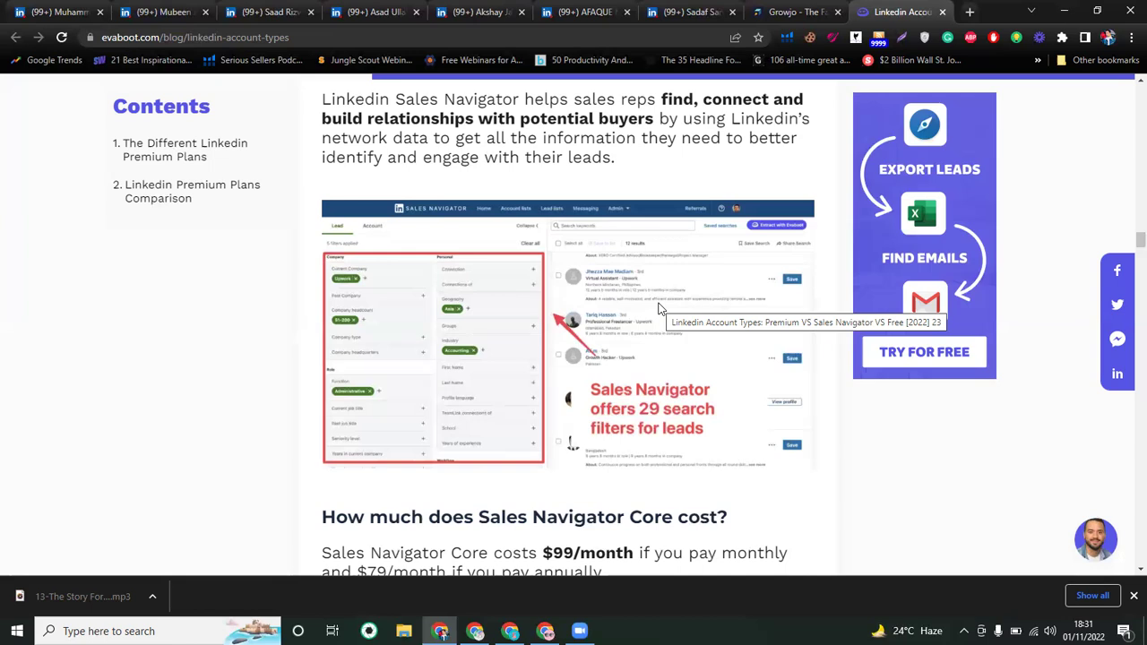
Read the article's LinkedIn Sales Navigator Core section, covering its search filters, cost, included premium options and feature list
scroll(668, 321, down, 3)
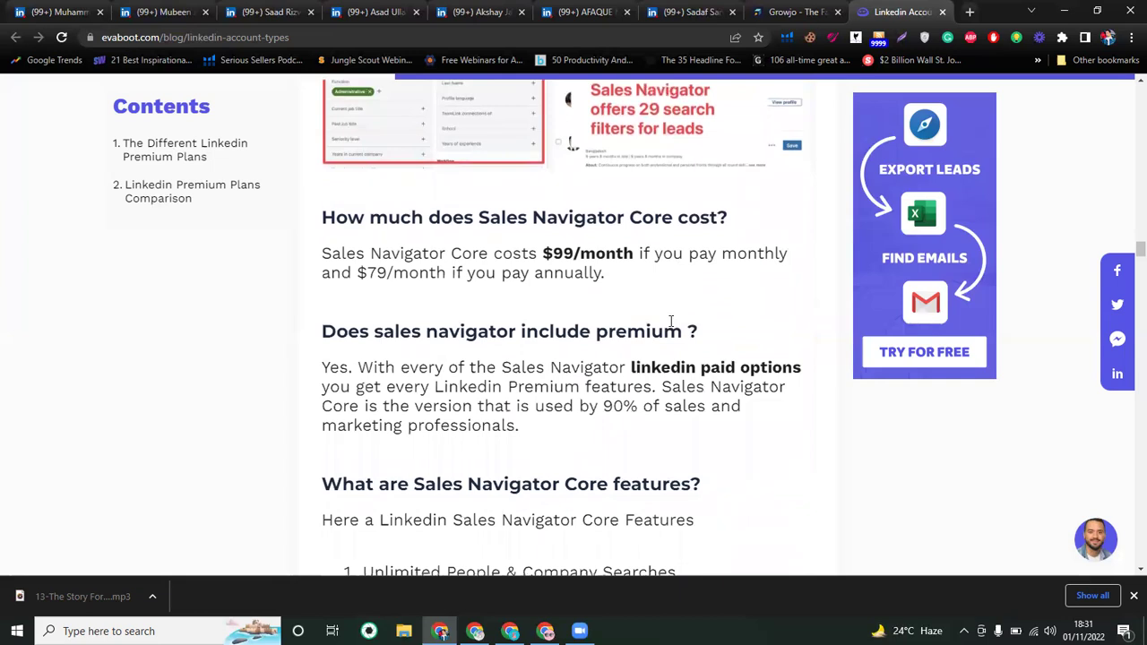
scroll(670, 321, down, 4)
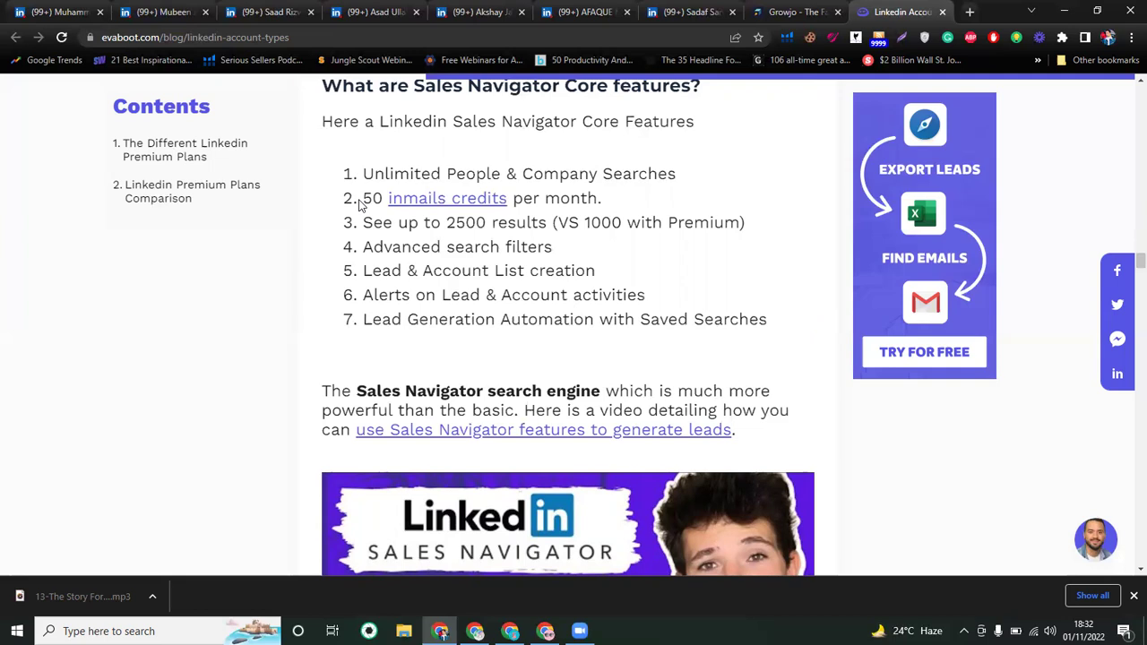
scroll(736, 170, down, 1)
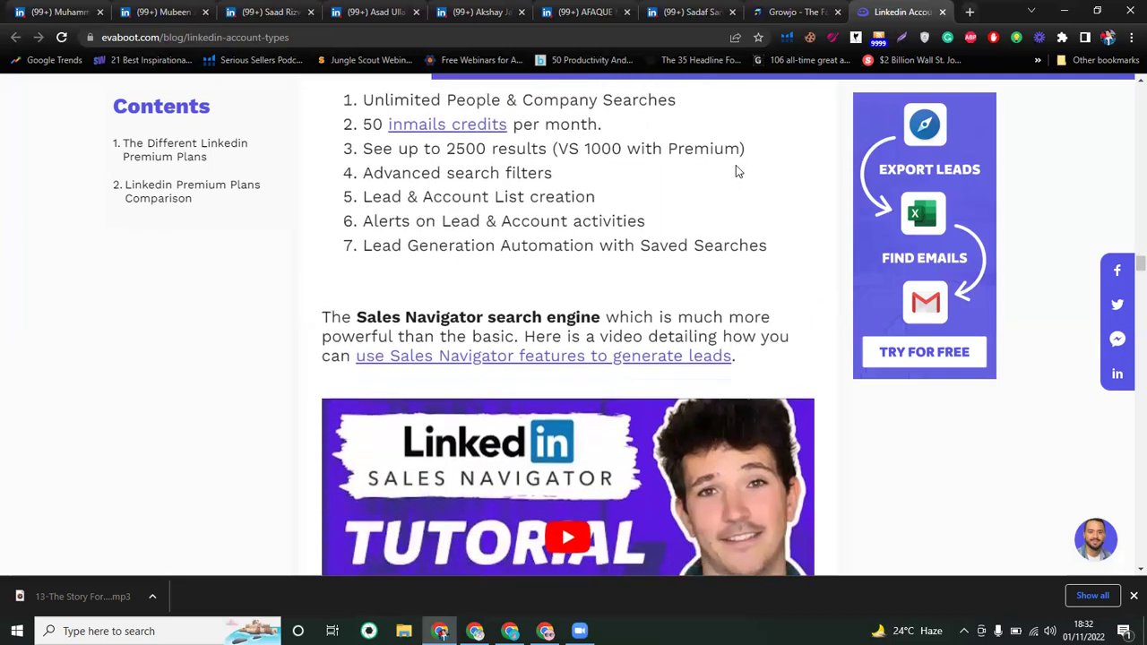
scroll(735, 170, up, 5)
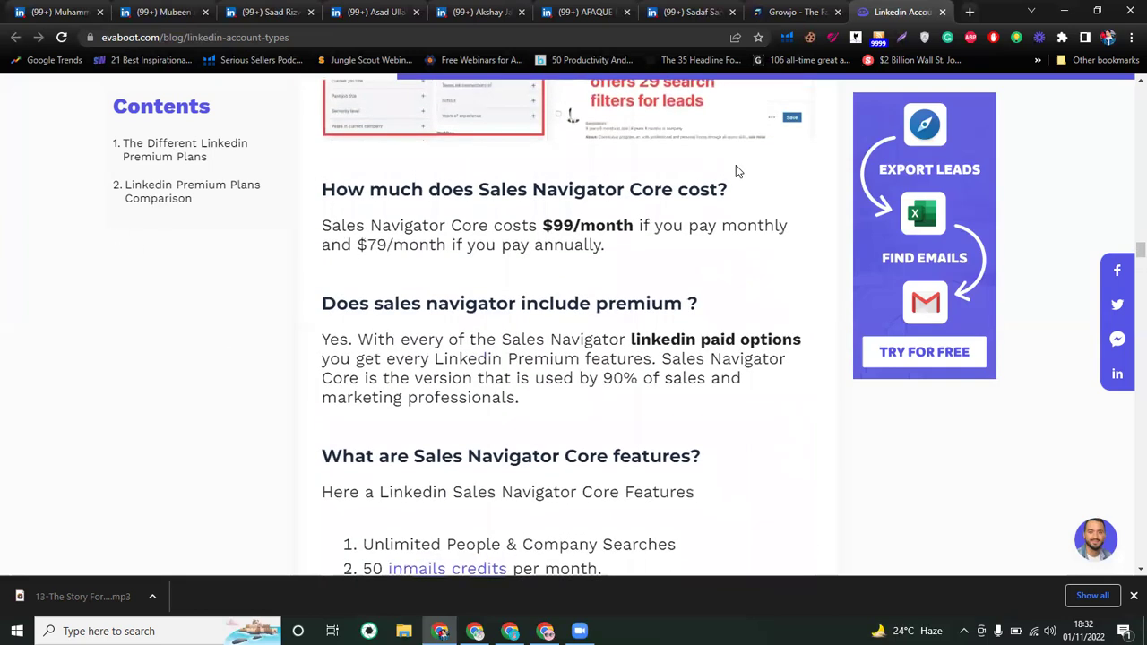
scroll(736, 165, down, 3)
scroll(736, 168, up, 2)
scroll(737, 170, up, 4)
scroll(741, 166, down, 1)
scroll(744, 161, up, 2)
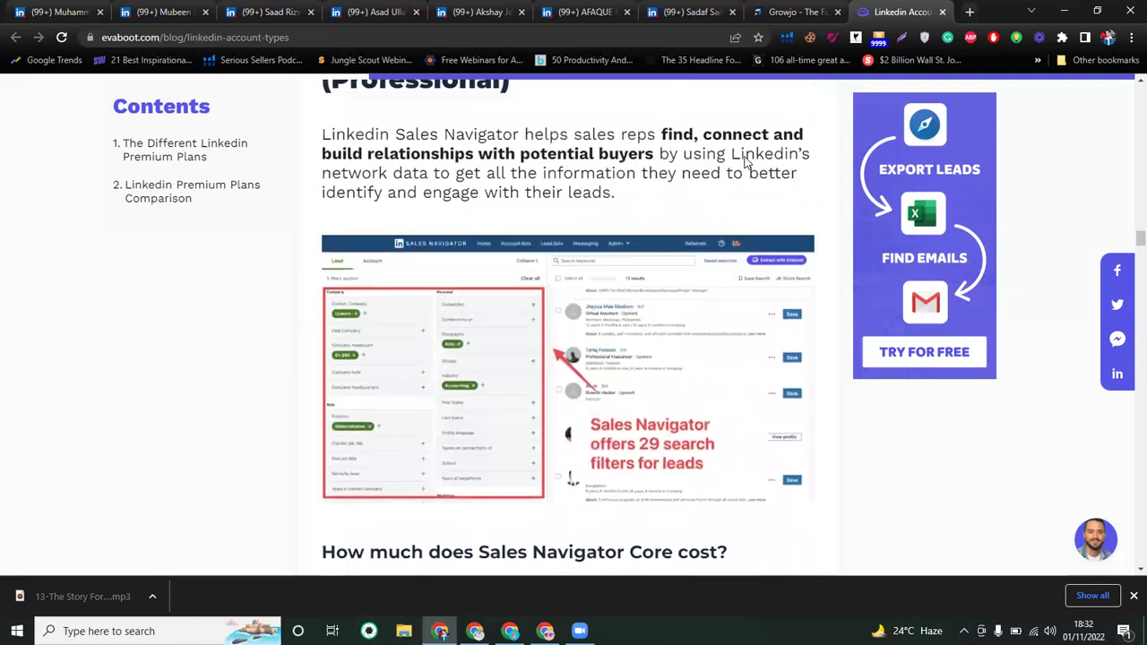
scroll(744, 161, up, 1)
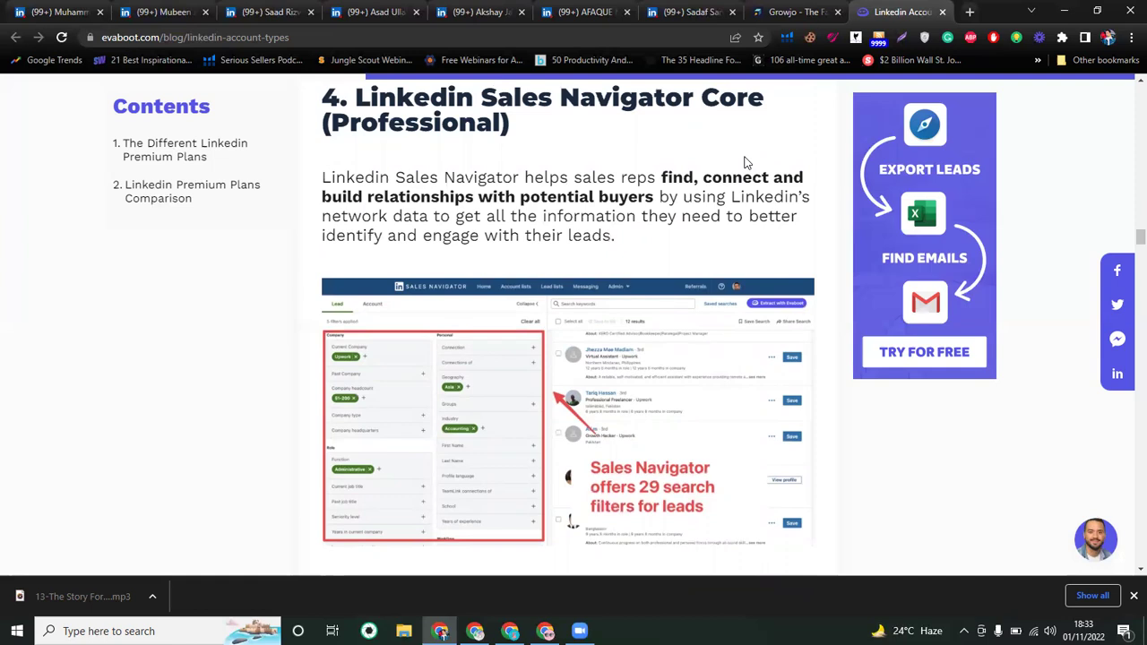
scroll(744, 161, down, 10)
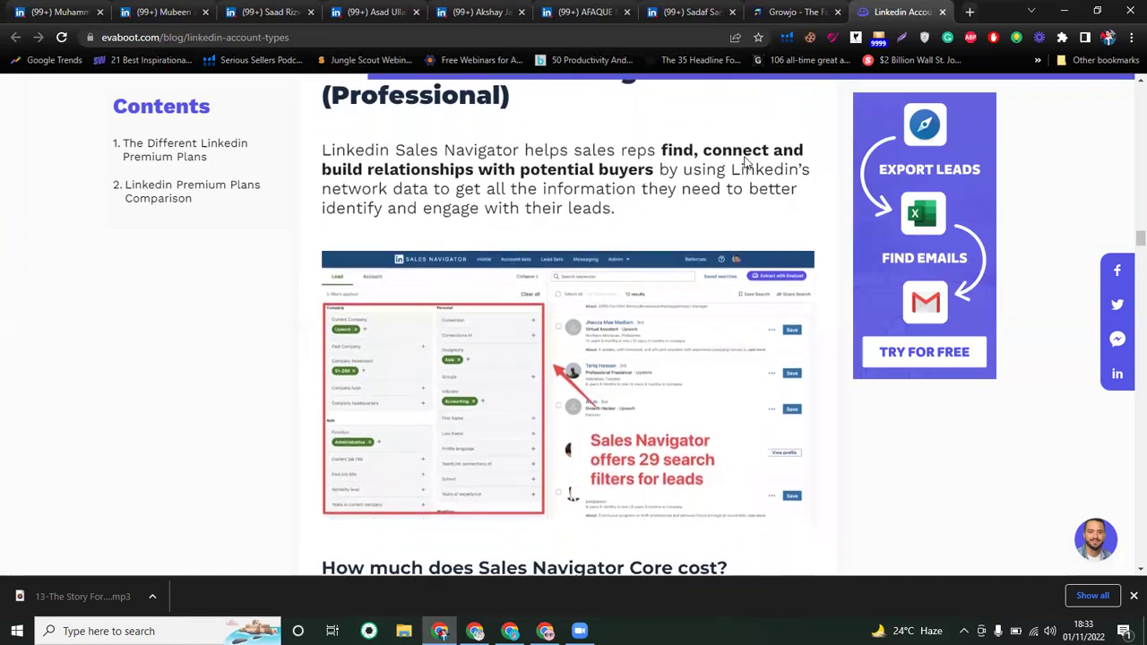
scroll(777, 301, down, 4)
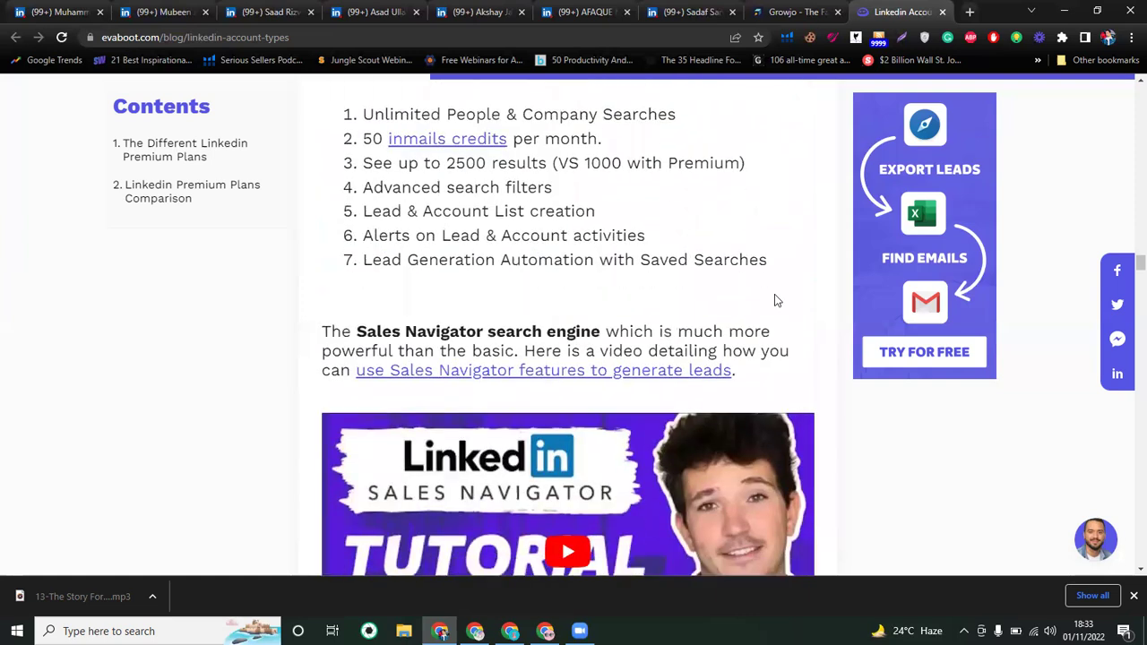
drag(1128, 284, 1128, 45)
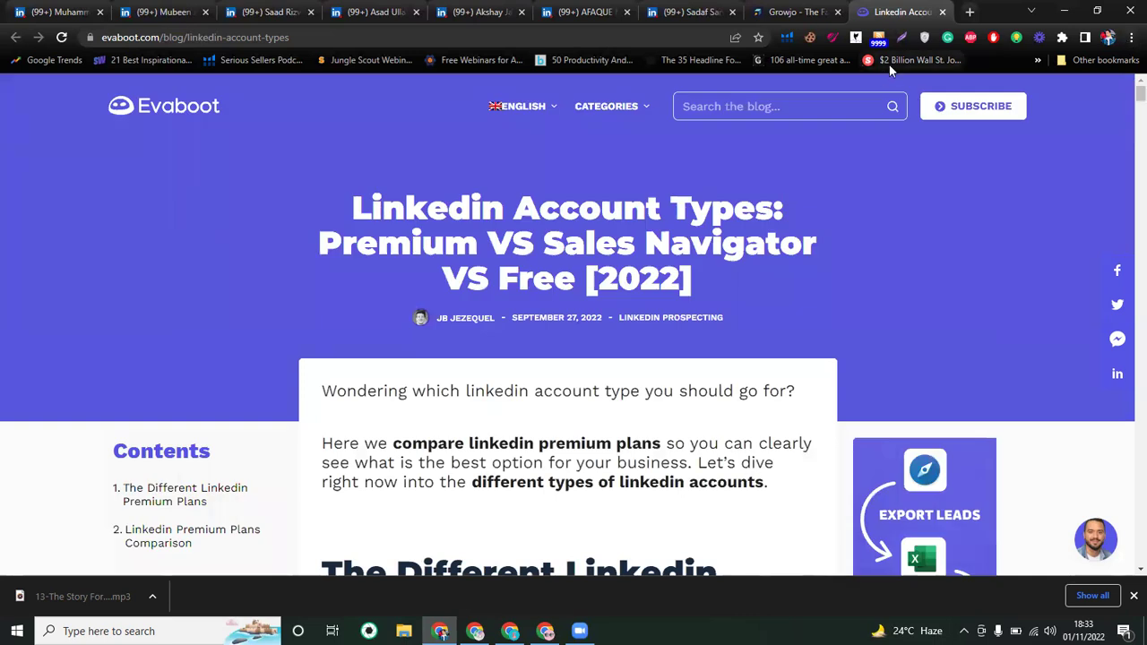
Close the Evaboot article, open the LinkedIn home feed in a new tab and make it the first tab
click(942, 12)
click(85, 9)
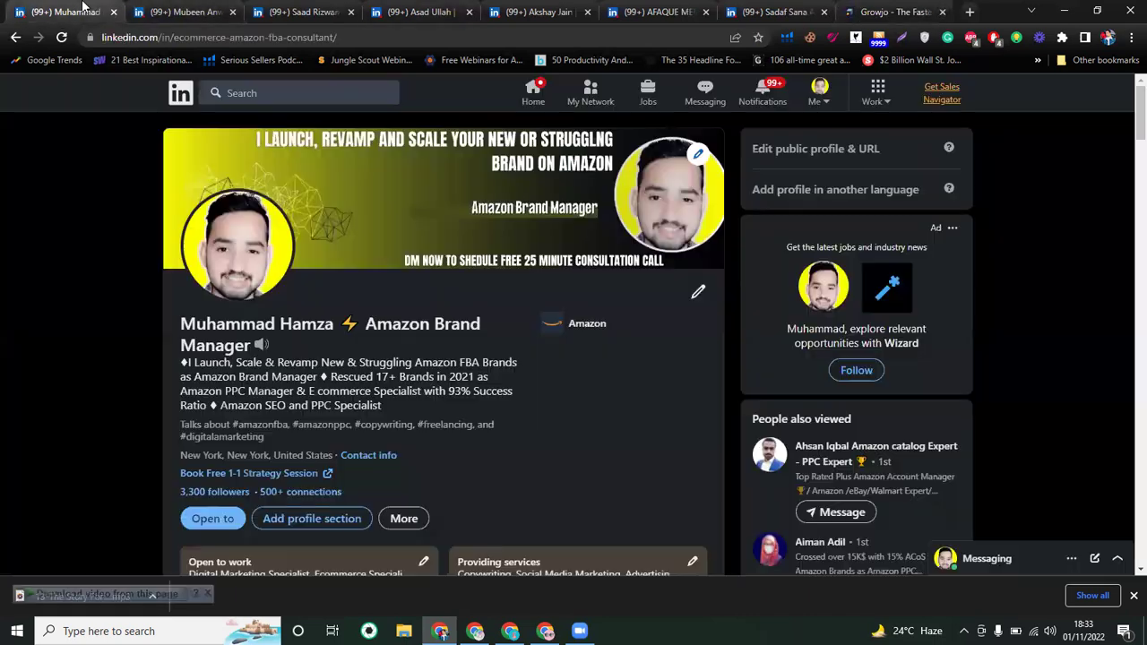
right_click(184, 102)
click(205, 112)
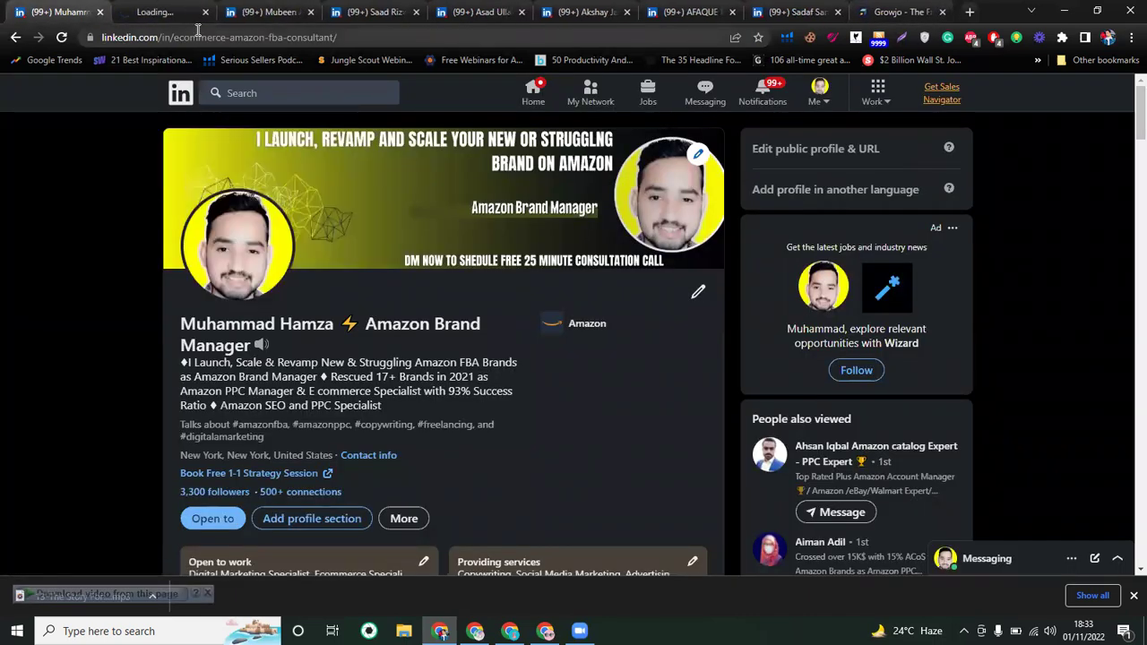
click(143, 13)
drag(140, 13, 58, 12)
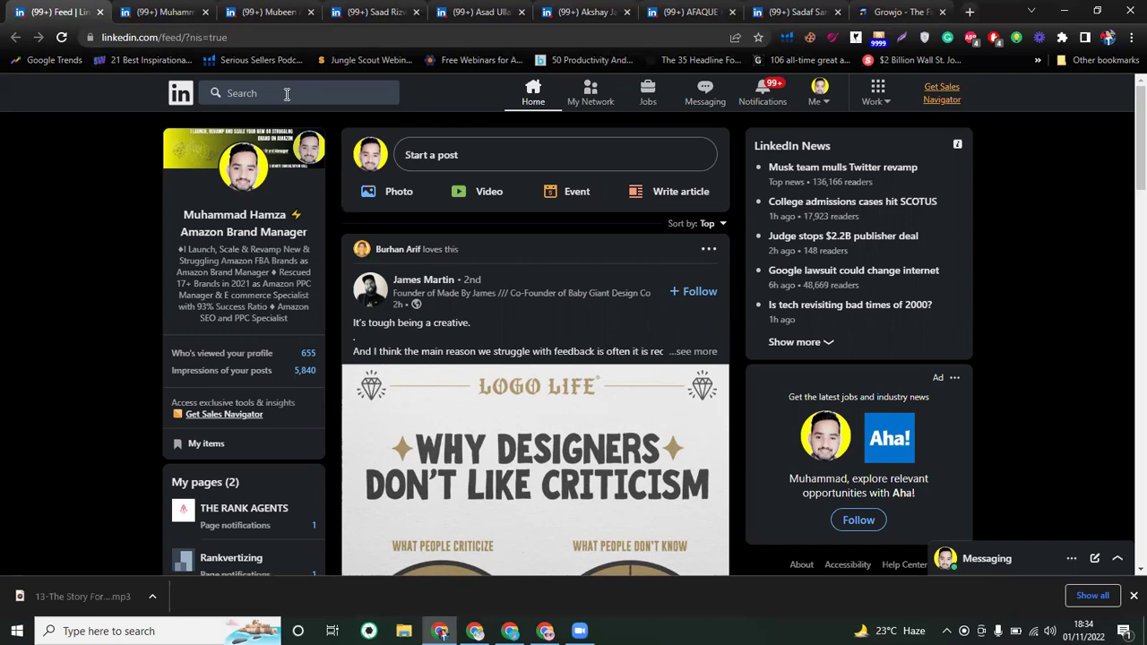
Search LinkedIn for "Sales Copywriter" AND "Email Marketing Expert", with both phrases in quotation marks
click(254, 95)
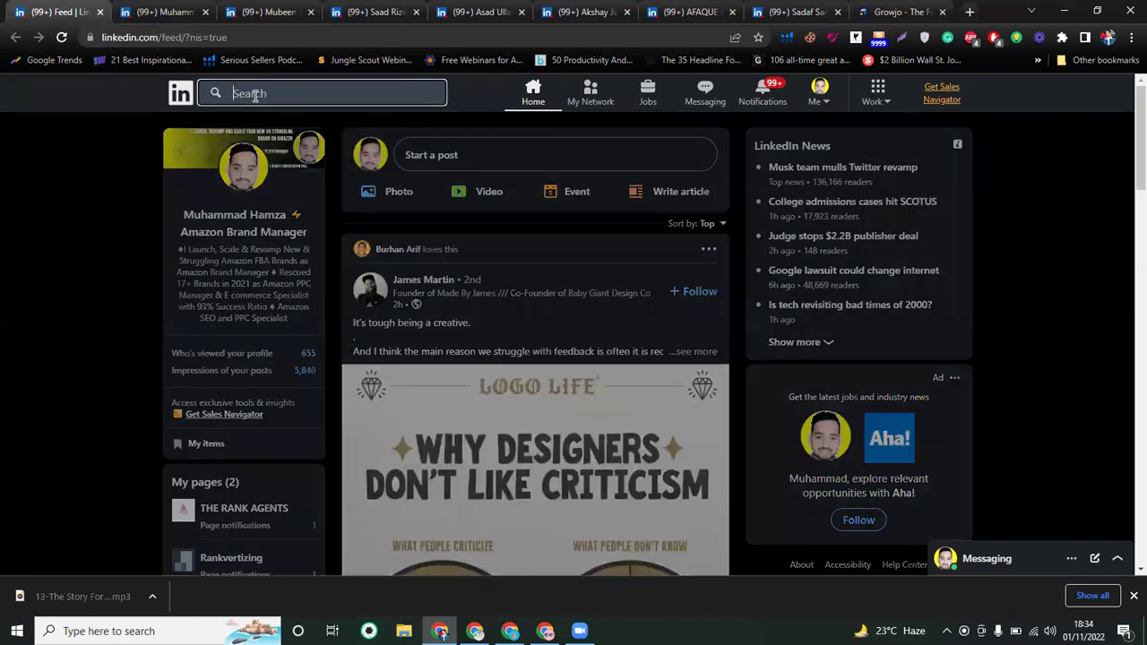
text("Sal)
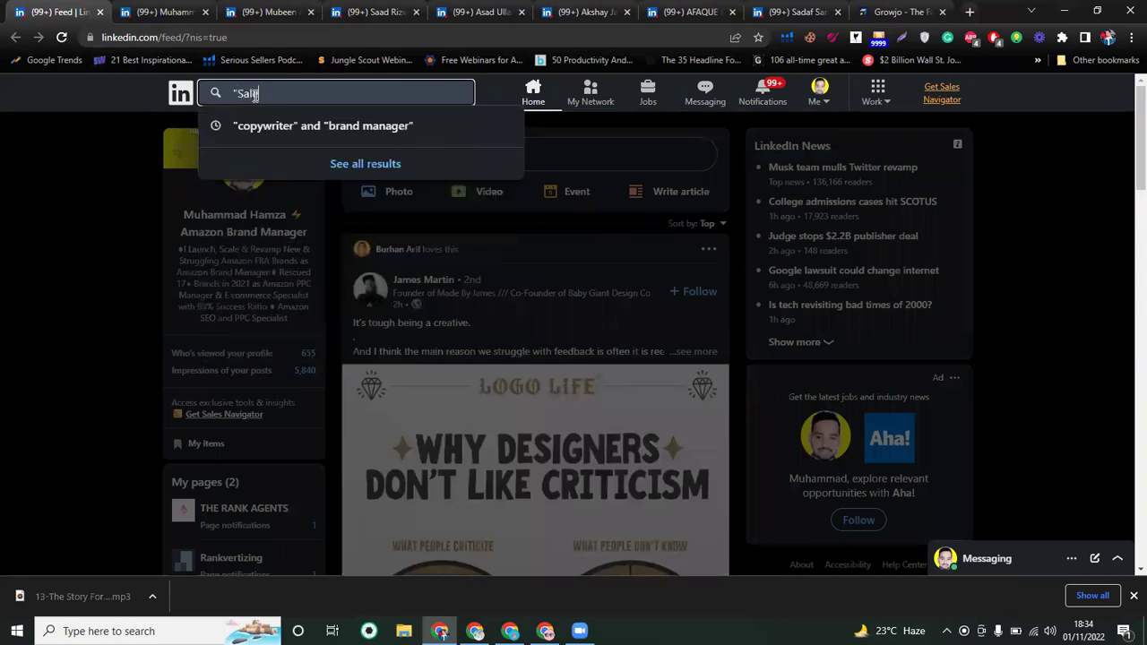
text(es Copywri)
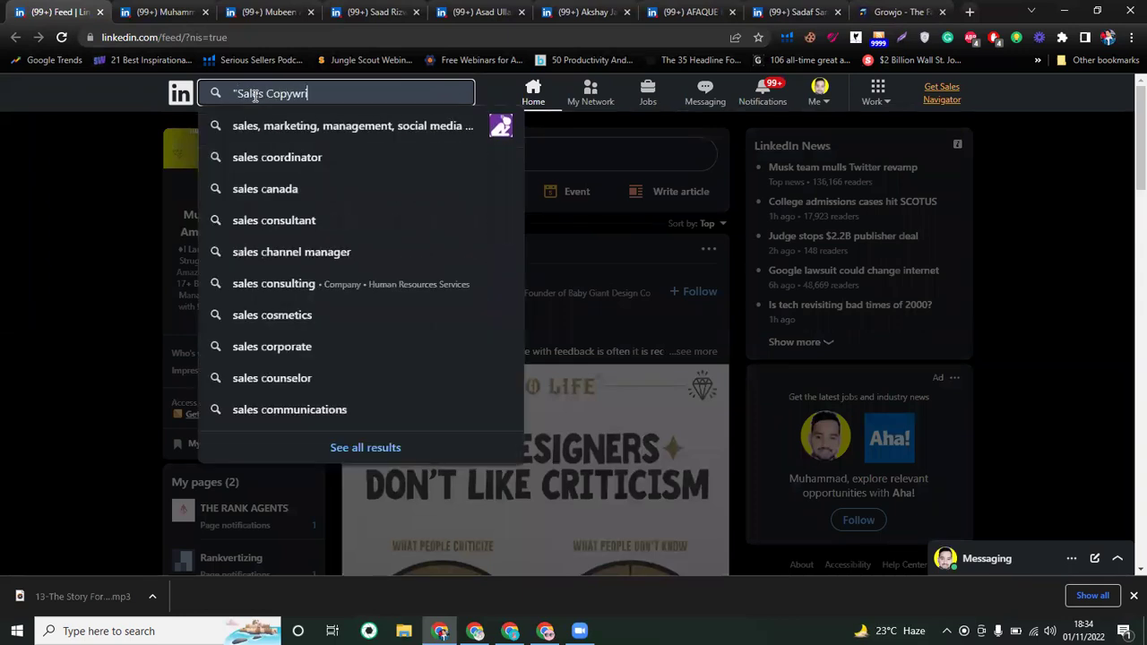
text(ter)
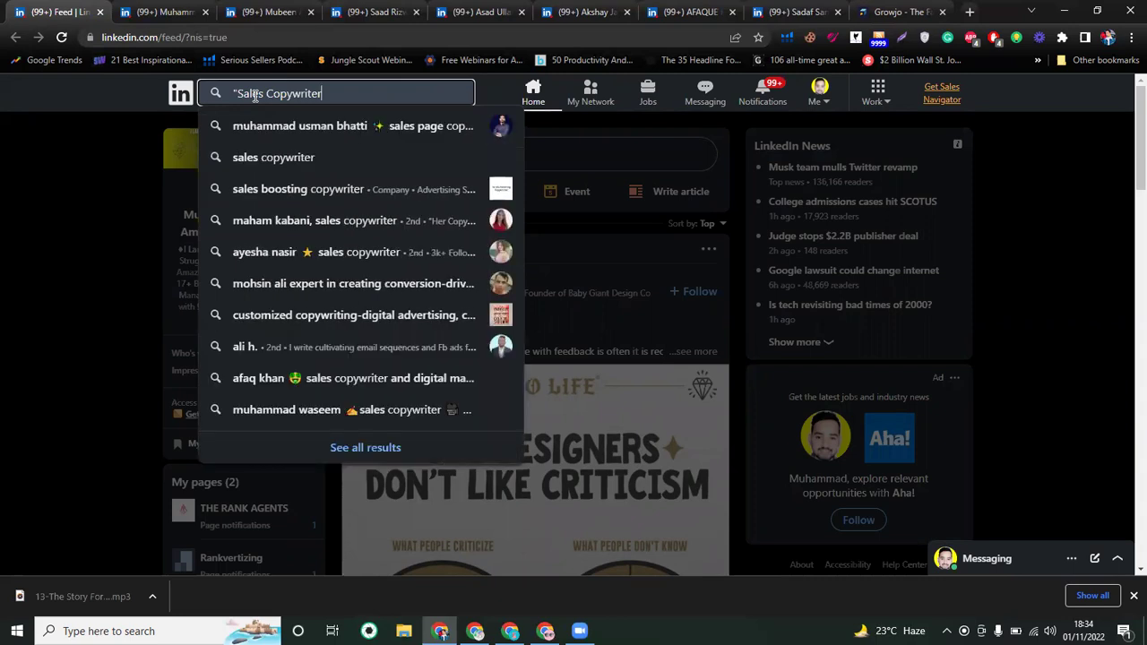
text(" AND ")
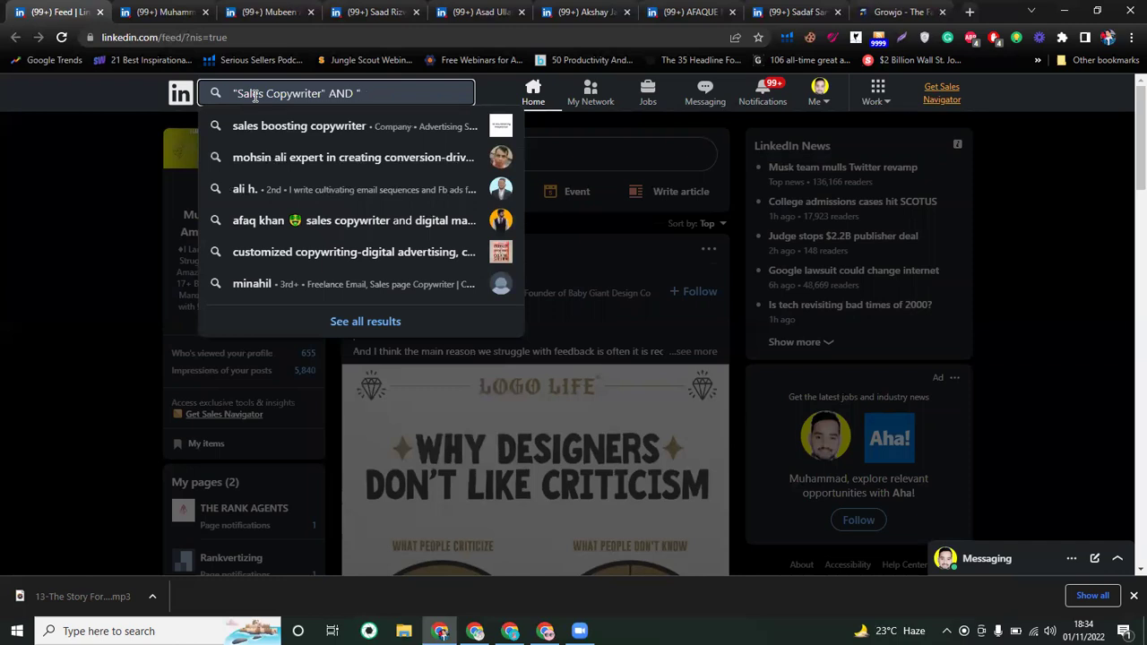
text(Emai)
text(M)
key(BackSpace)
key(BackSpace)
text(l Marketingg)
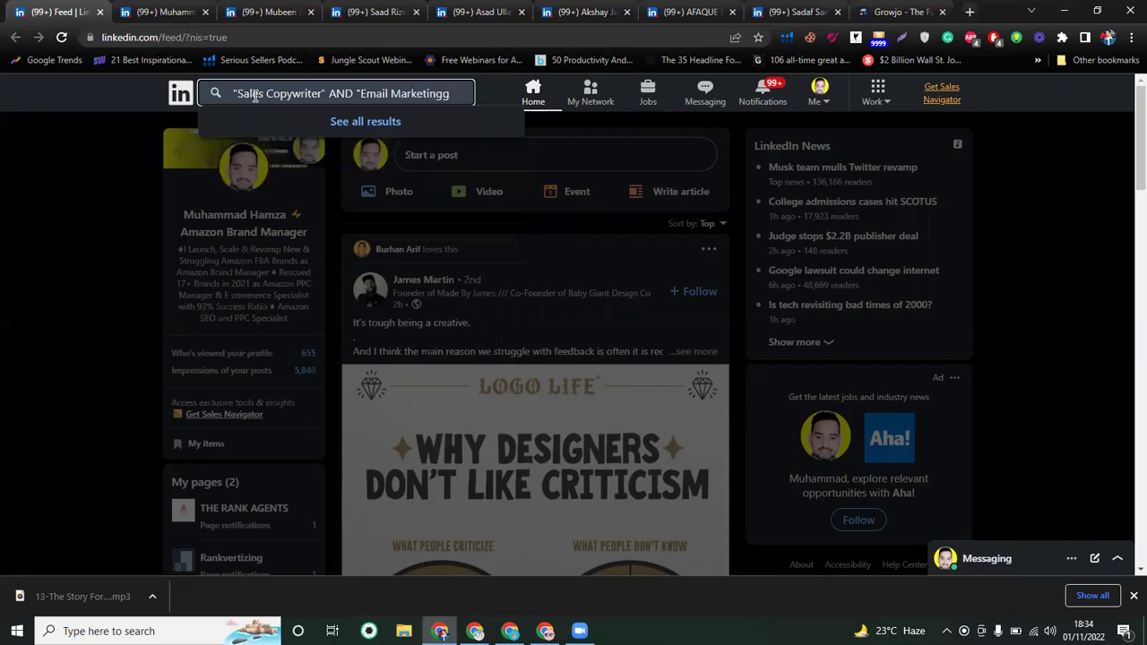
key(BackSpace)
text(Expert")
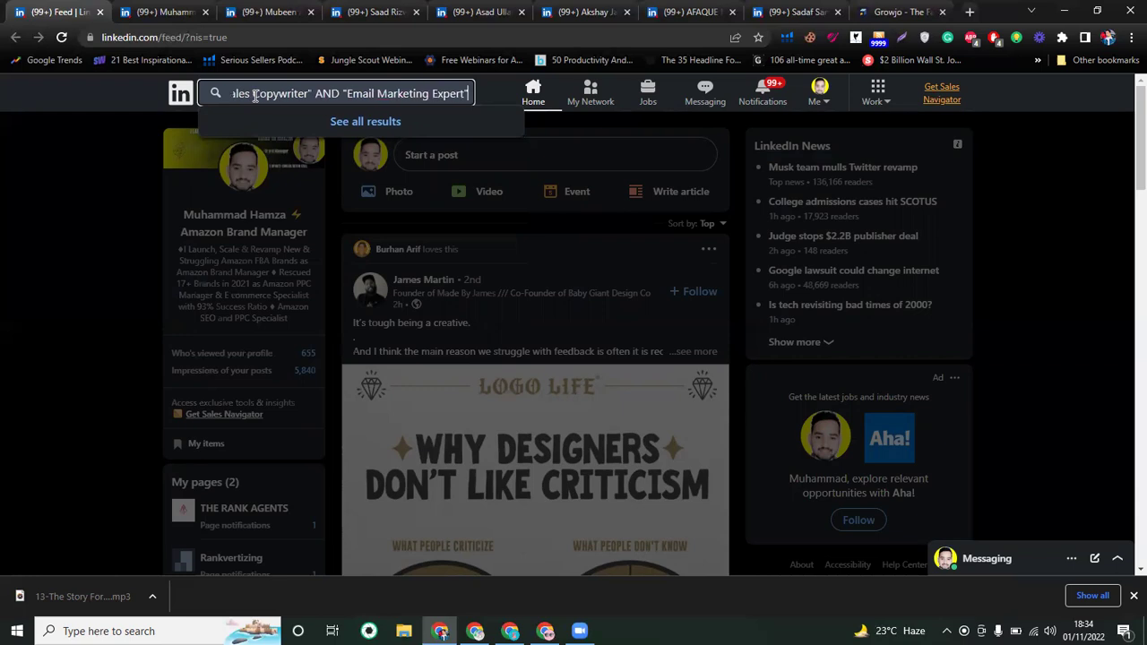
key(Return)
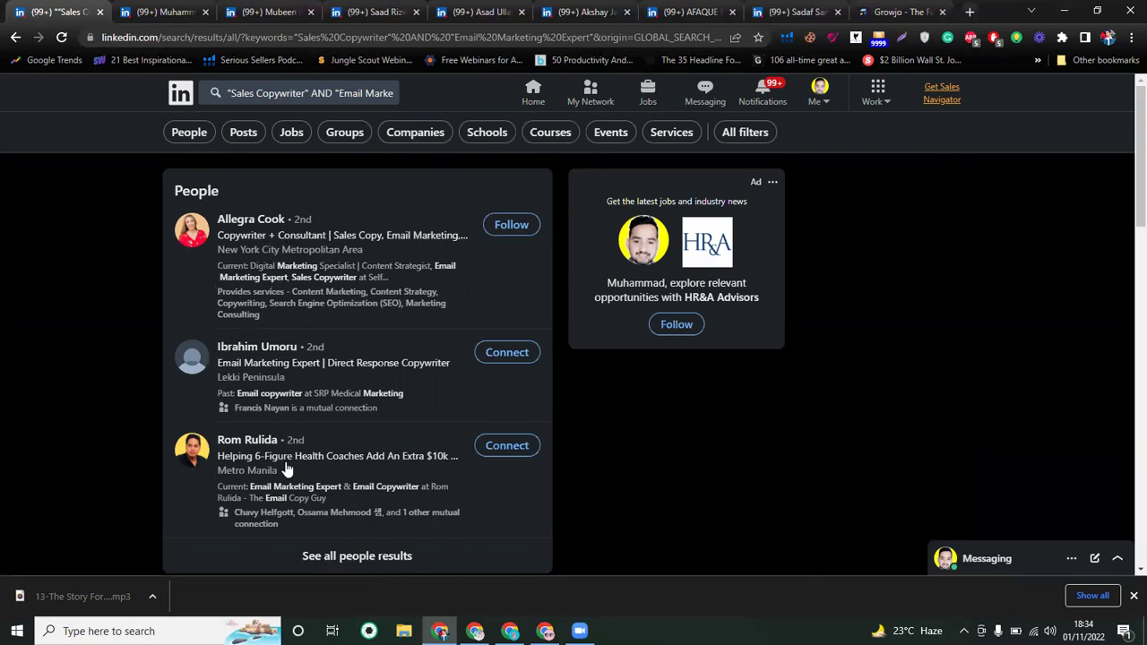
Show all people results for the search and look through the listed profiles and related searches
scroll(401, 468, down, 2)
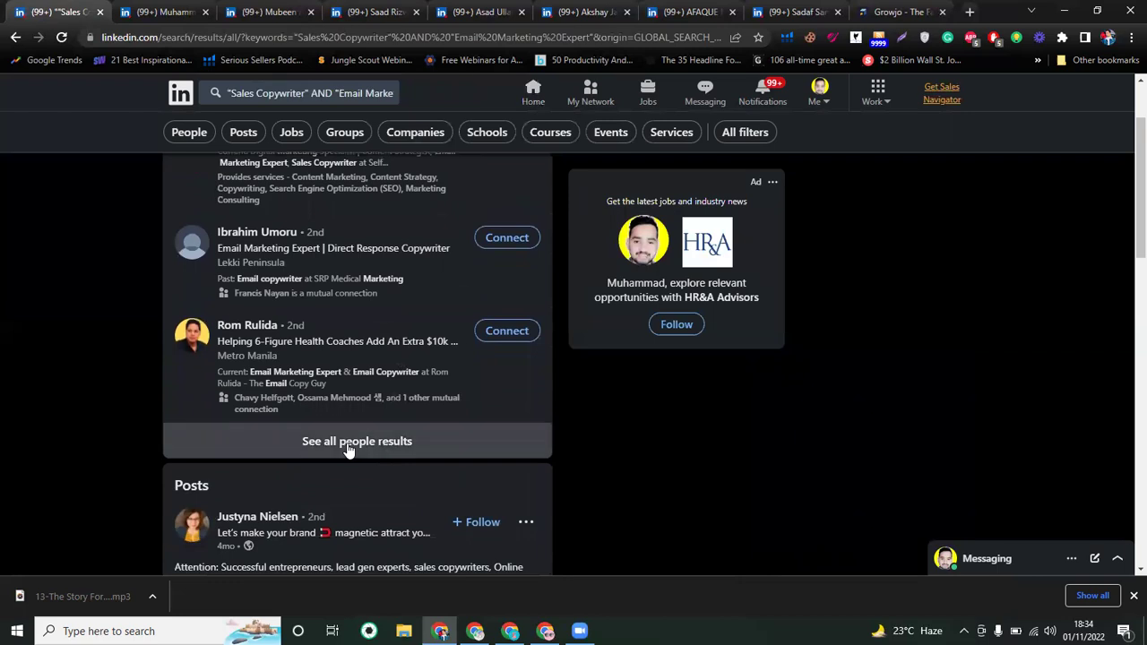
click(342, 447)
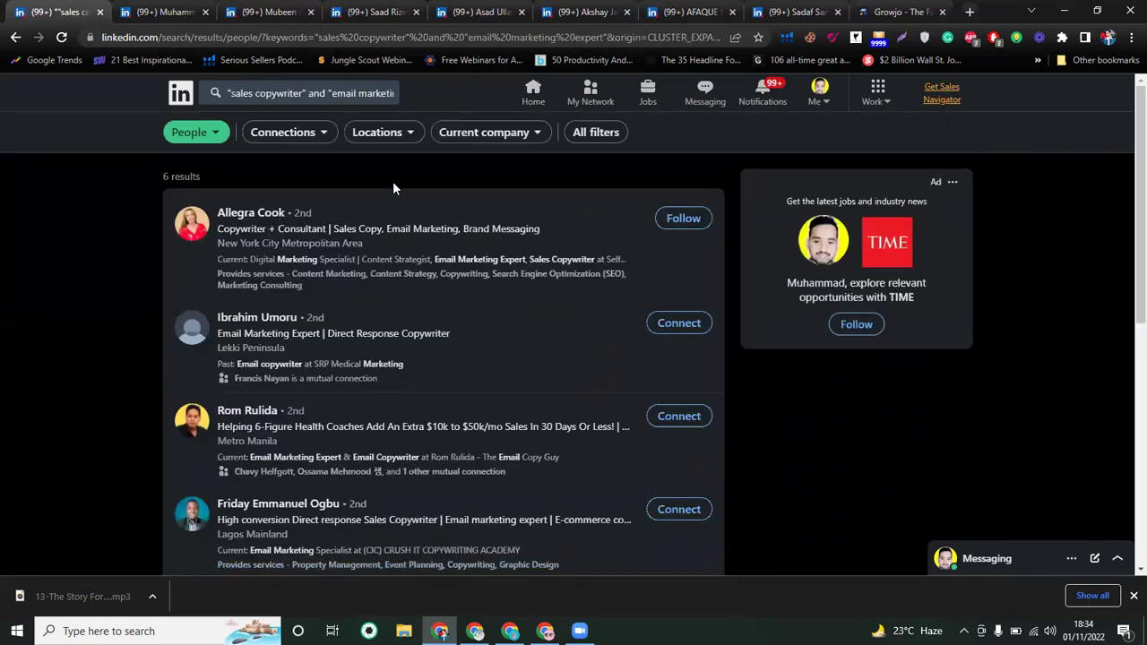
scroll(298, 333, down, 1)
scroll(303, 332, down, 4)
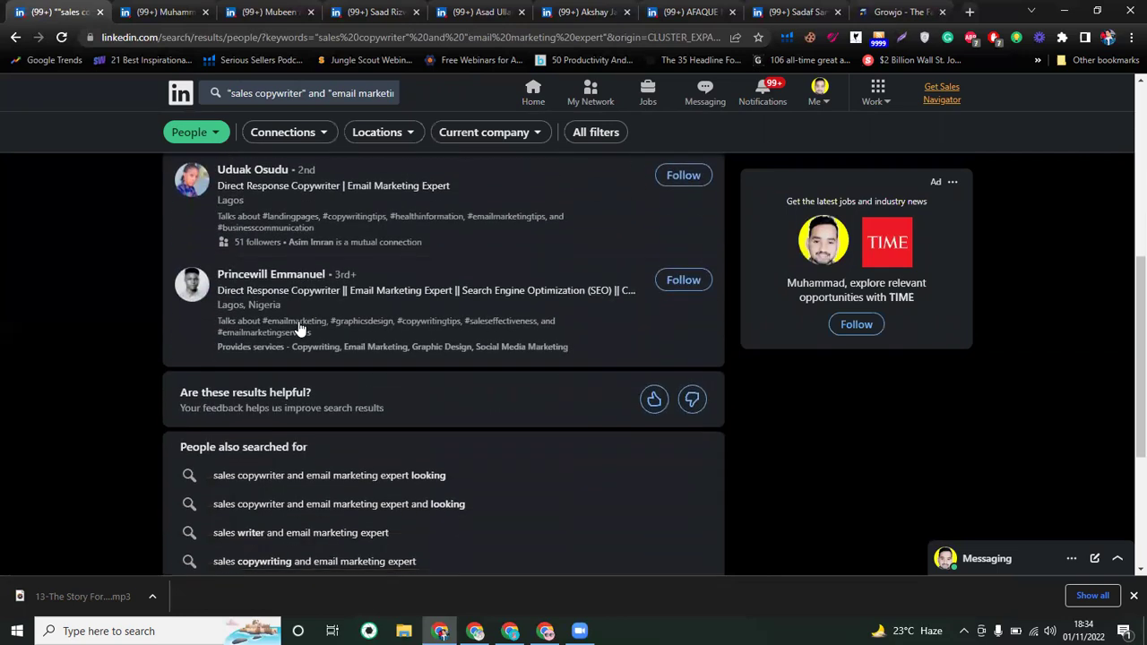
scroll(300, 329, up, 5)
scroll(300, 330, down, 7)
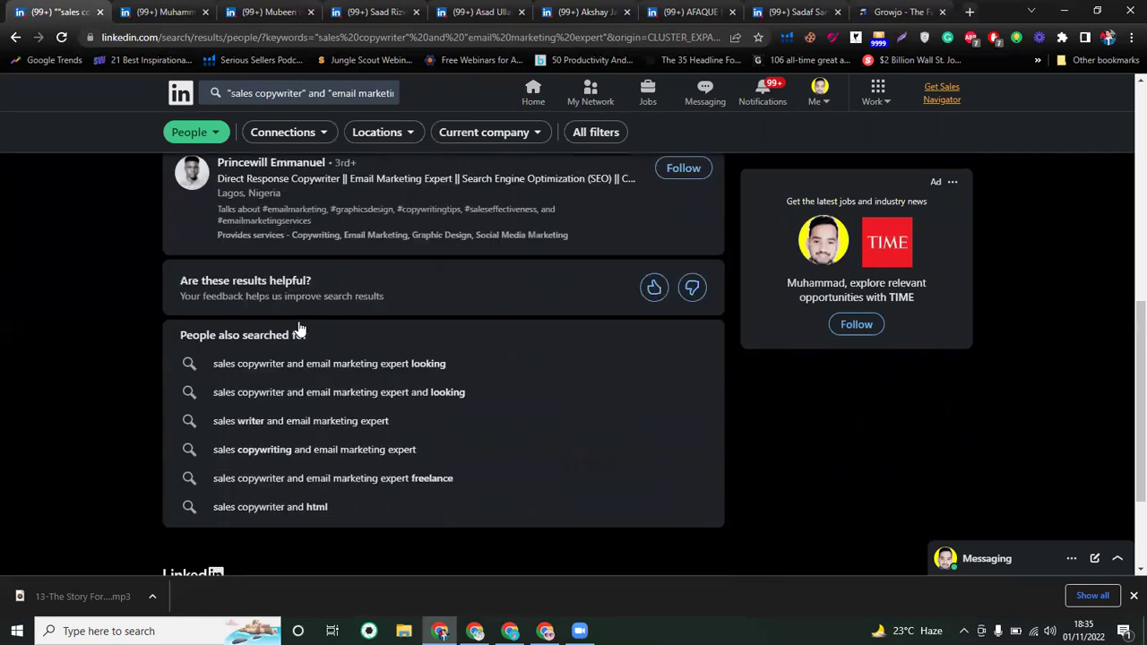
scroll(301, 332, up, 3)
scroll(301, 333, up, 5)
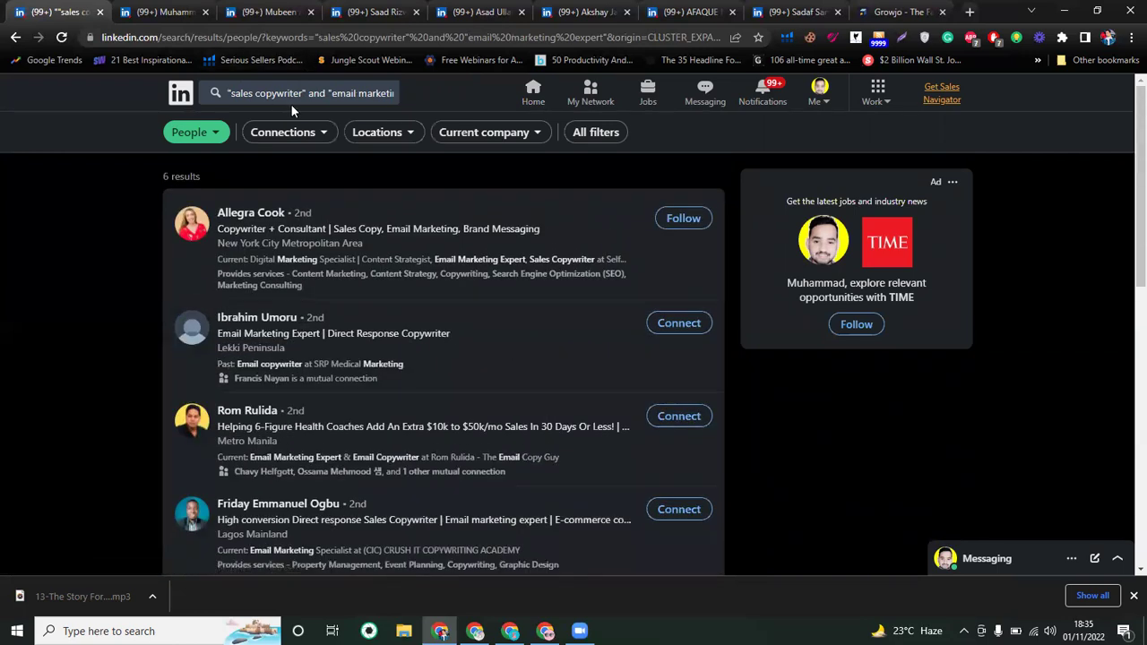
Broaden the people search by removing "sales" from the first quoted phrase and rerun it
click(258, 92)
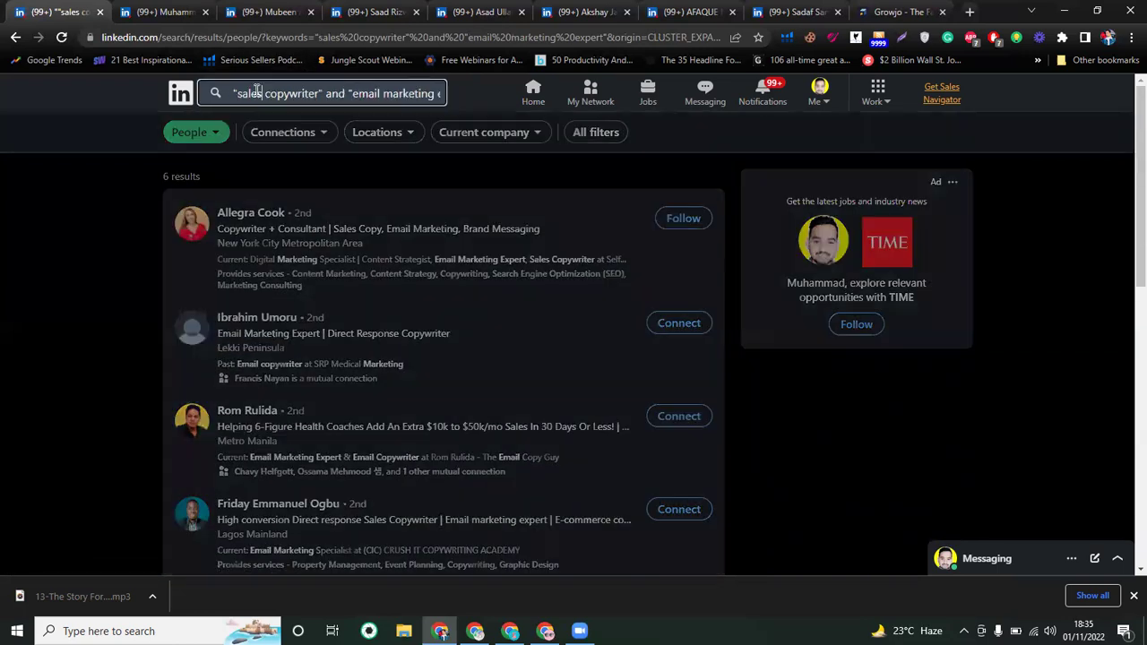
double_click(258, 93)
key(BackSpace)
key(Return)
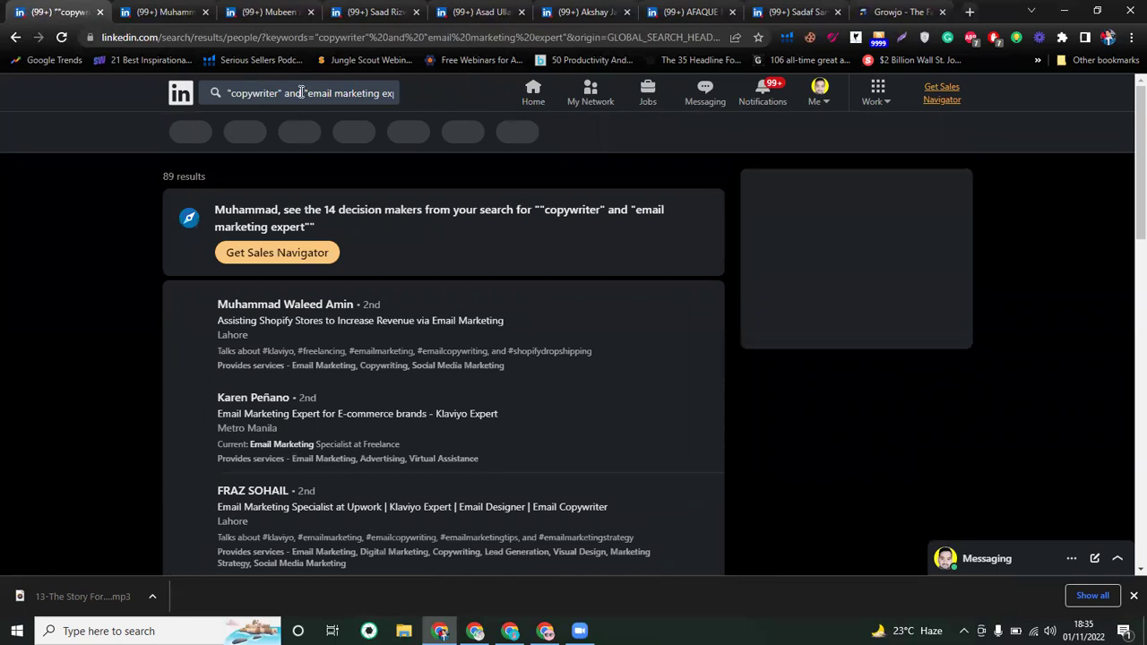
Replace the lowercase "and" between the two quoted phrases with the operator AND and rerun the people search
click(302, 94)
key(Delete)
key(Delete)
key(Delete)
key(Delete)
text(AND)
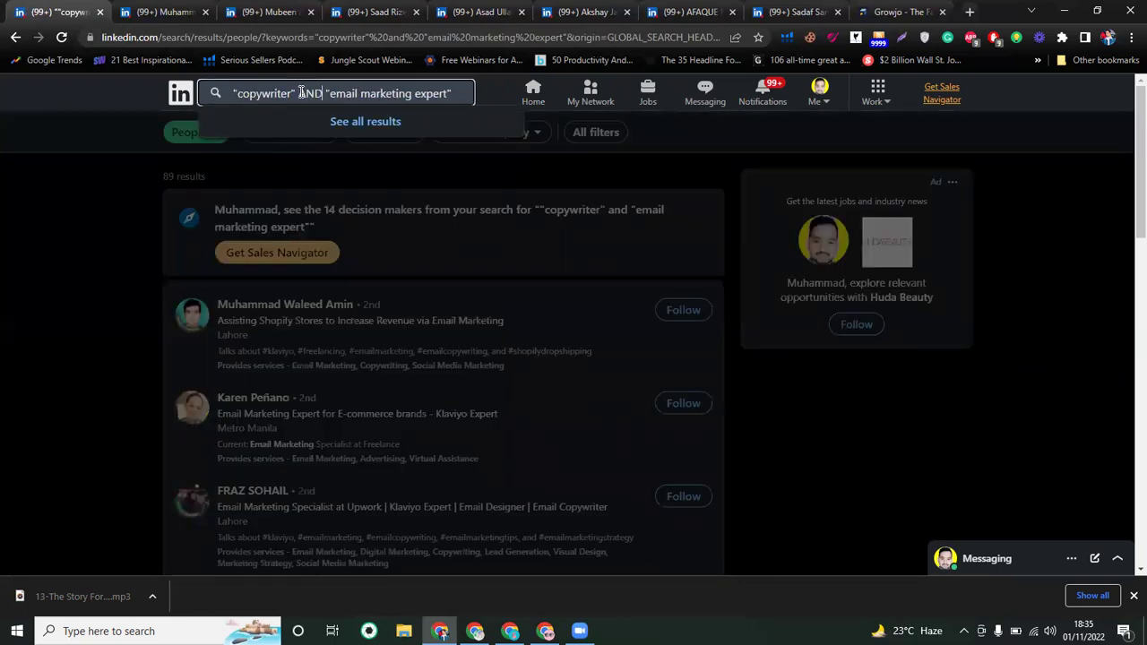
key(Return)
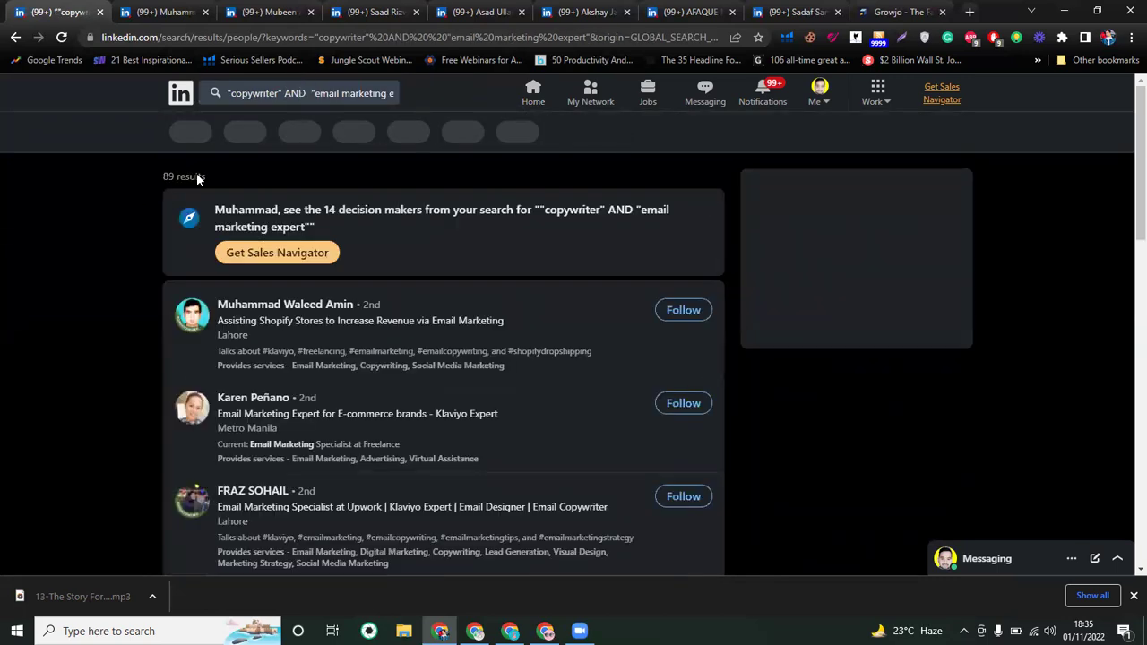
Review the profiles on the first page of people results for "copywriter" AND "email marketing expert"
scroll(378, 198, down, 1)
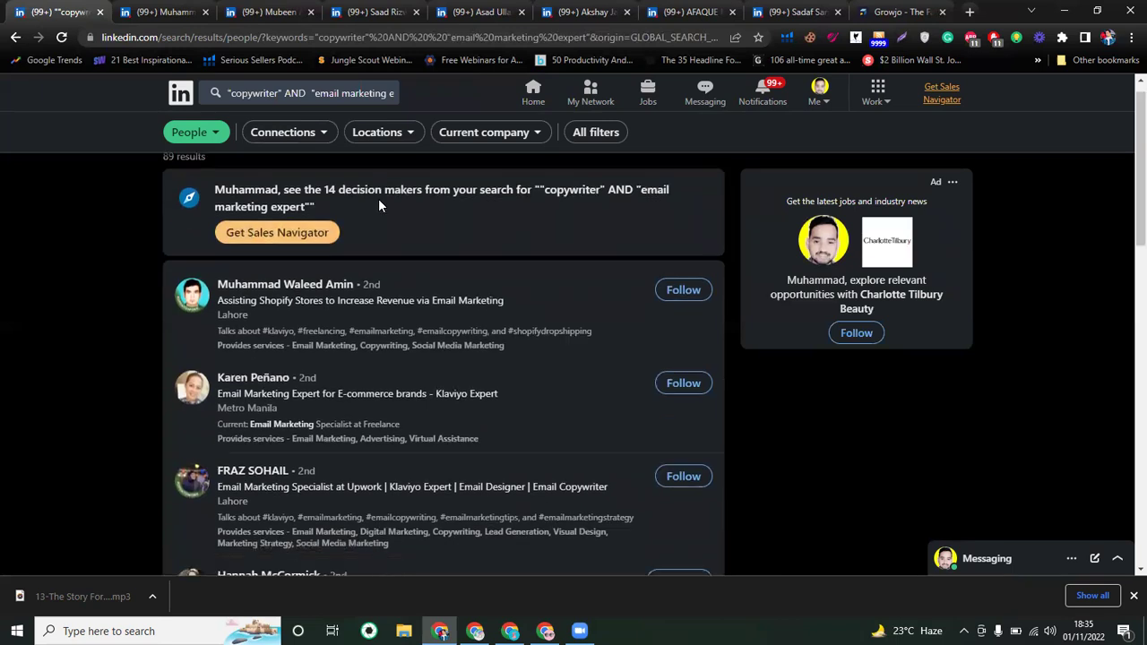
click(356, 94)
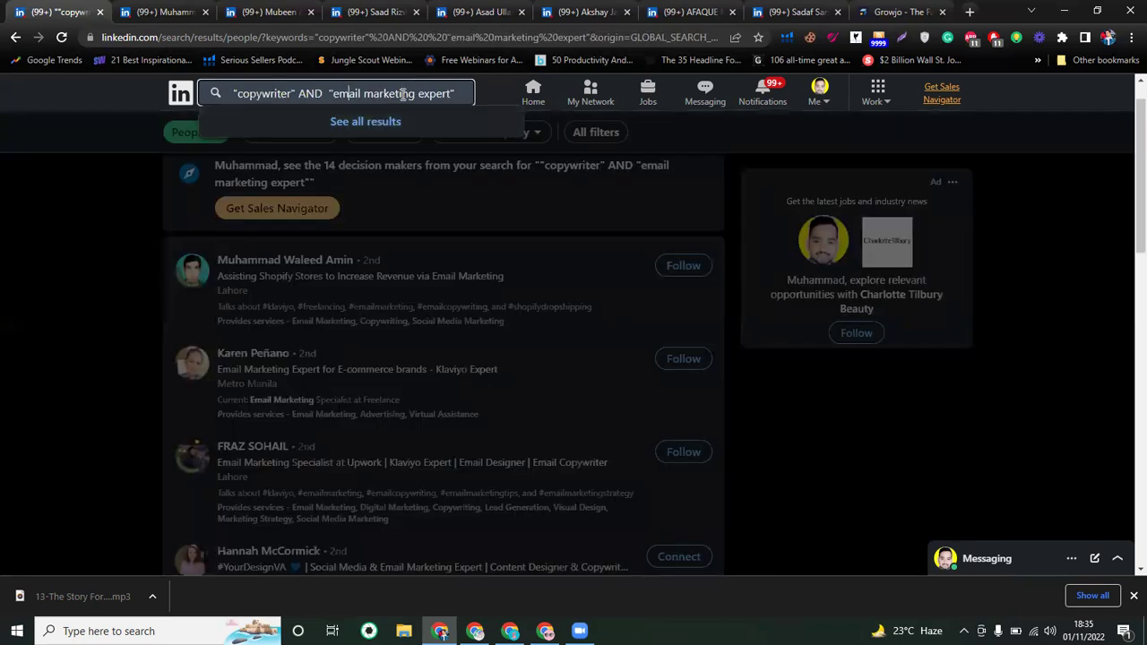
click(11, 254)
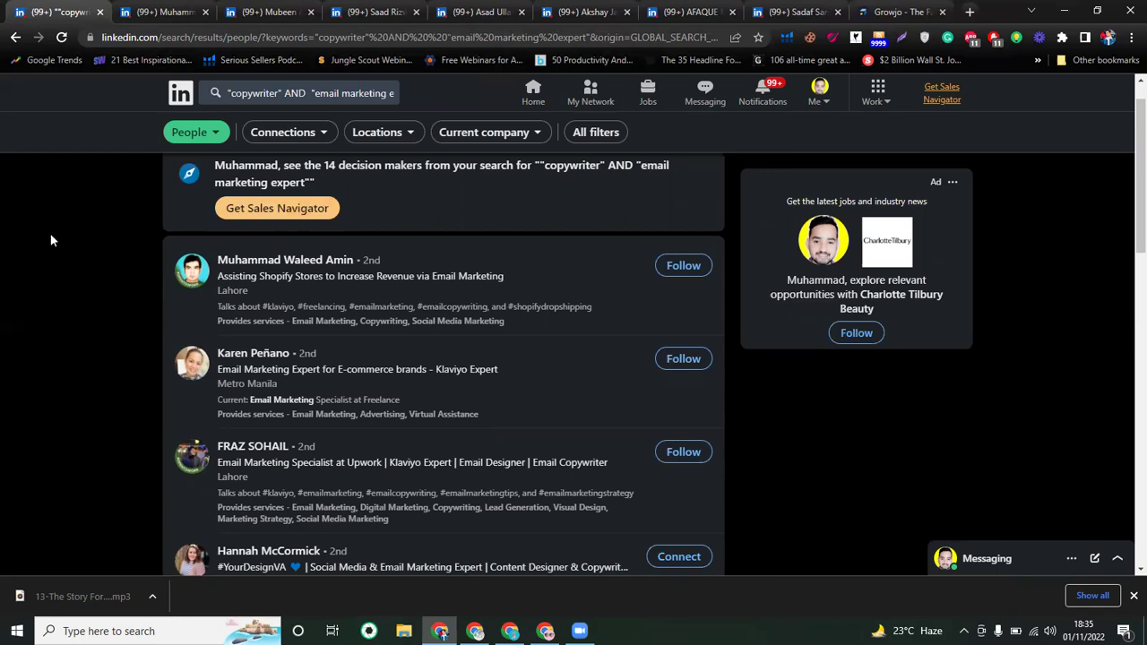
scroll(459, 287, down, 10)
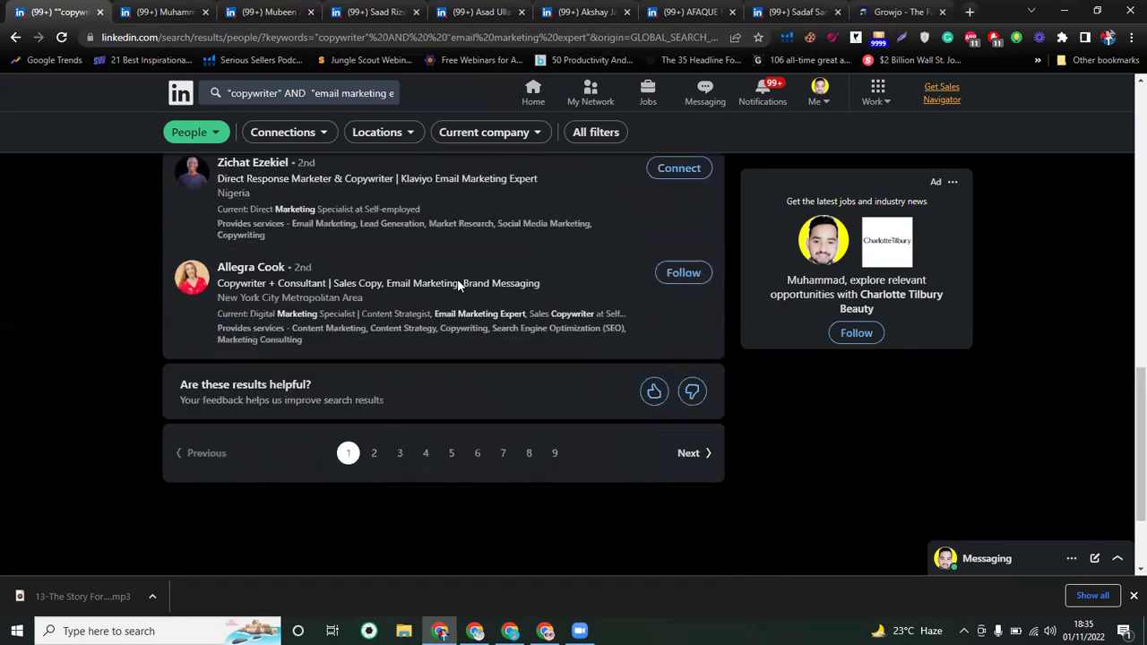
scroll(458, 278, down, 2)
scroll(455, 298, up, 9)
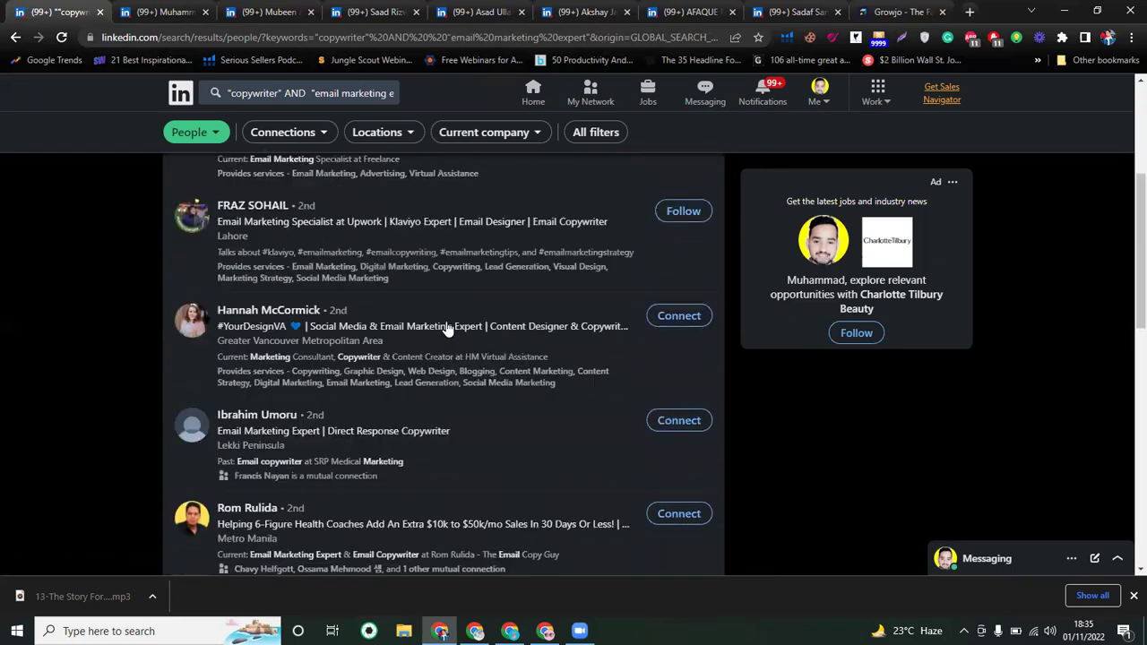
scroll(448, 328, up, 2)
scroll(449, 328, up, 1)
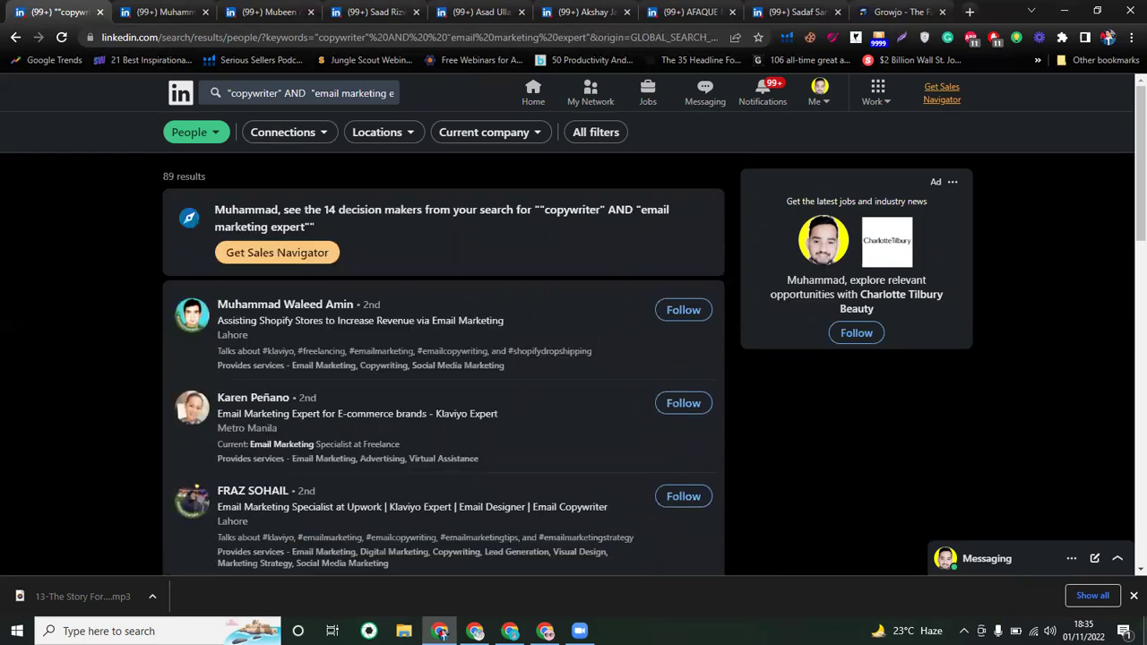
Dismiss the downloads bar, replace the Boolean query with "amazon ppc" and run the people search
click(1133, 596)
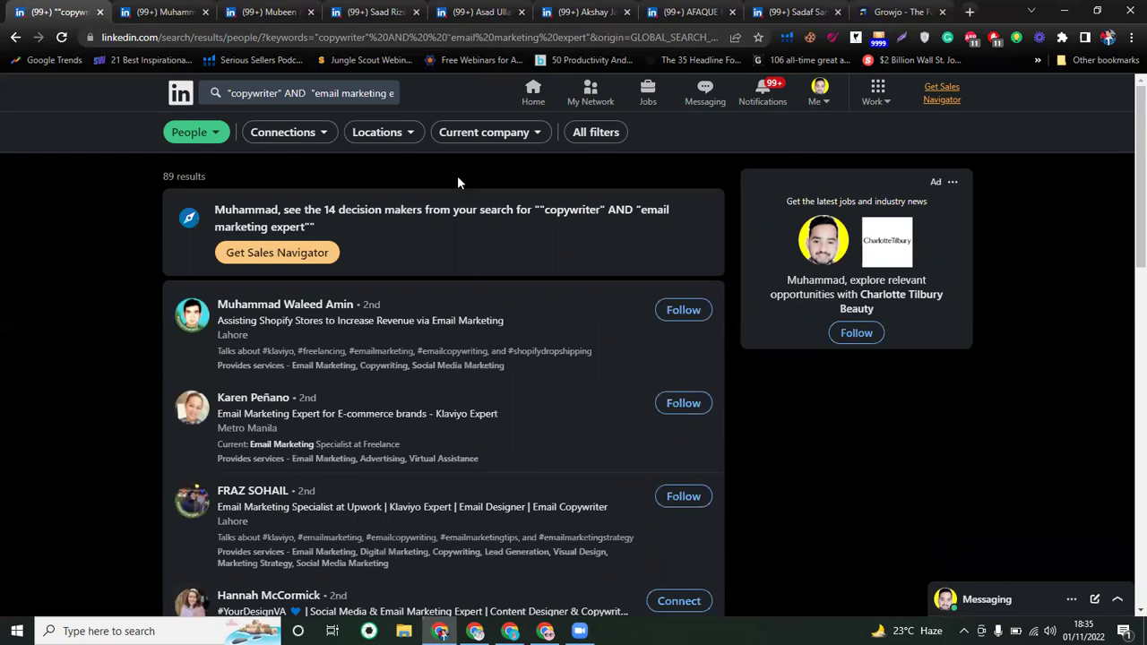
double_click(267, 95)
key(ctrl+a)
key(BackSpace)
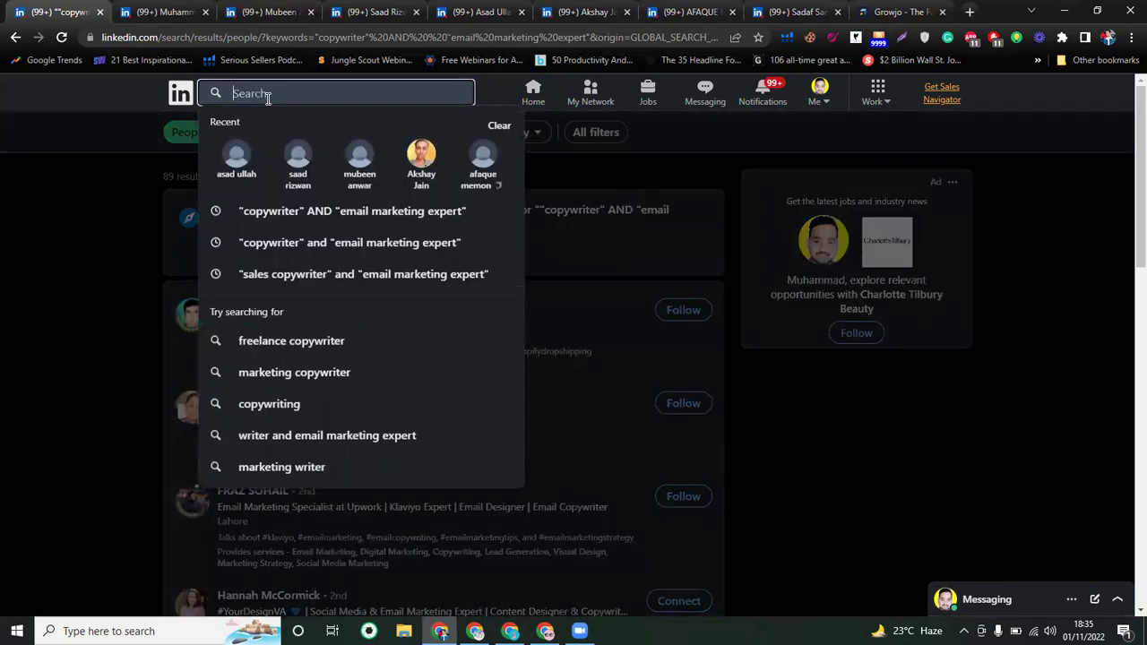
text(Amazon)
key(BackSpace)
key(BackSpace)
key(BackSpace)
key(BackSpace)
key(BackSpace)
key(BackSpace)
key(BackSpace)
text(amazon ppc e)
key(BackSpace)
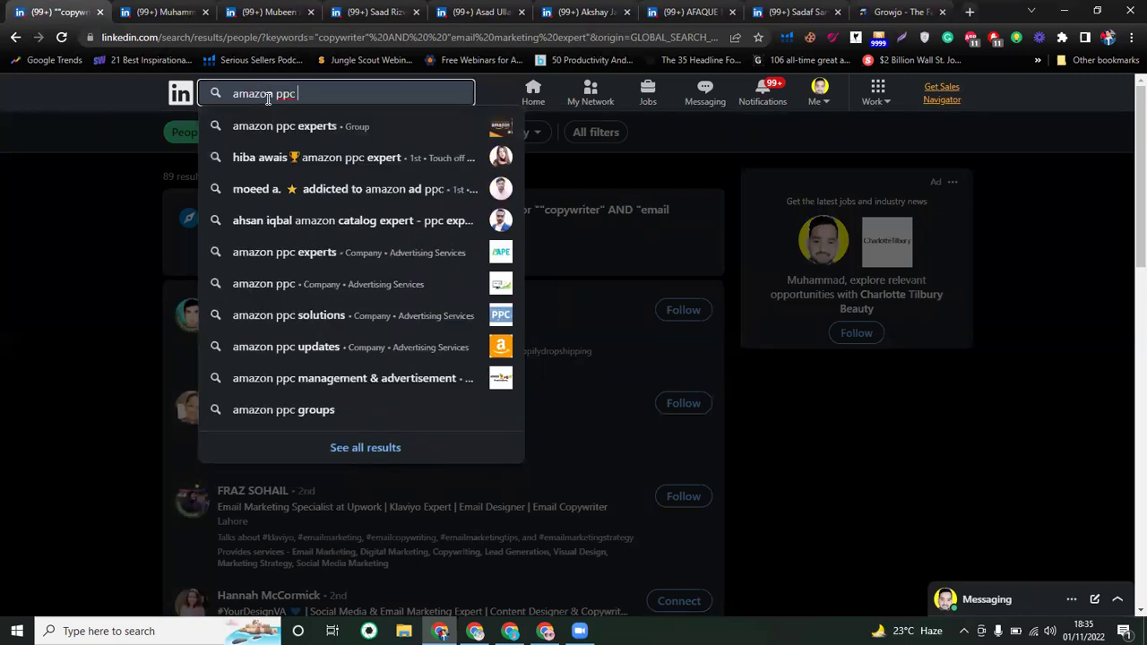
key(Return)
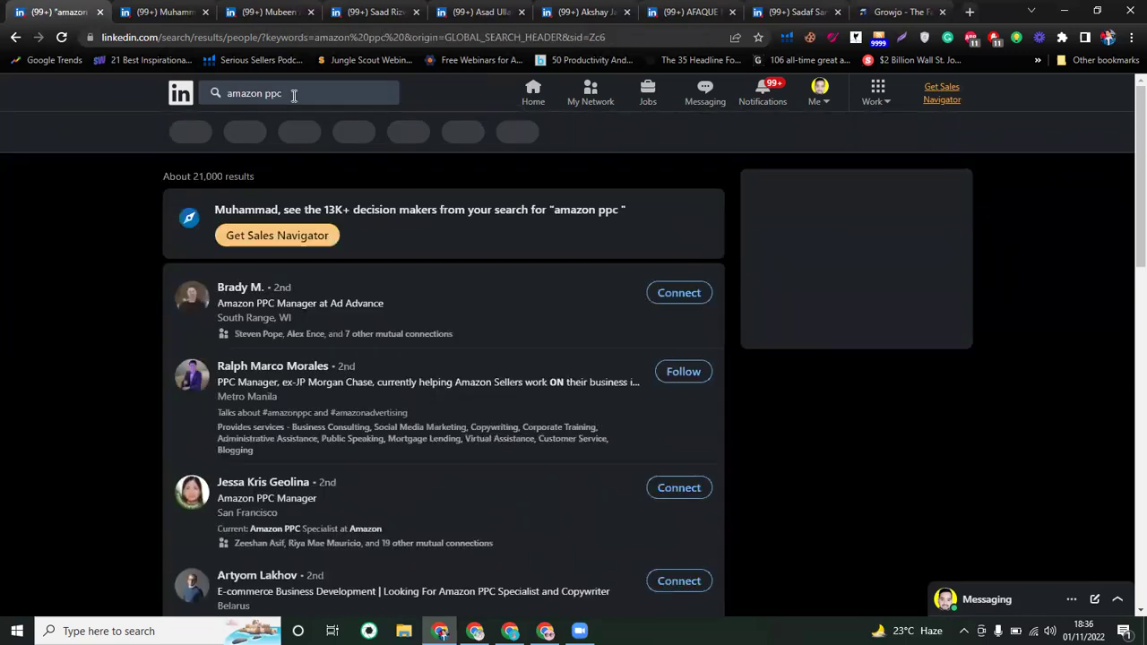
click(296, 94)
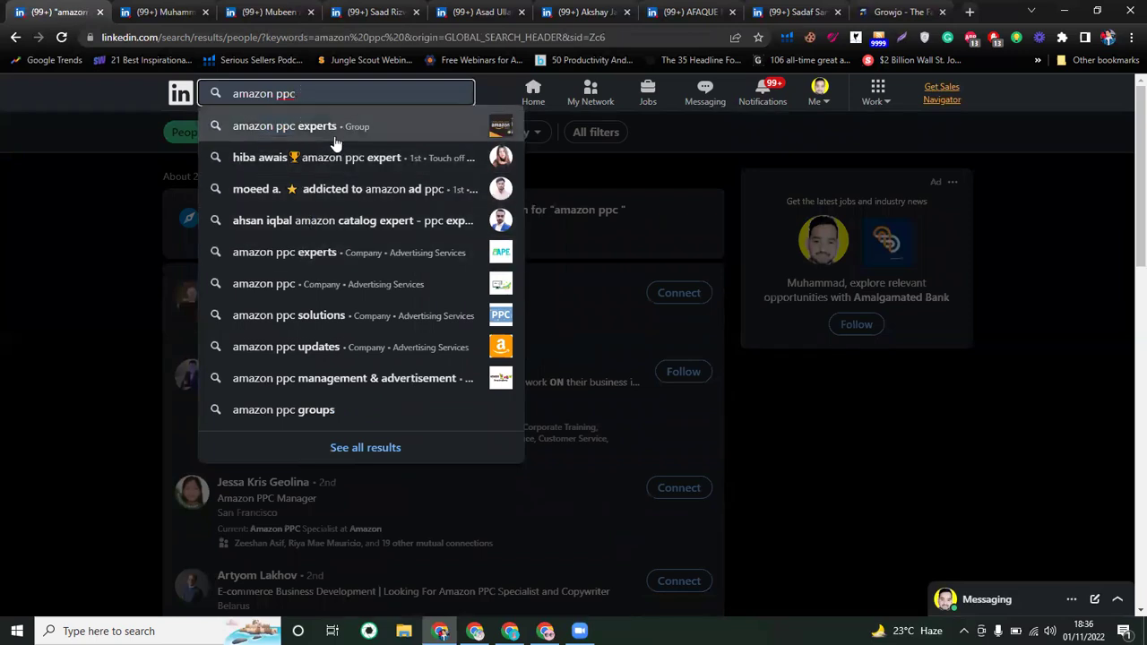
click(51, 215)
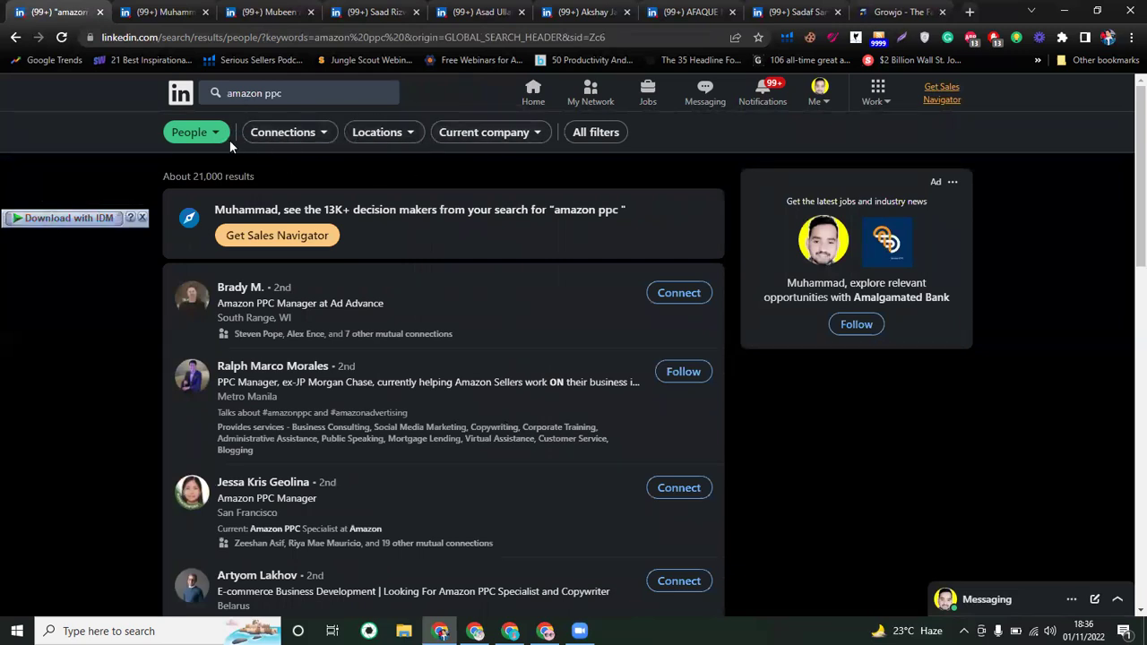
Limit the people results to the location United States and glance over the listed profiles
click(372, 139)
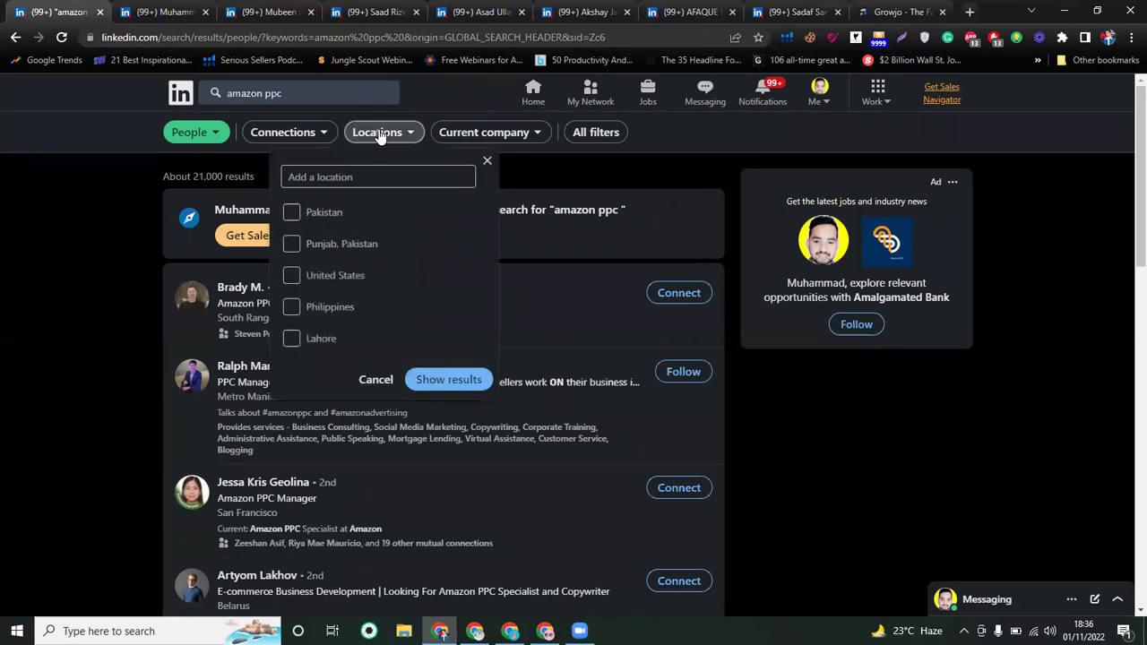
click(292, 275)
click(449, 380)
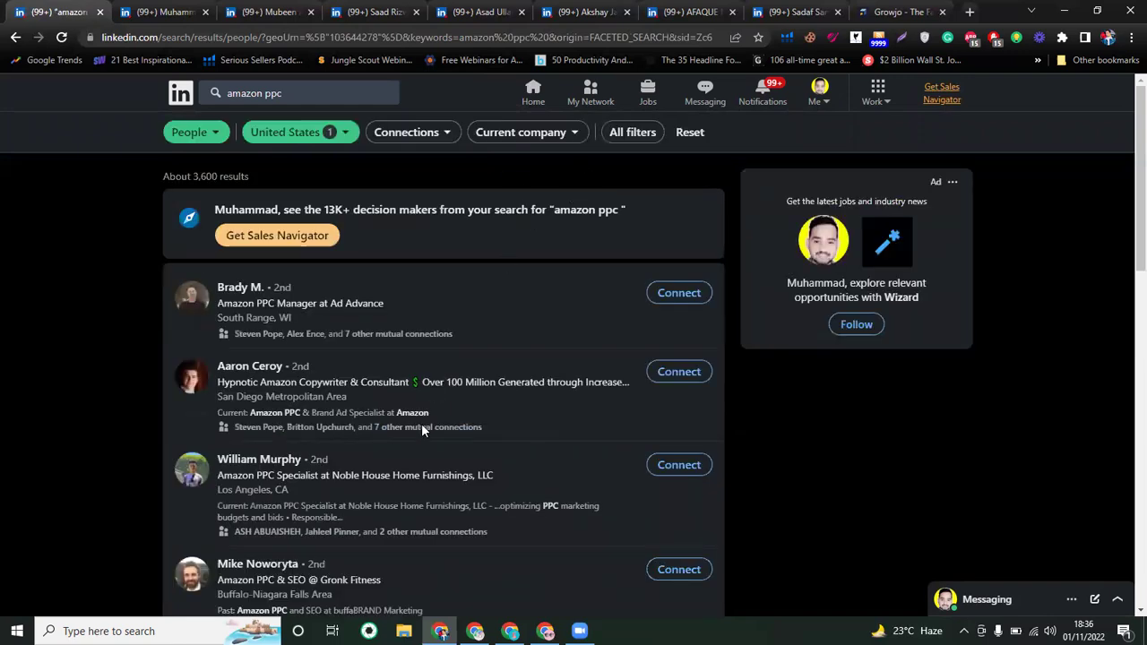
scroll(421, 424, down, 2)
scroll(466, 269, up, 1)
Look through the full set of people filters, enter CEO as the title keyword and show the results
click(623, 133)
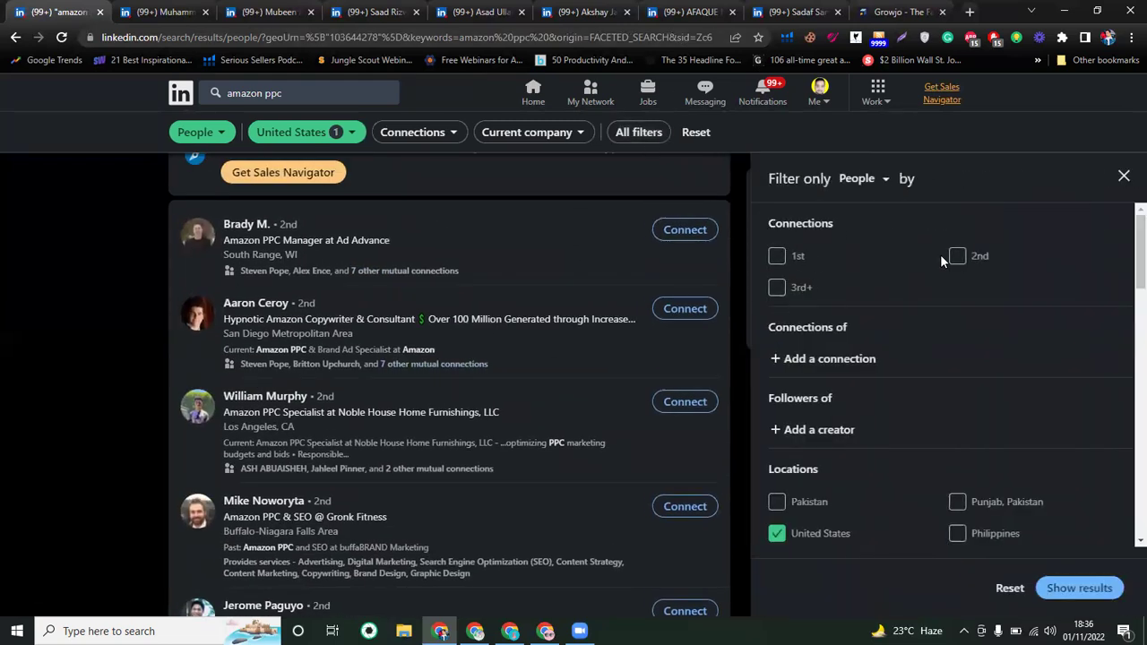
scroll(867, 446, down, 3)
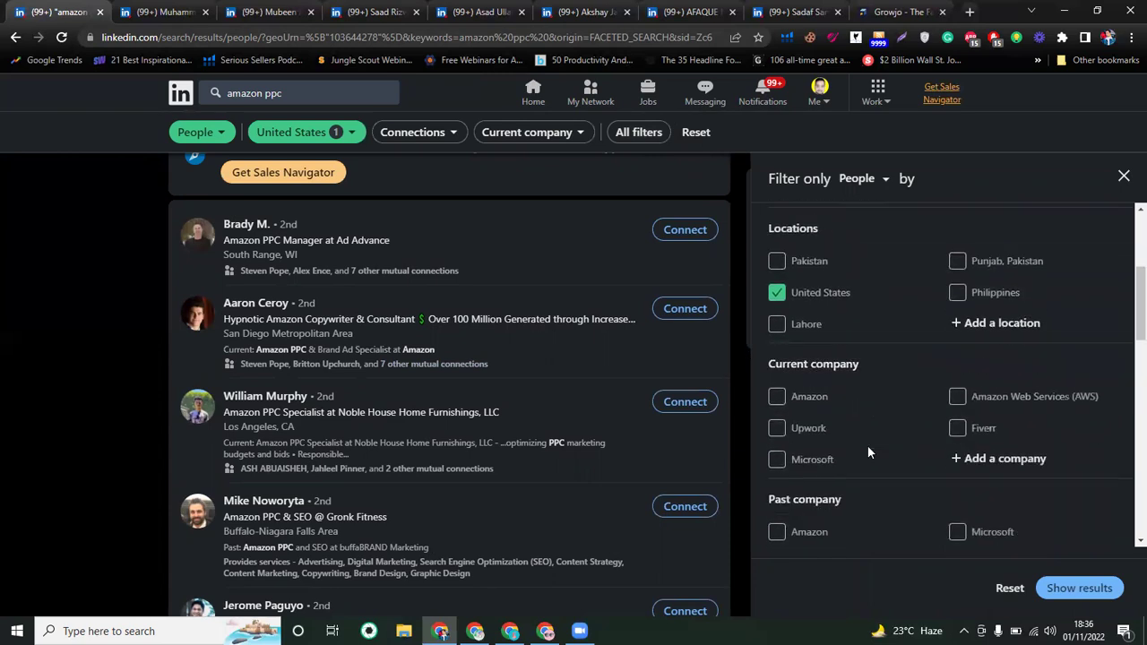
scroll(868, 445, down, 2)
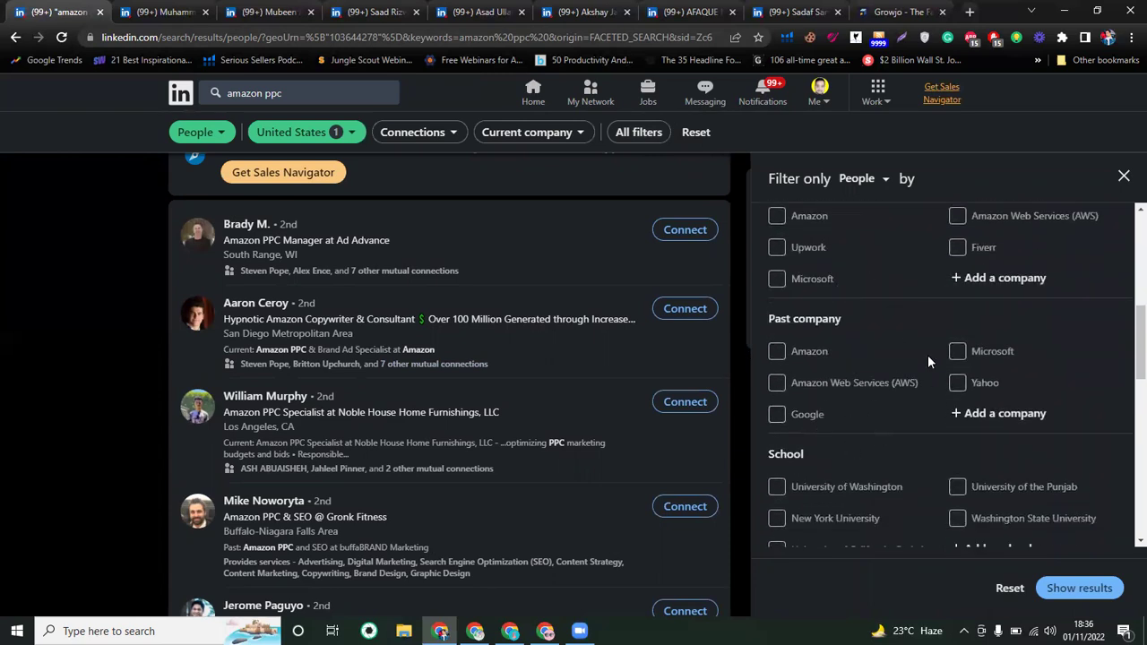
scroll(897, 376, down, 4)
scroll(897, 372, down, 2)
scroll(897, 368, up, 2)
scroll(897, 369, down, 2)
scroll(827, 260, down, 1)
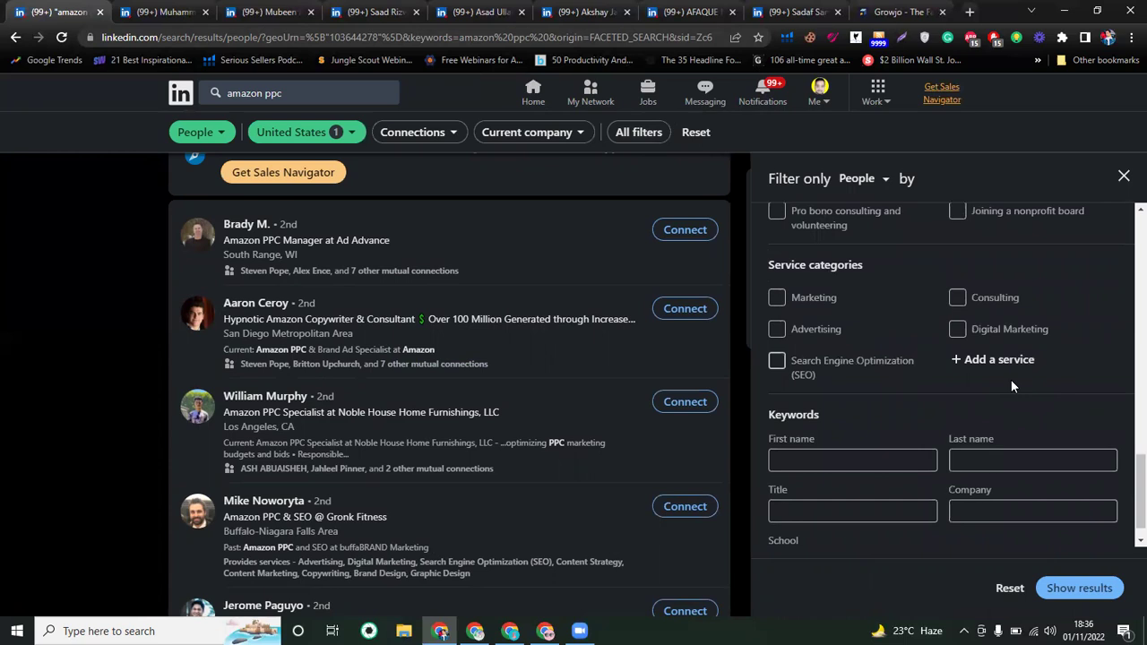
click(904, 439)
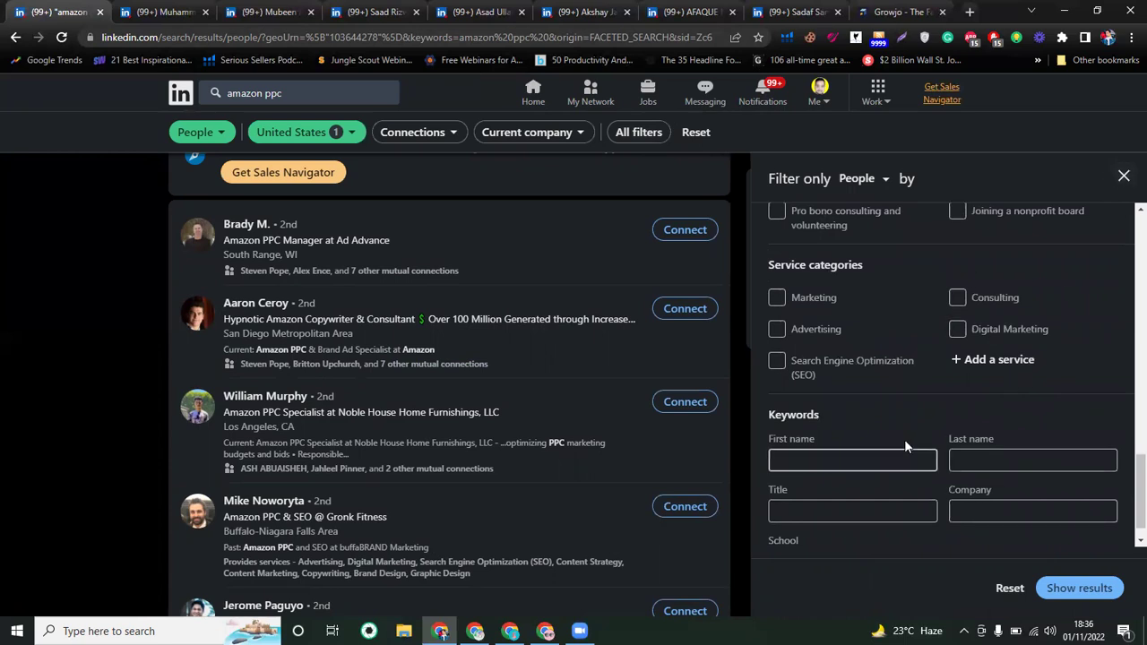
scroll(904, 439, down, 1)
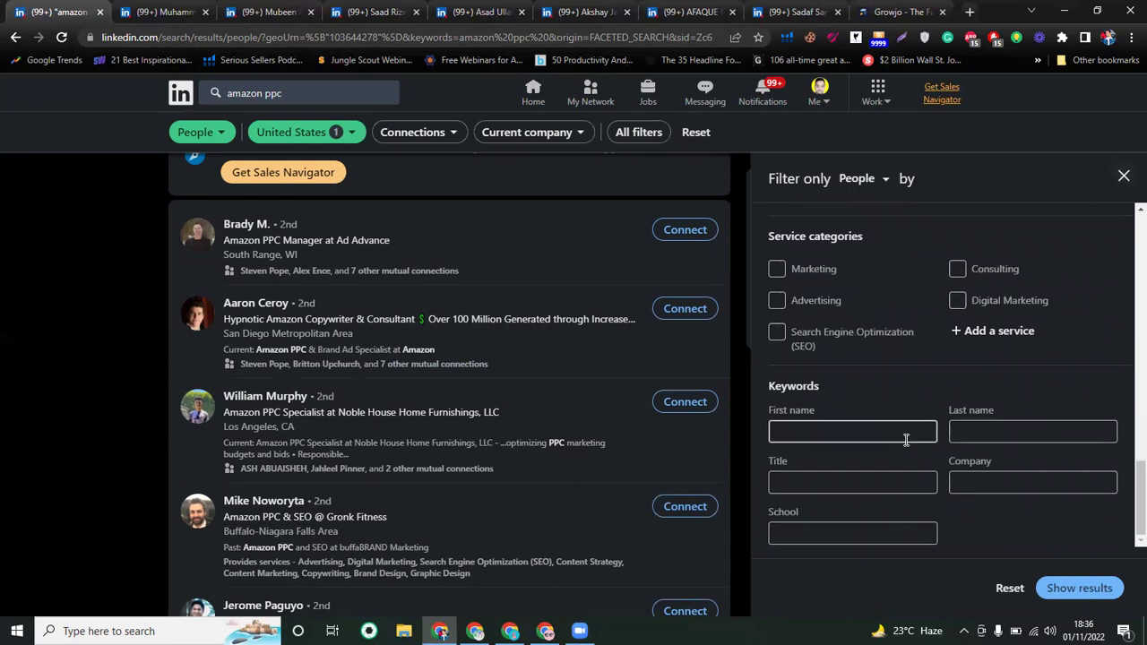
click(868, 484)
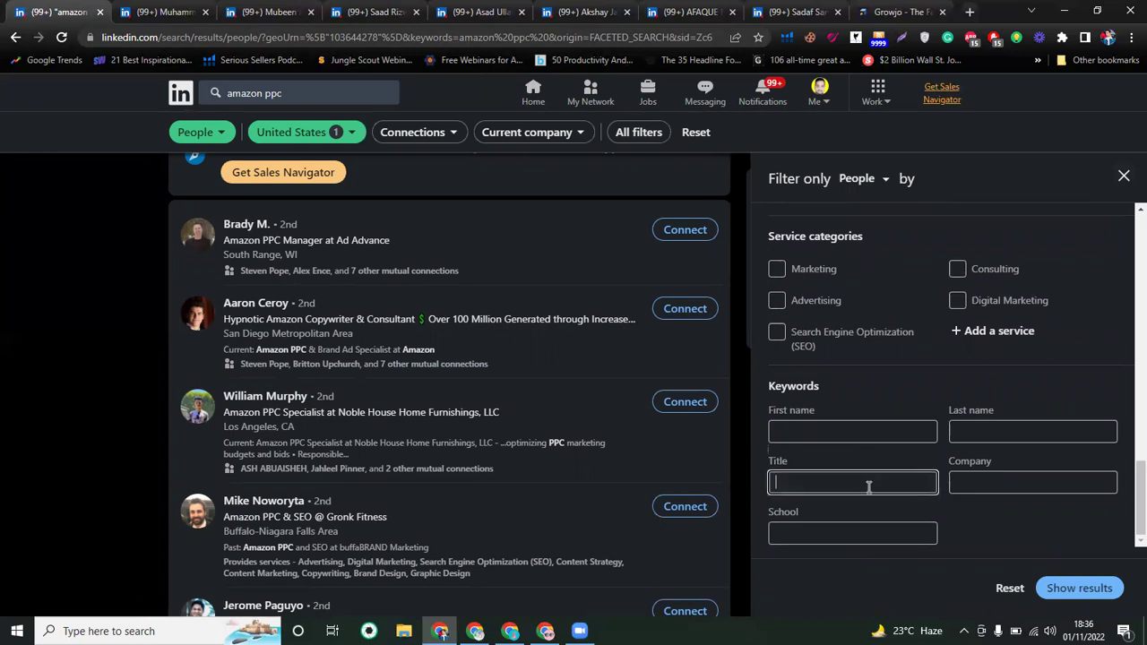
text(CEO)
click(1048, 589)
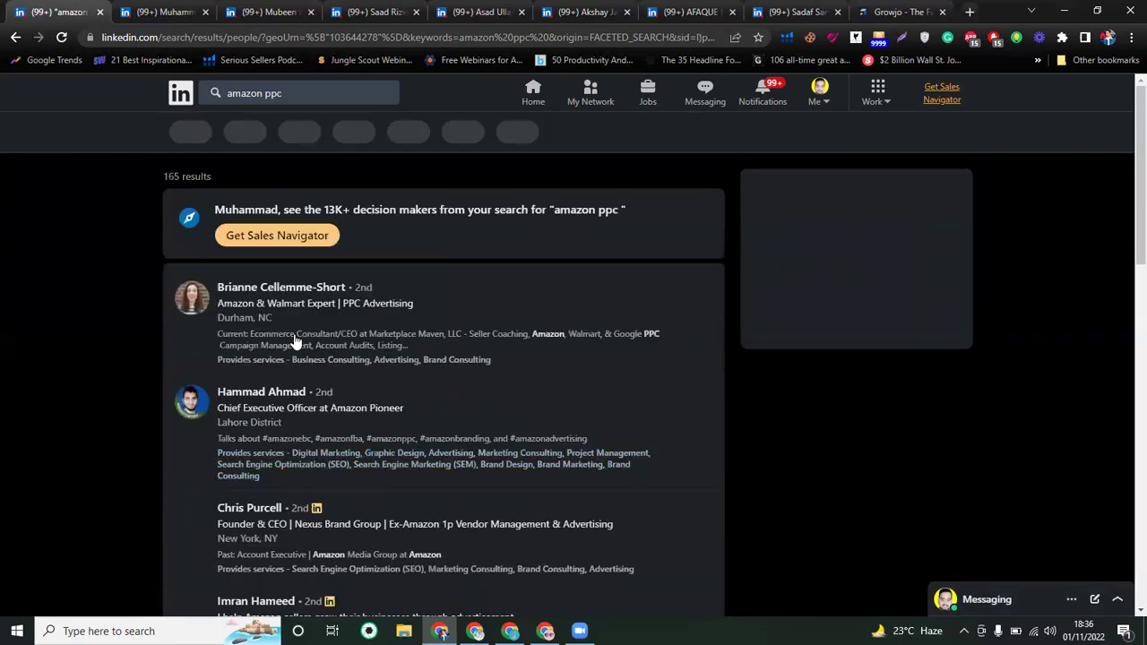
Review the profiles found for "amazon ppc" with the United States and CEO filters, checking headlines and current positions
scroll(296, 341, down, 1)
scroll(295, 340, down, 1)
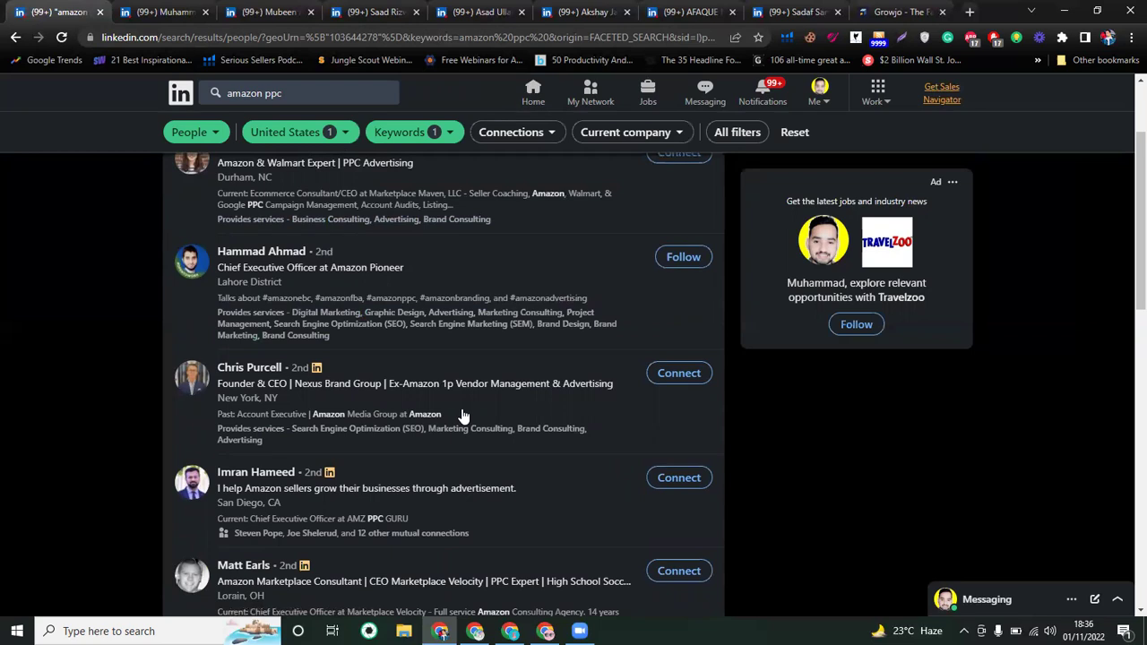
scroll(463, 415, down, 2)
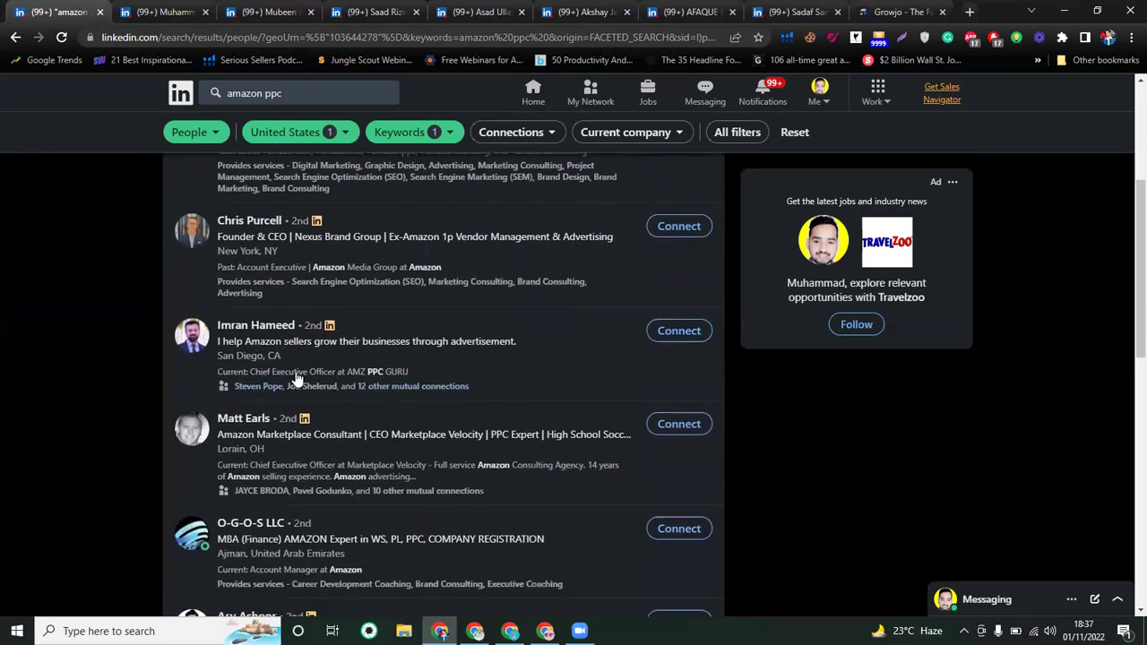
scroll(395, 387, down, 1)
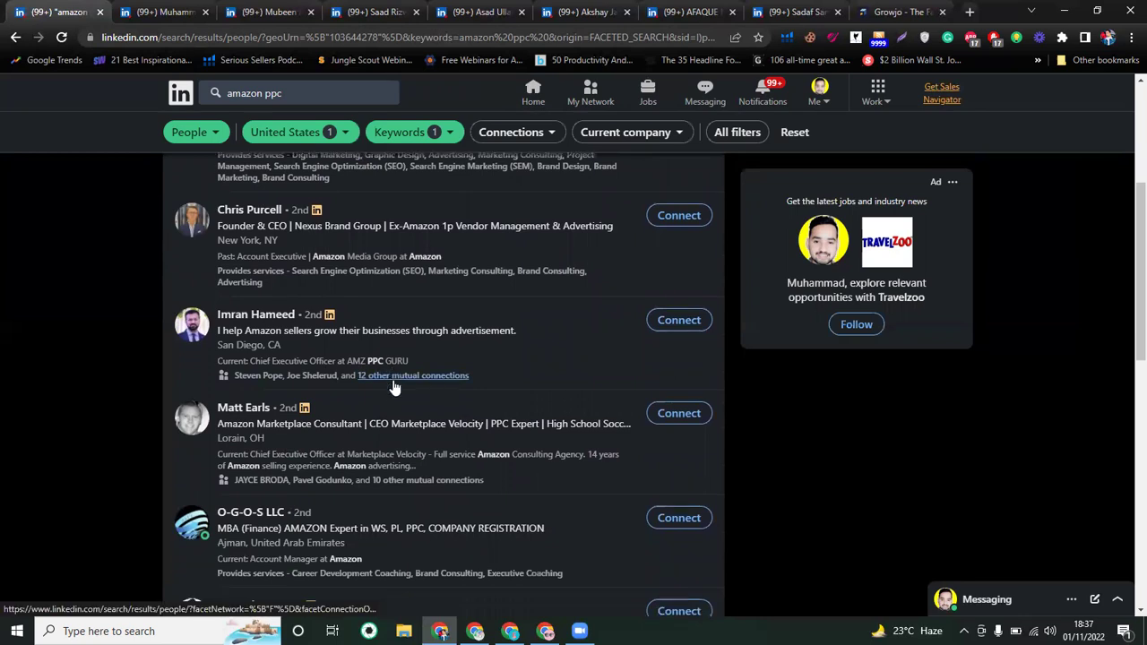
scroll(395, 387, up, 4)
scroll(395, 387, down, 2)
scroll(394, 387, up, 2)
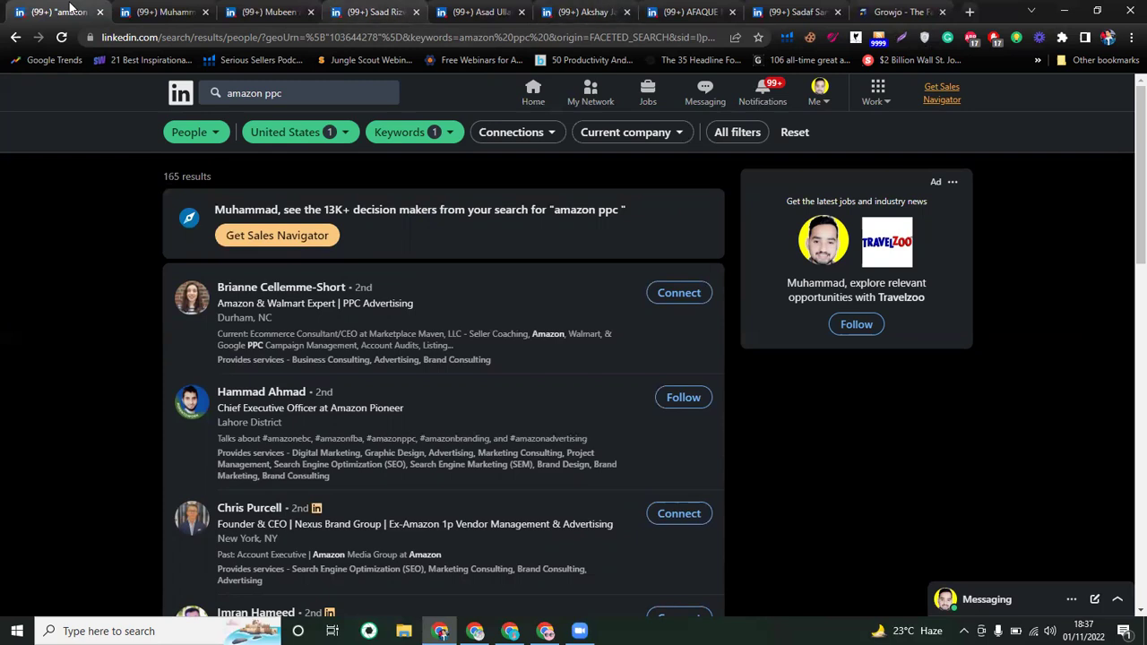
Close the search results and browse each open example profile in turn, comparing banners, photos and headlines
click(100, 12)
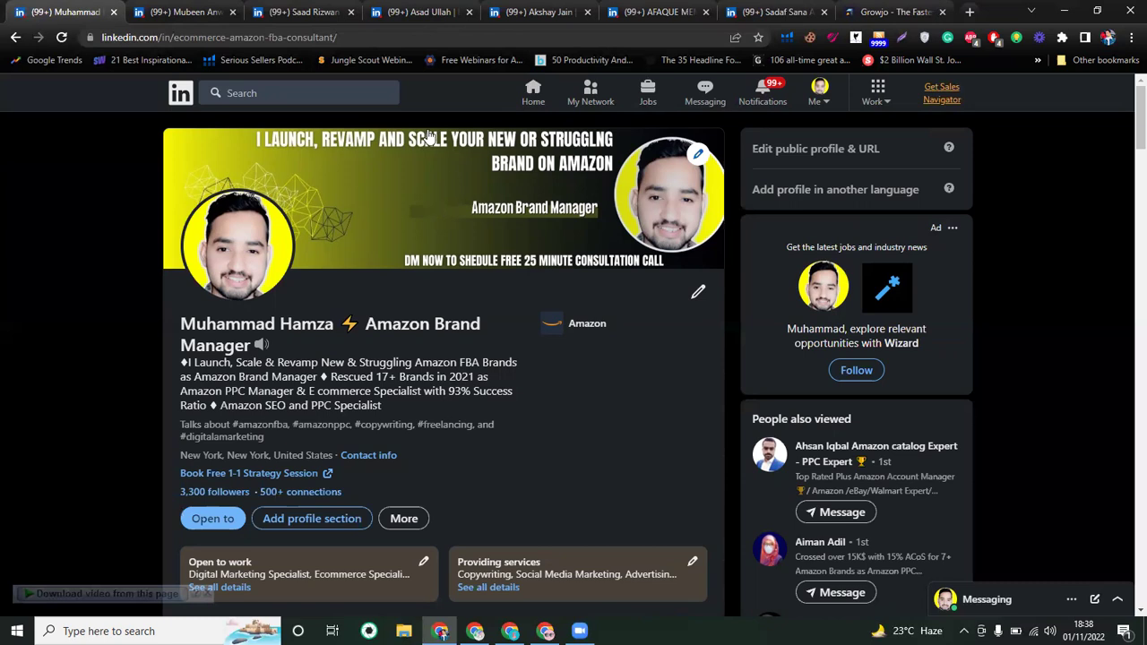
click(187, 9)
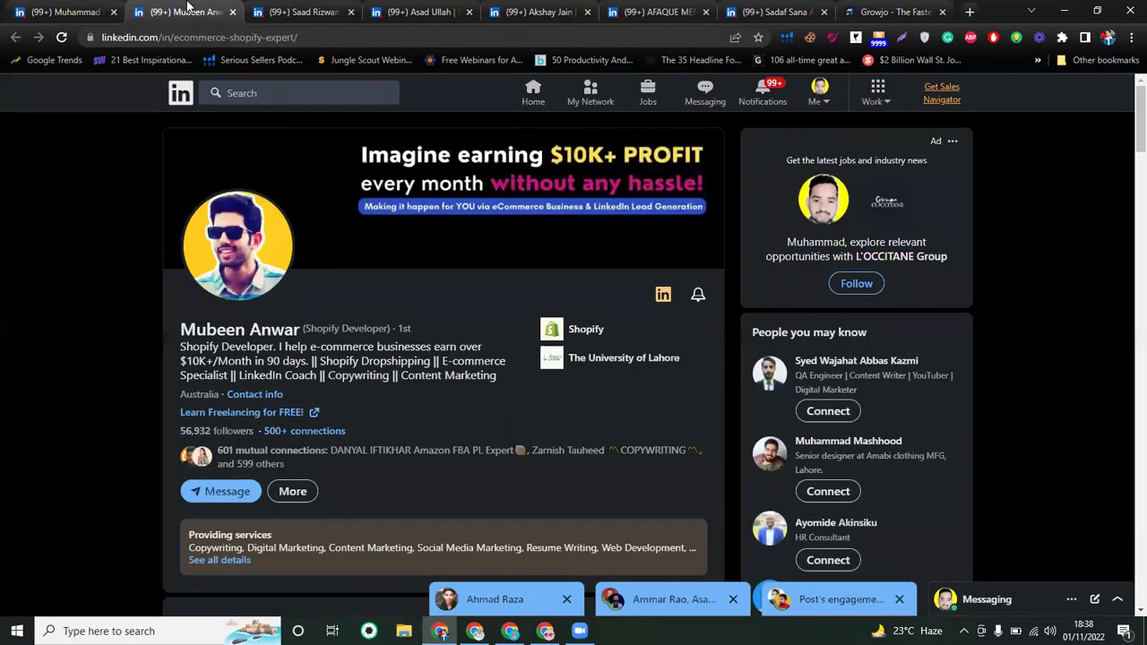
click(86, 7)
click(170, 7)
click(332, 9)
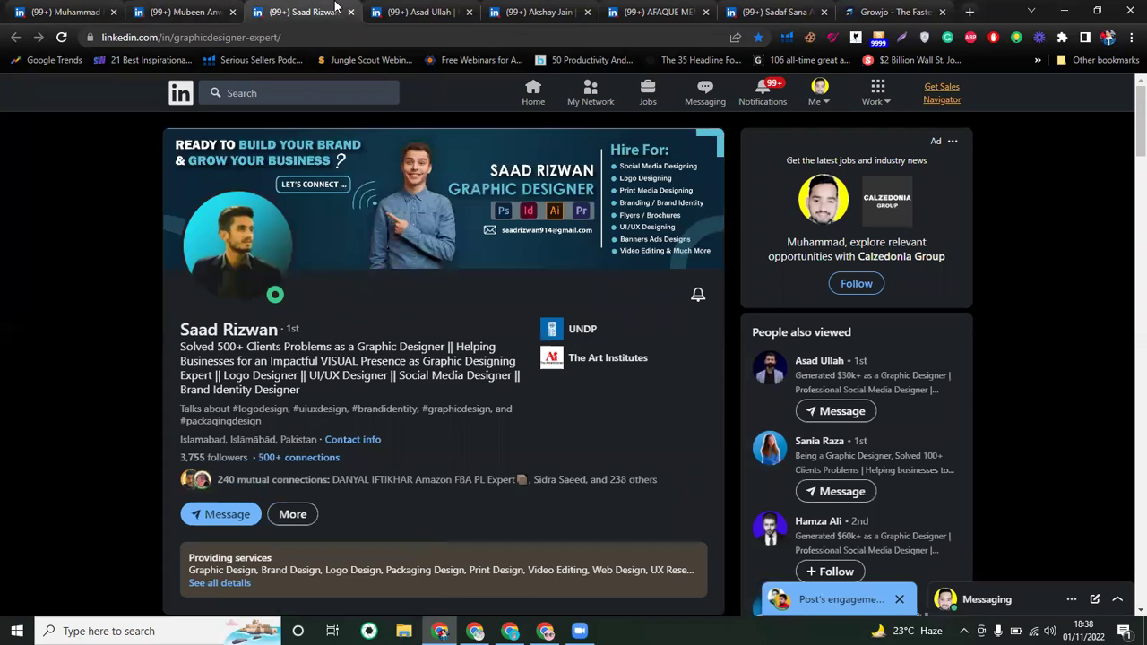
click(434, 9)
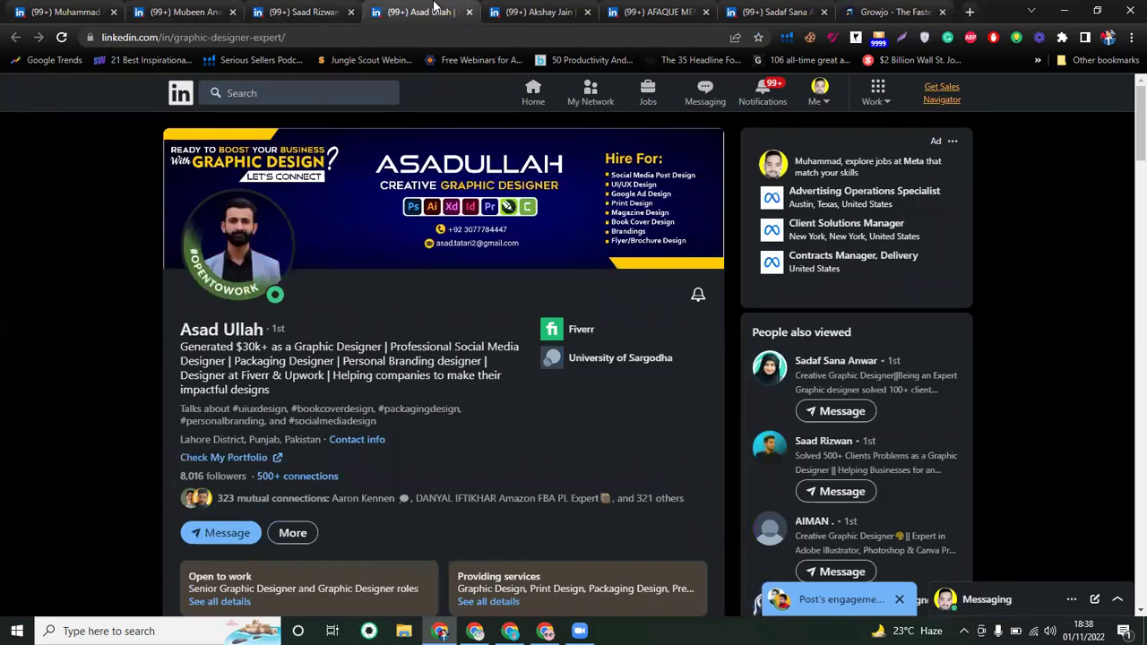
click(541, 9)
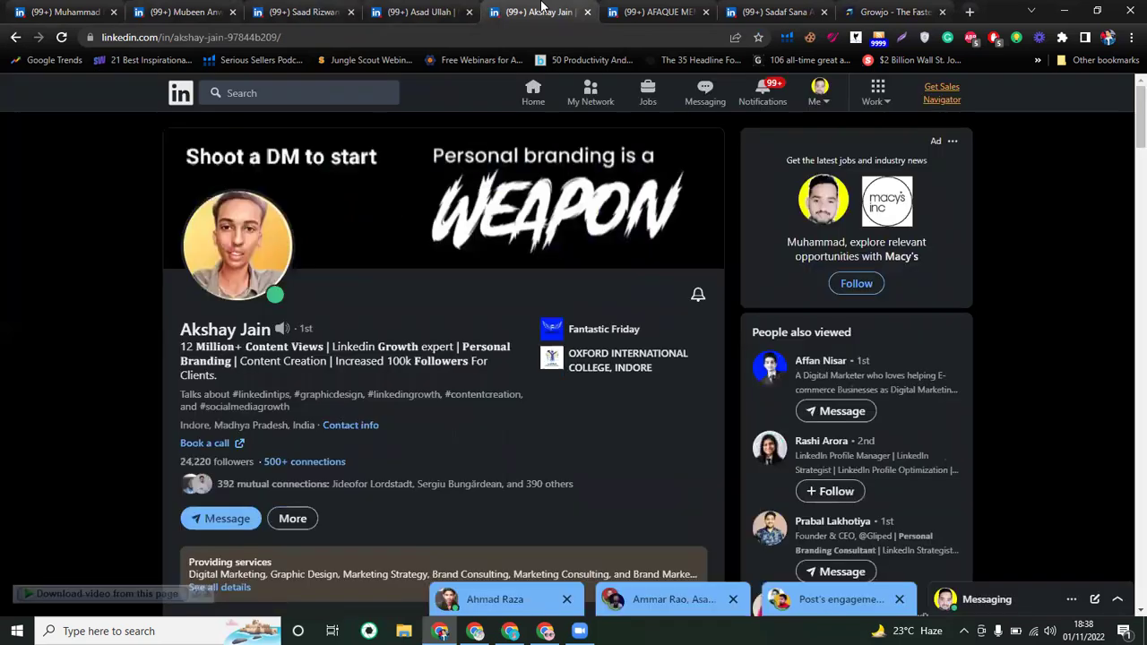
click(619, 9)
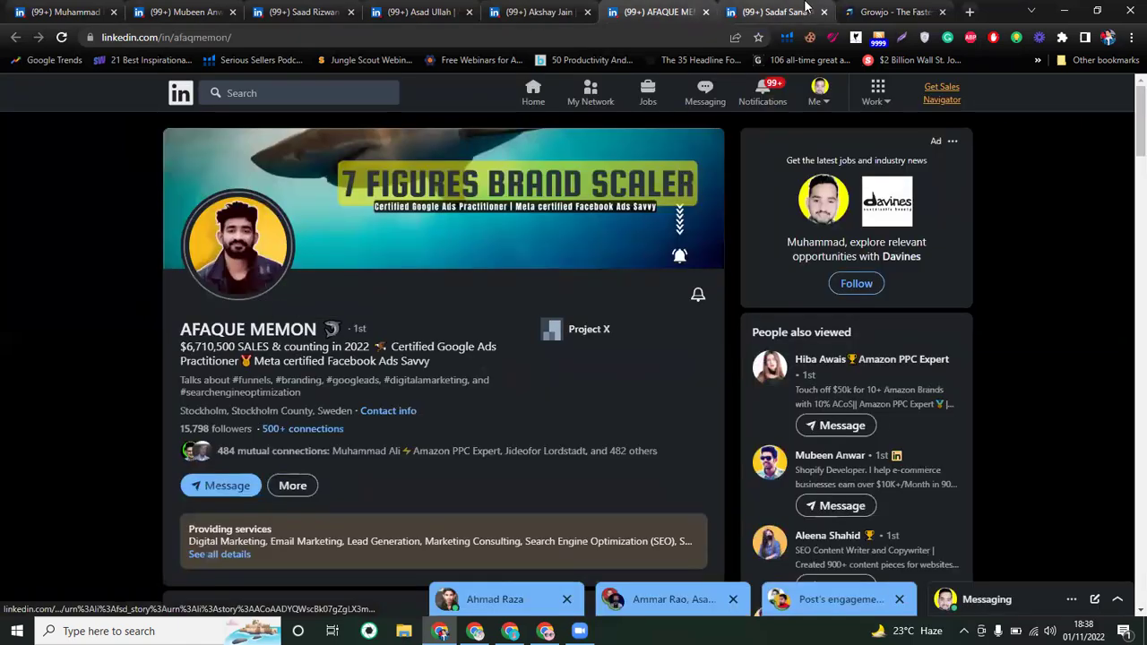
click(773, 12)
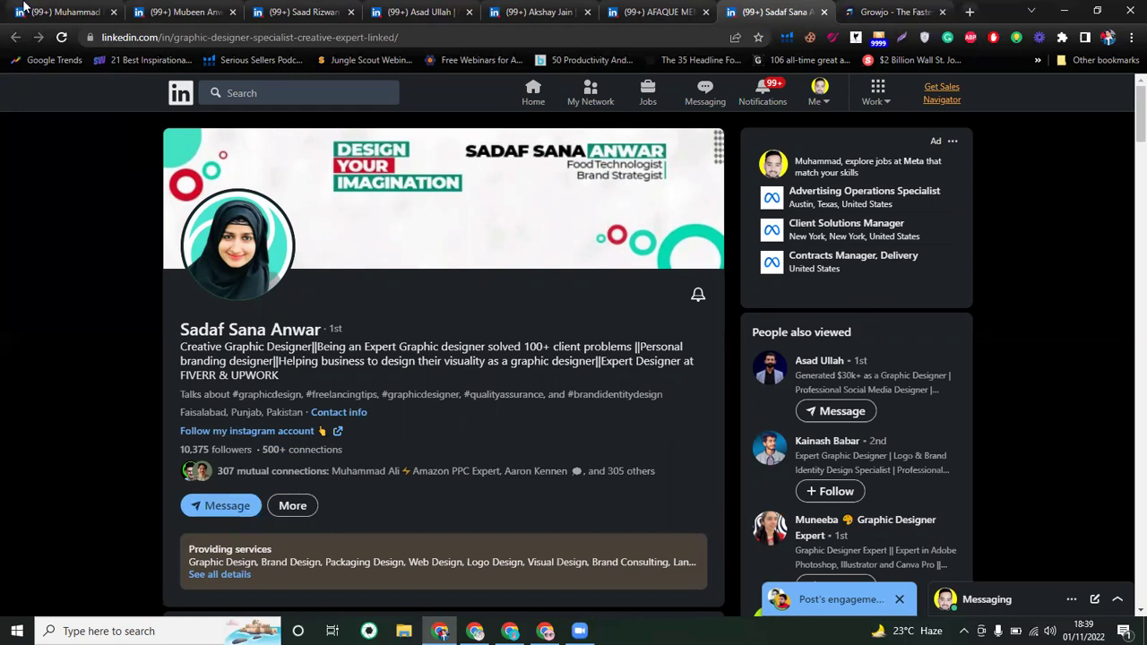
Return to the Amazon brand manager's own profile and review its header, analytics, featured posts and experience sections
click(75, 9)
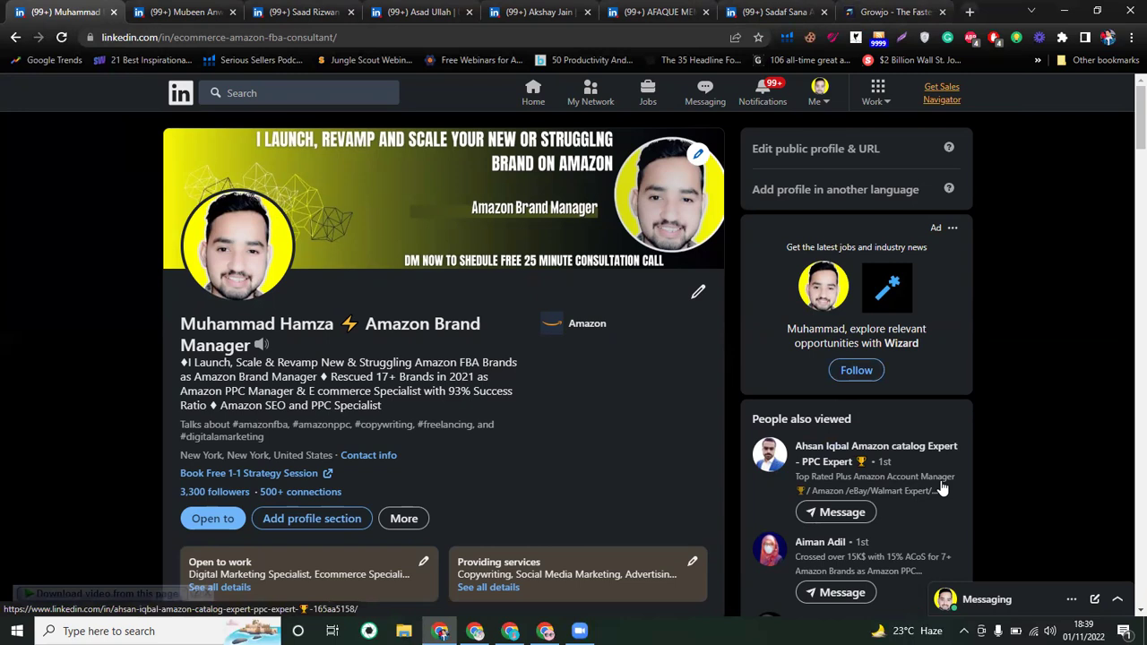
scroll(541, 466, down, 1)
scroll(541, 466, up, 1)
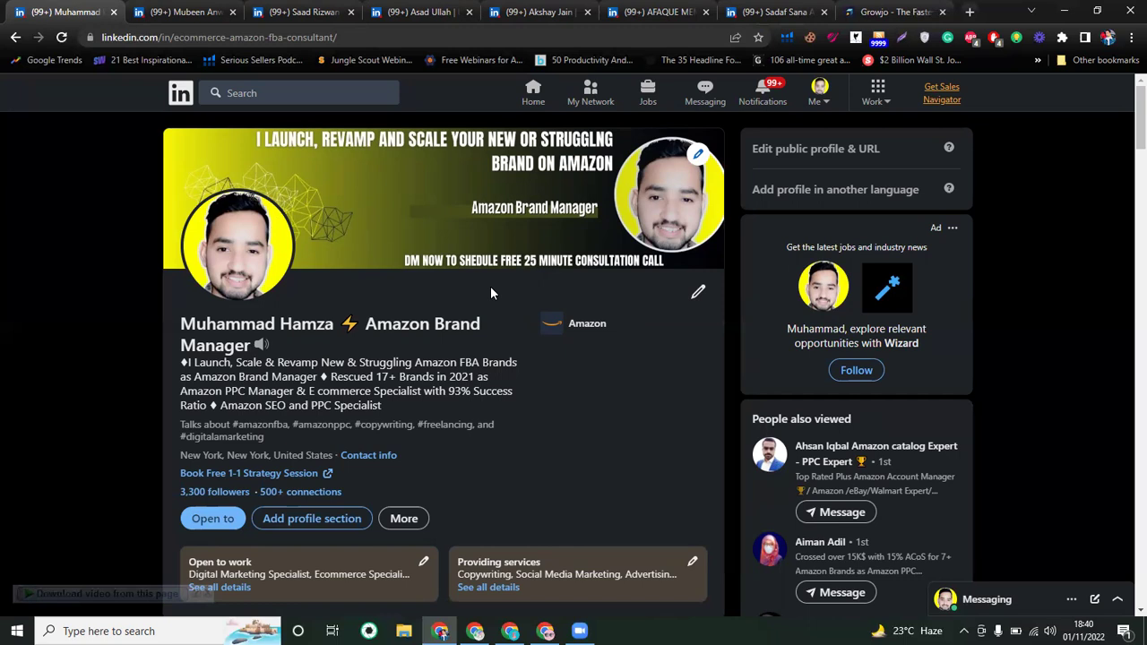
scroll(543, 451, down, 15)
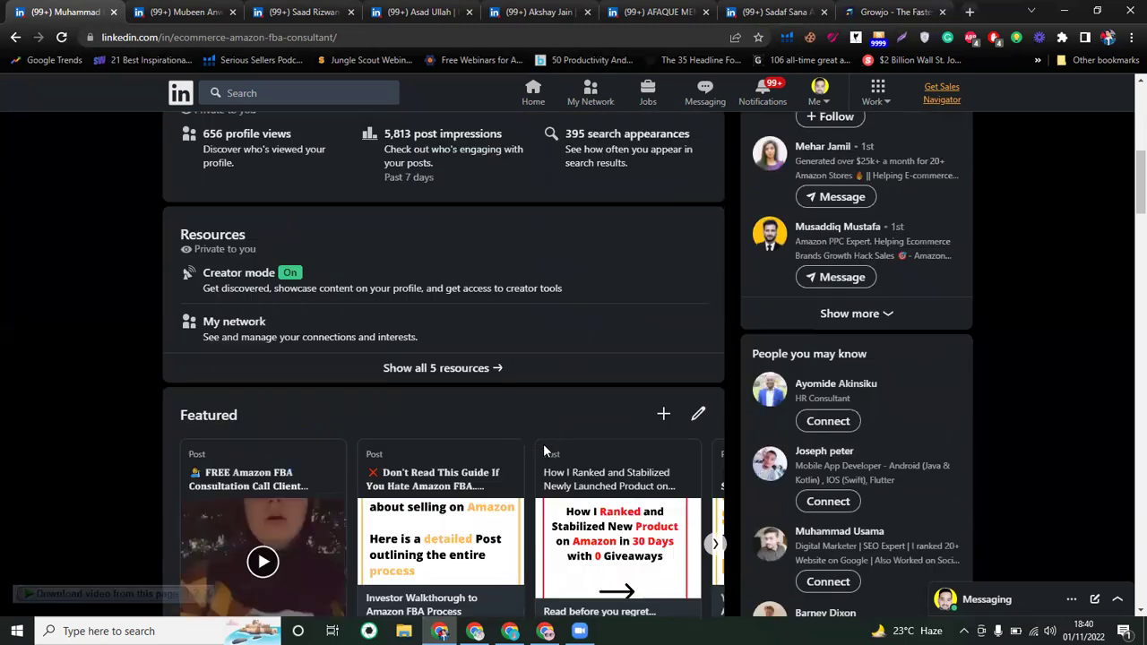
scroll(543, 451, down, 7)
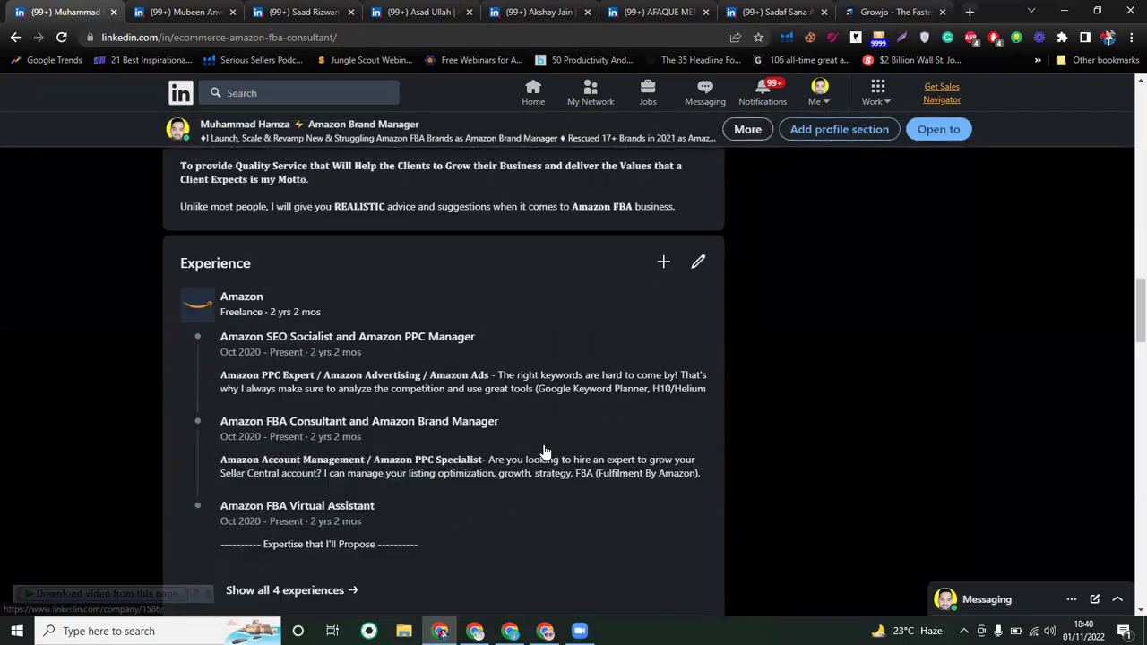
scroll(544, 450, down, 1)
scroll(833, 385, up, 1)
drag(1129, 323, 1115, 173)
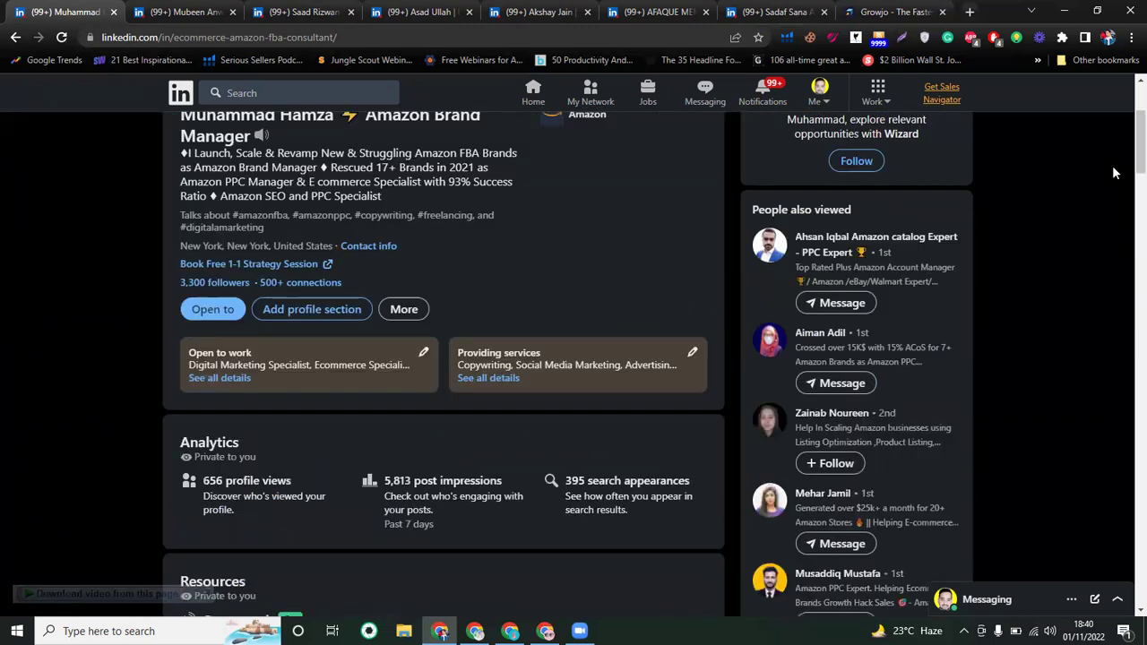
scroll(1126, 125, up, 3)
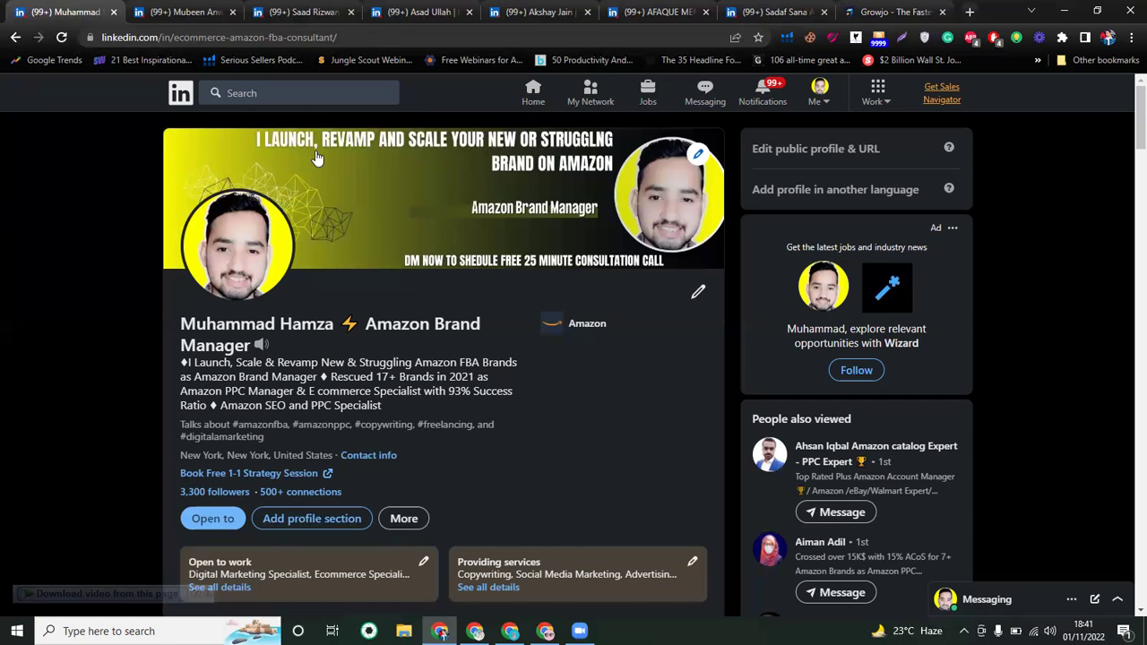
Examine the banners and headlines of the Shopify developer's profile and the adjacent graphic designer's profile
click(199, 7)
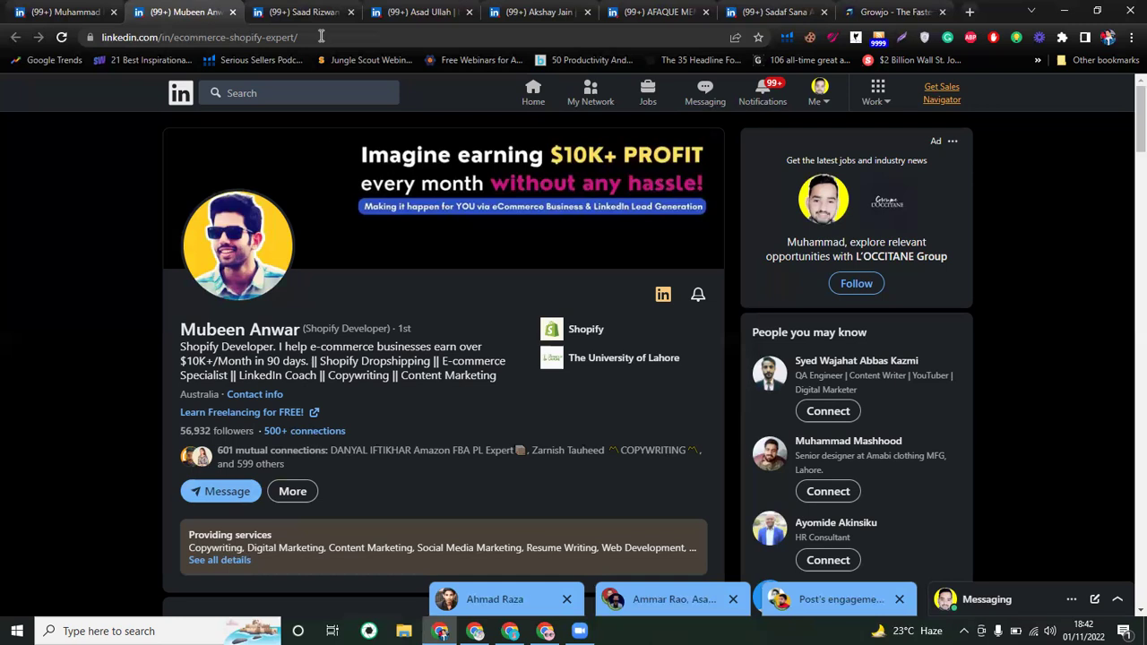
click(303, 11)
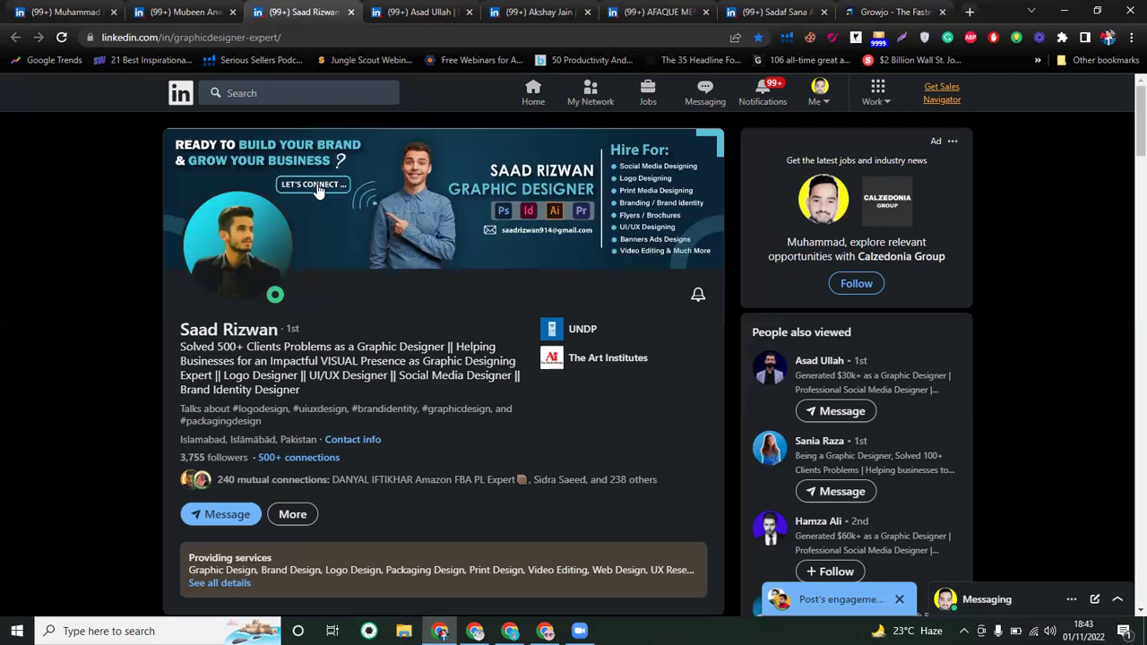
Compare the banners, photos and headlines of the remaining graphic designers, the LinkedIn growth expert, the brand scaler and the Amazon brand manager
click(399, 11)
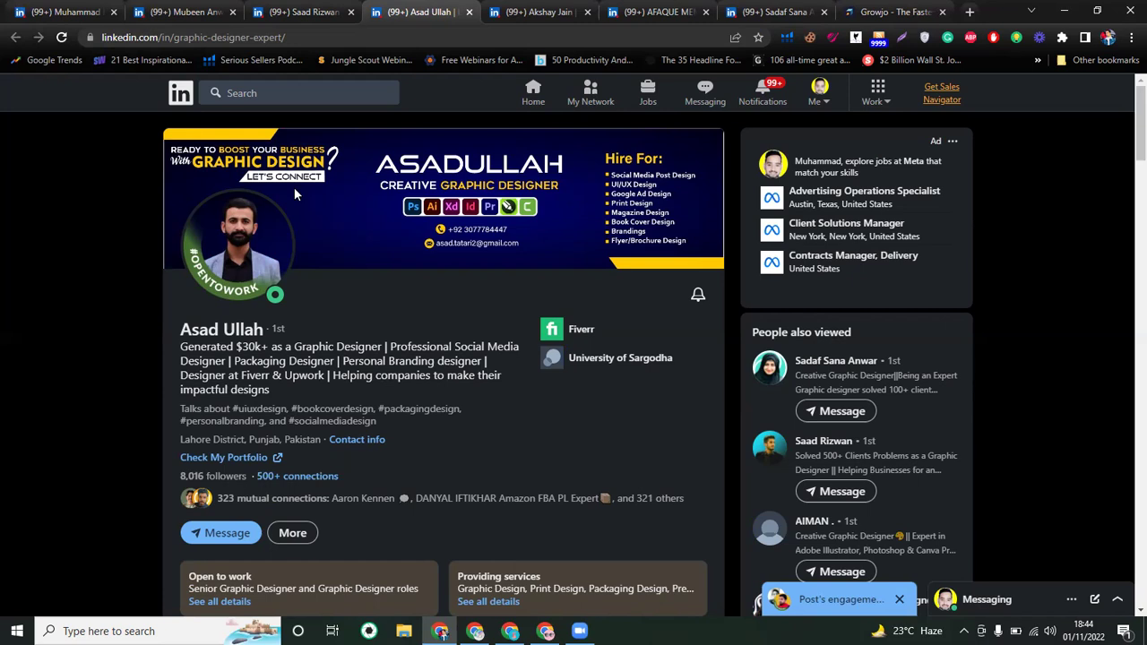
click(529, 9)
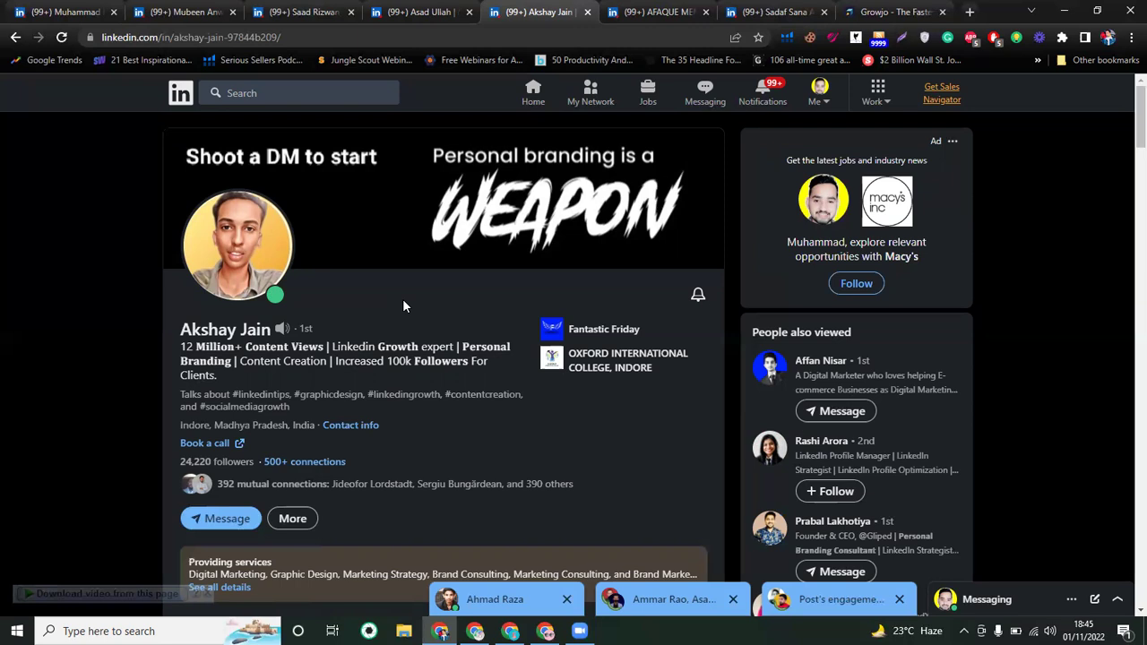
click(617, 9)
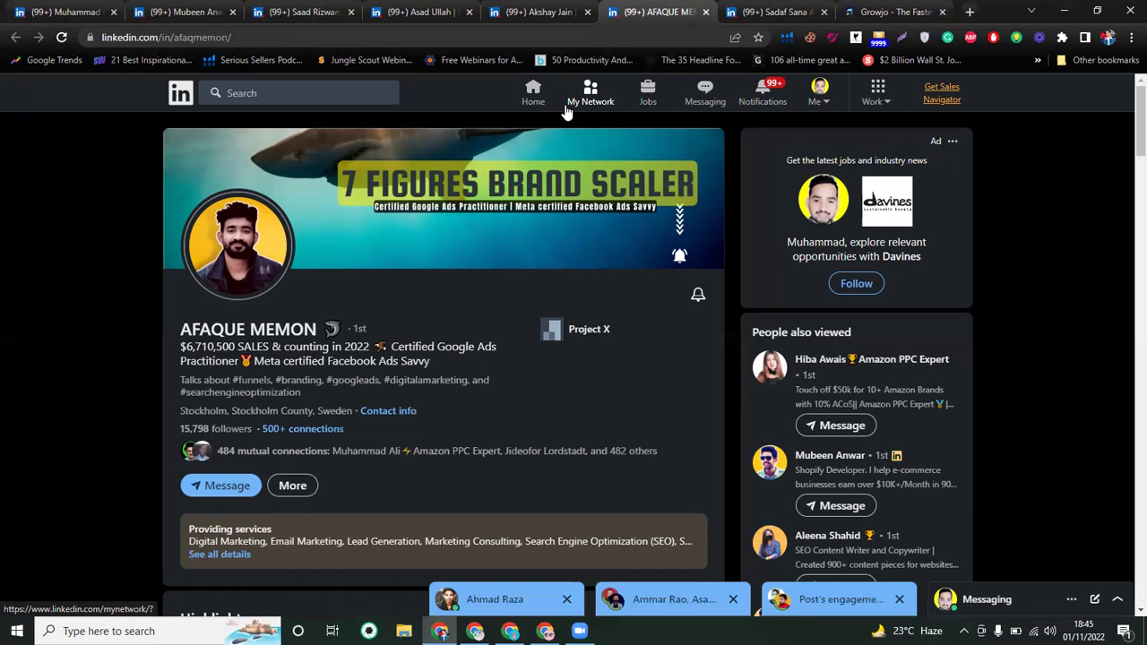
key(ctrl+1)
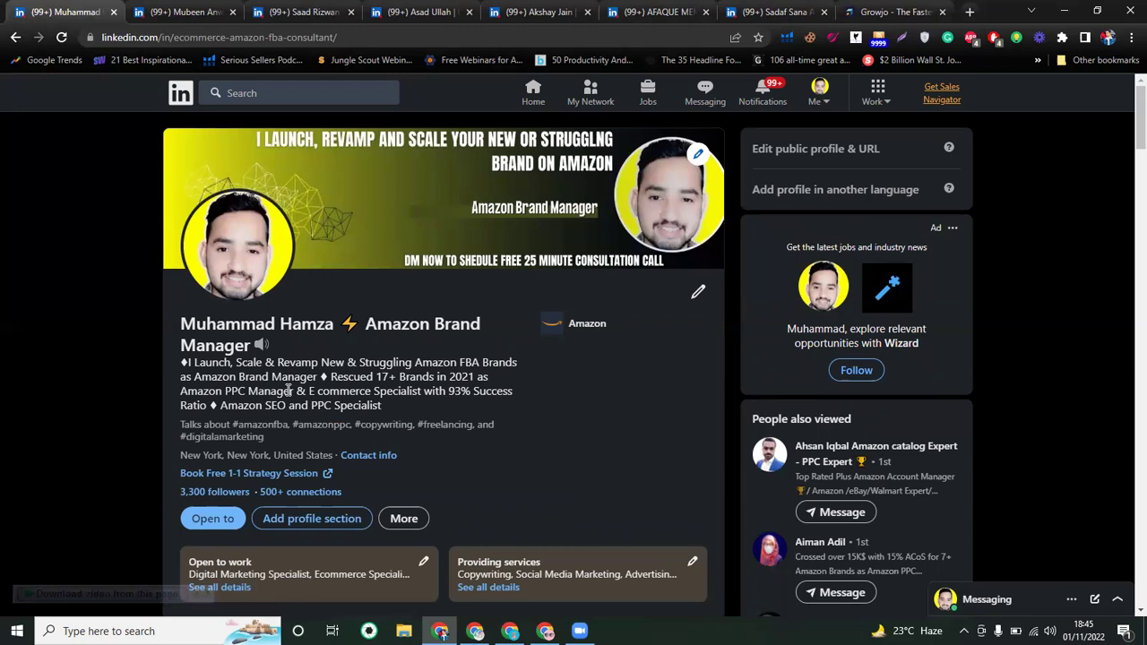
click(413, 7)
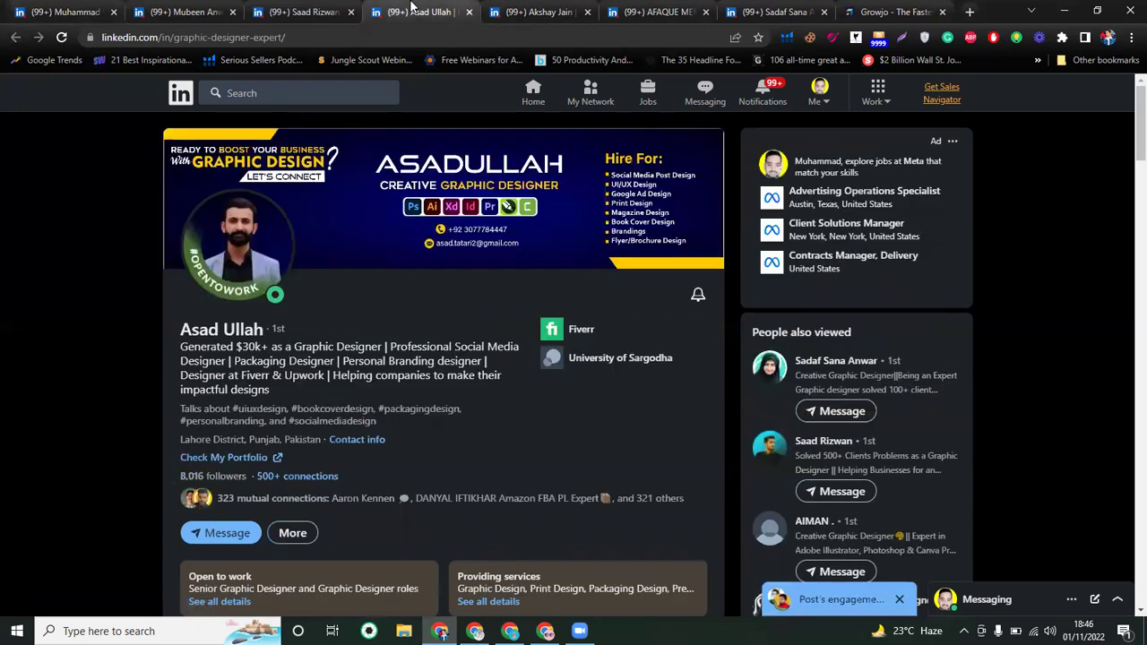
click(538, 12)
click(662, 7)
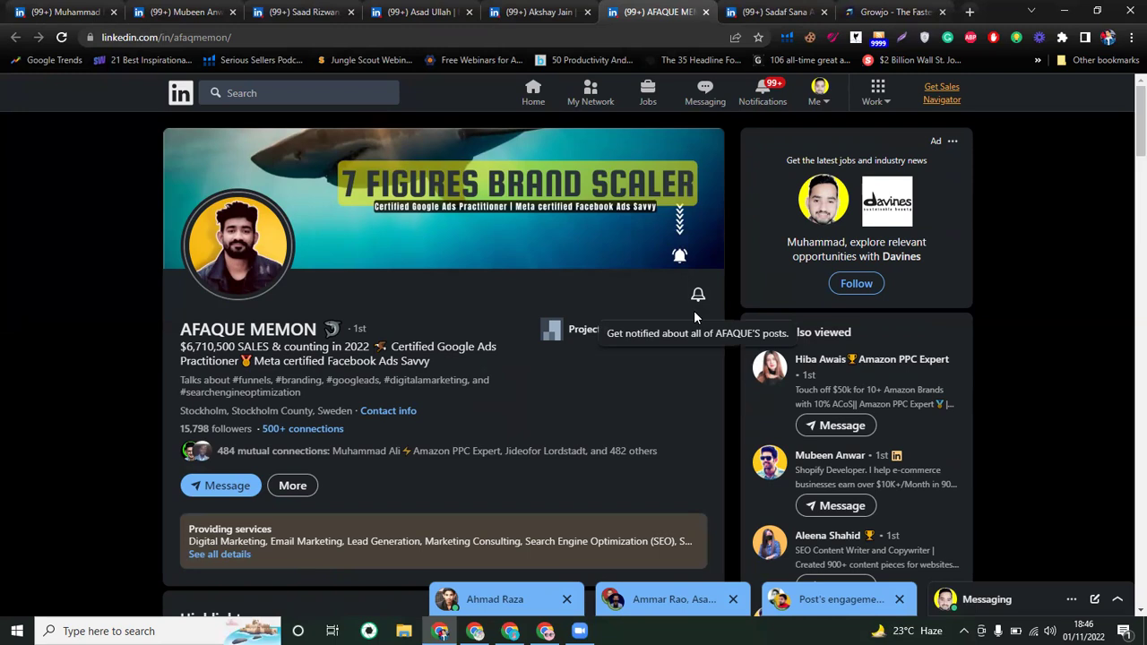
click(775, 12)
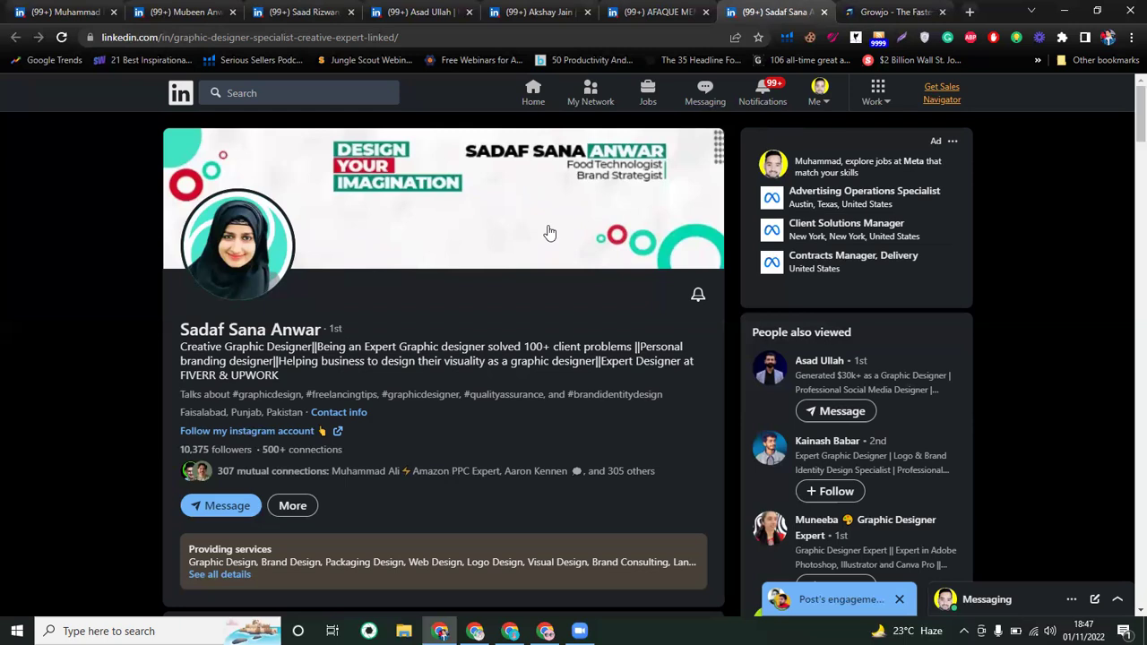
Return to the Amazon brand manager's own profile and highlight its custom profile URL in the address
click(7, 7)
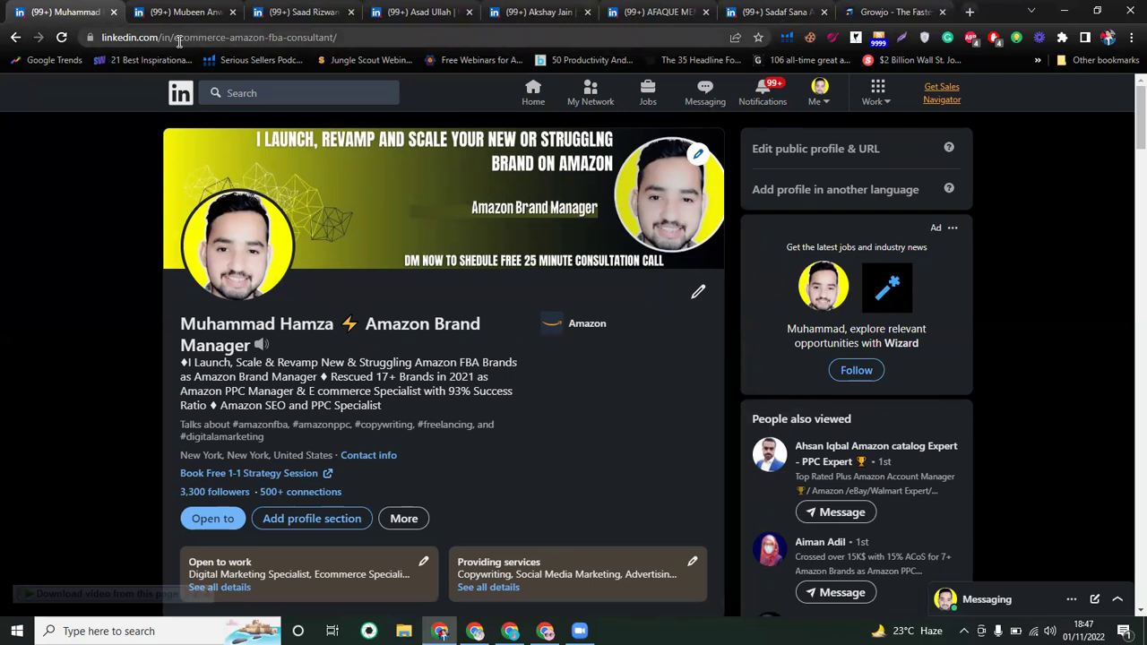
drag(179, 40, 341, 41)
drag(182, 57, 97, 56)
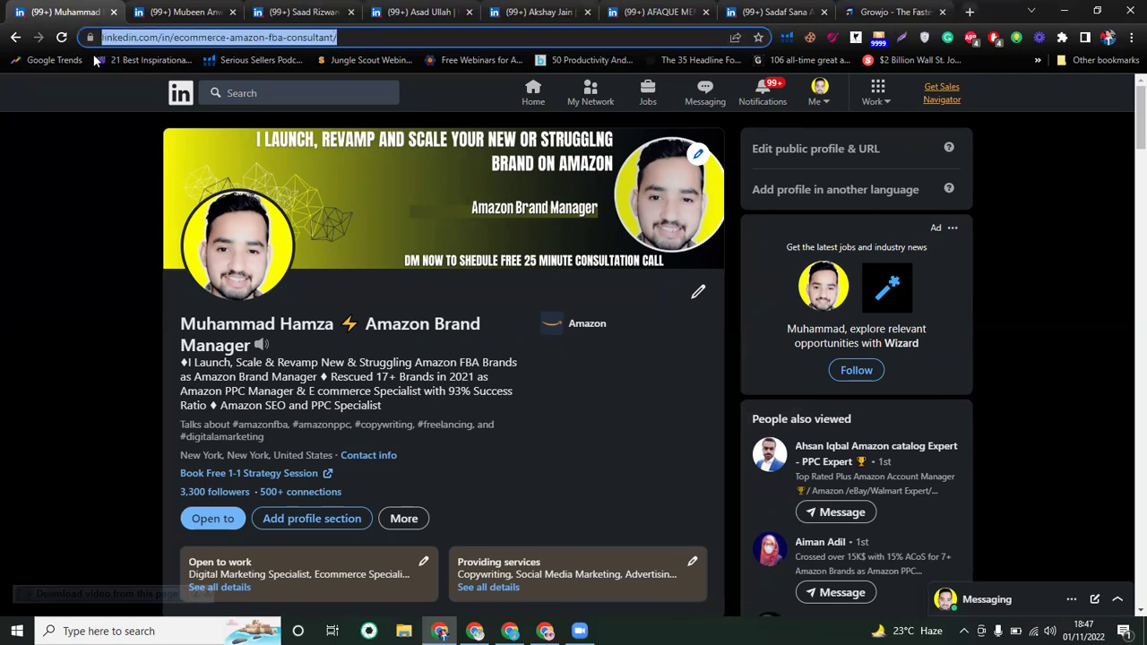
click(212, 38)
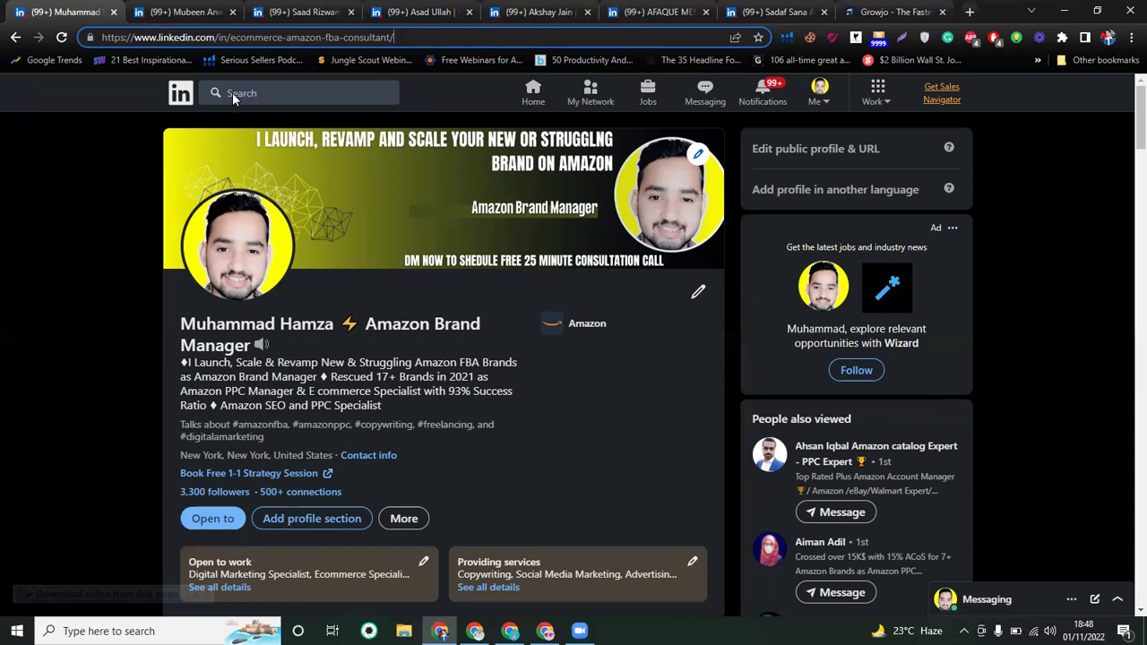
click(1, 244)
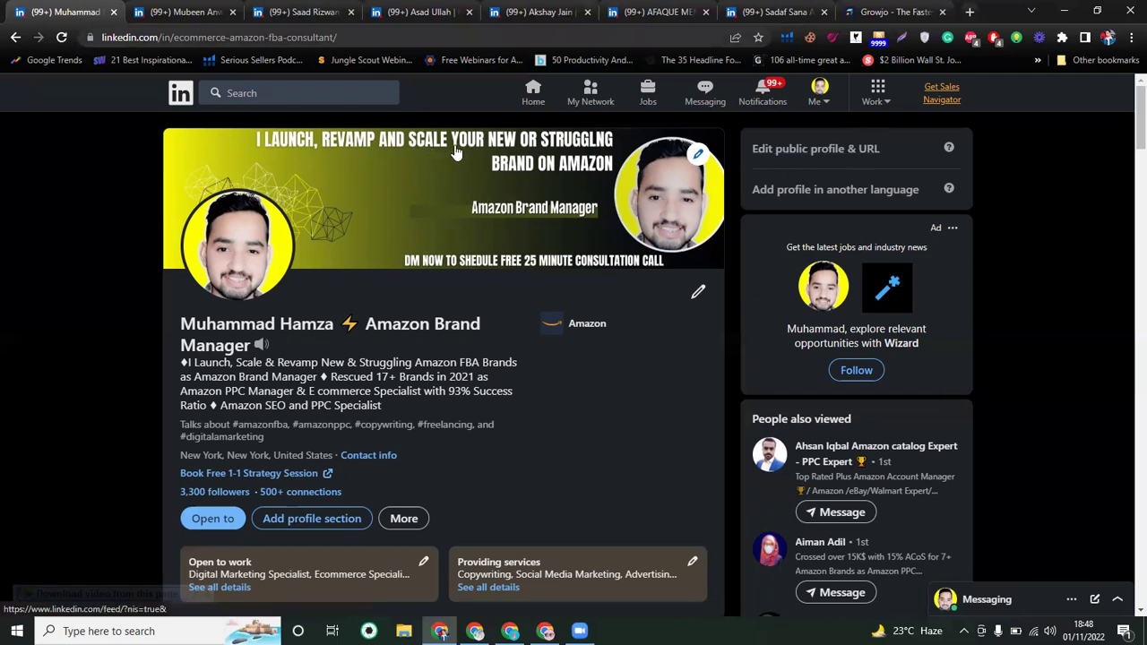
Open the own profile's public profile and URL settings, review the custom URL and visibility options, and close the settings page
click(768, 149)
click(59, 11)
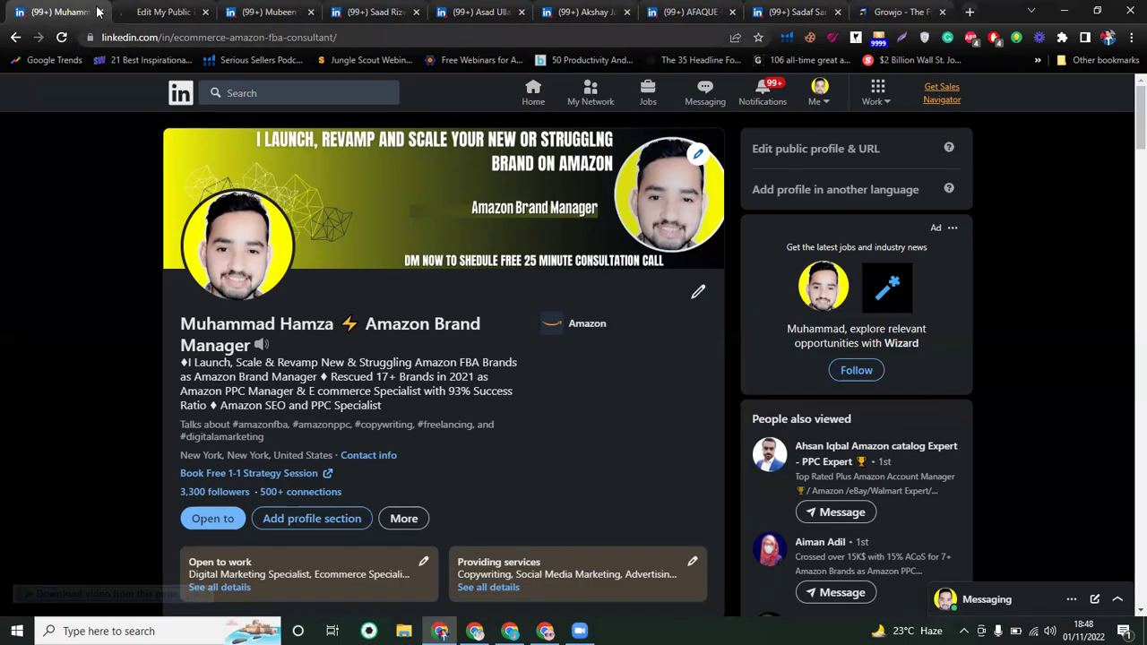
click(179, 9)
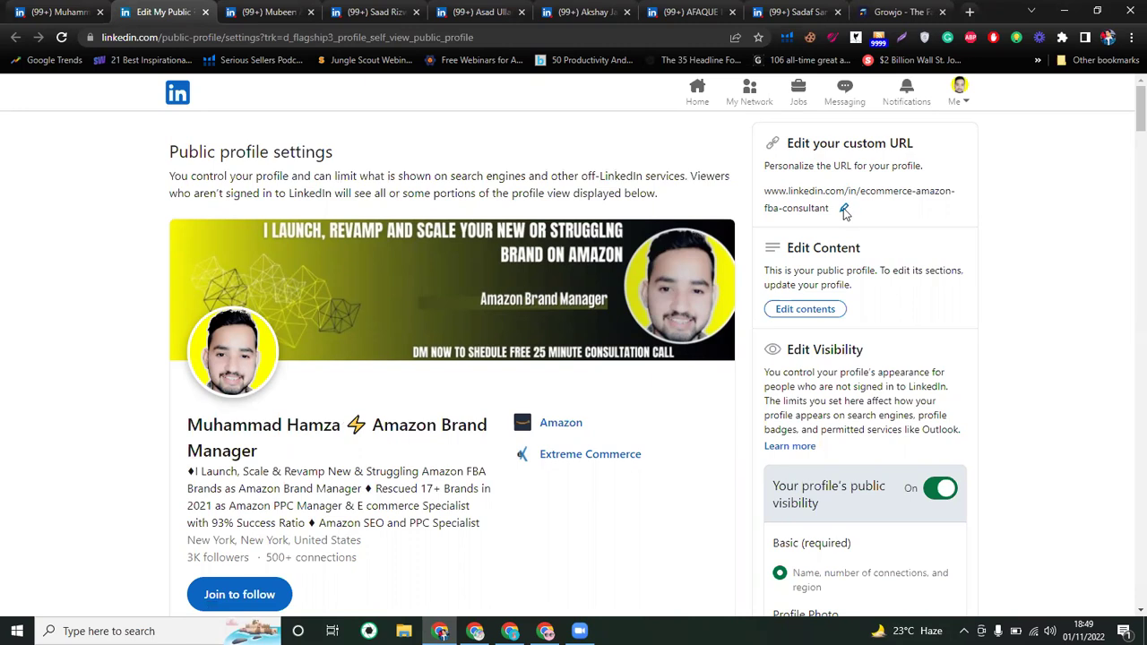
scroll(844, 213, down, 5)
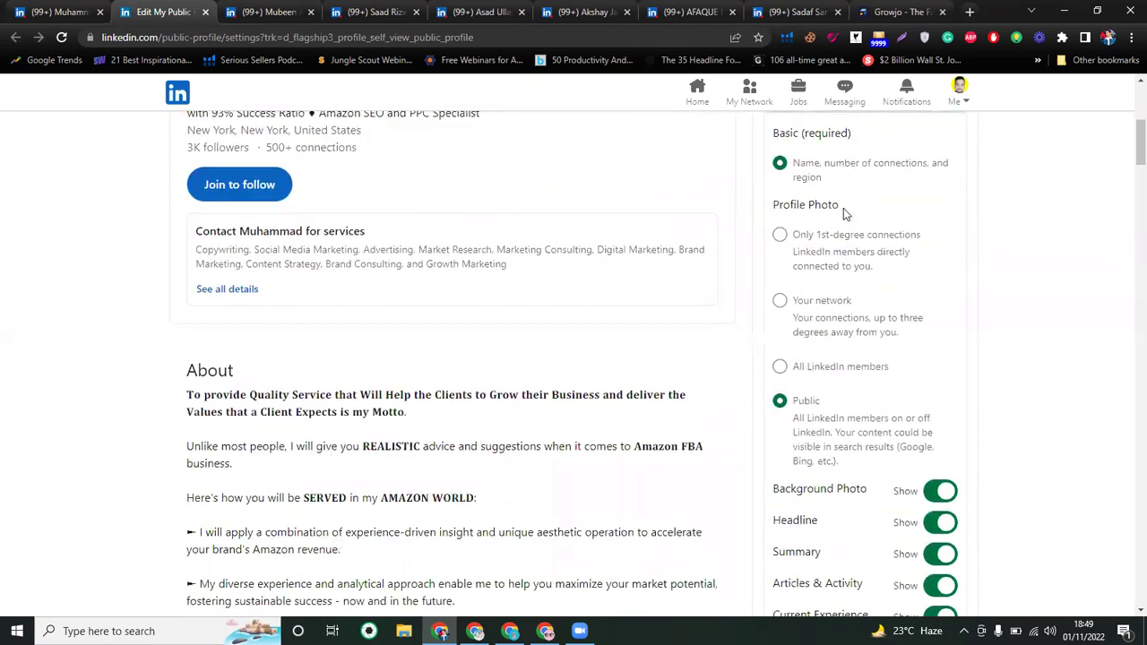
scroll(843, 212, up, 4)
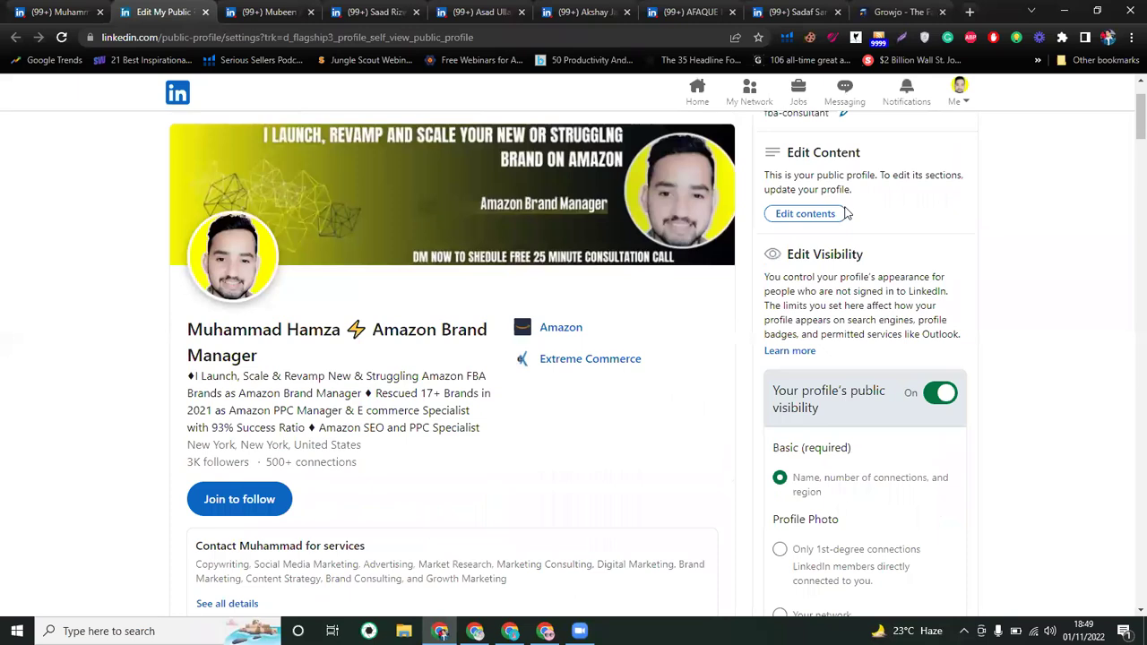
scroll(843, 212, up, 1)
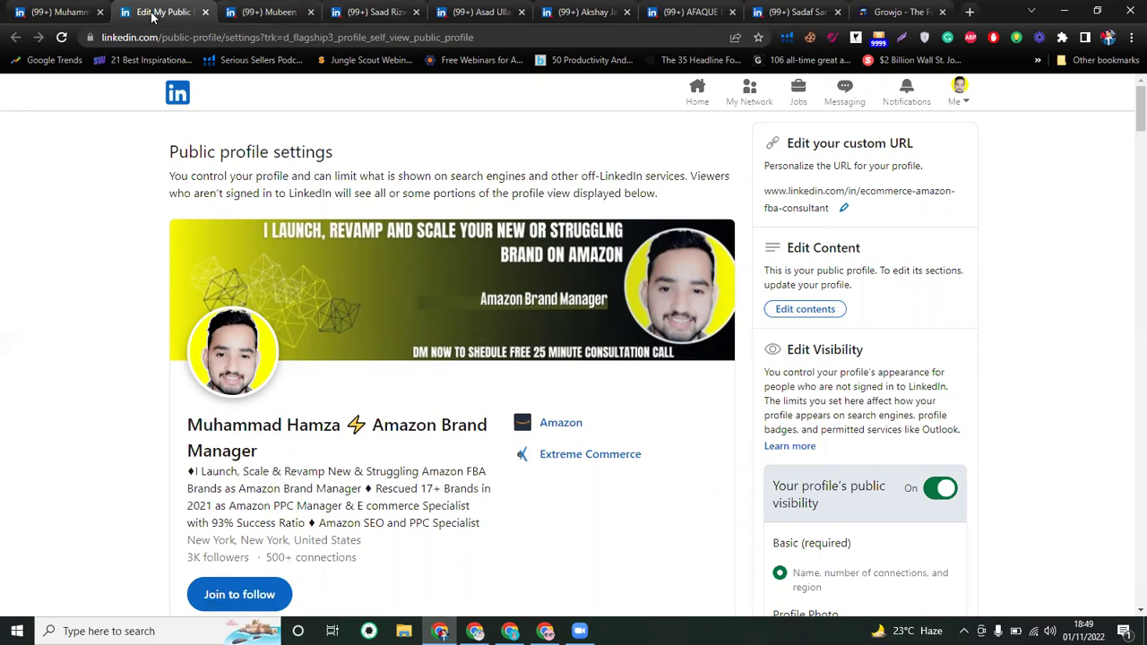
key(ctrl+shift+Tab)
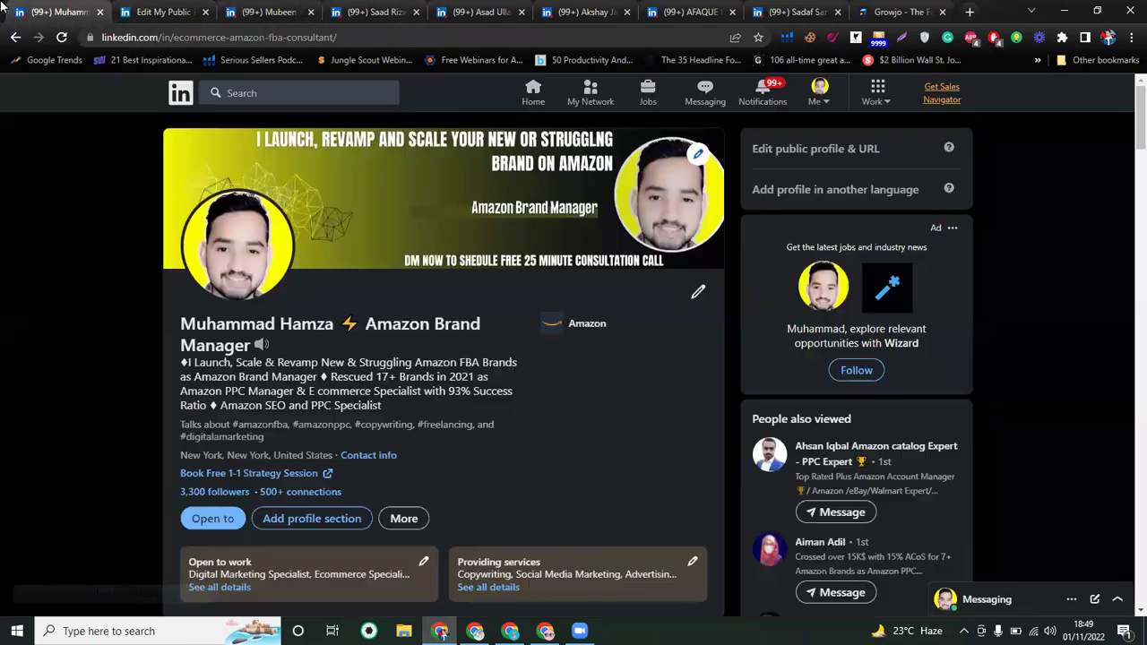
click(205, 12)
Compare the custom profile URLs of all the open example profiles with the Amazon brand manager's own URL
click(173, 9)
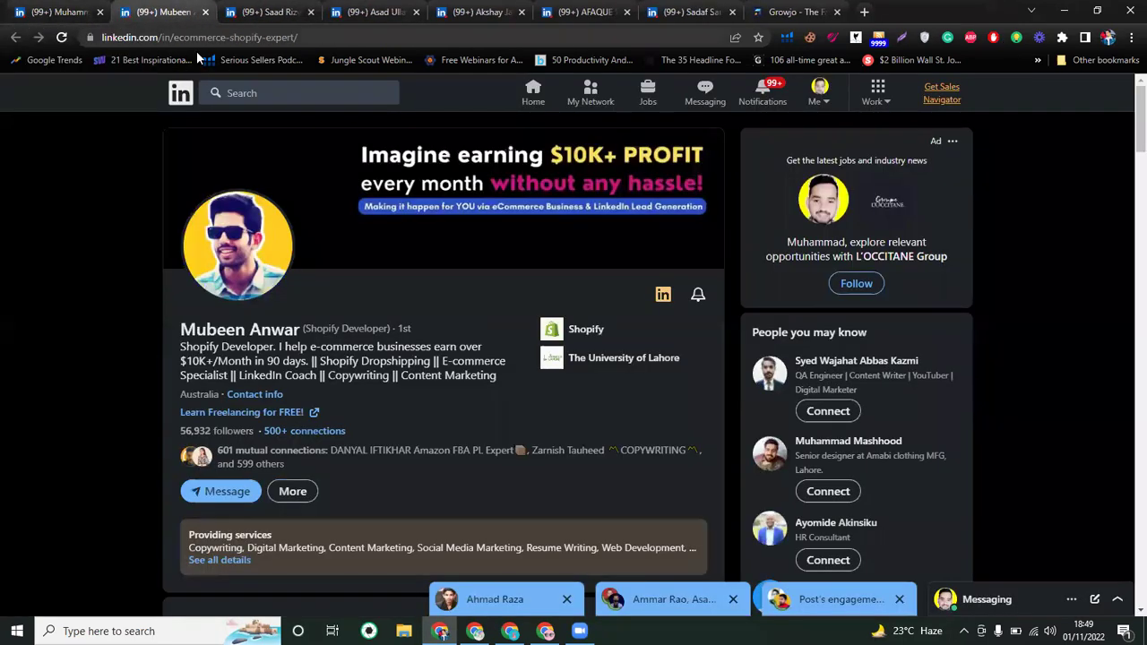
click(31, 9)
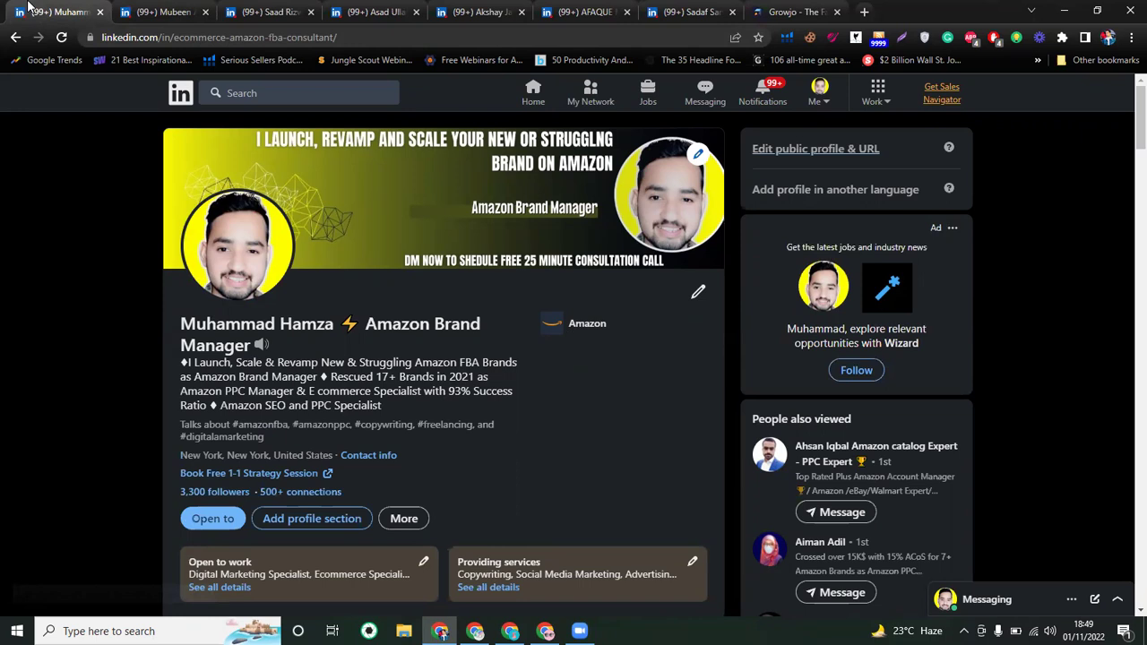
click(202, 10)
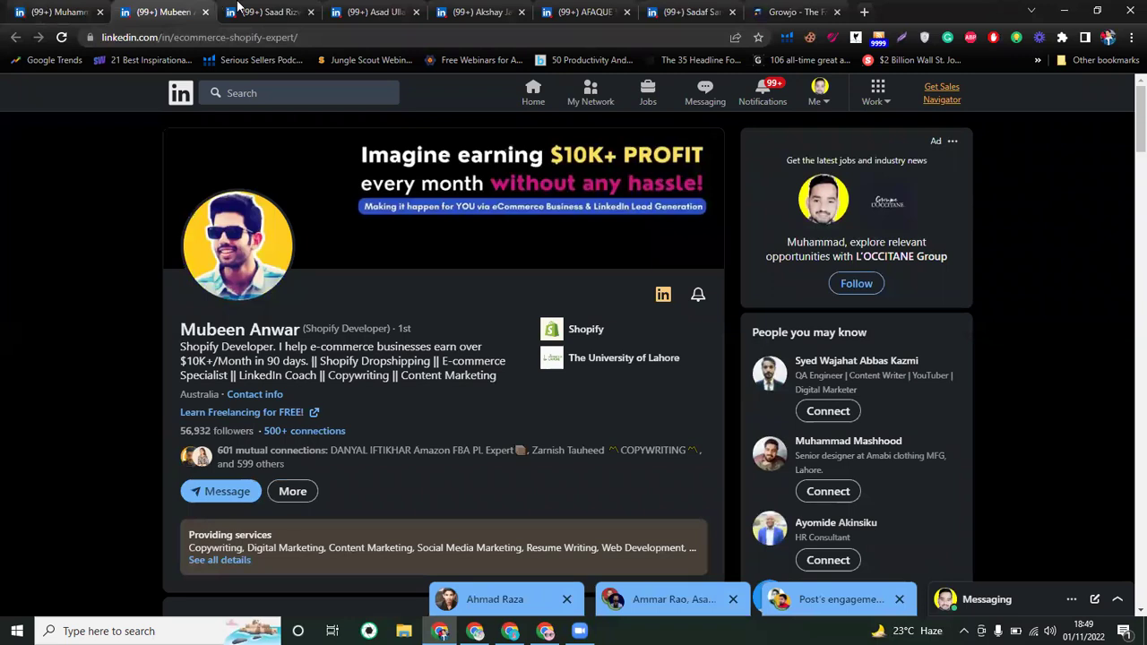
click(241, 7)
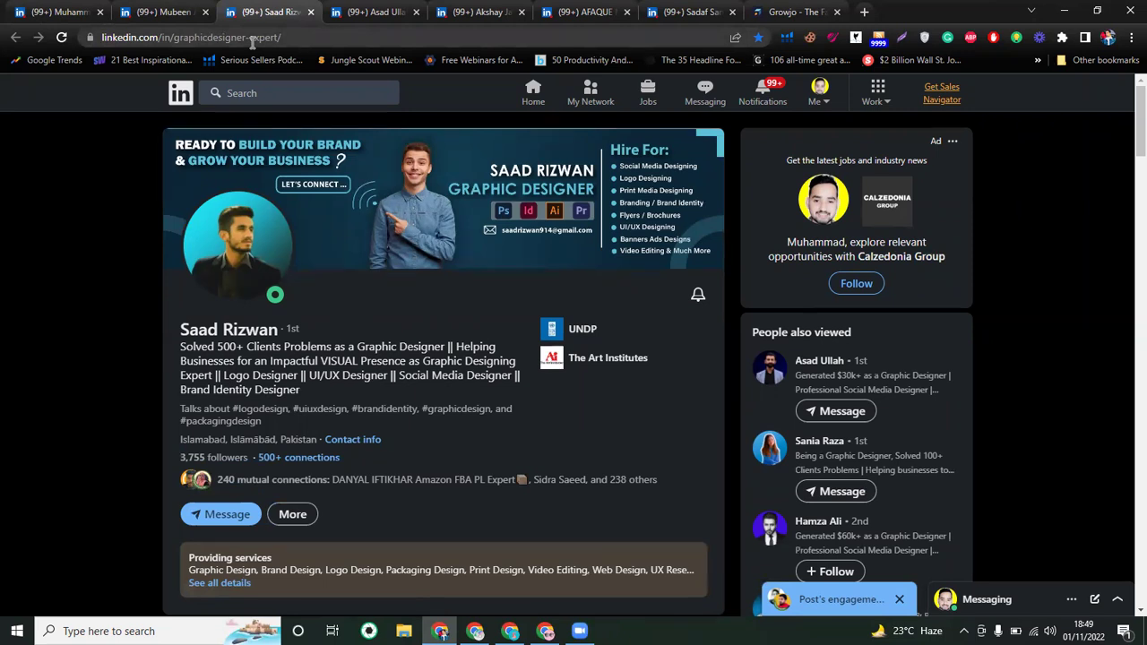
key(ctrl+Tab)
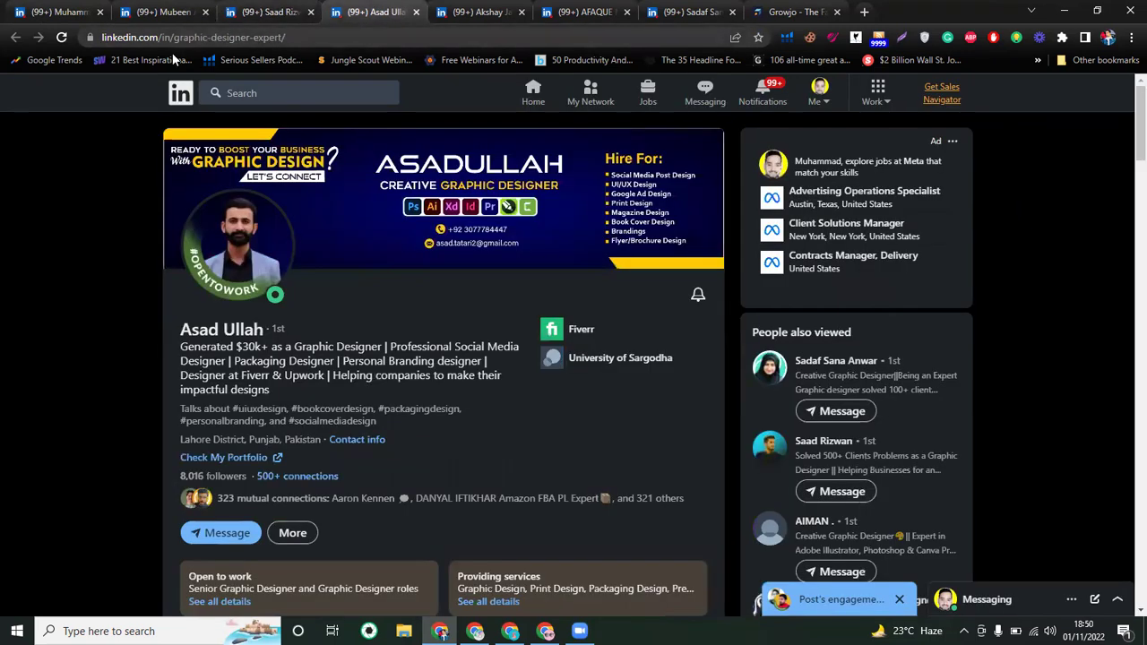
click(252, 7)
click(391, 8)
click(507, 11)
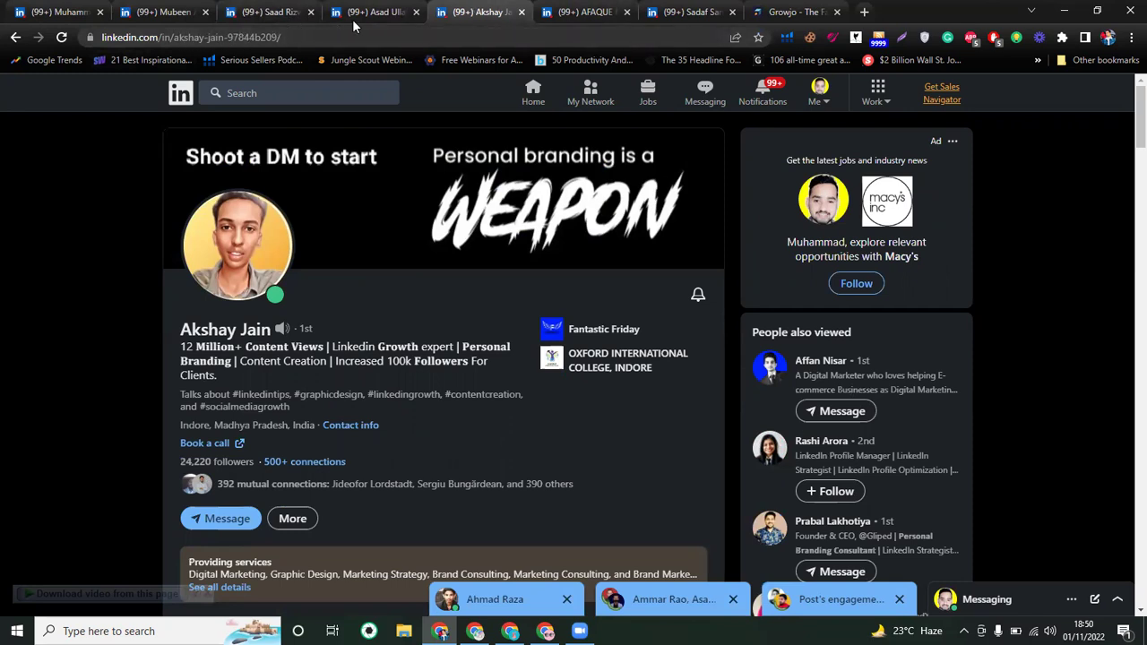
click(382, 9)
click(587, 11)
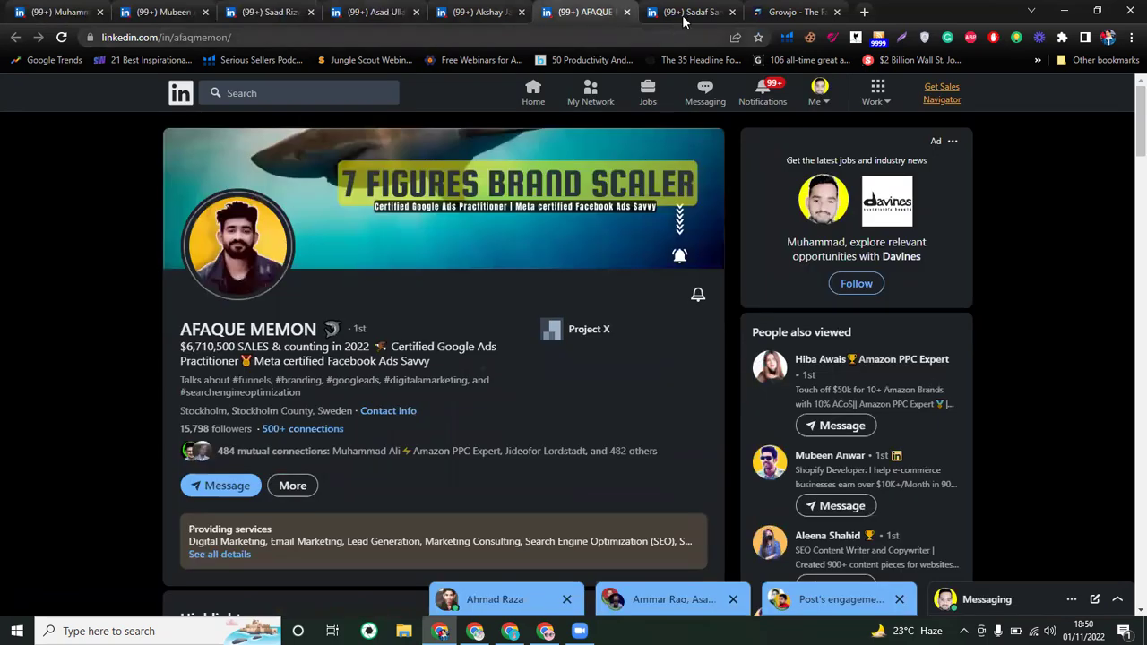
click(685, 11)
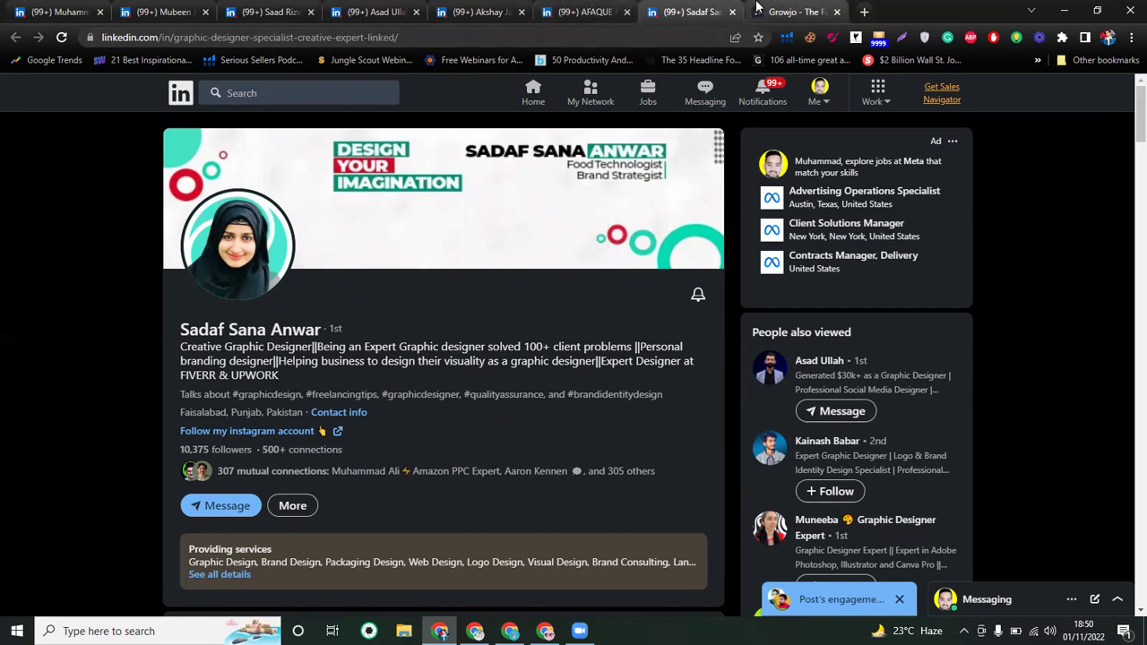
click(635, 8)
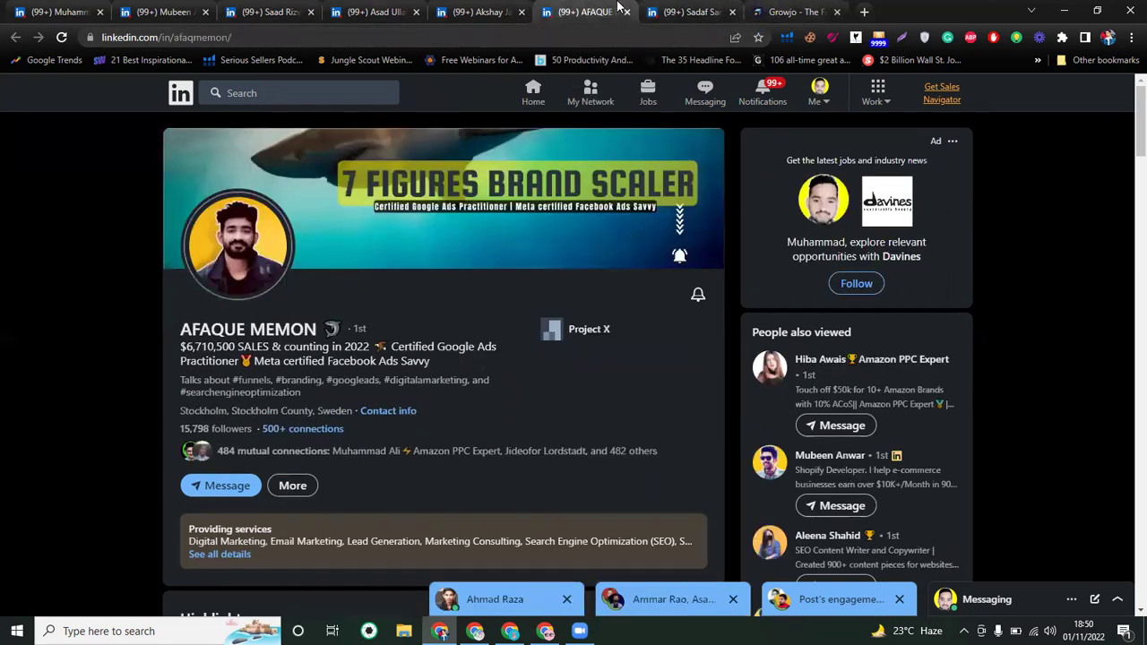
Highlight the display name and job title on the Amazon brand manager's profile and open its intro for editing
click(72, 9)
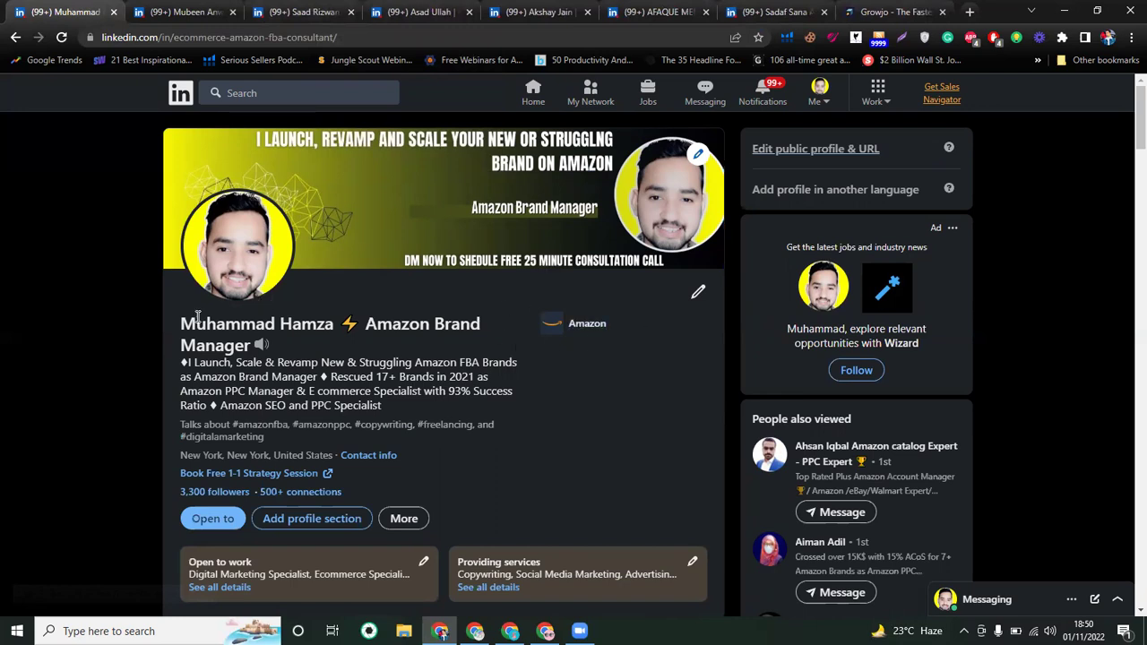
drag(181, 322, 245, 347)
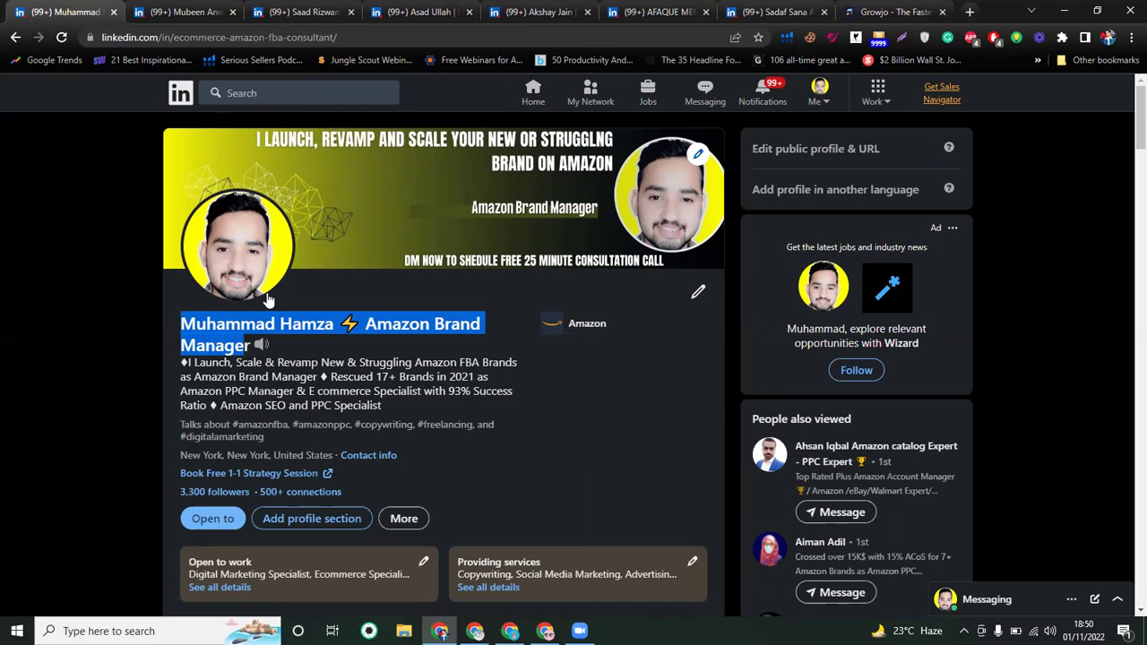
click(340, 93)
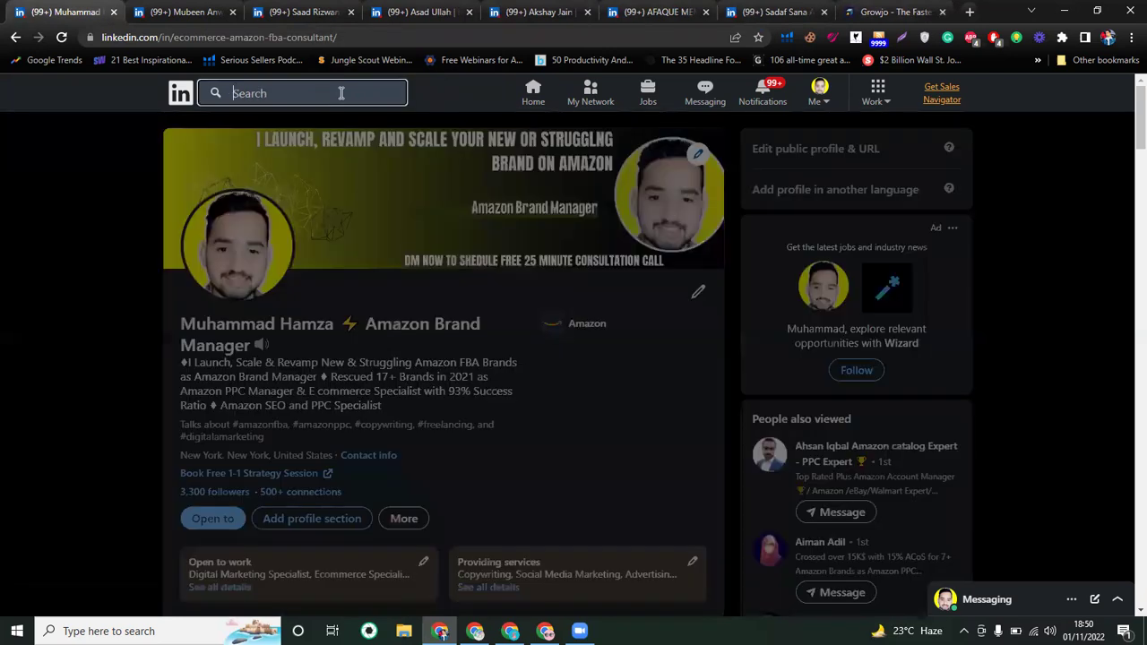
click(111, 216)
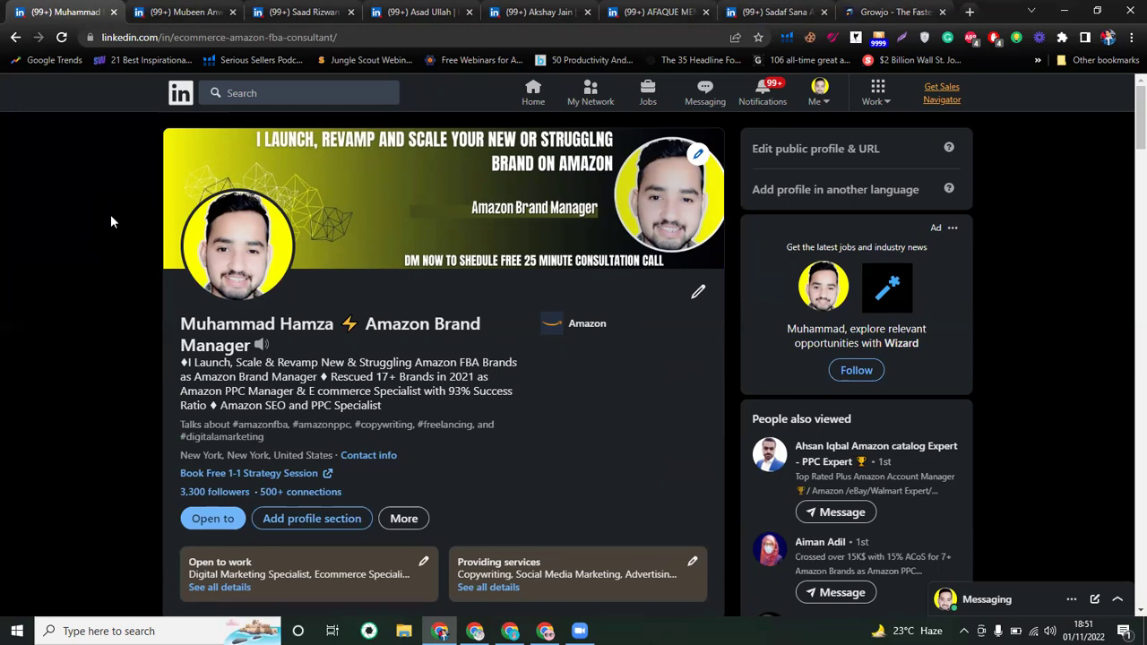
click(698, 294)
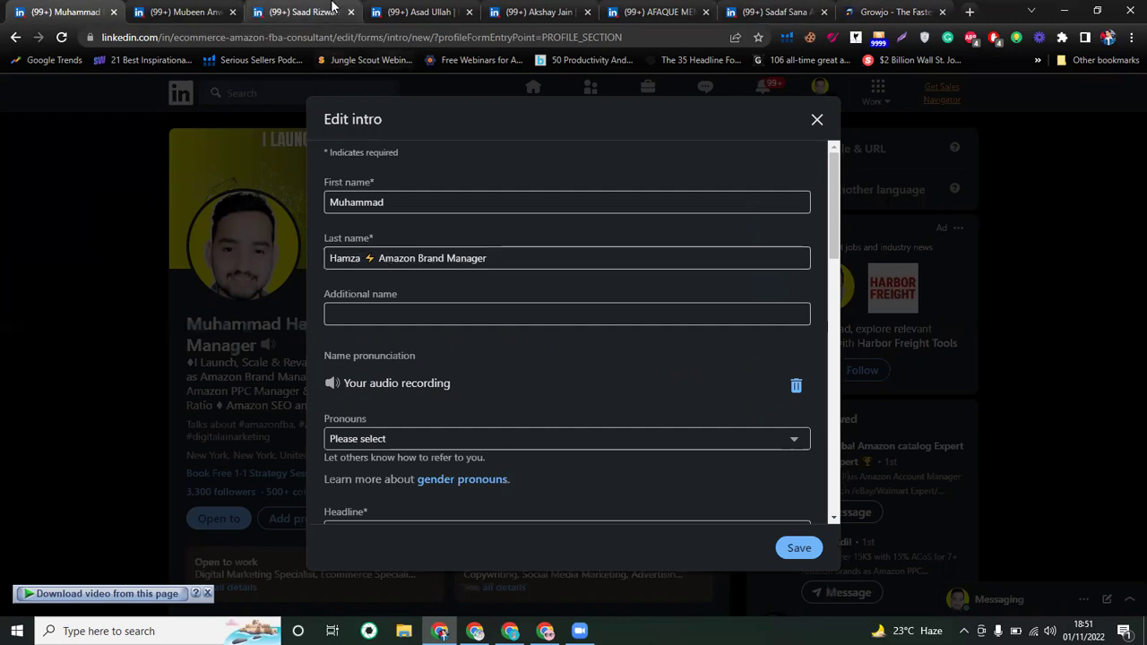
Check how the display names are written on the other open example profiles
click(333, 10)
click(396, 10)
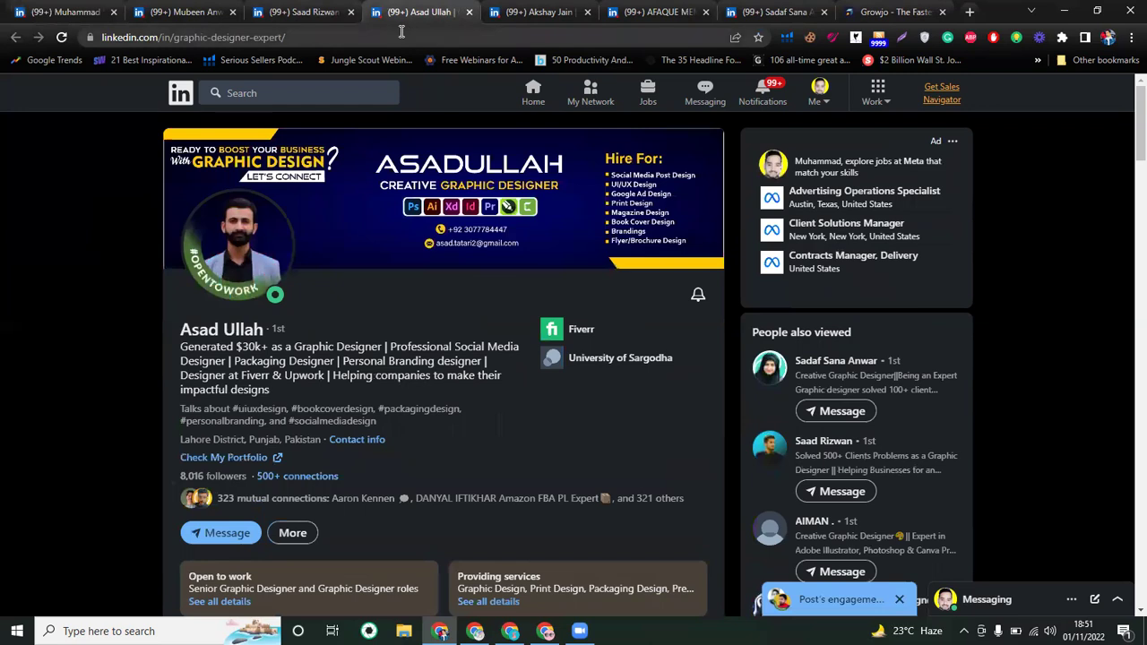
click(513, 7)
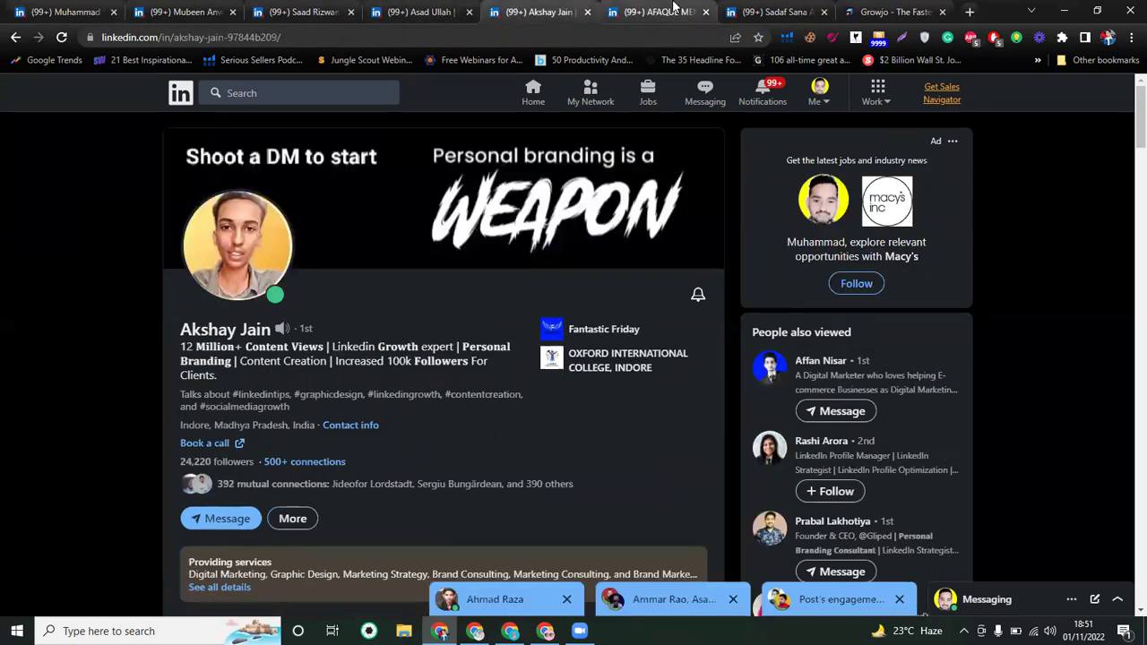
click(668, 10)
click(203, 7)
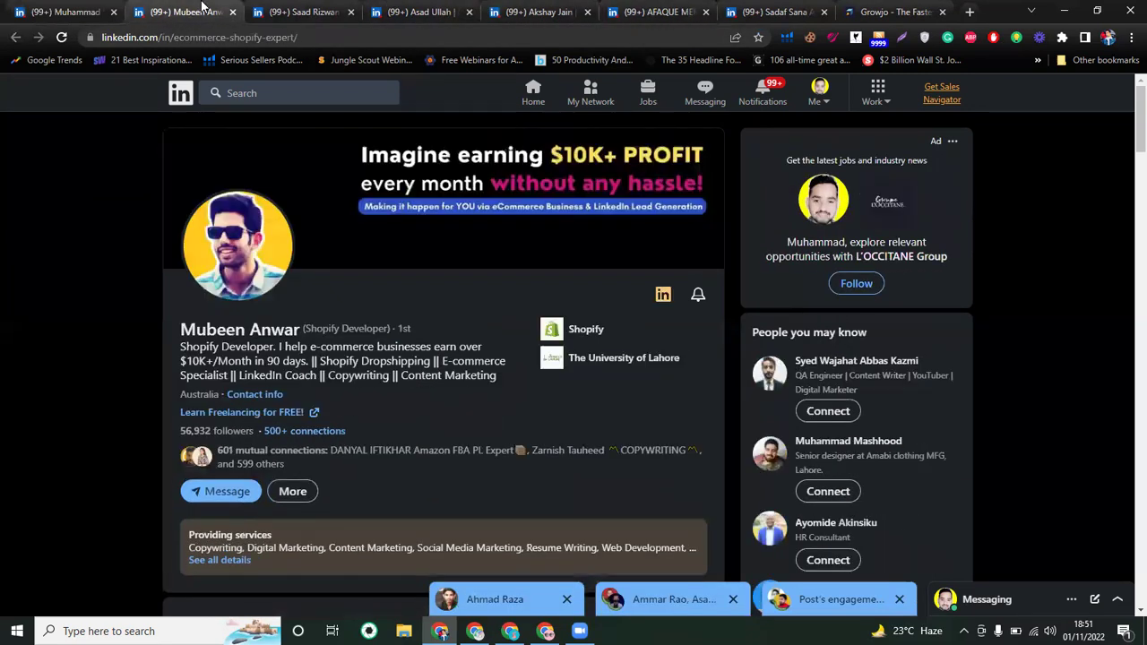
click(852, 9)
click(800, 7)
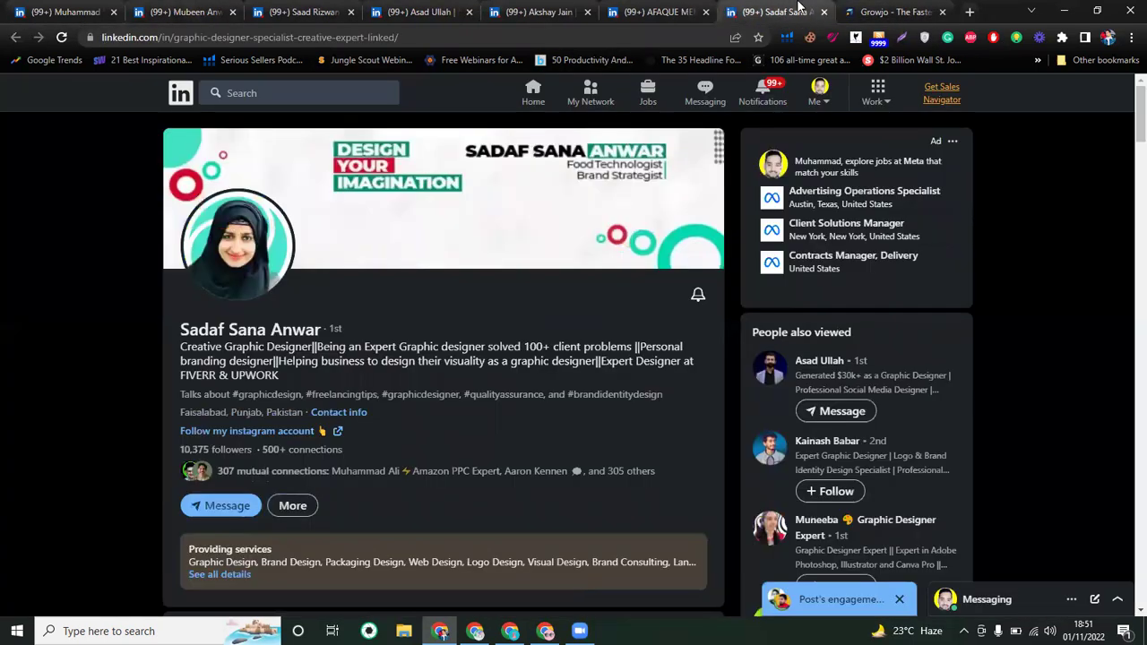
Review the name, pronunciation, headline and current position fields in the Amazon brand manager's intro form, and close it without saving
click(63, 11)
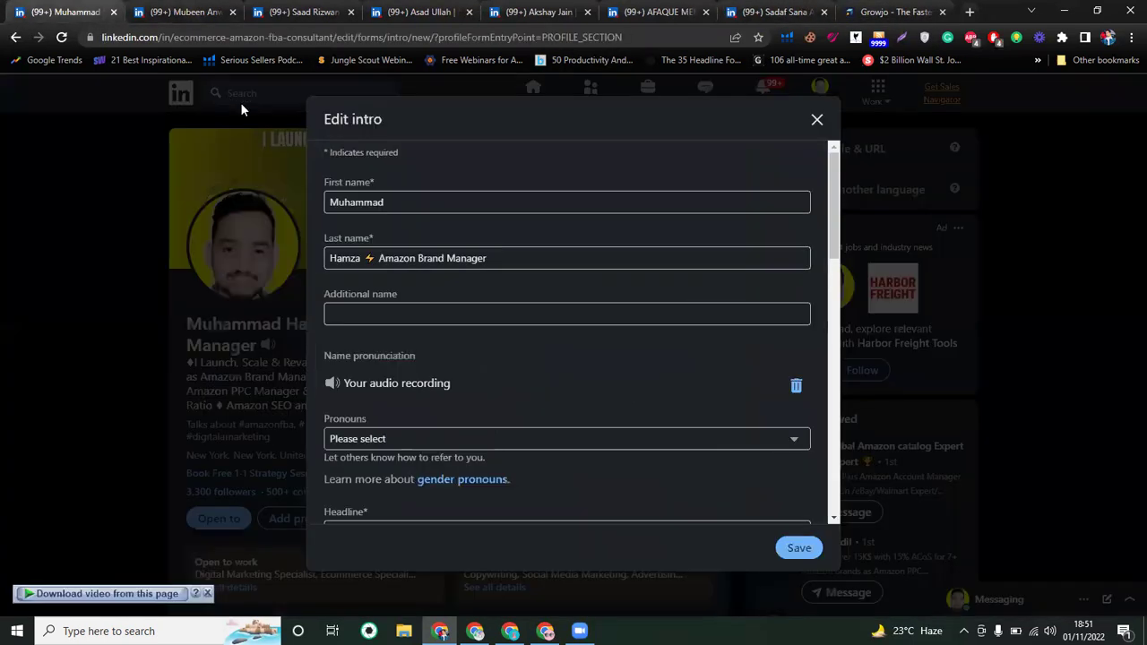
click(367, 261)
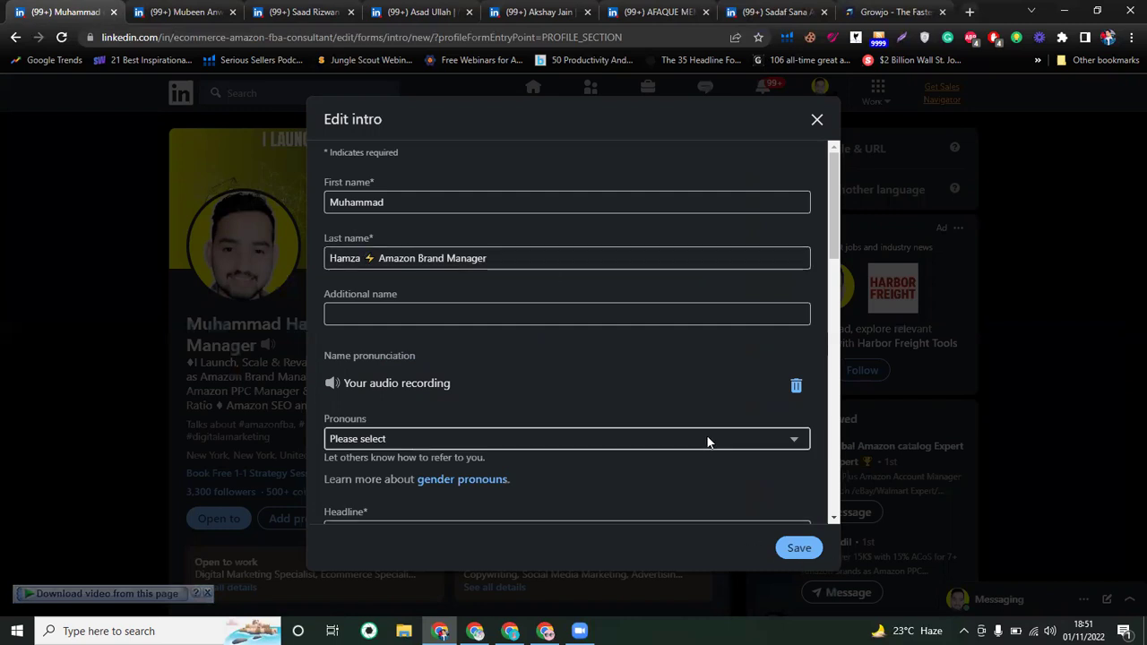
scroll(707, 434, down, 1)
scroll(708, 442, down, 4)
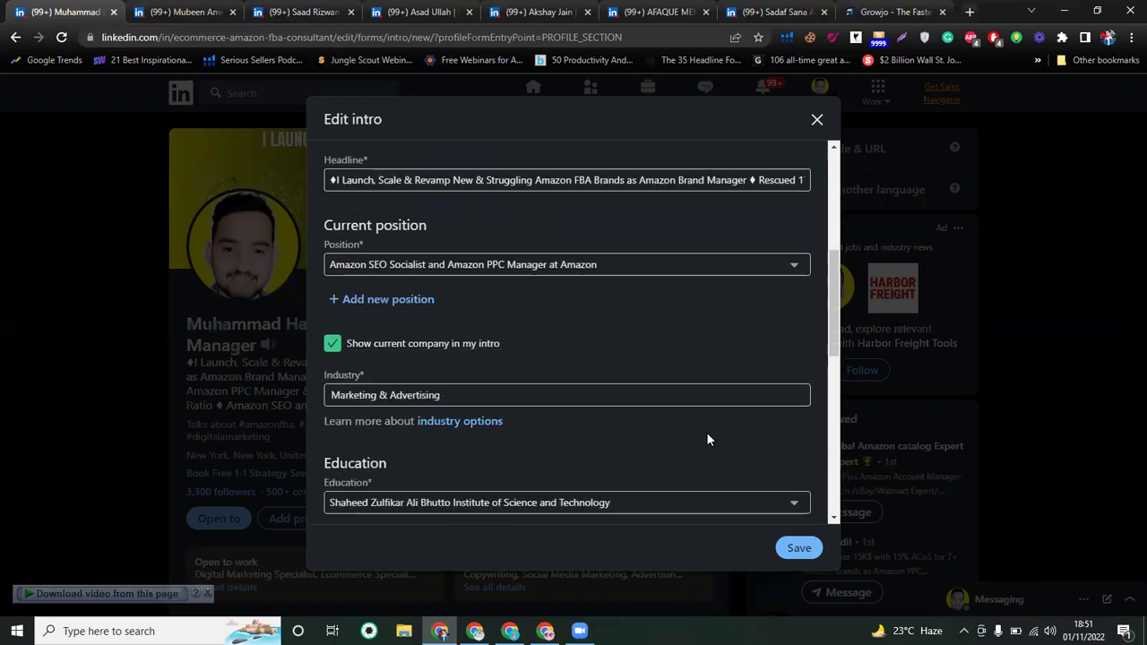
click(816, 122)
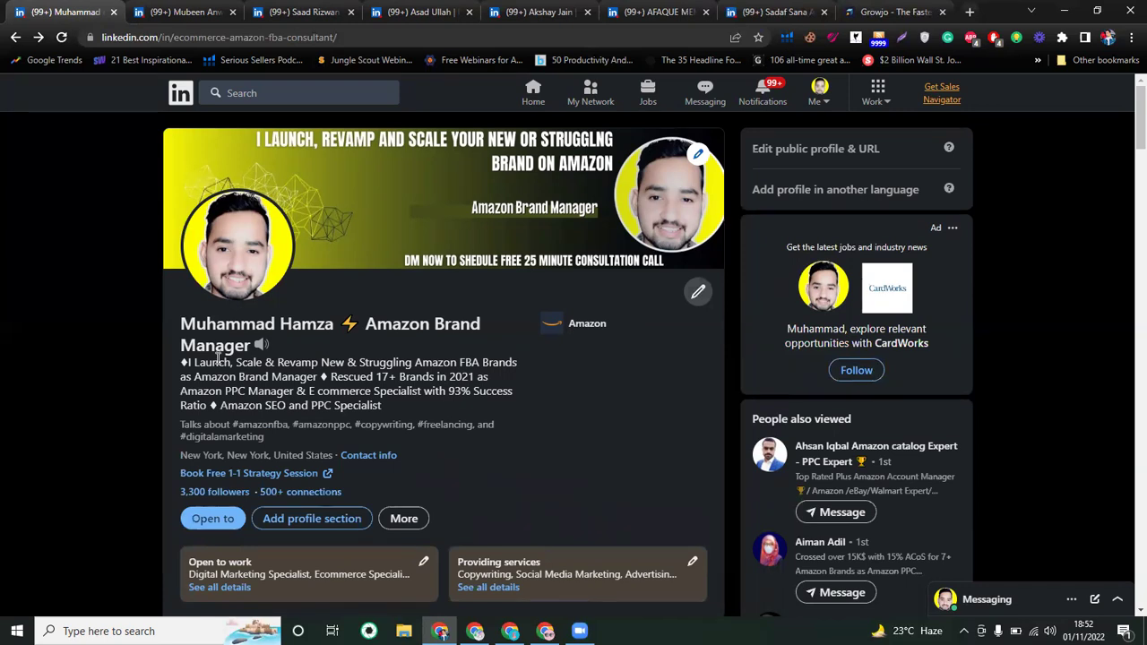
Play the name pronunciation on the Amazon brand manager's profile, and find and play the one on the LinkedIn growth expert's profile
click(260, 349)
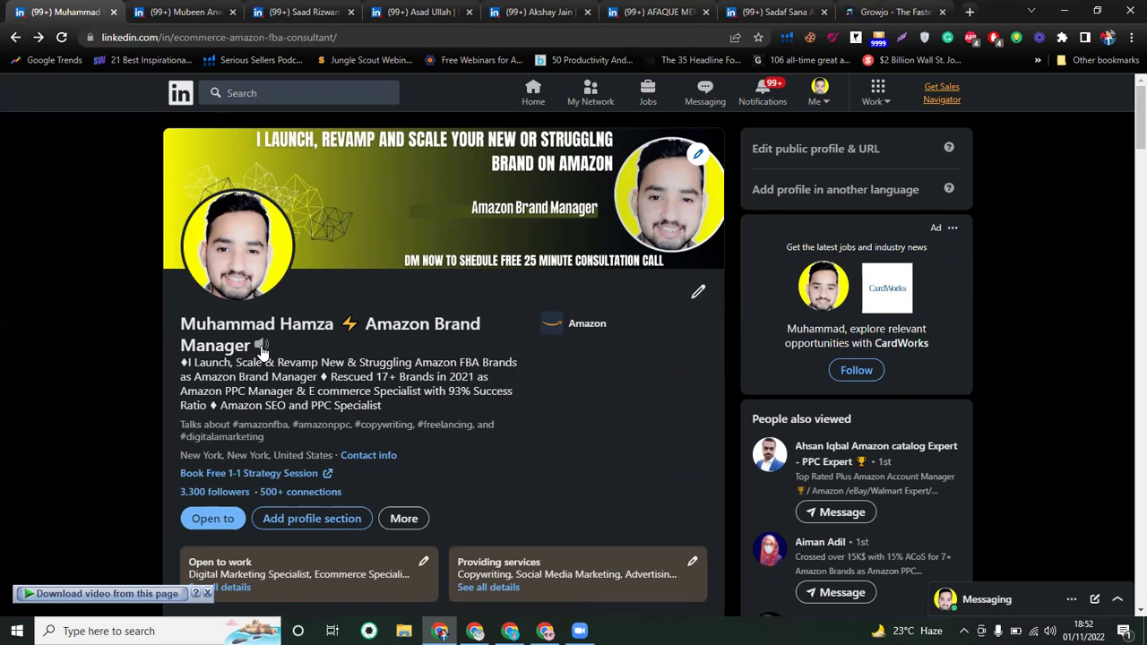
click(546, 12)
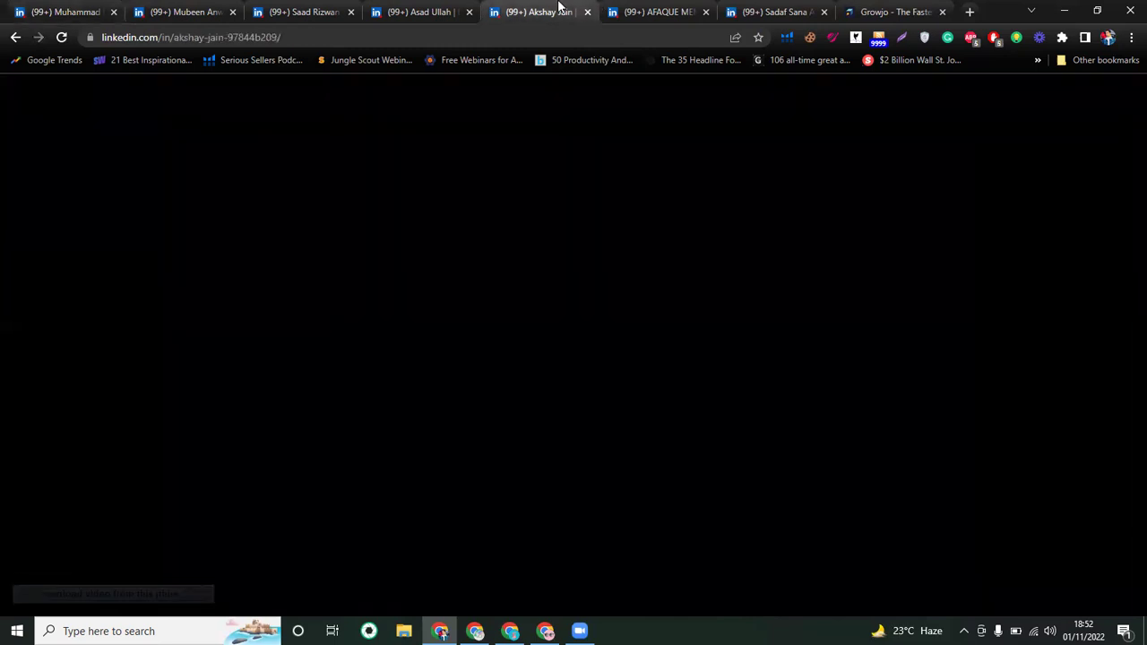
click(670, 12)
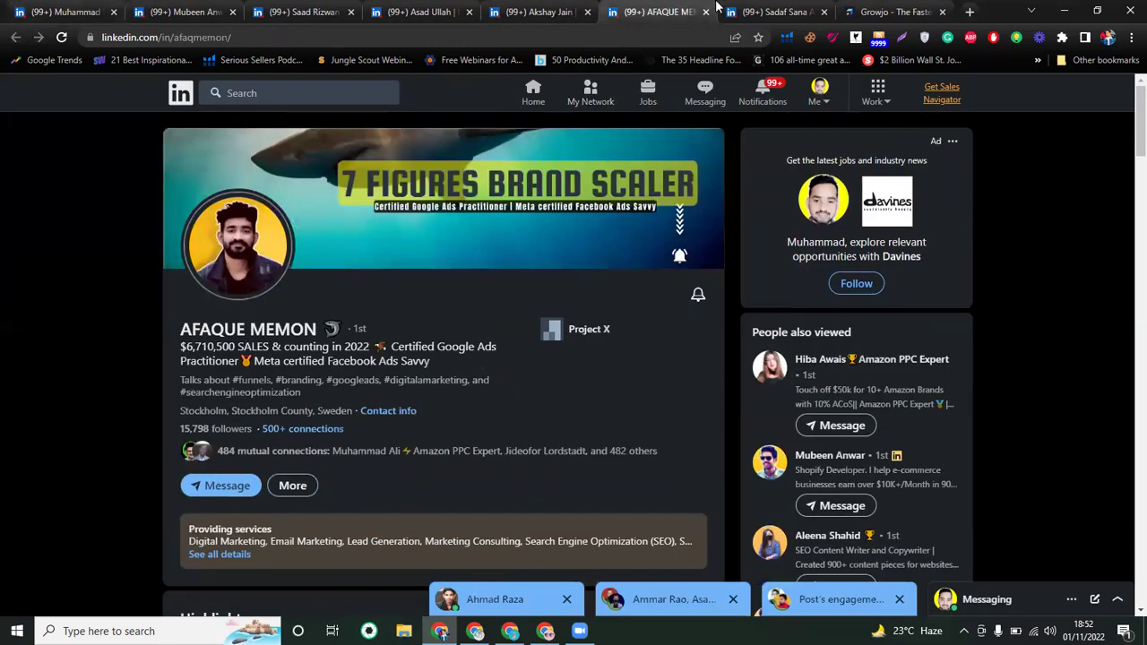
click(762, 9)
click(529, 9)
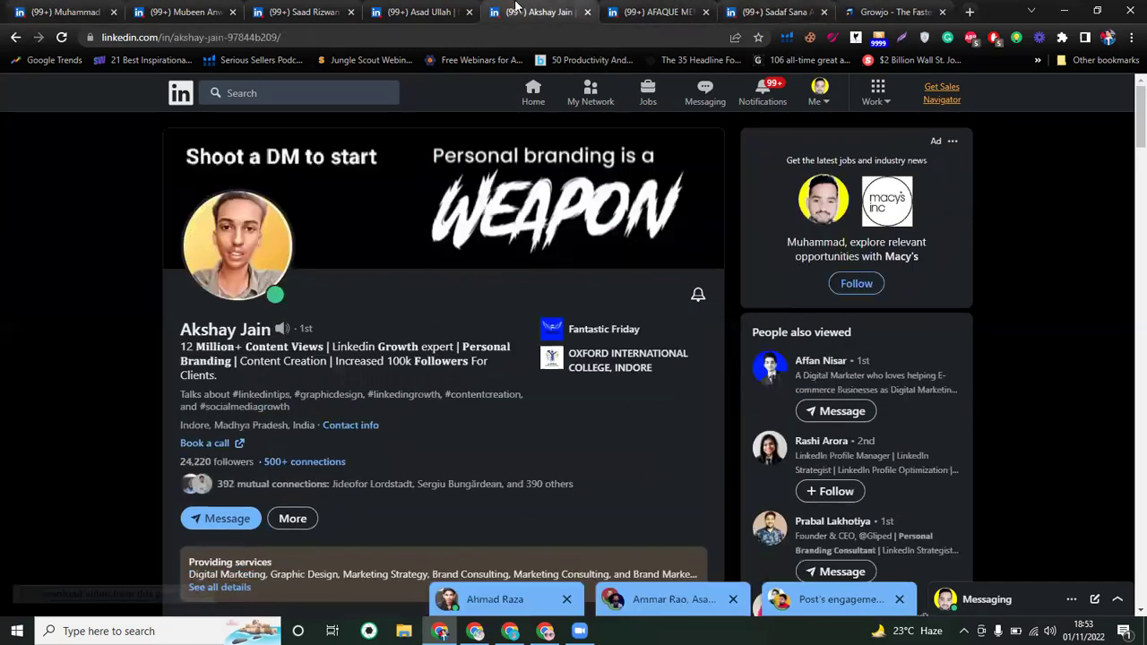
click(420, 8)
click(538, 12)
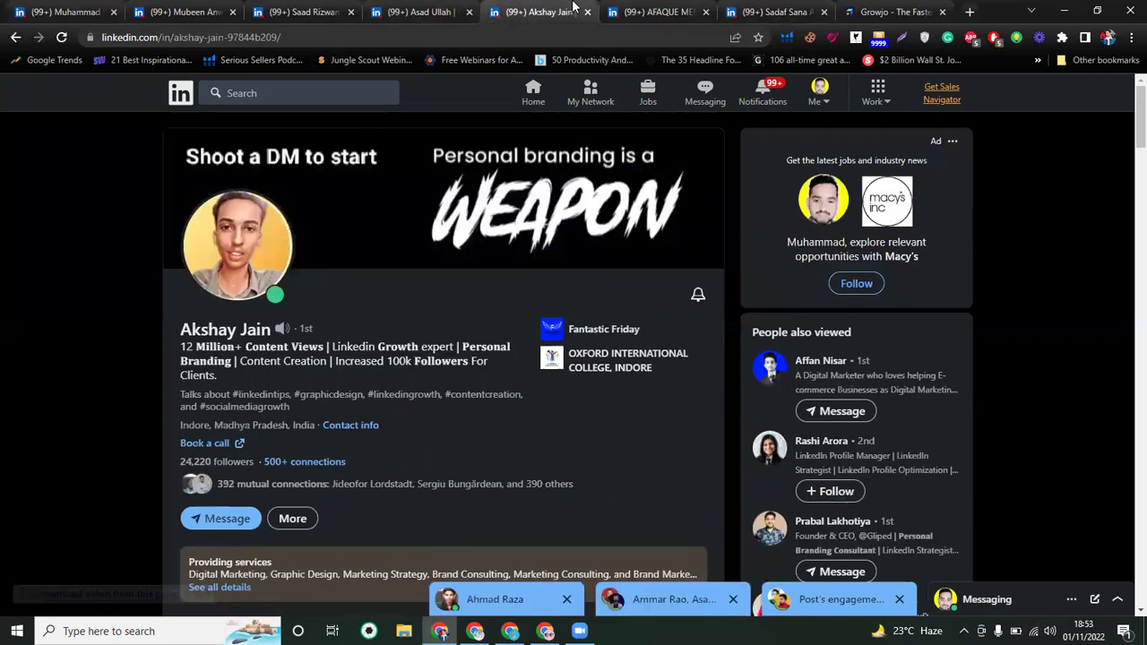
click(281, 332)
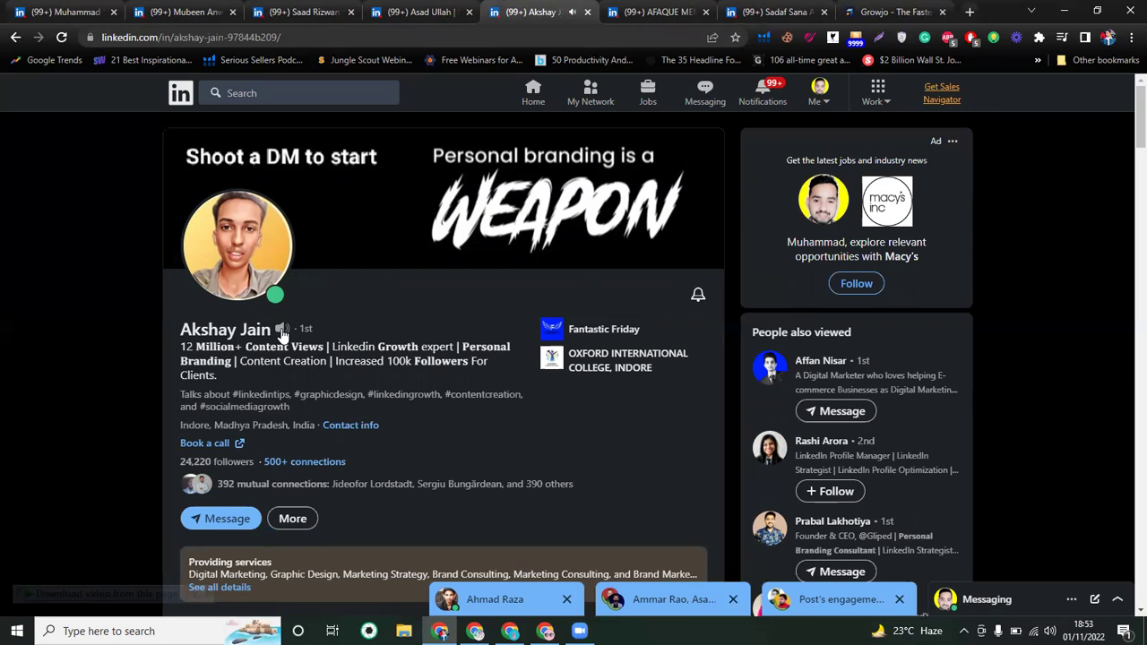
Check the Shopify developer's and both male graphic designers' profiles for a name pronunciation recording
click(191, 7)
click(314, 9)
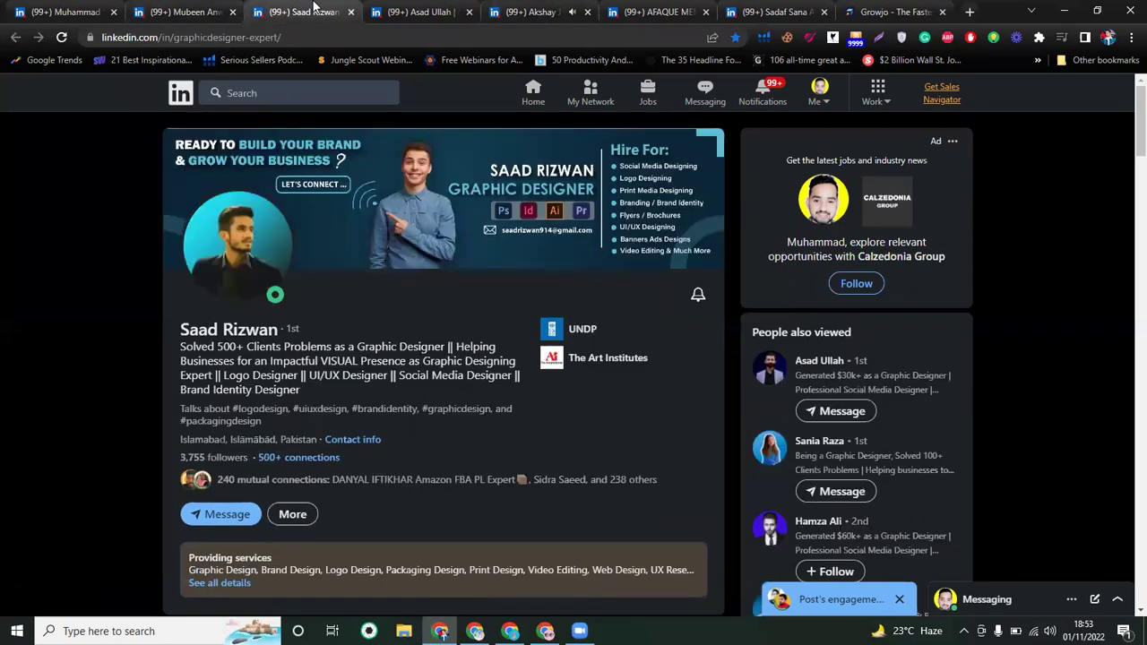
click(417, 9)
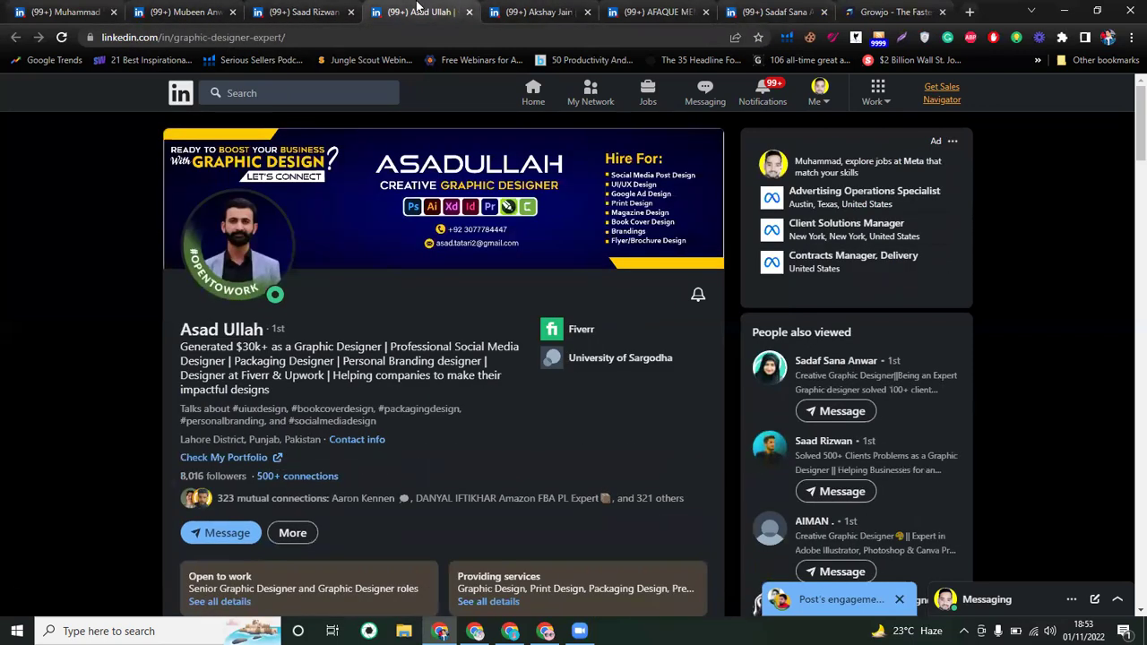
Reopen the Amazon brand manager's intro form, review its fields from pronunciation down to the website link, and close it without saving
click(15, 8)
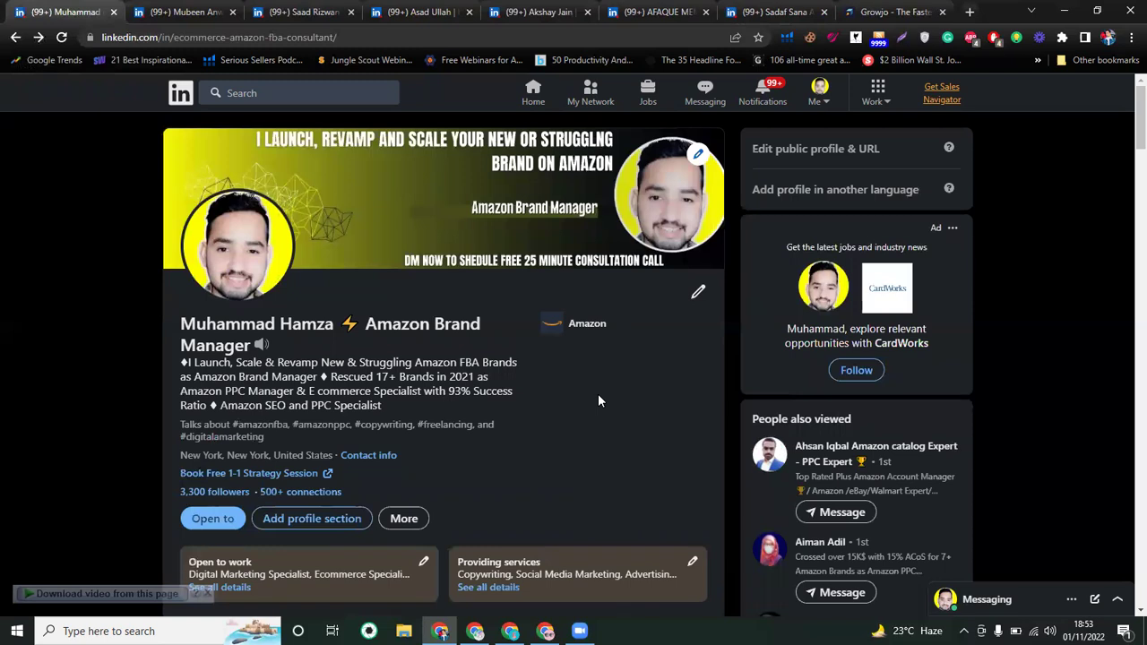
click(700, 291)
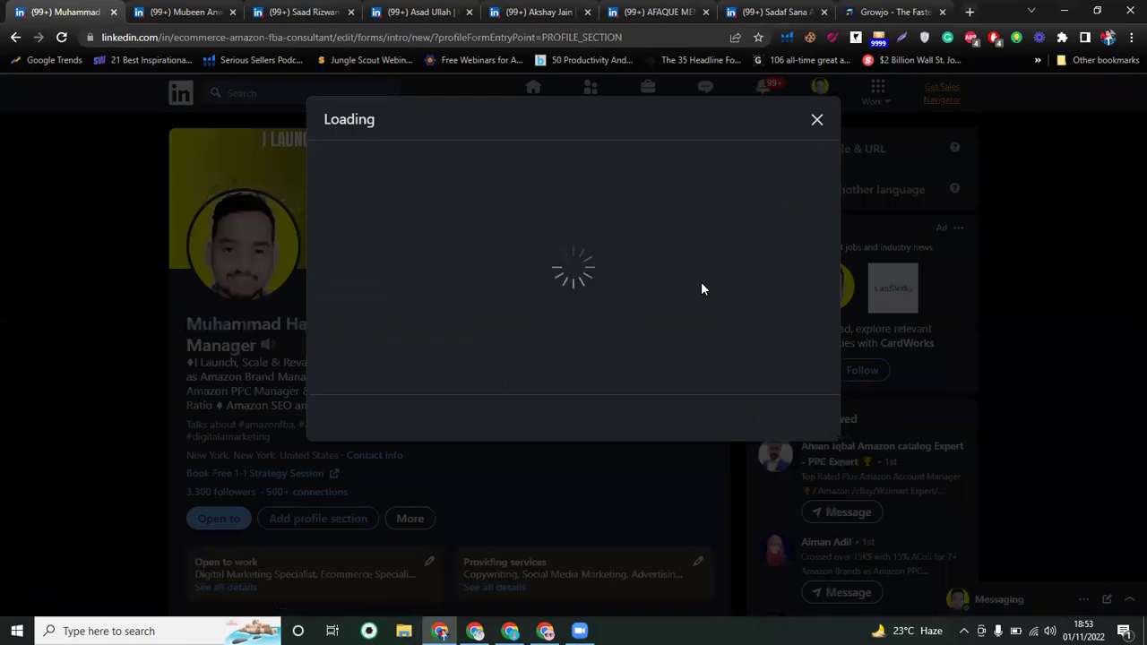
scroll(523, 399, down, 2)
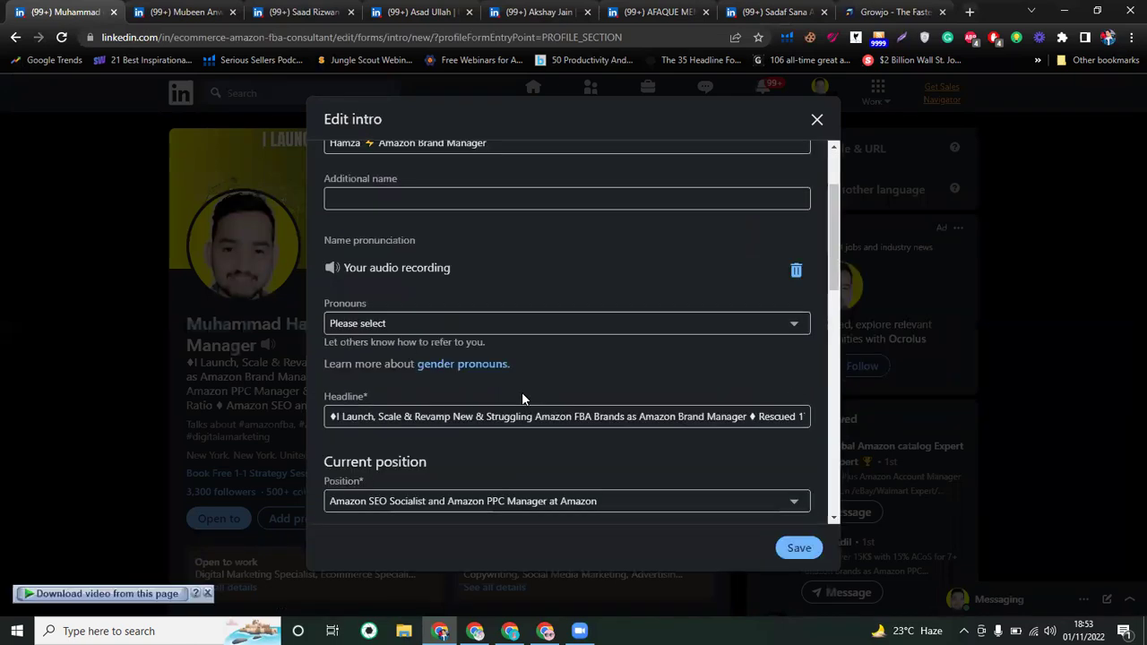
scroll(524, 399, down, 3)
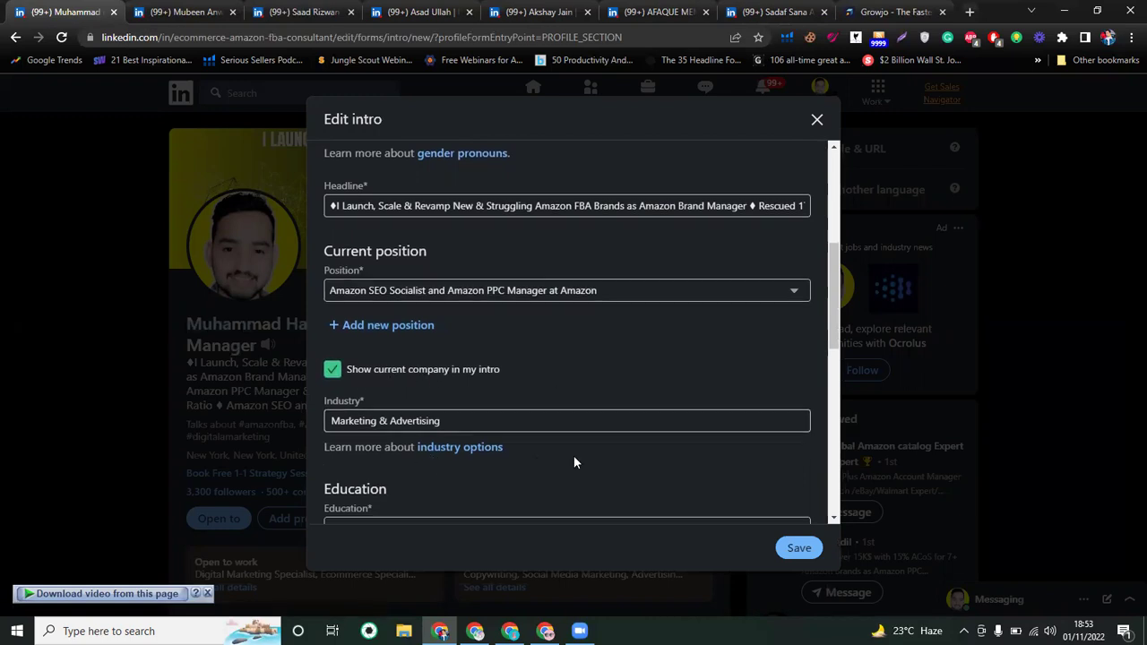
scroll(573, 455, down, 1)
scroll(404, 421, down, 3)
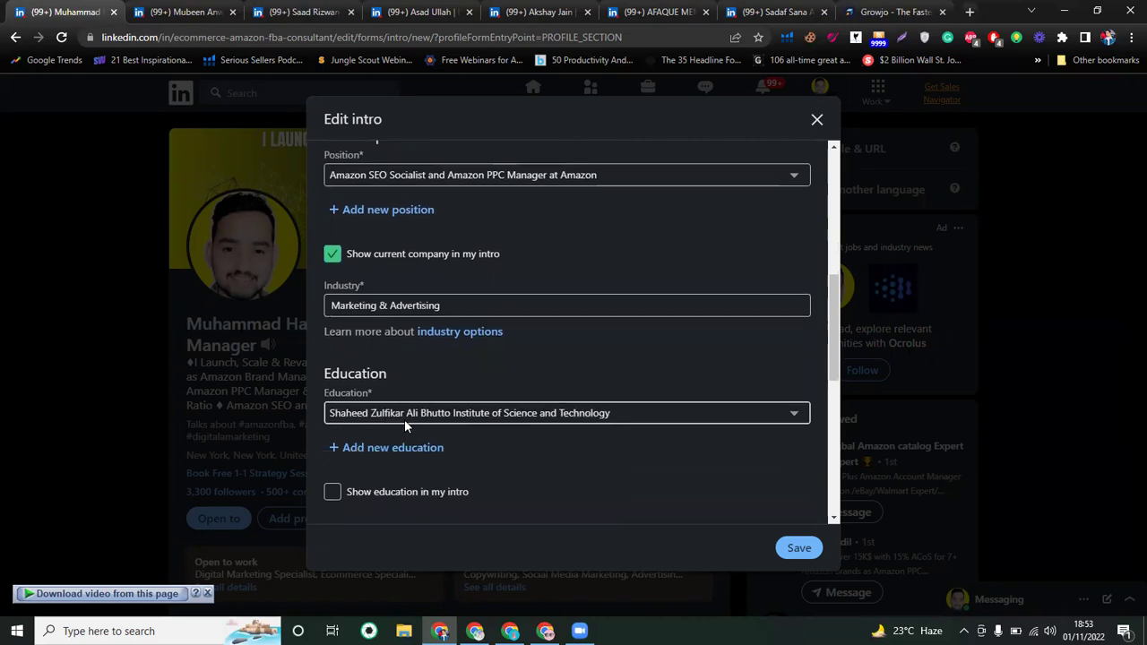
scroll(405, 419, down, 2)
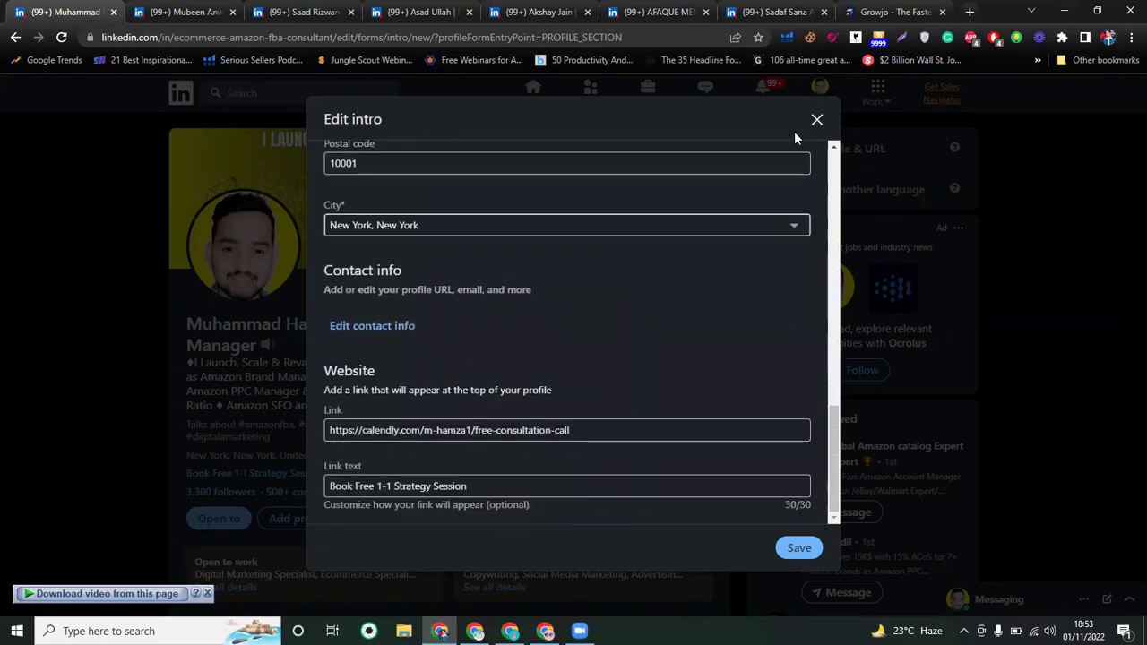
click(814, 120)
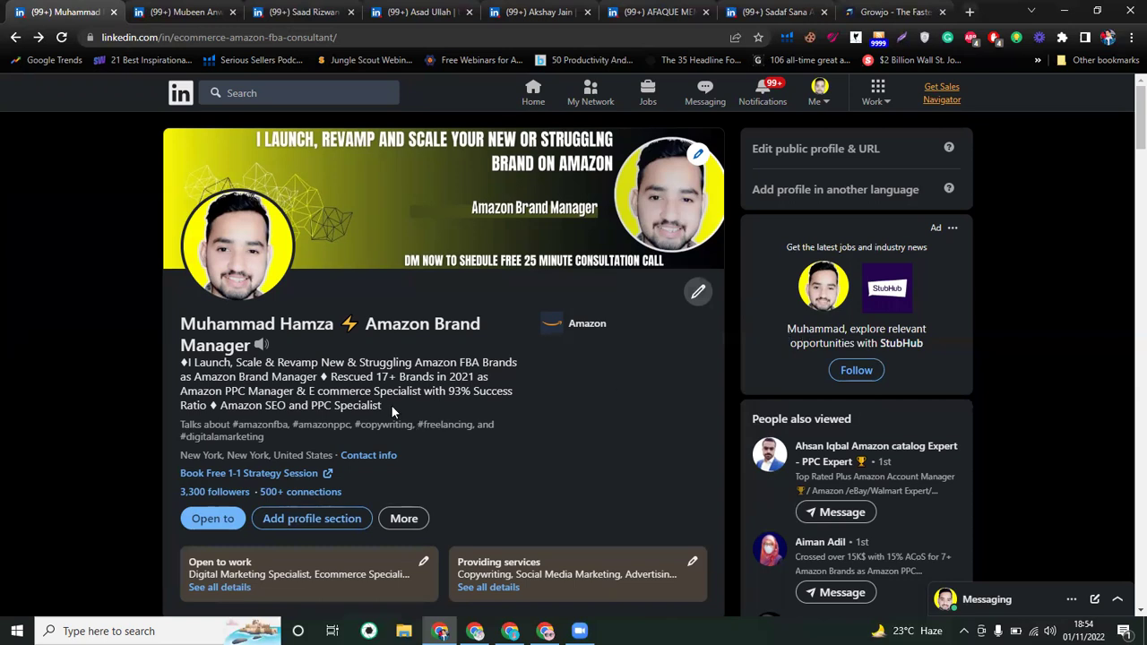
Highlight the Amazon brand manager's full headline and compare it with the graphic designers' and Shopify developer's headlines
triple_click(329, 384)
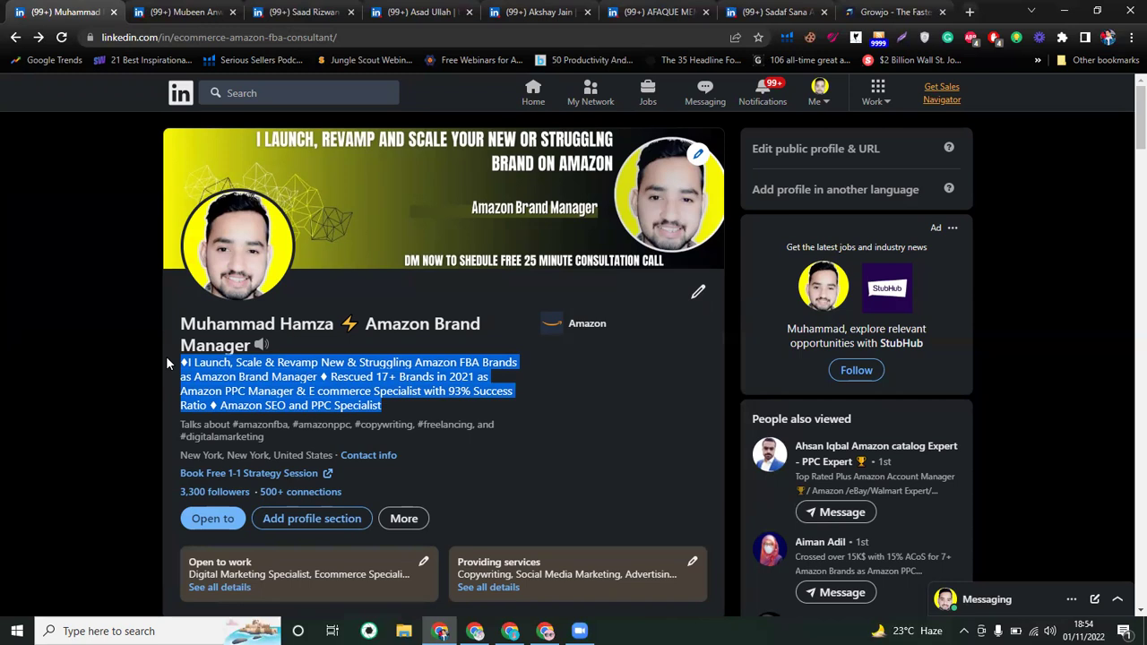
click(609, 348)
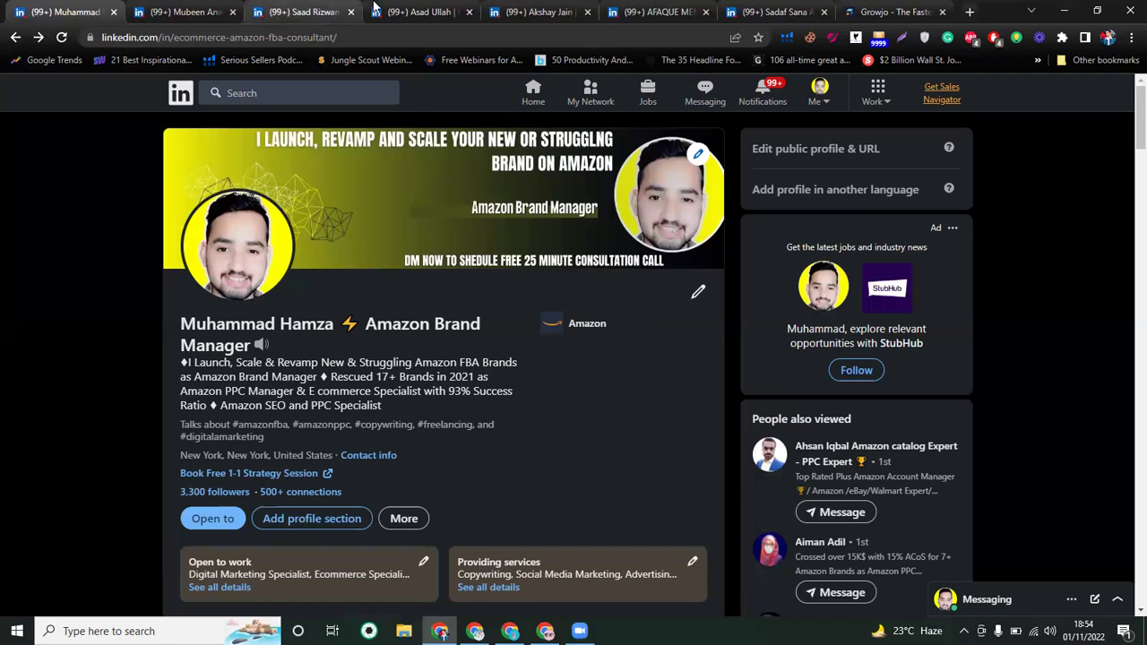
click(412, 12)
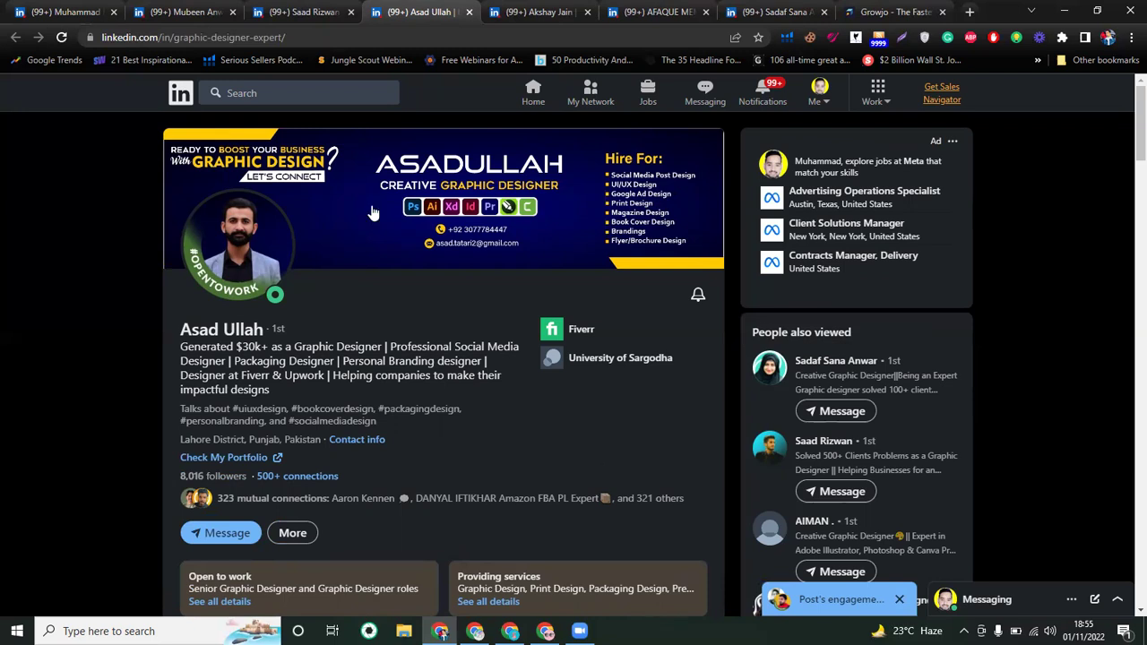
click(319, 9)
click(185, 9)
click(3, 8)
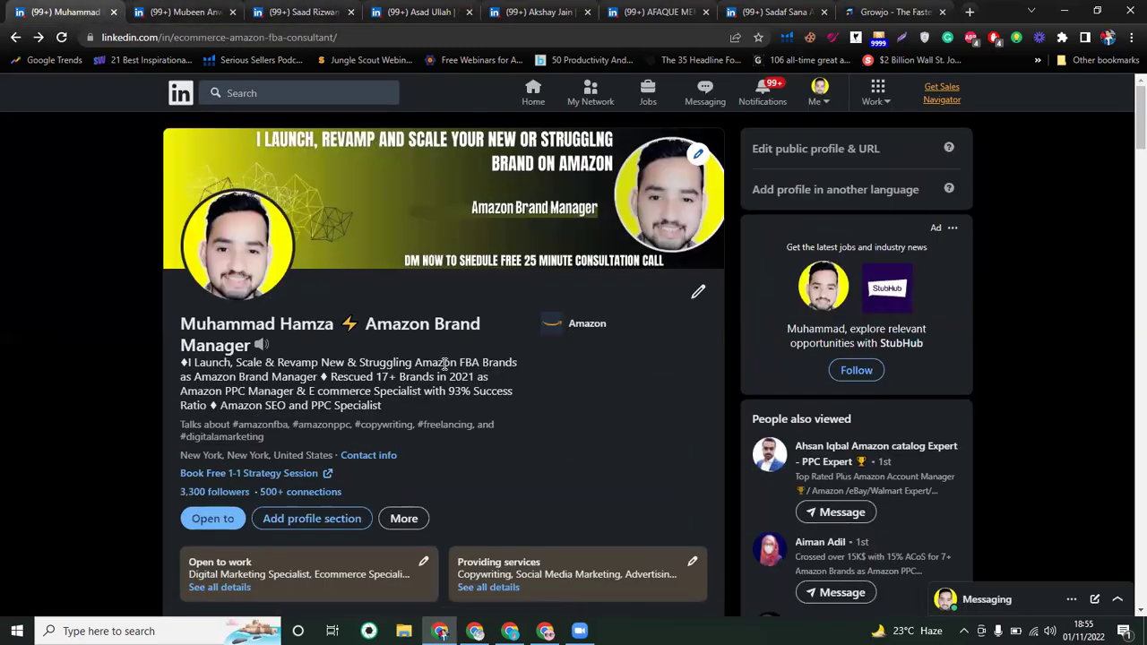
Highlight the keywords Amazon Brand Manager, Amazon PPC, commerce Specialist and Amazon SEO and PPC Specialist in the Amazon brand manager's headline
drag(195, 376, 314, 375)
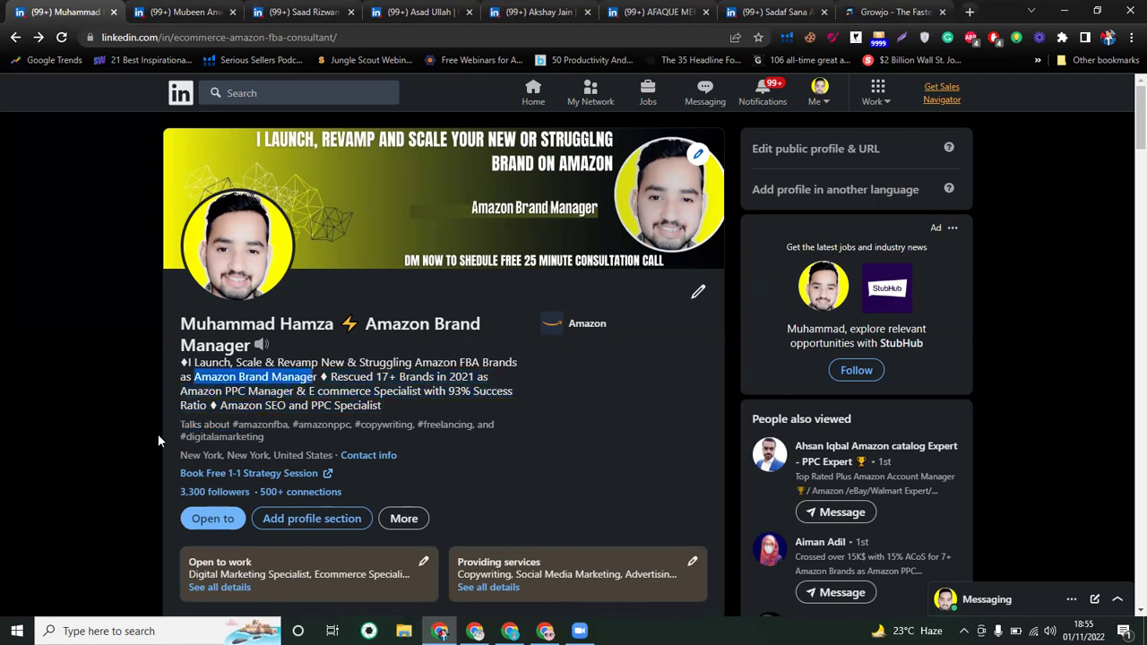
drag(180, 391, 242, 392)
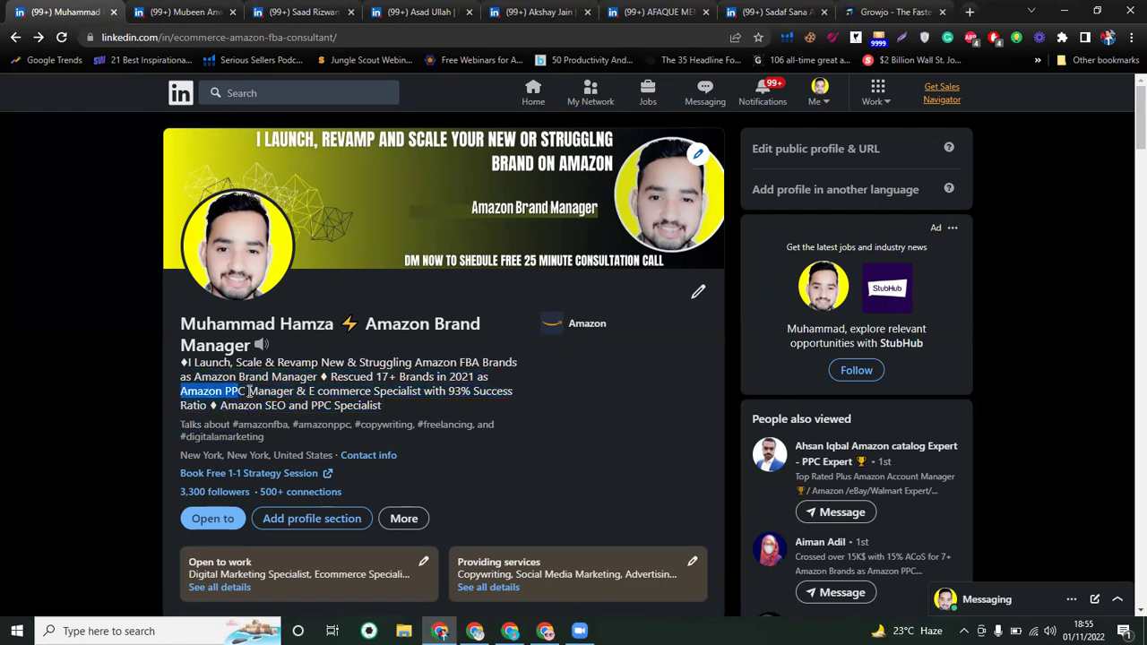
drag(317, 392, 421, 395)
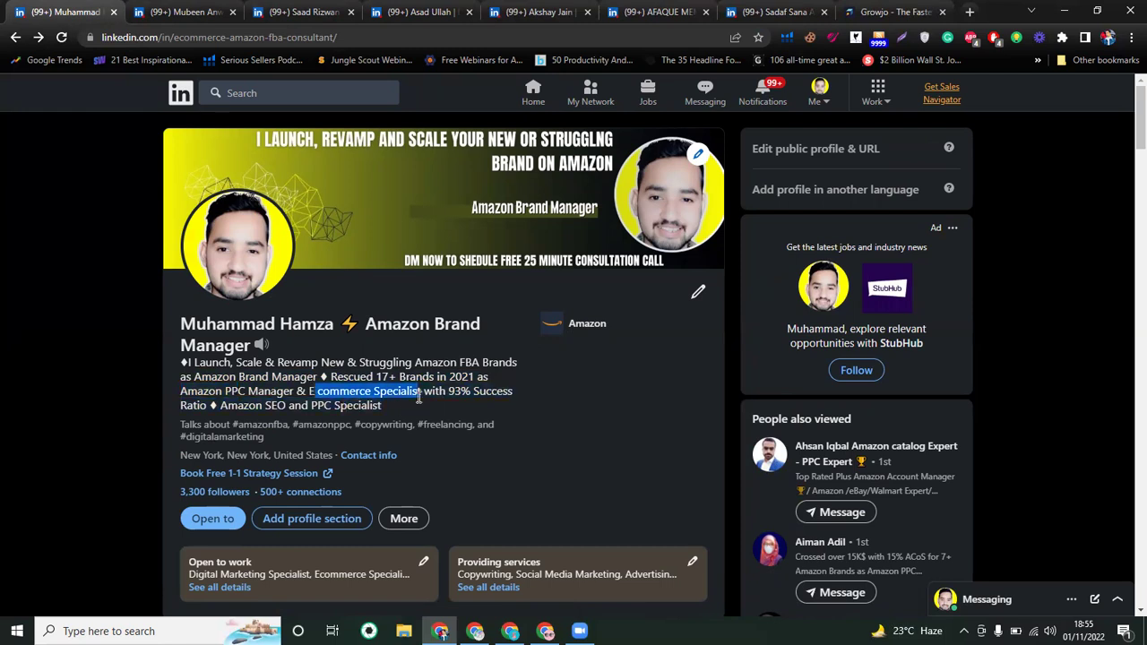
drag(223, 408, 382, 408)
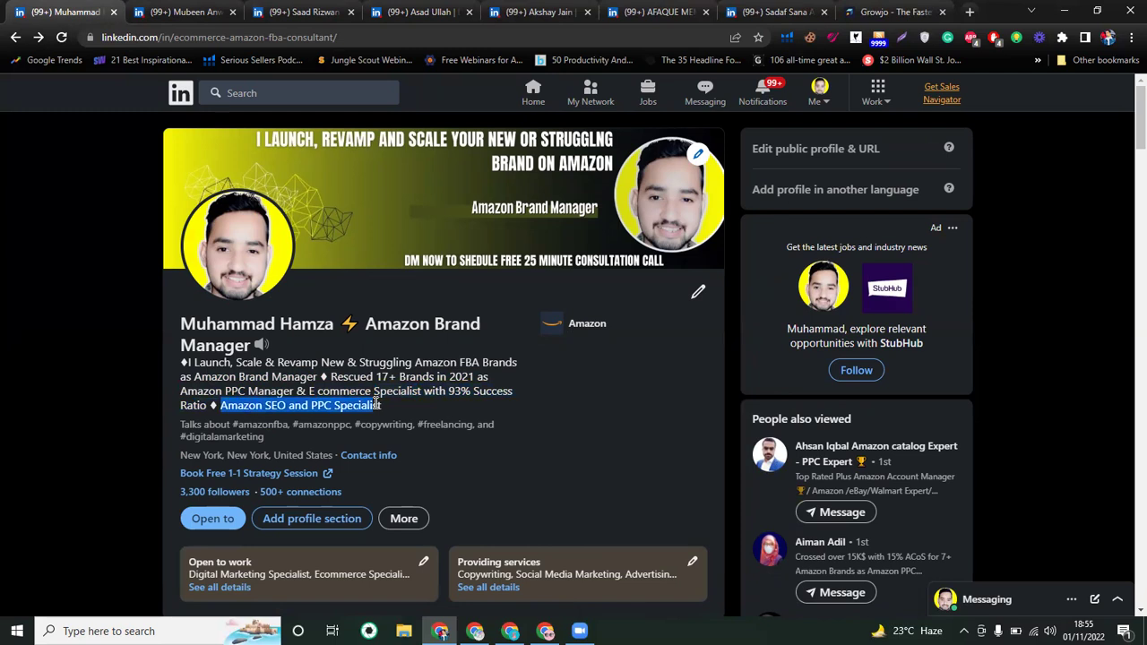
click(386, 409)
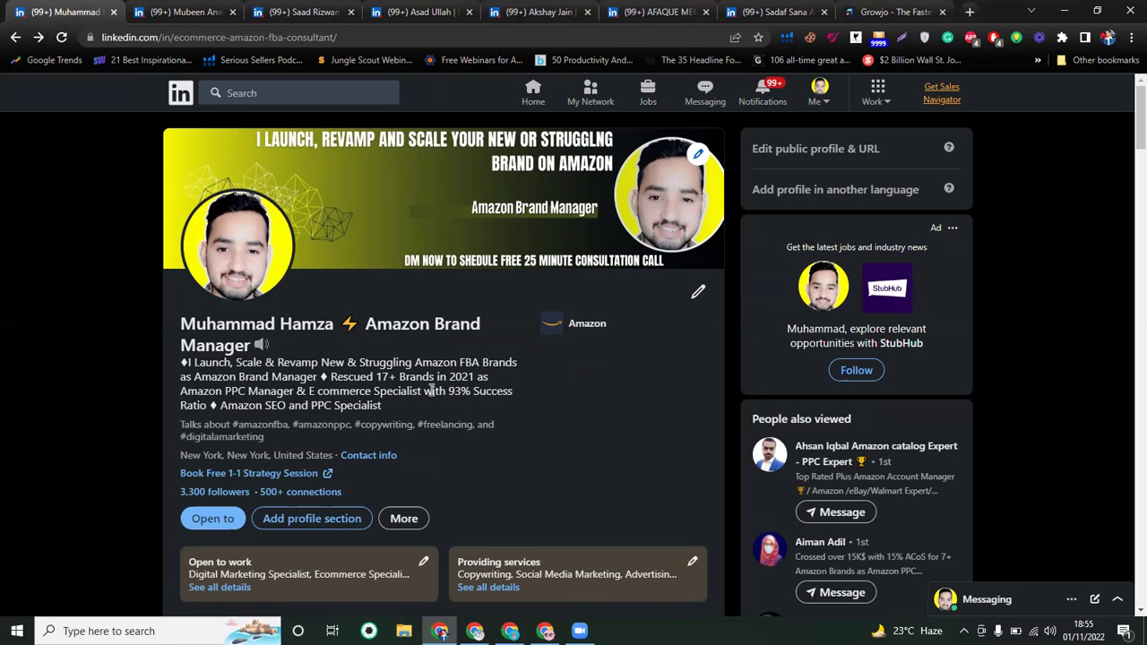
Highlight the phrase "I help e-commerce businesses earn over $10K+/Month in 90 days" in the Shopify developer's headline
click(179, 11)
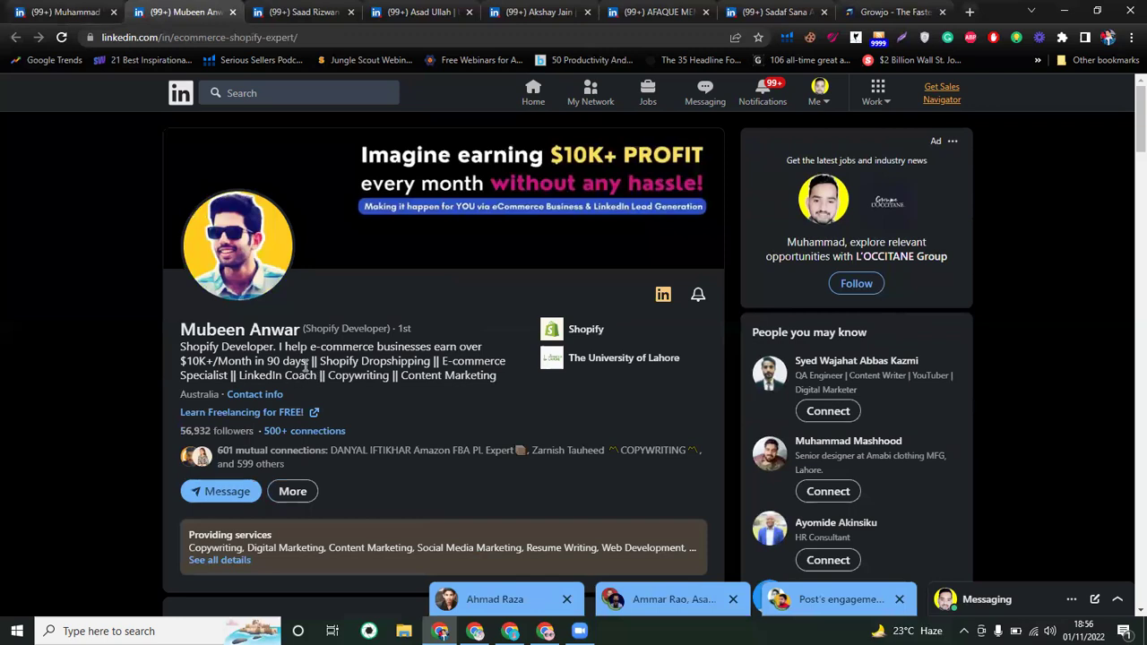
drag(308, 362, 287, 347)
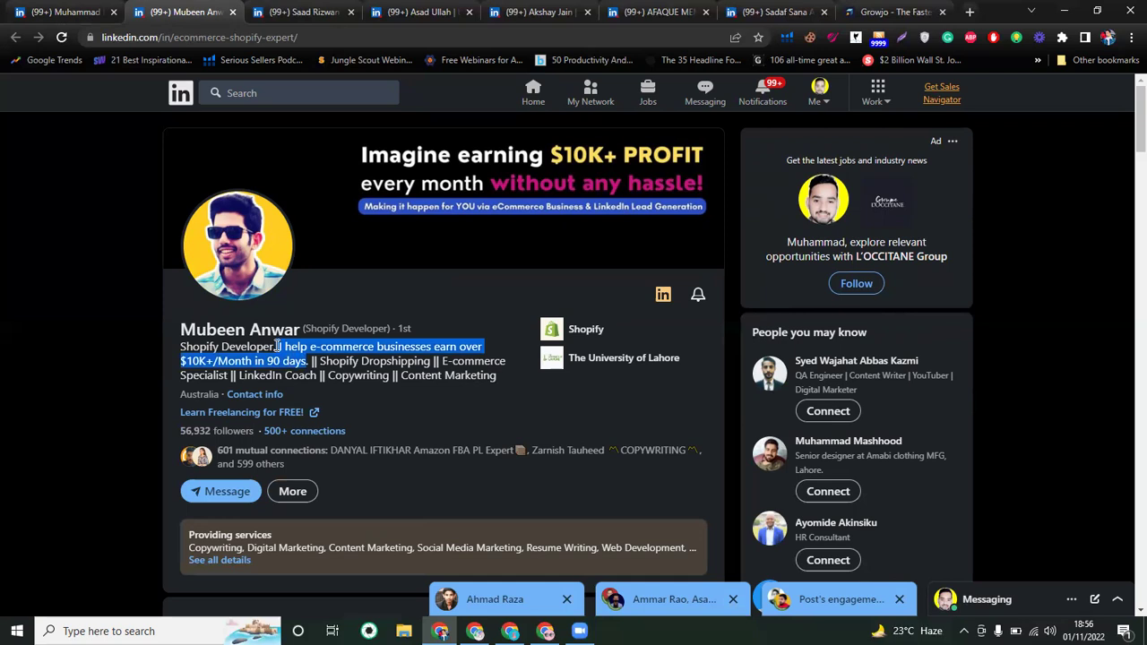
click(357, 380)
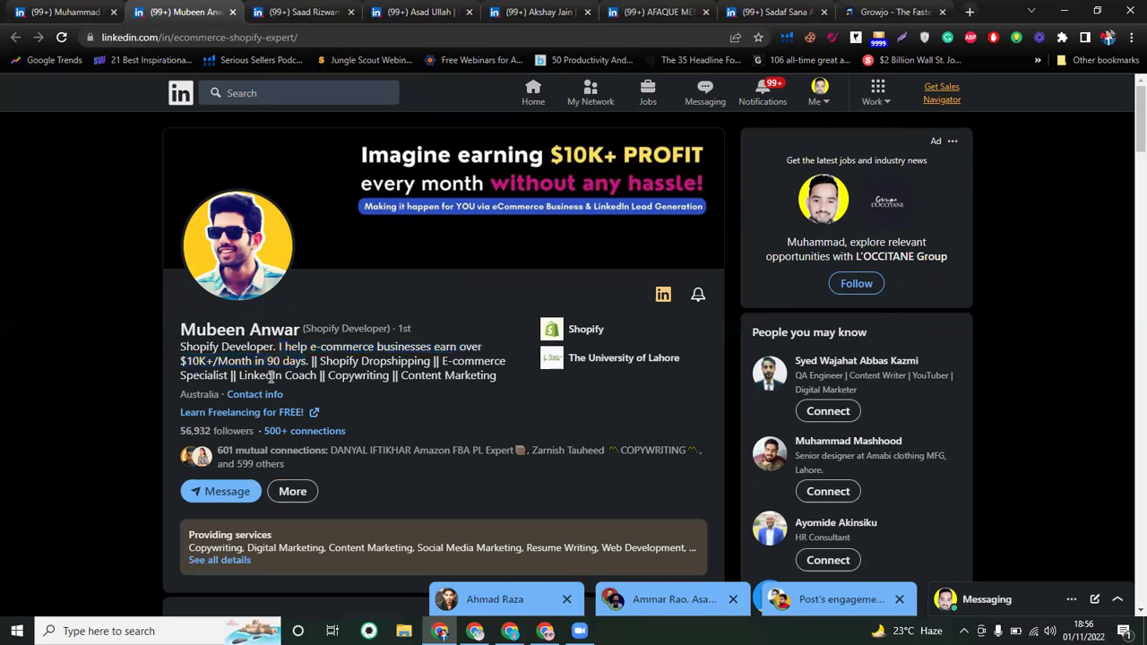
Examine the headlines of the two male graphic designers and the Google Ads practitioner, including the latter's opening sales figure
click(339, 7)
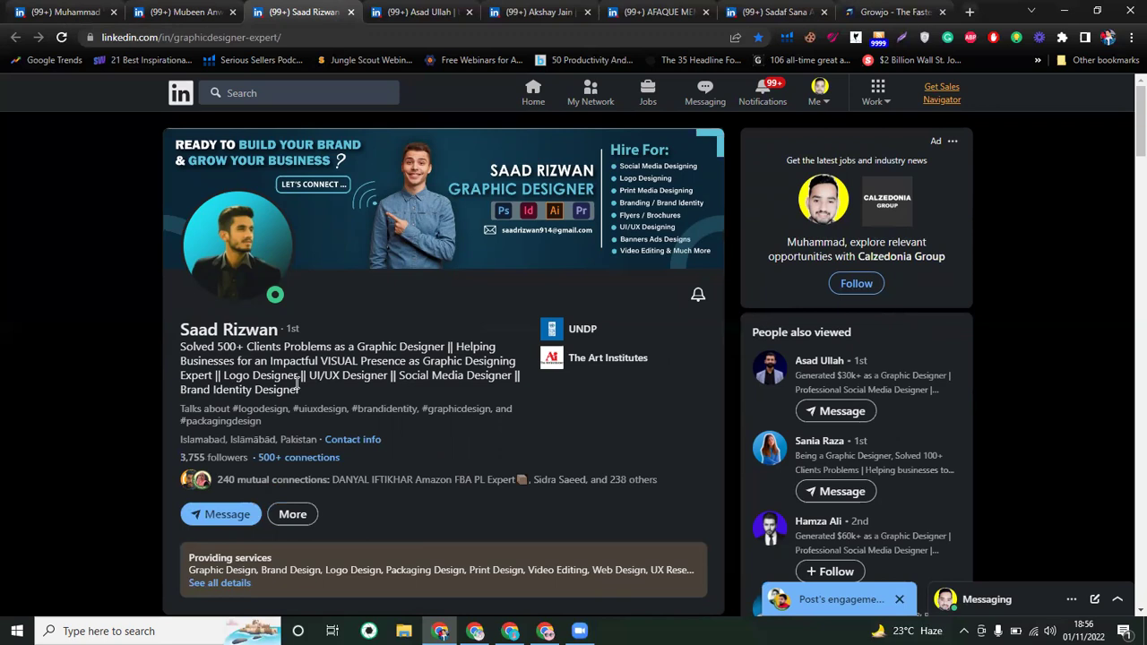
click(418, 12)
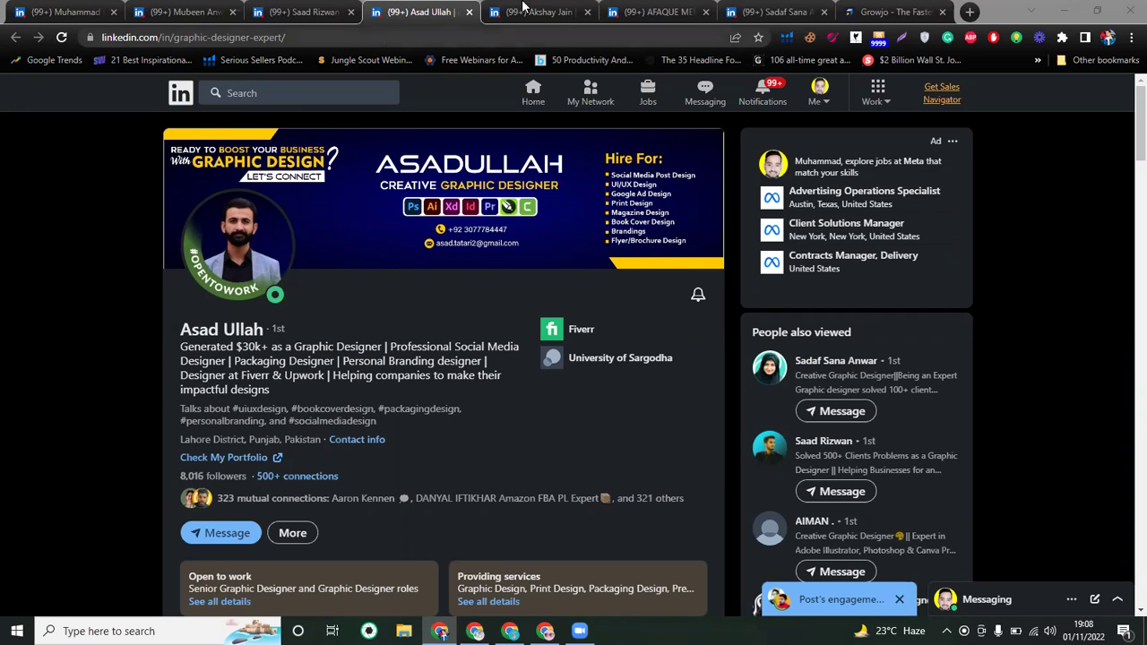
click(658, 12)
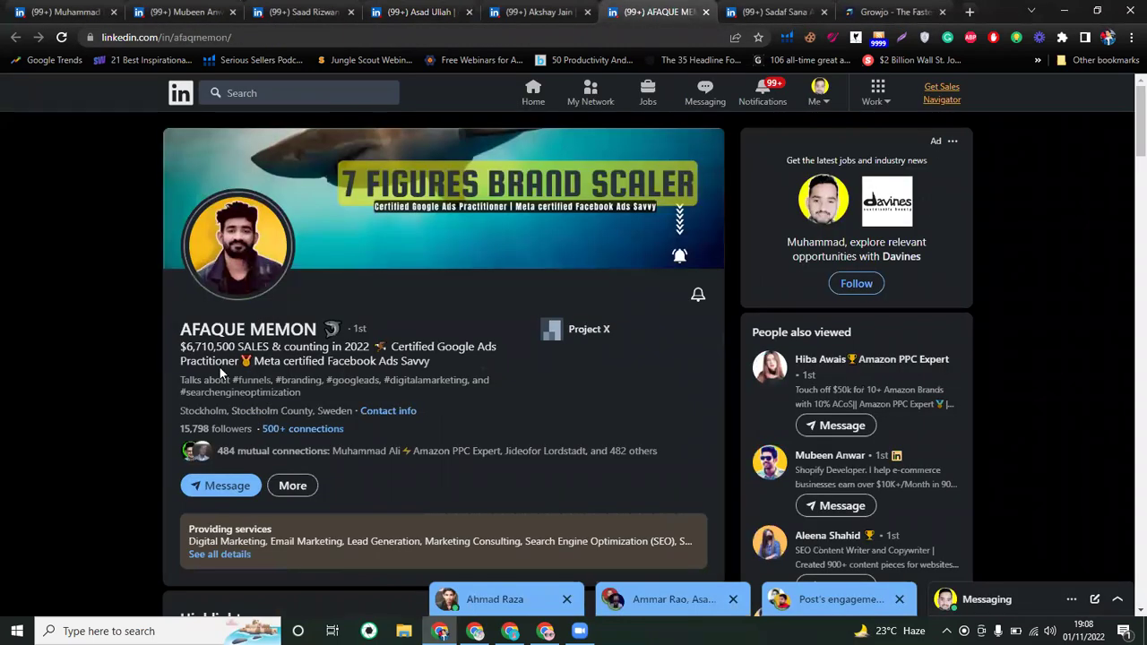
mouse_move(186, 351)
mouse_down()
mouse_move(237, 350)
mouse_move(195, 351)
mouse_up()
click(194, 368)
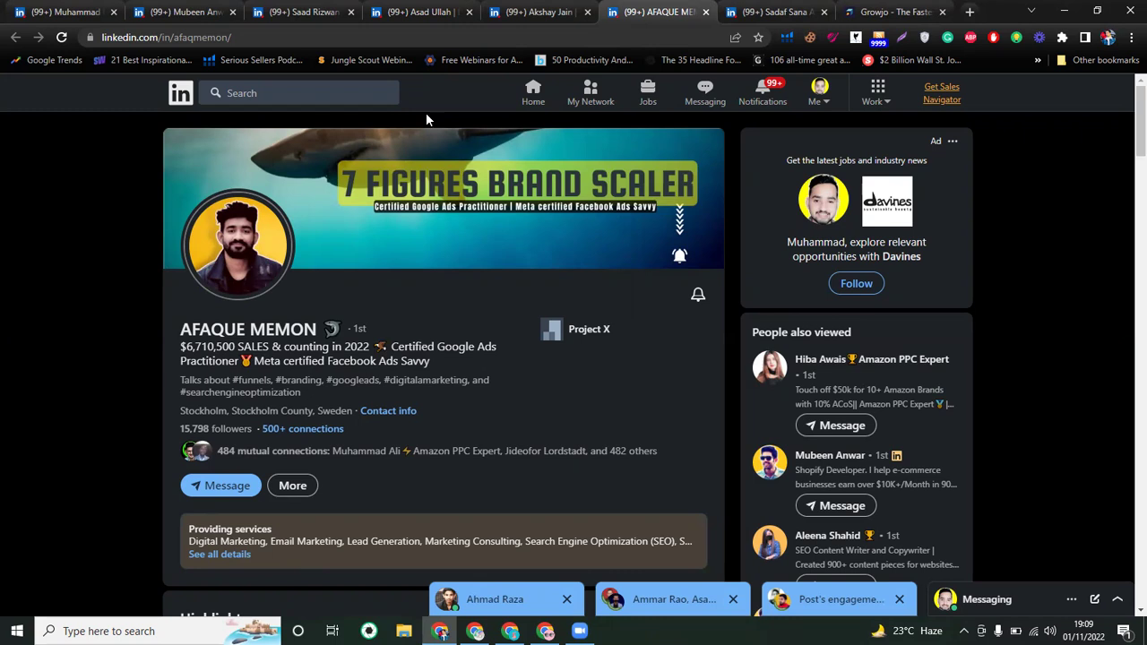
Compare the headlines and "Talks about" hashtags of the personal branding expert, Amazon brand manager, two male graphic designers and Google Ads practitioner
click(540, 12)
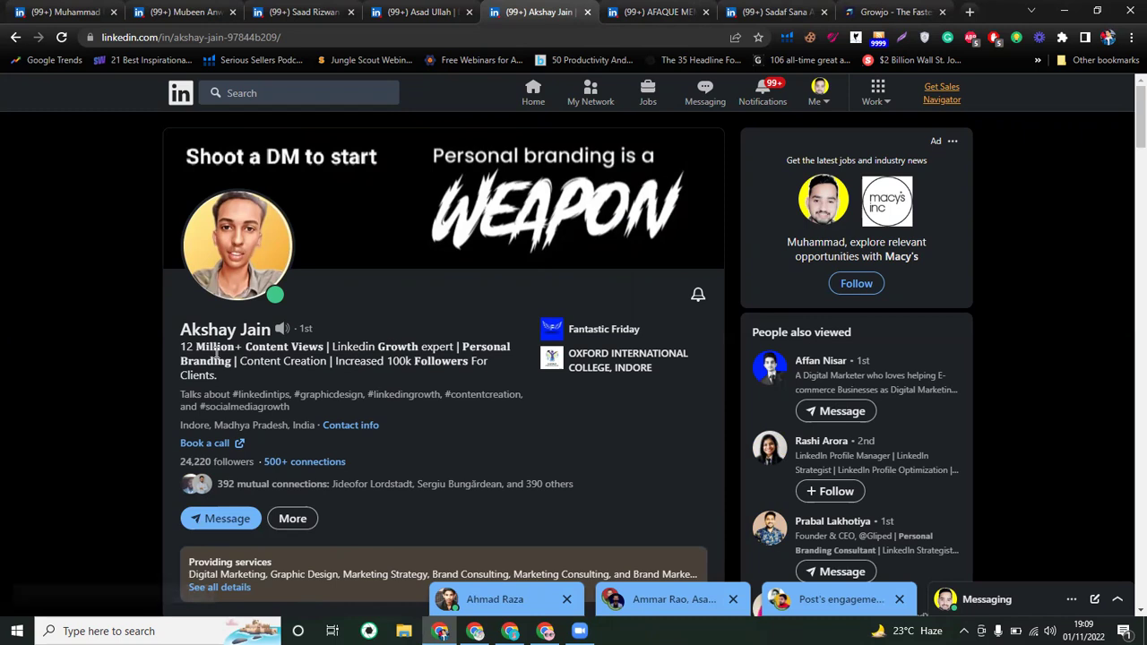
click(90, 11)
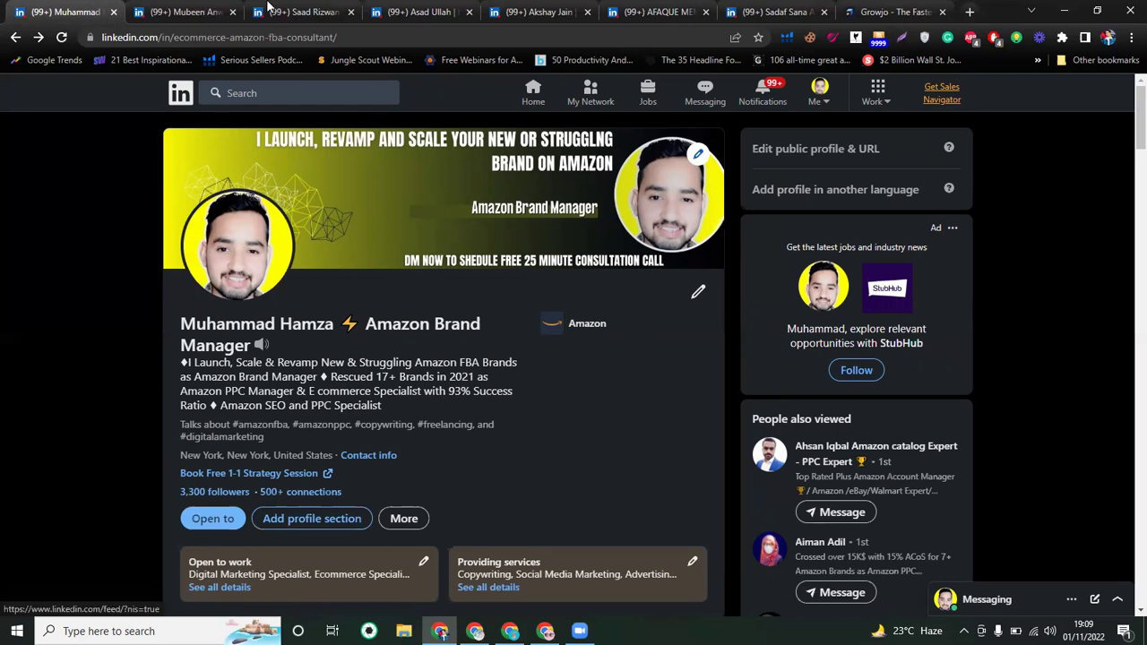
click(315, 10)
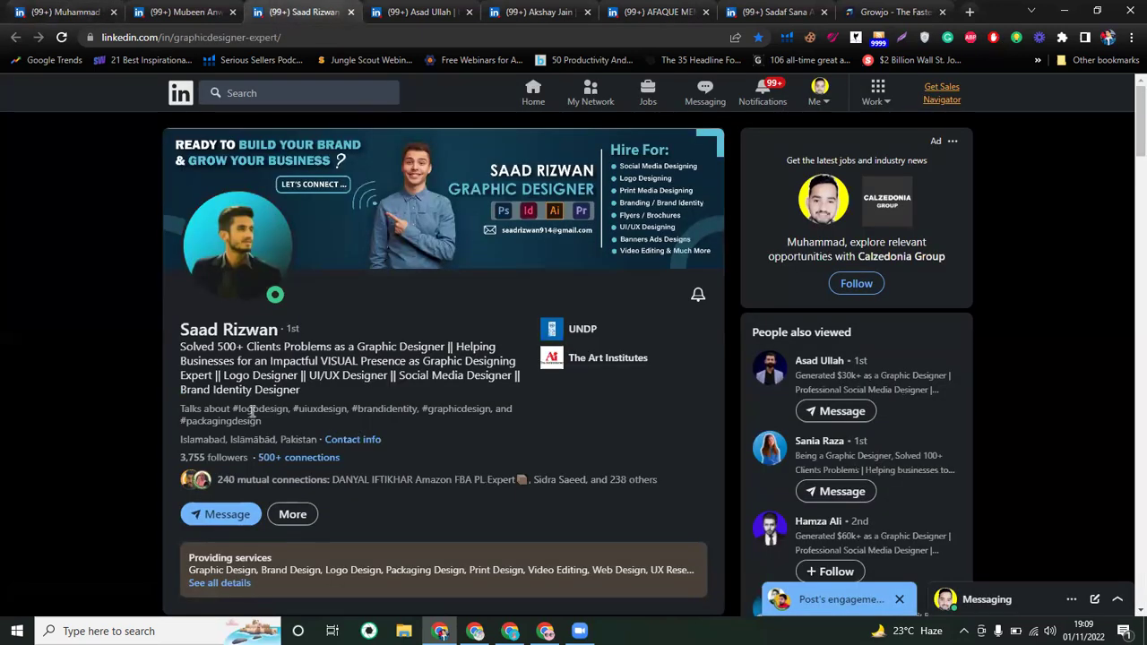
click(411, 11)
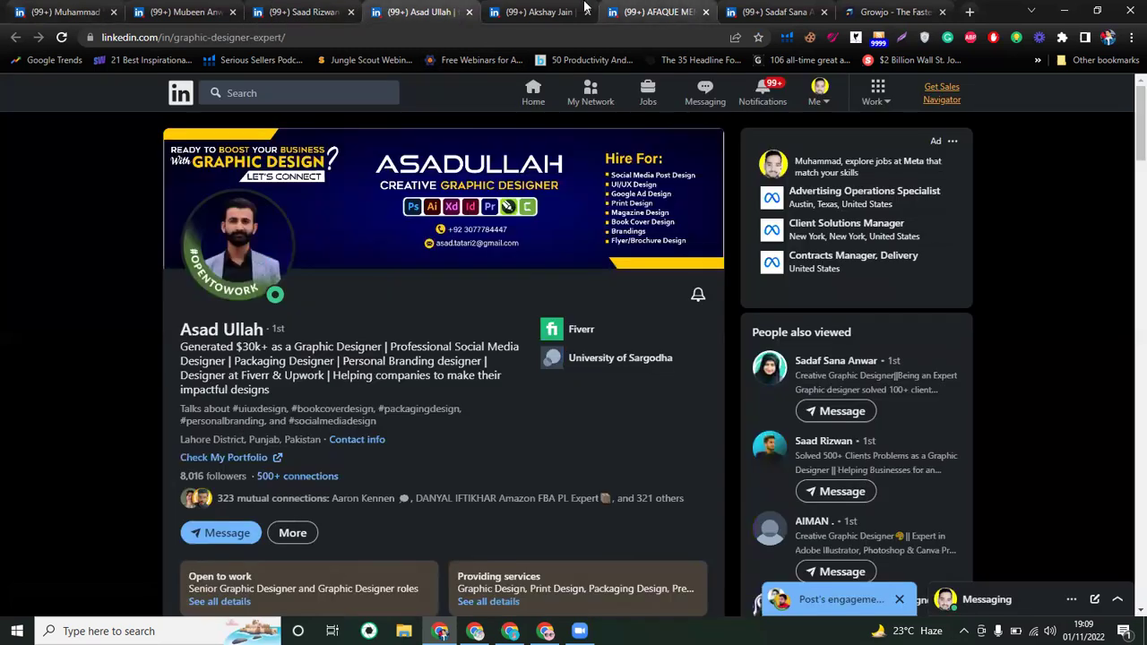
click(536, 11)
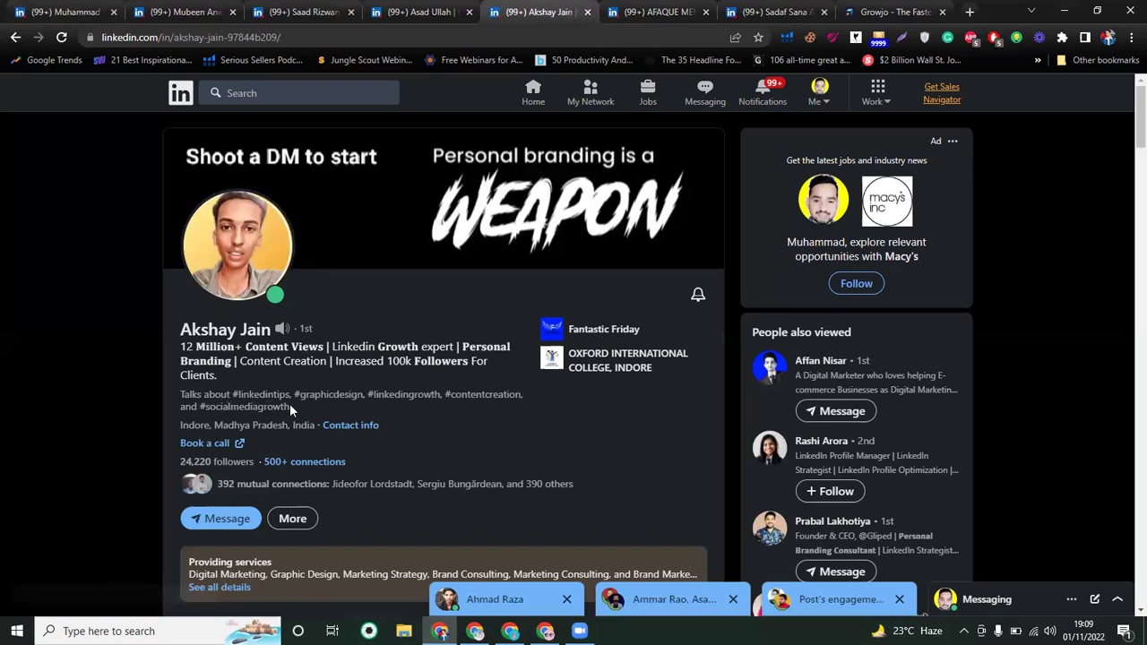
click(625, 10)
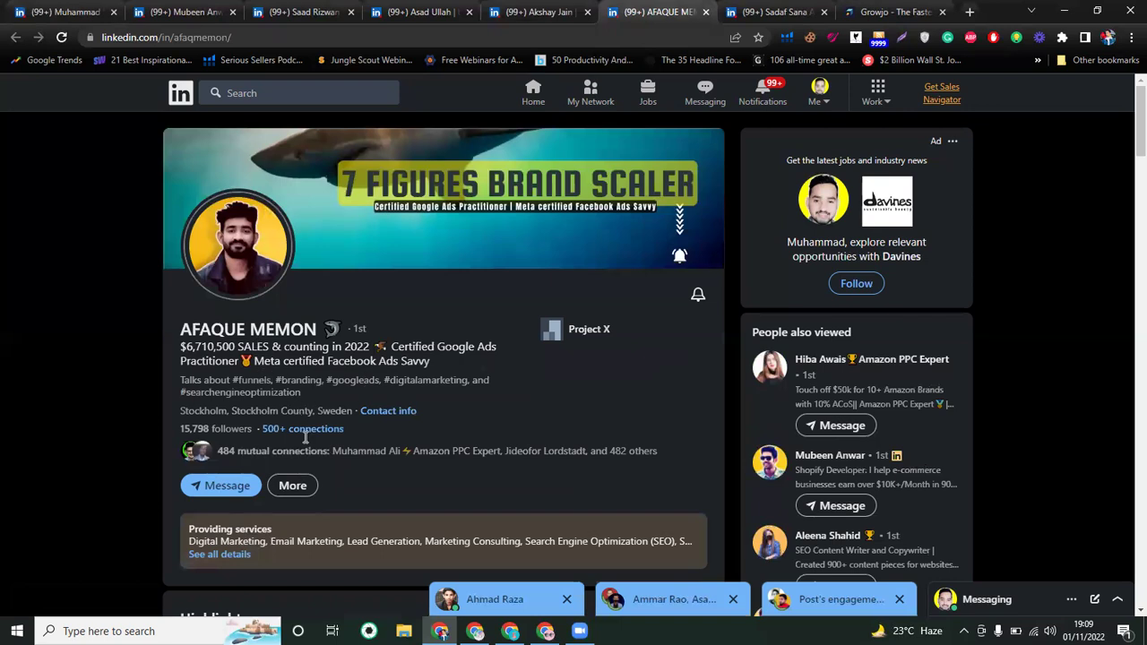
Review the Amazon brand manager's intro form from the headline to the website link, and close it without saving
click(2, 5)
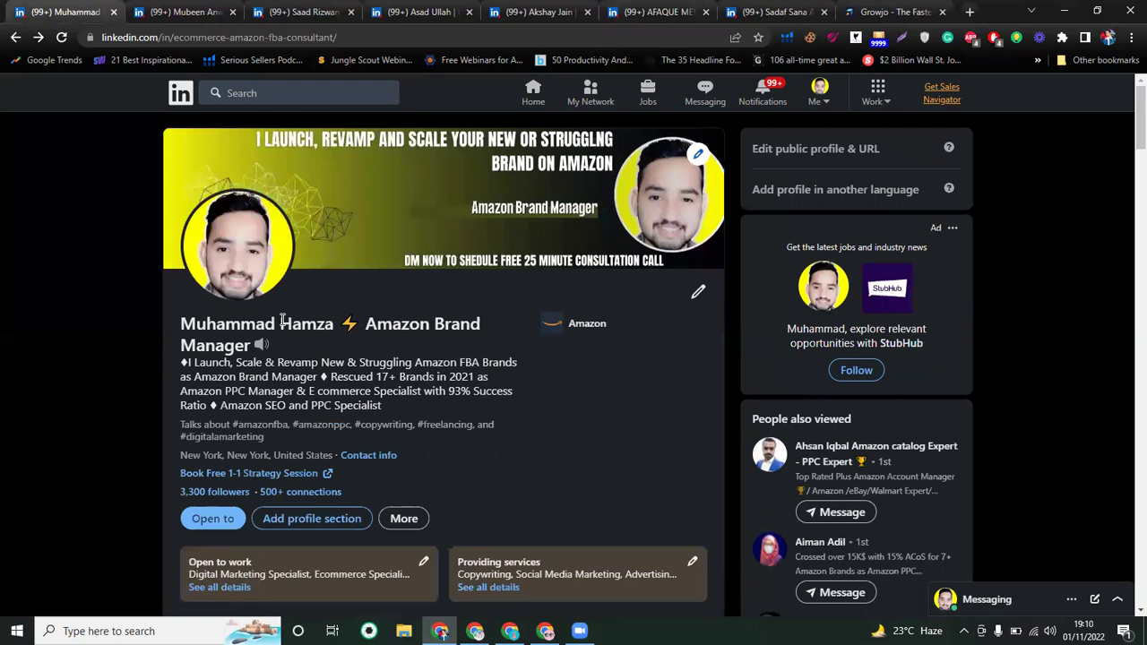
click(699, 292)
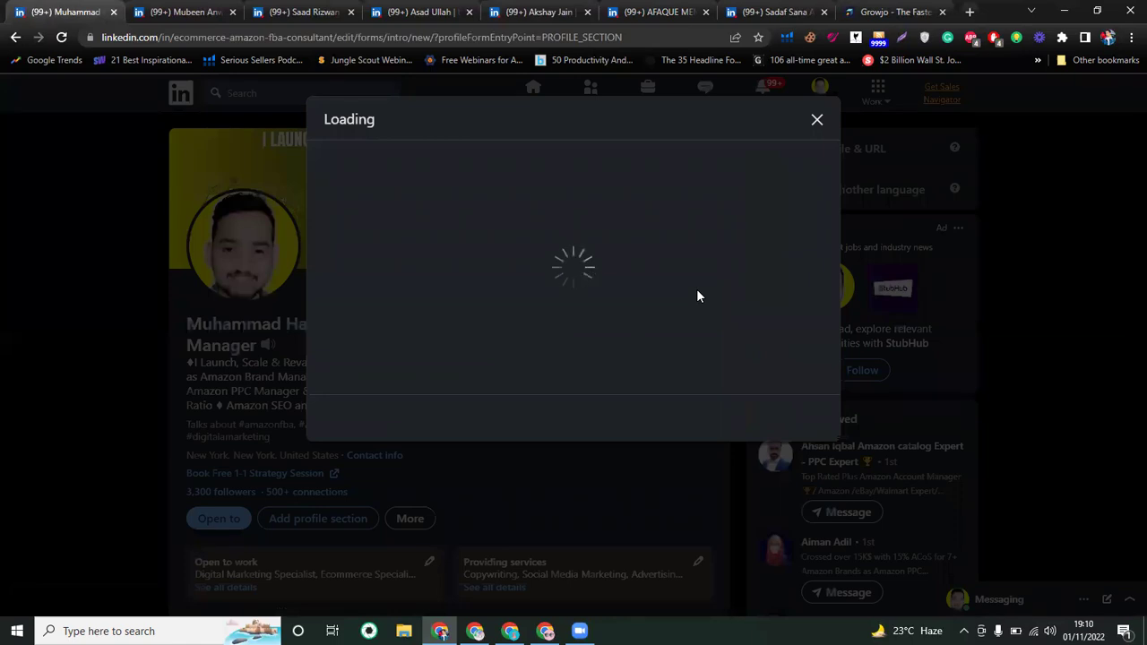
scroll(468, 331, down, 3)
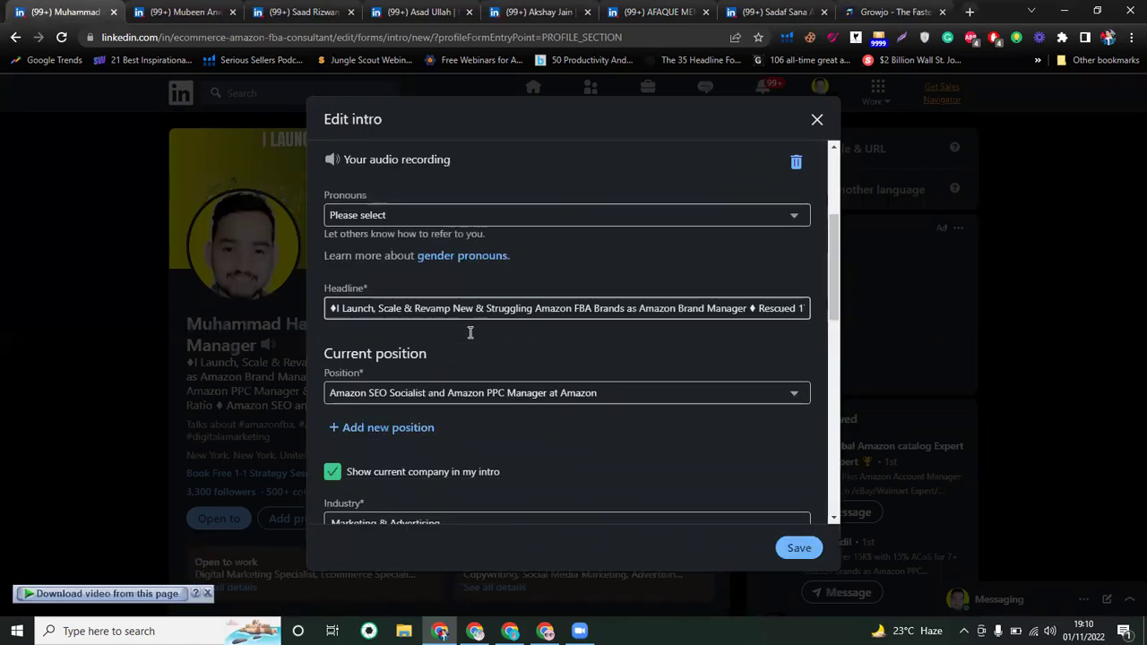
scroll(469, 333, down, 2)
scroll(470, 332, up, 1)
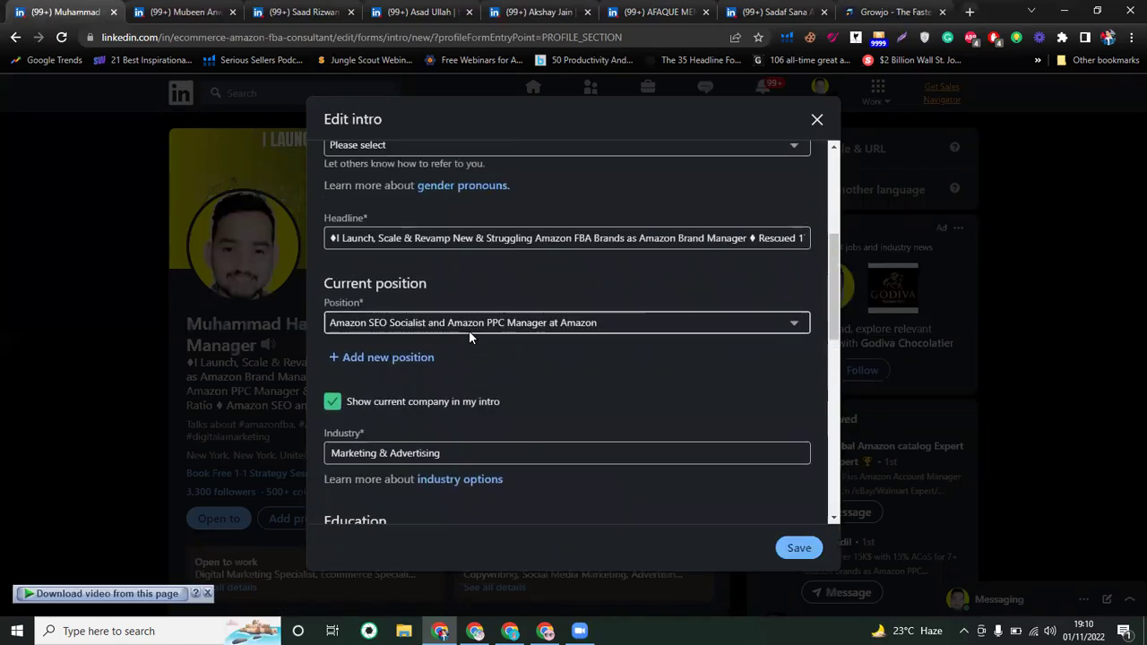
scroll(469, 330, down, 2)
scroll(469, 330, up, 1)
scroll(469, 329, down, 3)
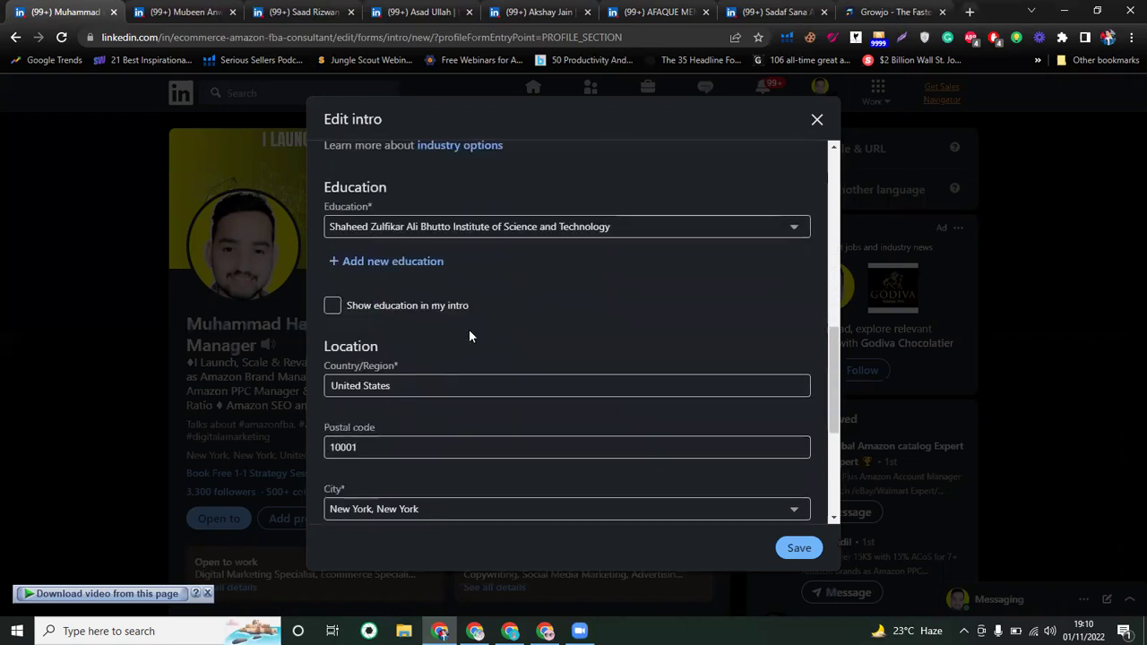
scroll(469, 331, down, 3)
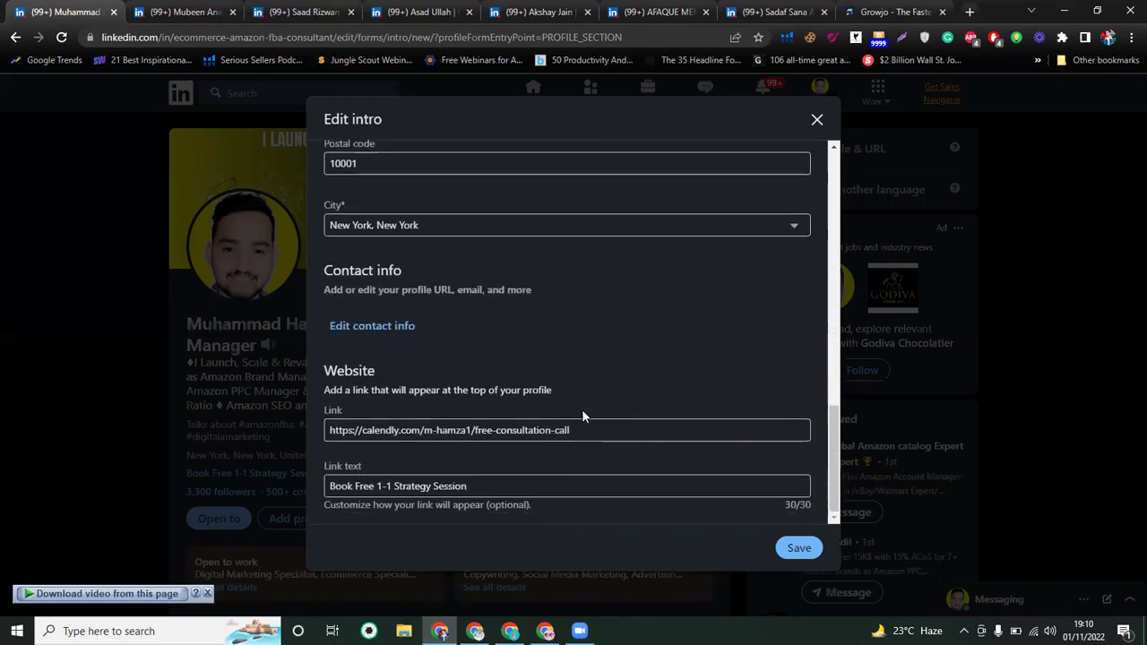
click(817, 119)
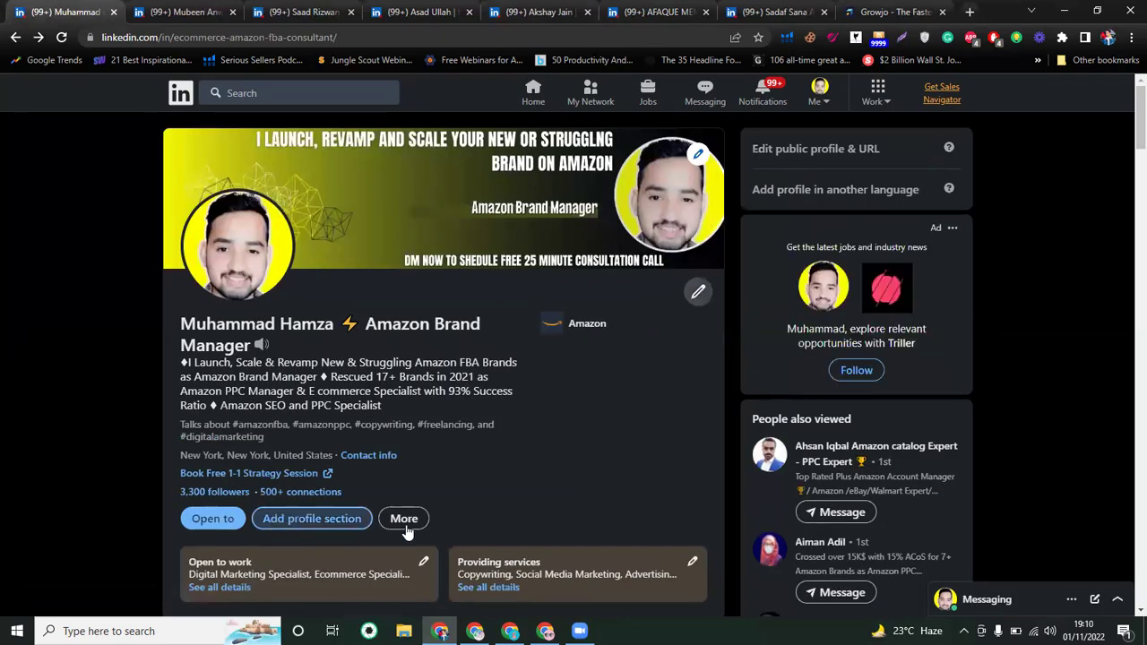
View the extra profile actions and the sections that can be added to the Amazon brand manager's profile
click(403, 519)
scroll(488, 542, down, 1)
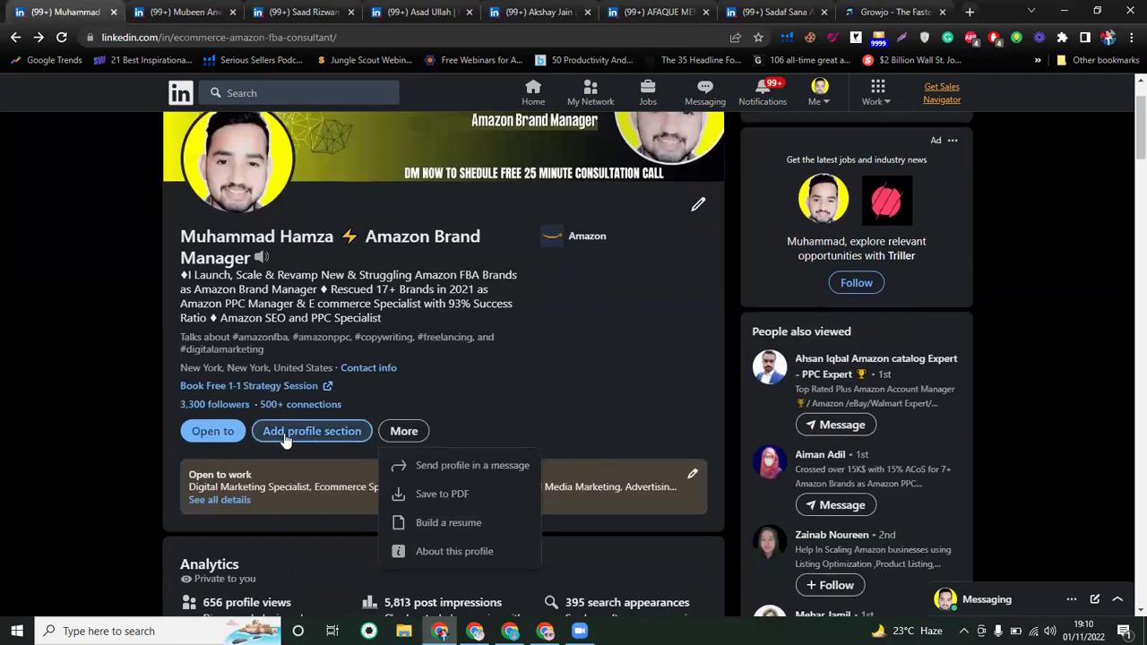
click(319, 431)
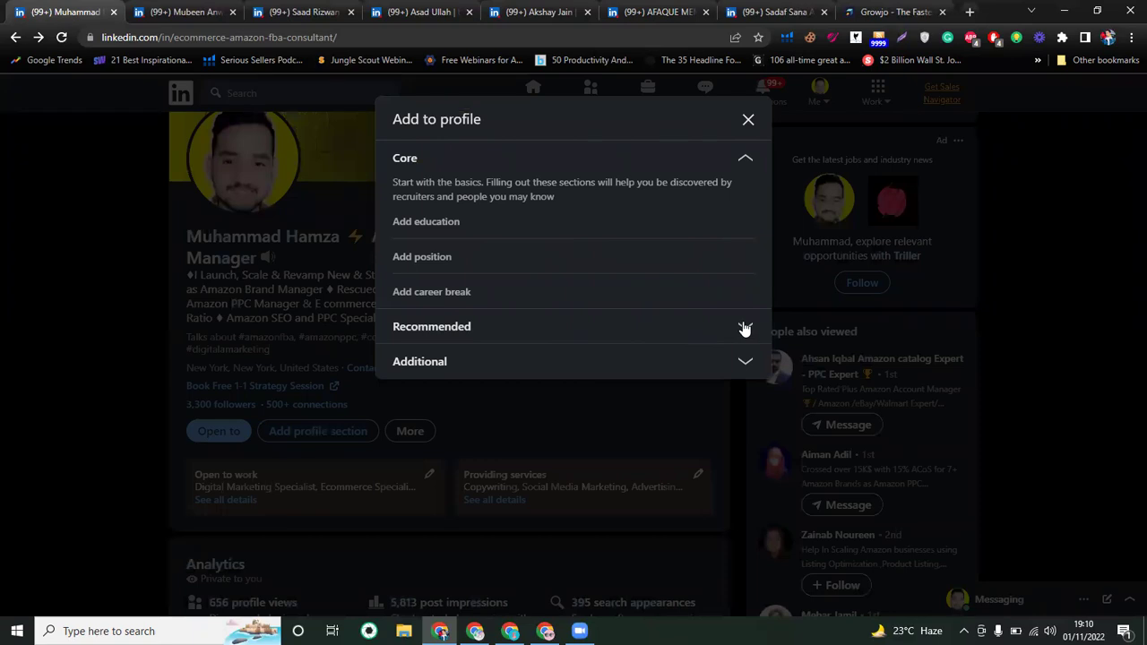
click(749, 119)
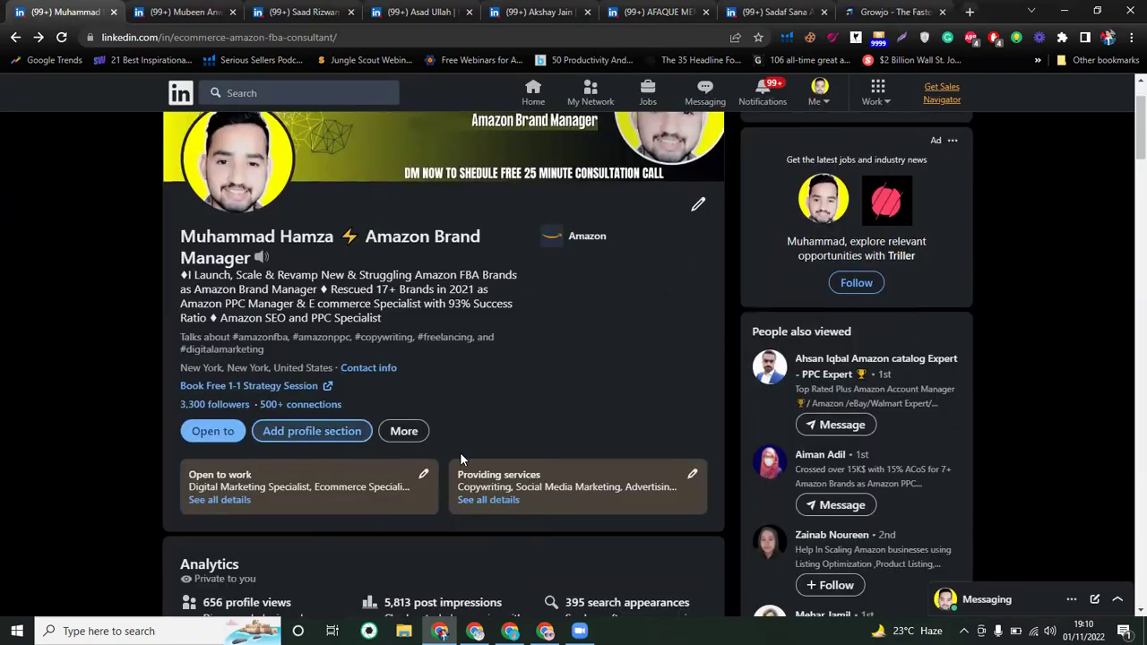
Look through the Analytics, Resources and Featured sections of the Amazon brand manager's profile and return to the intro
scroll(564, 480, down, 1)
scroll(546, 448, down, 1)
scroll(410, 453, down, 3)
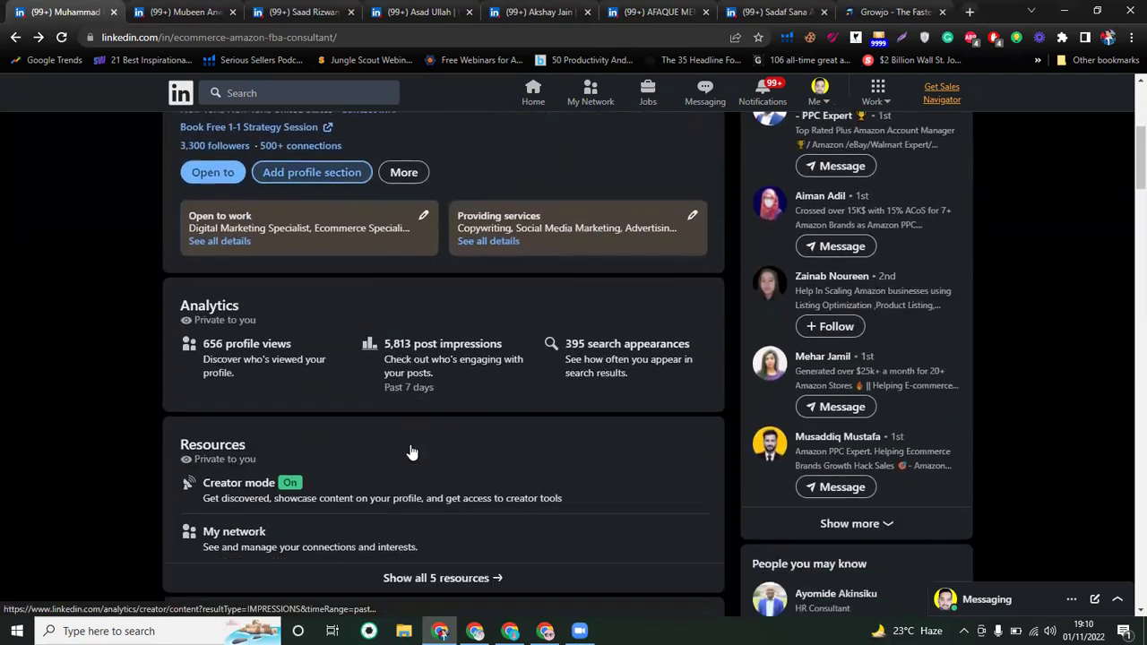
scroll(409, 386, down, 1)
scroll(435, 338, up, 2)
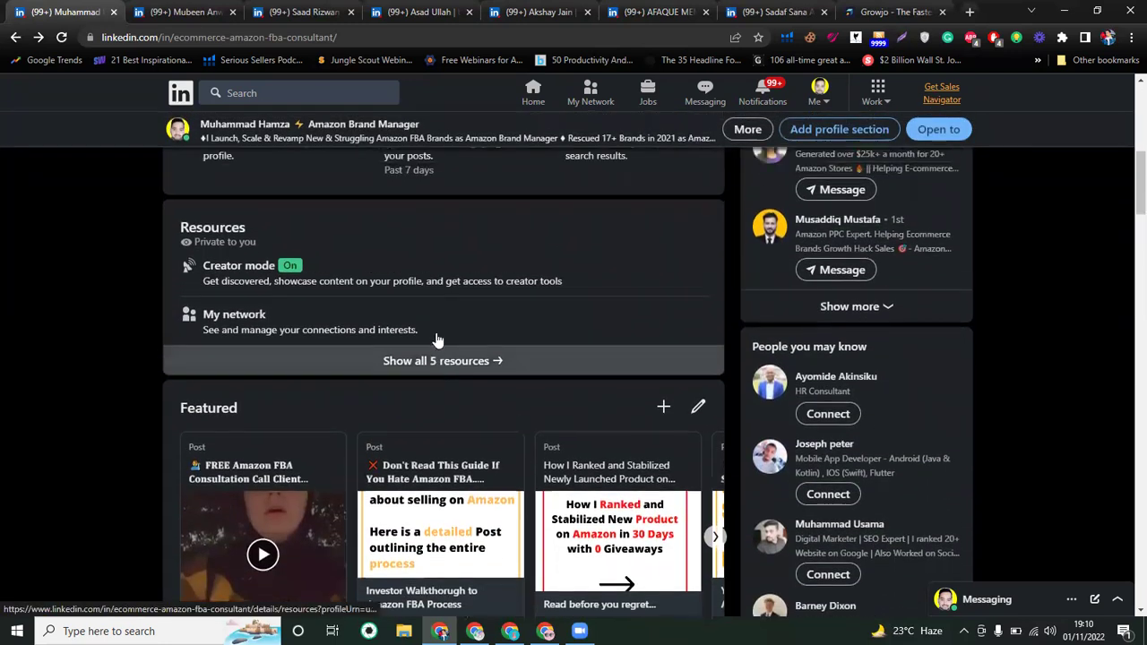
scroll(437, 340, up, 5)
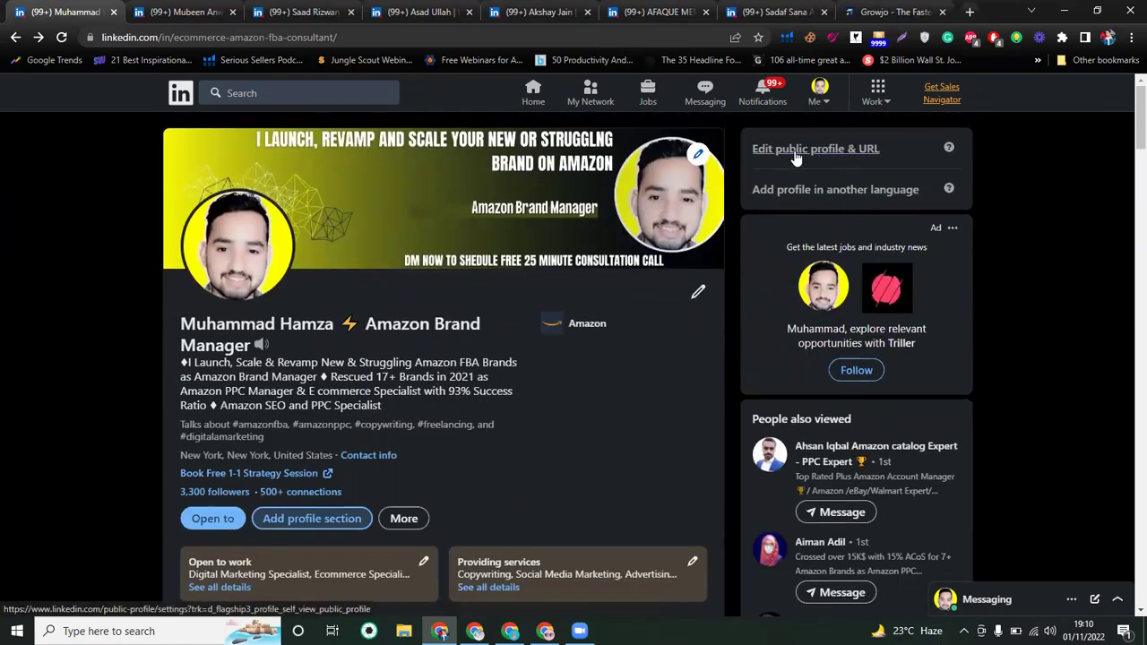
scroll(264, 379, down, 1)
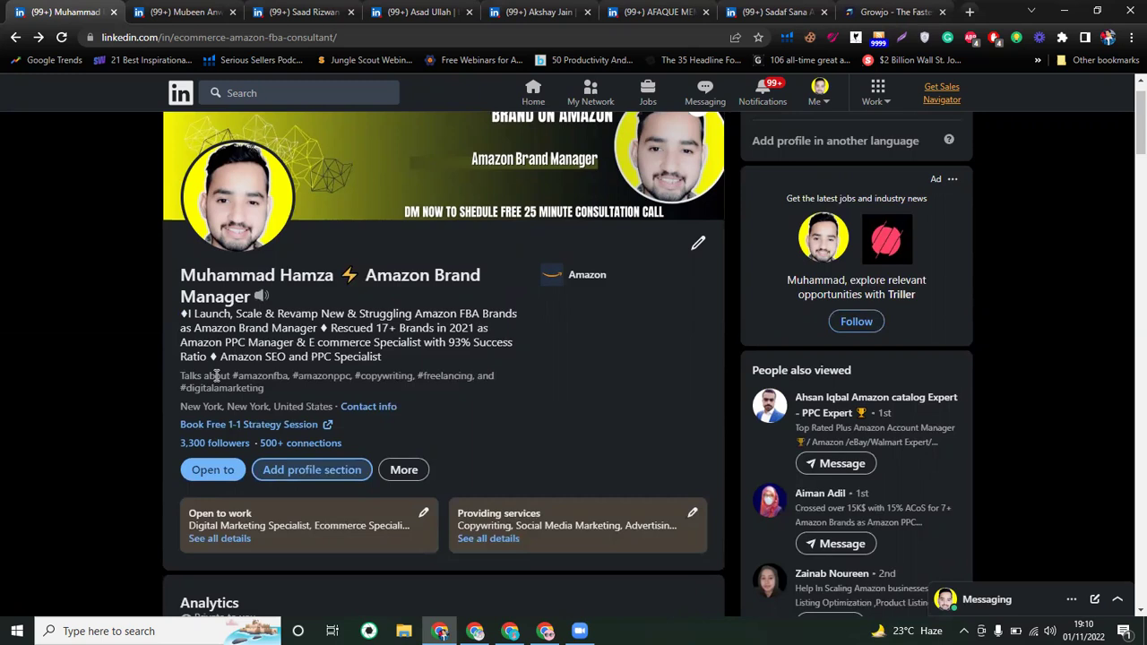
Compare the intro details below the headlines, such as hashtags, location and followers, across the example profiles, ending on the Amazon brand manager's
click(538, 11)
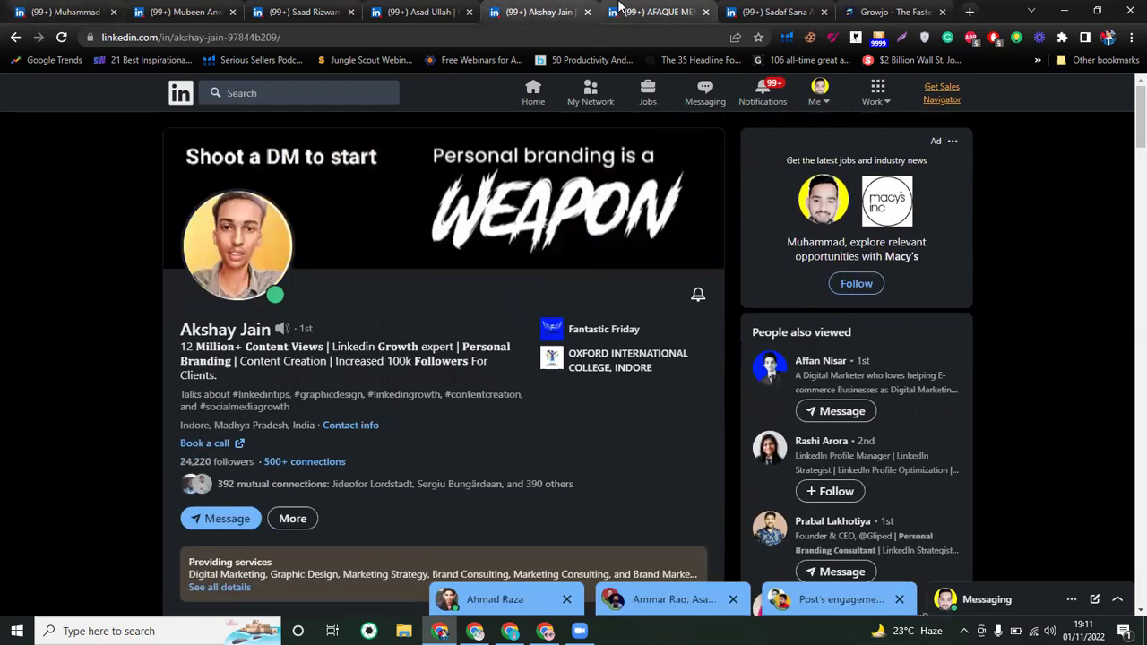
click(619, 9)
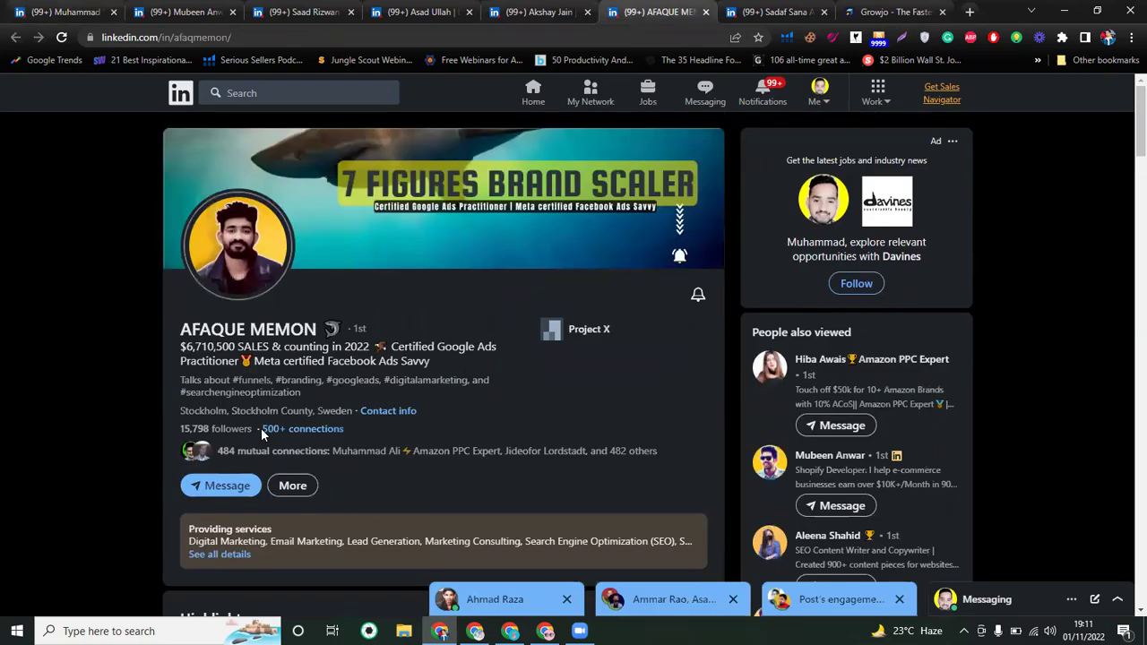
click(305, 11)
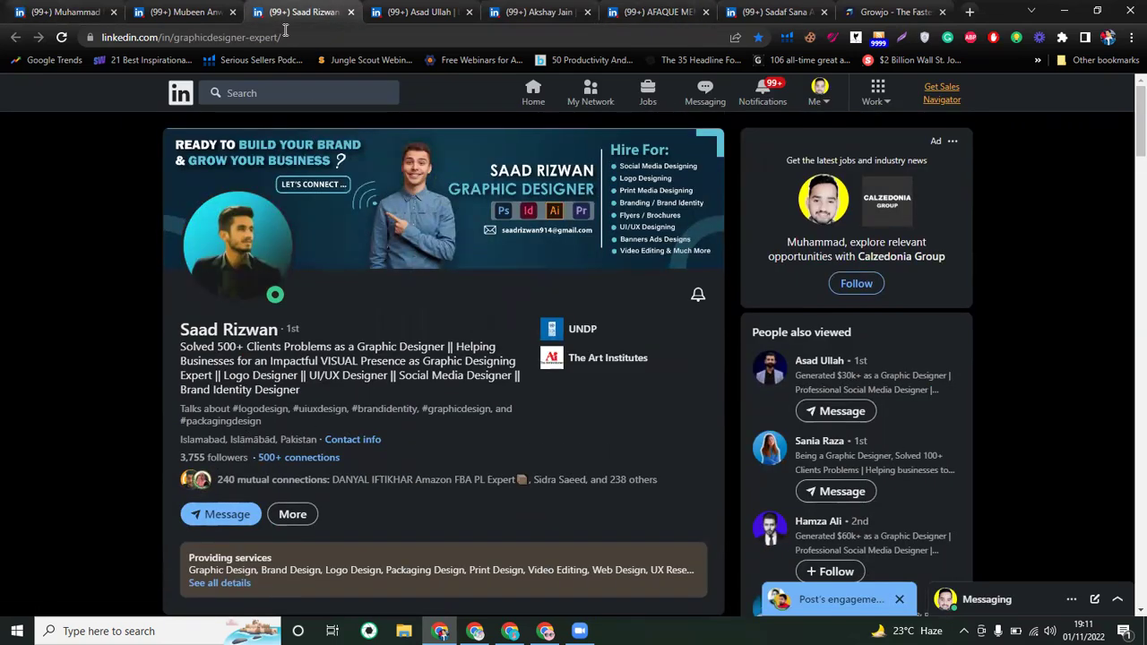
click(420, 11)
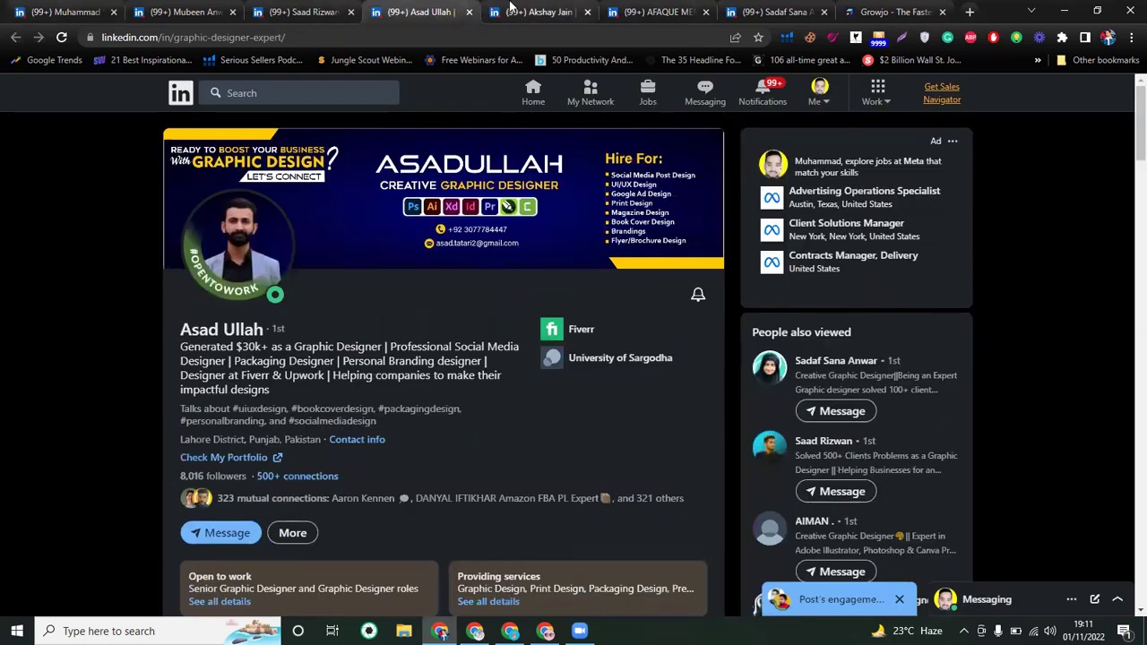
click(529, 11)
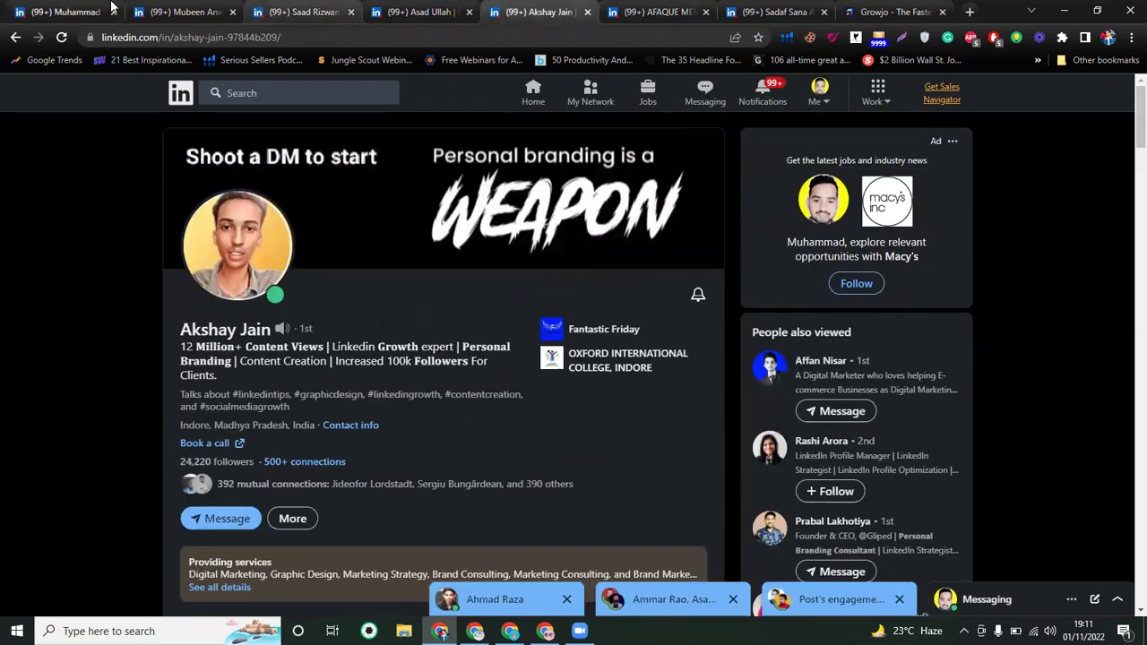
click(175, 11)
click(68, 9)
click(205, 9)
click(44, 7)
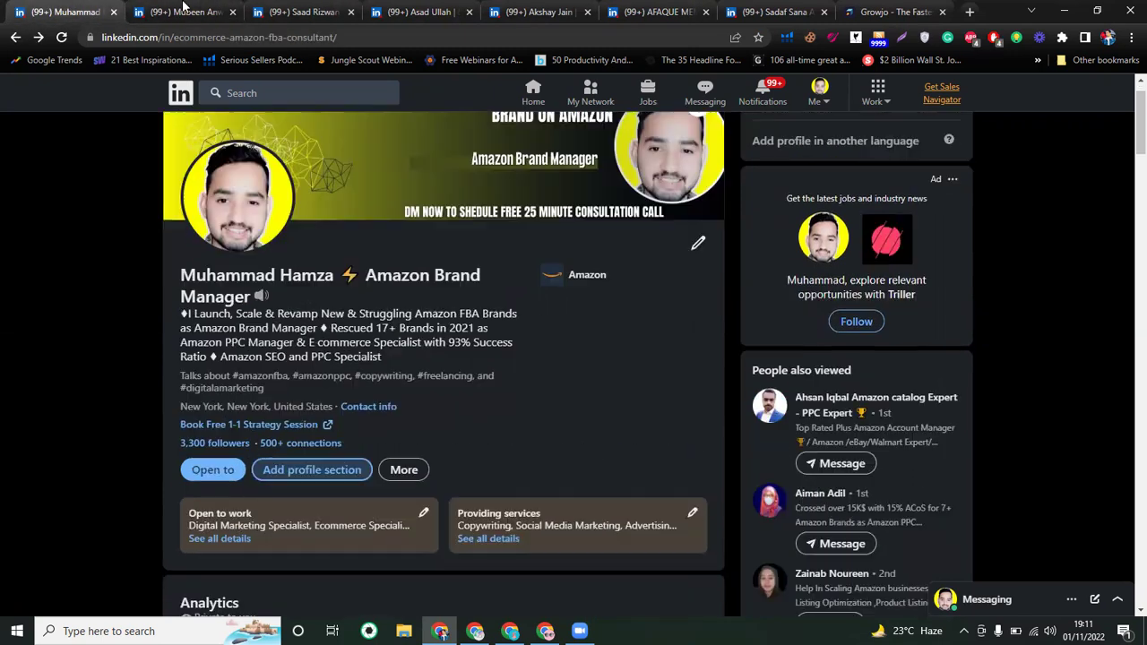
key(ctrl+Tab)
click(11, 8)
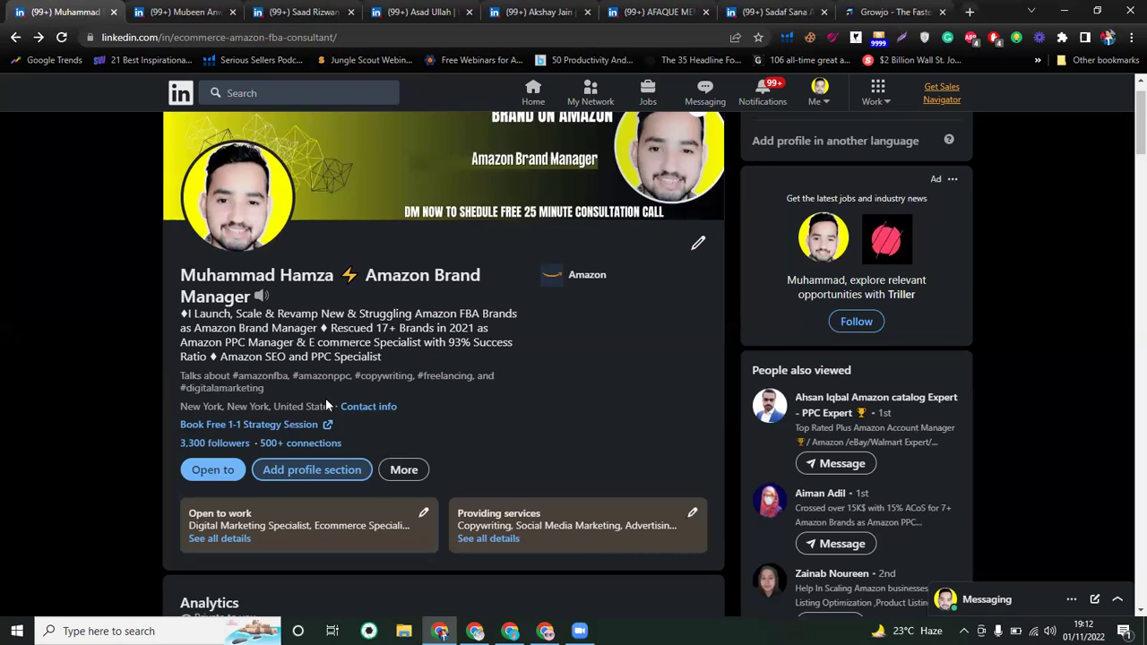
Open the Amazon brand manager's Open to work job preferences for editing and deselect the On-site workplace
scroll(493, 446, down, 3)
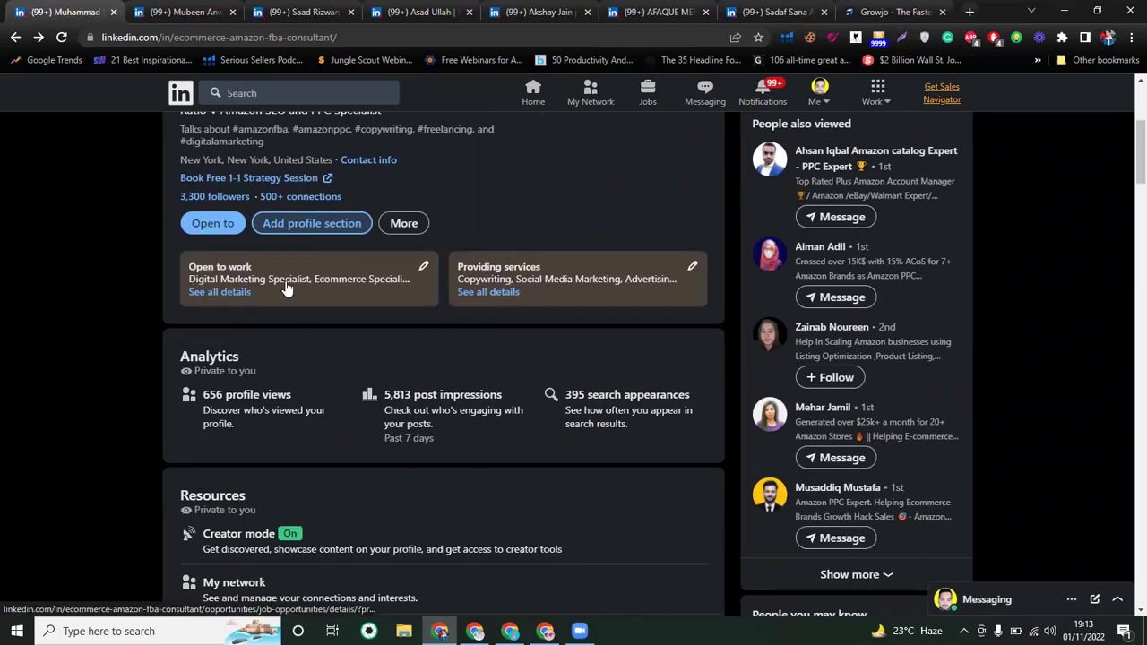
click(425, 269)
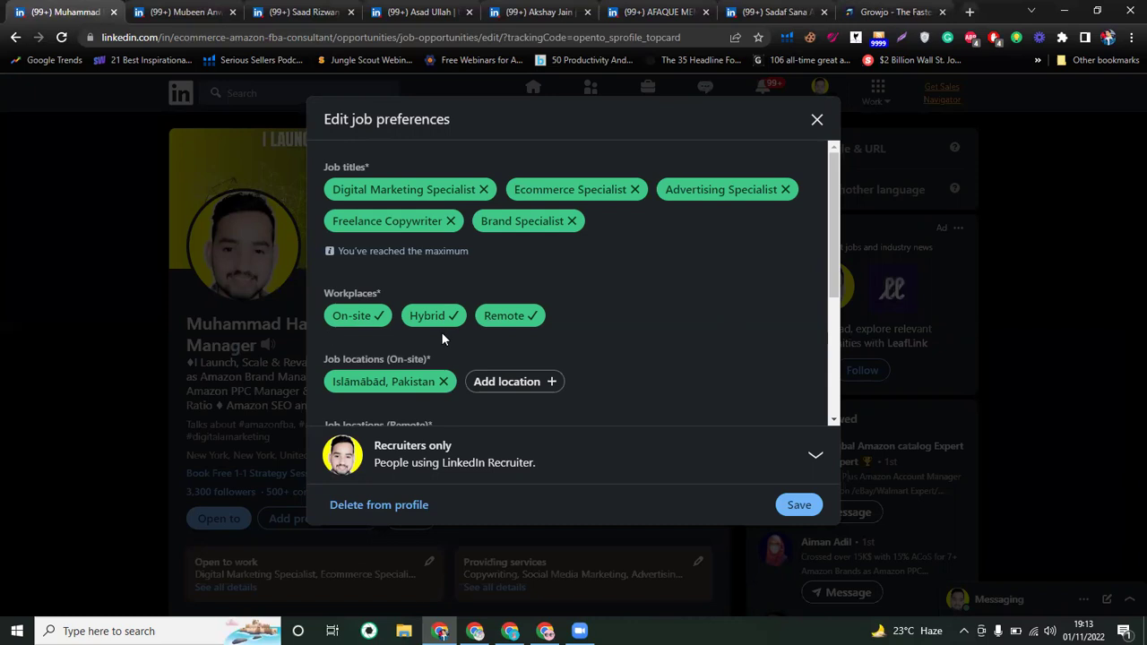
click(372, 321)
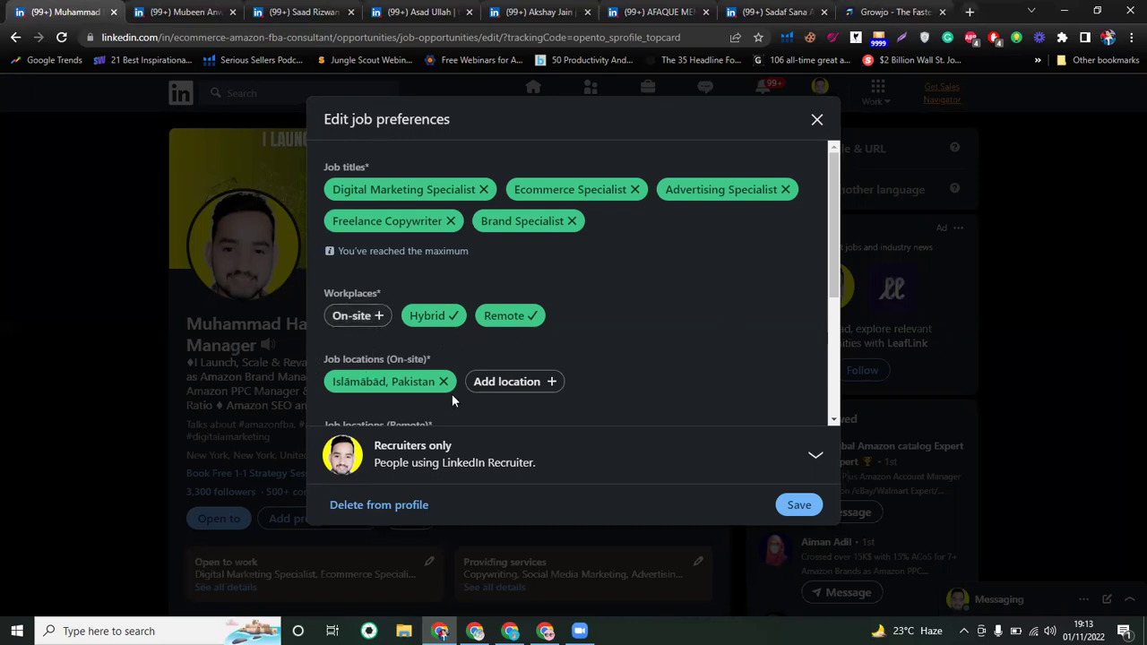
Review the on-site and remote job locations in the job preferences, and deselect Internship among the job types
scroll(454, 367, down, 2)
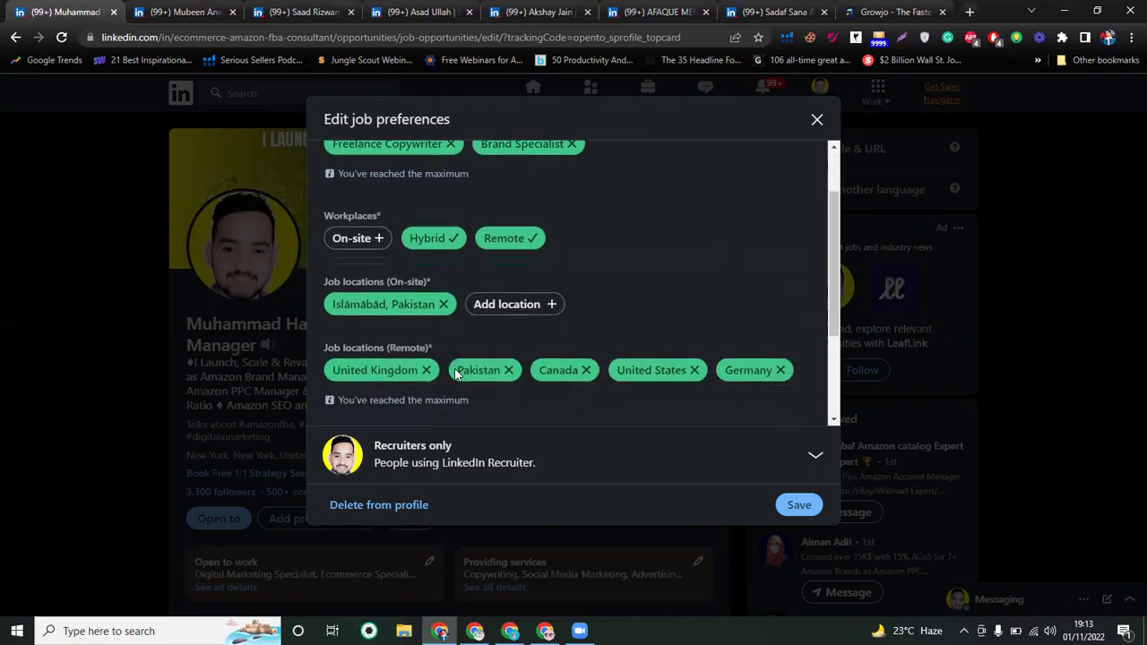
scroll(475, 278, down, 1)
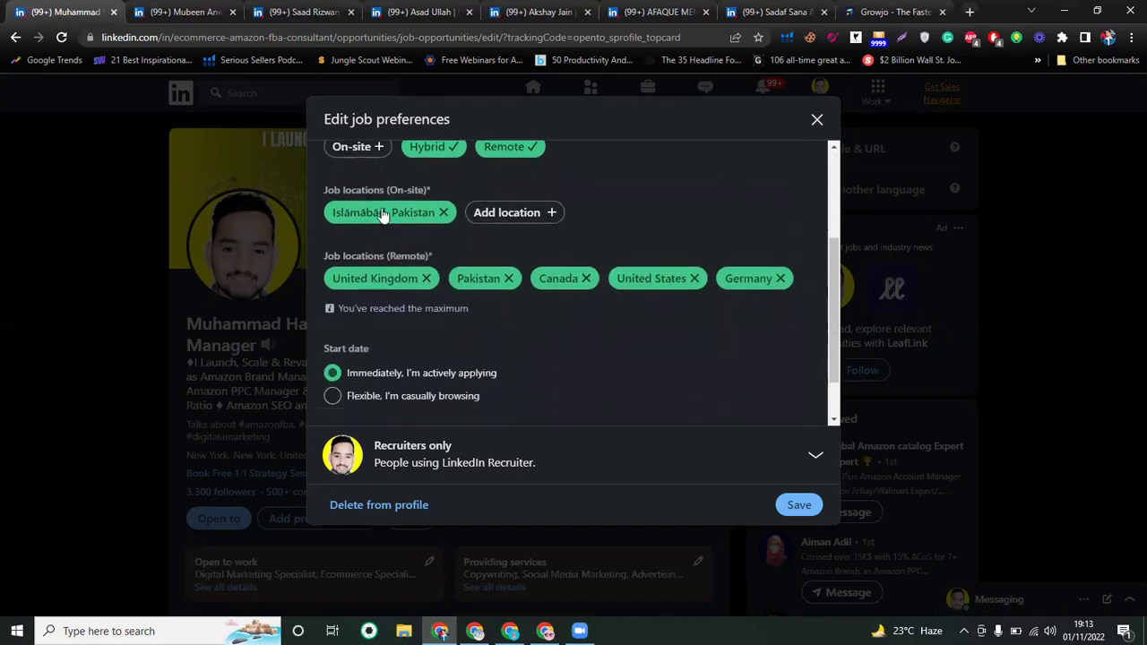
scroll(384, 227, up, 2)
scroll(385, 227, down, 2)
scroll(457, 256, up, 1)
scroll(457, 256, up, 1)
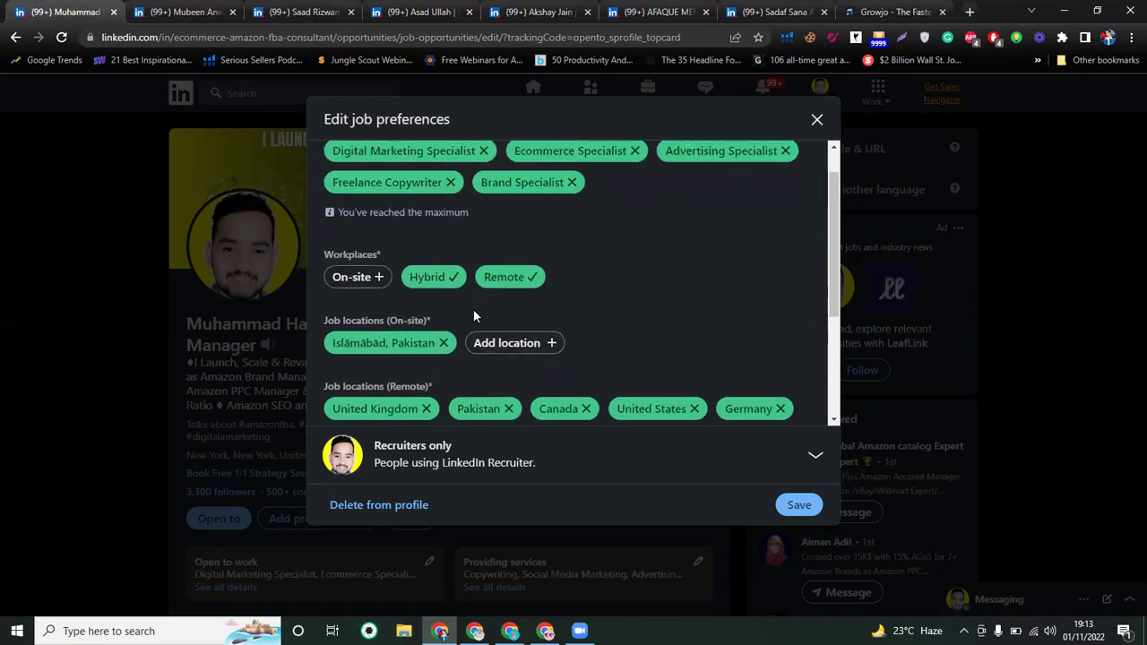
scroll(536, 332, down, 4)
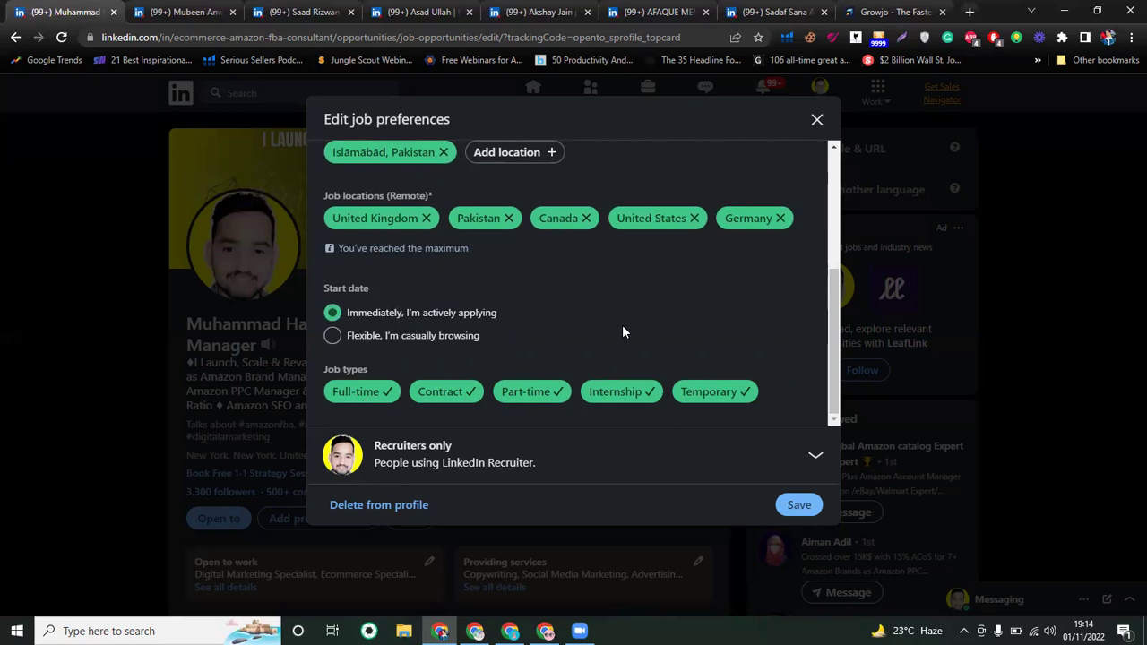
click(653, 396)
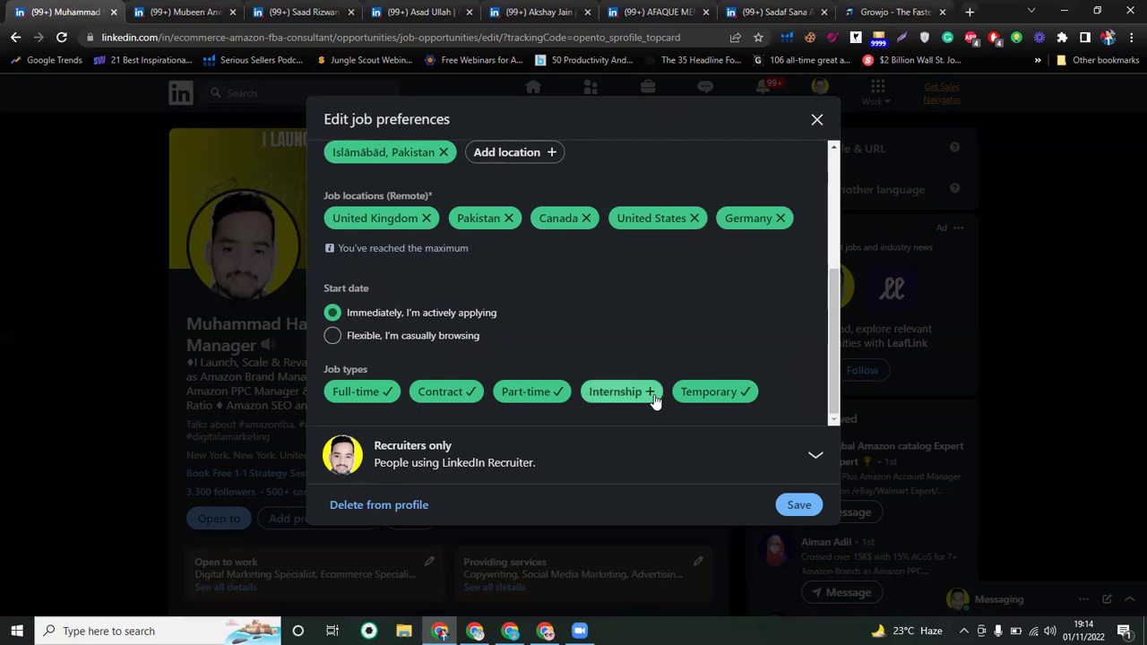
Deselect Temporary among the job types in the job preferences
click(747, 396)
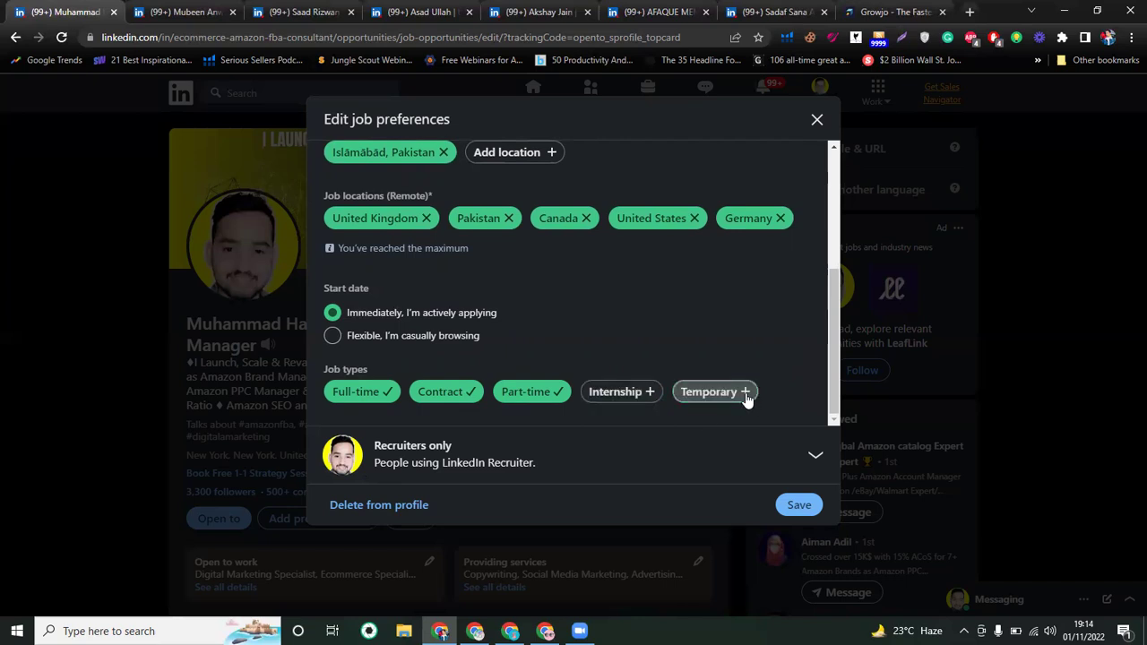
scroll(603, 360, up, 1)
scroll(603, 360, down, 1)
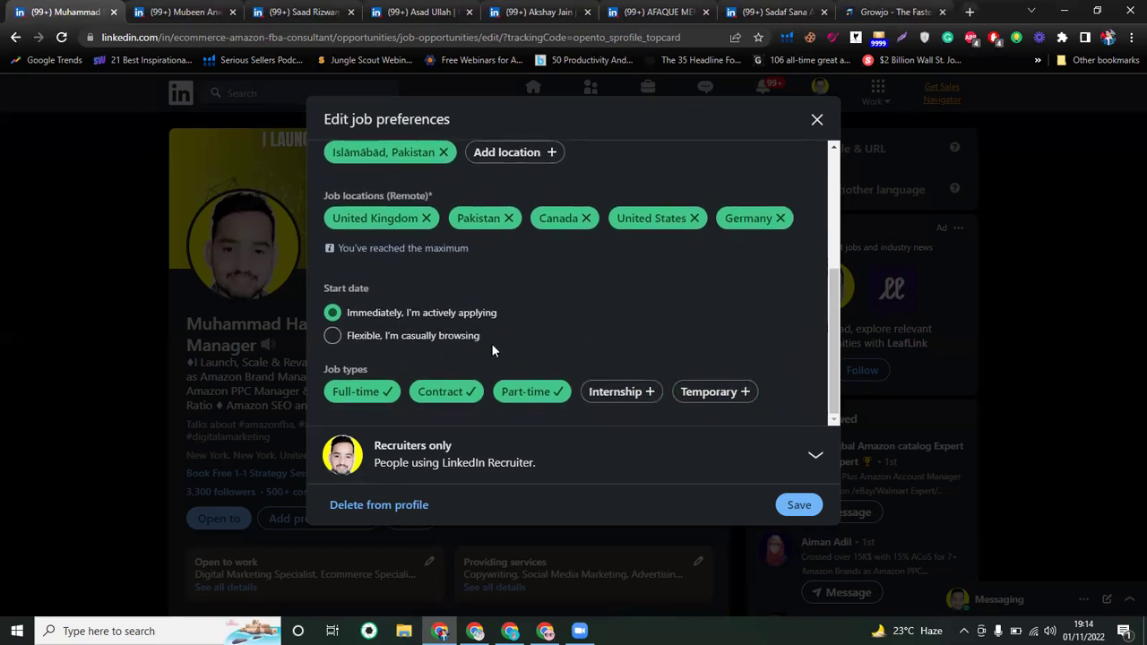
Replace Pakistan with Australia in the remote job locations of the job preferences
scroll(491, 349, up, 2)
scroll(448, 320, up, 1)
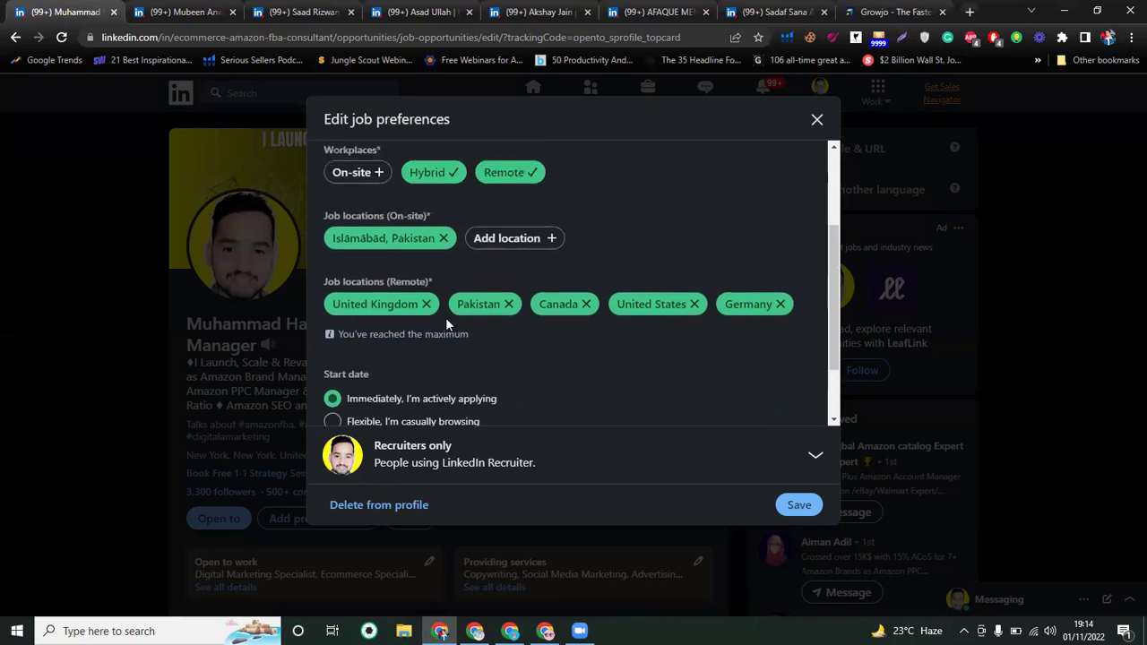
click(507, 321)
scroll(499, 260, up, 1)
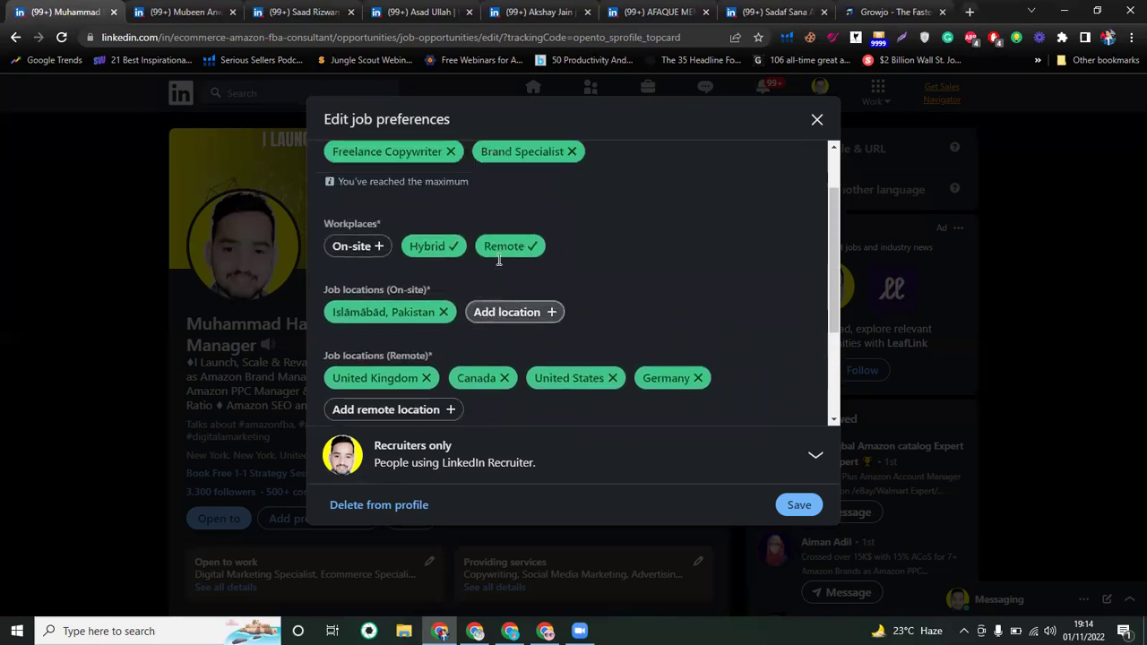
scroll(556, 363, down, 1)
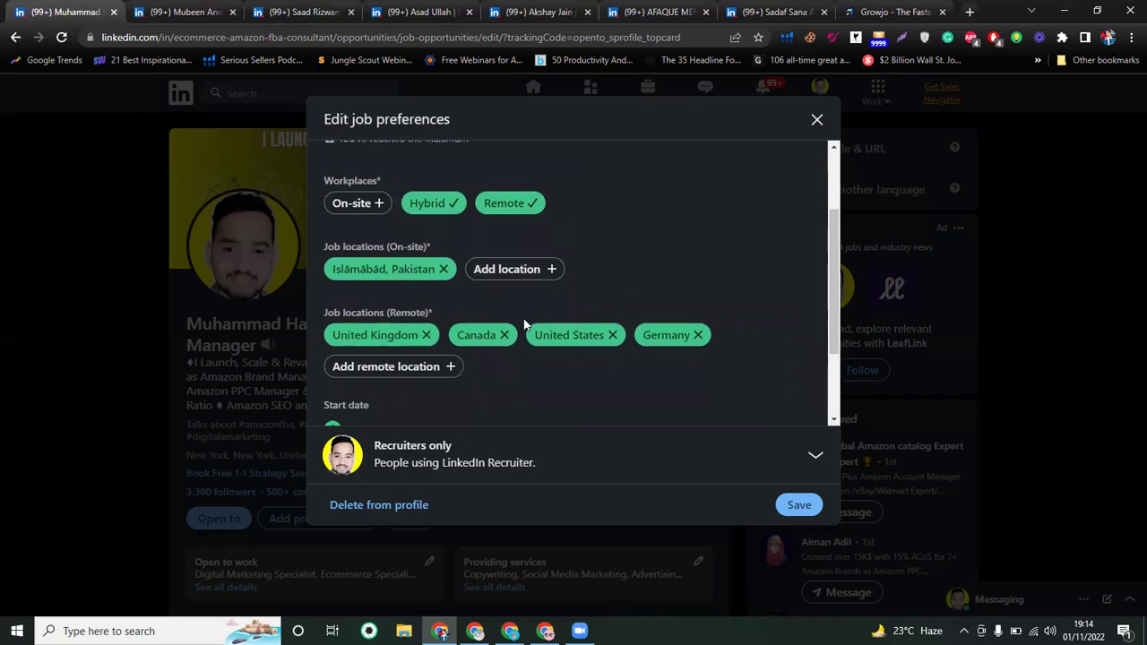
click(428, 364)
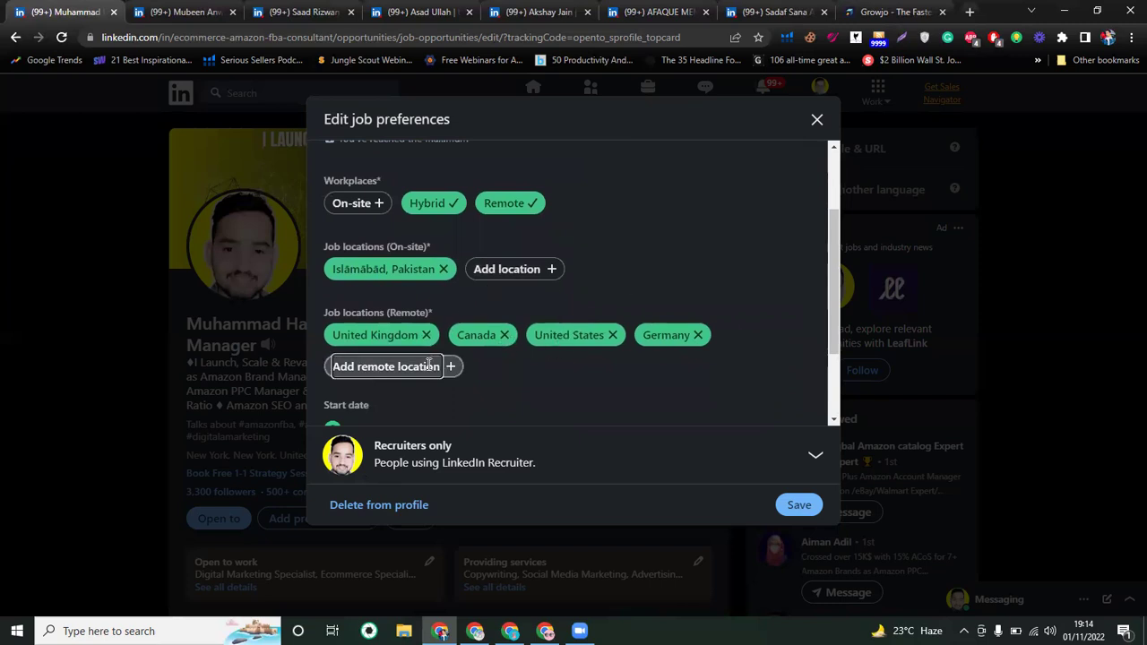
text(Au)
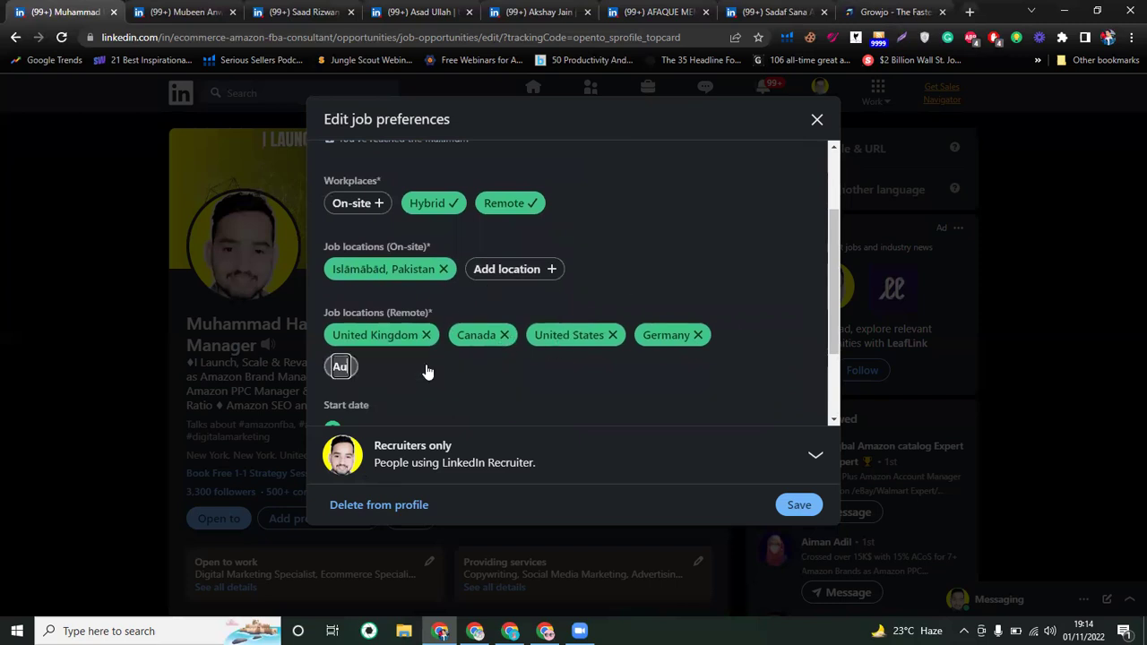
text(stra)
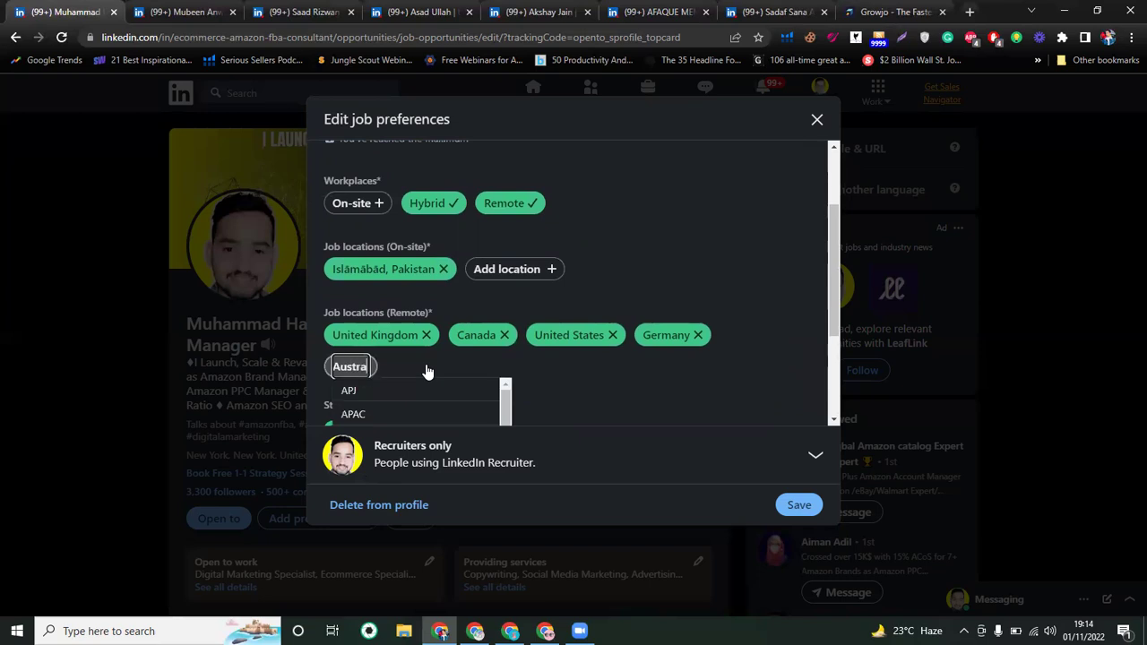
click(408, 397)
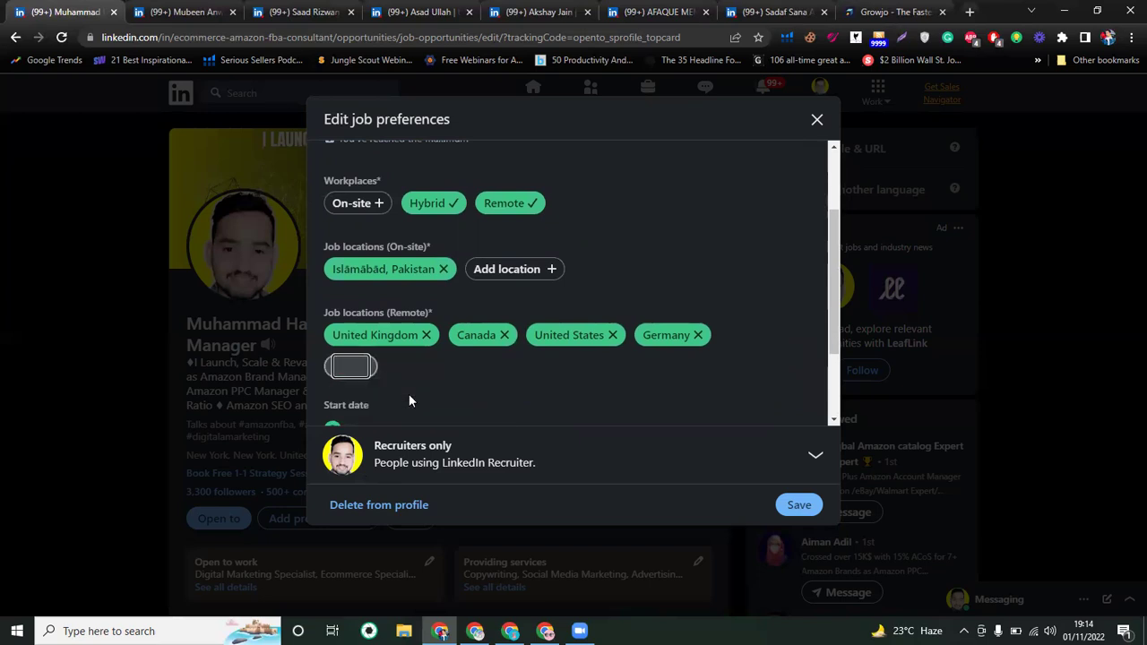
Make the Open to work status visible to all LinkedIn members and save the job preferences, declining to start a post
scroll(487, 387, up, 2)
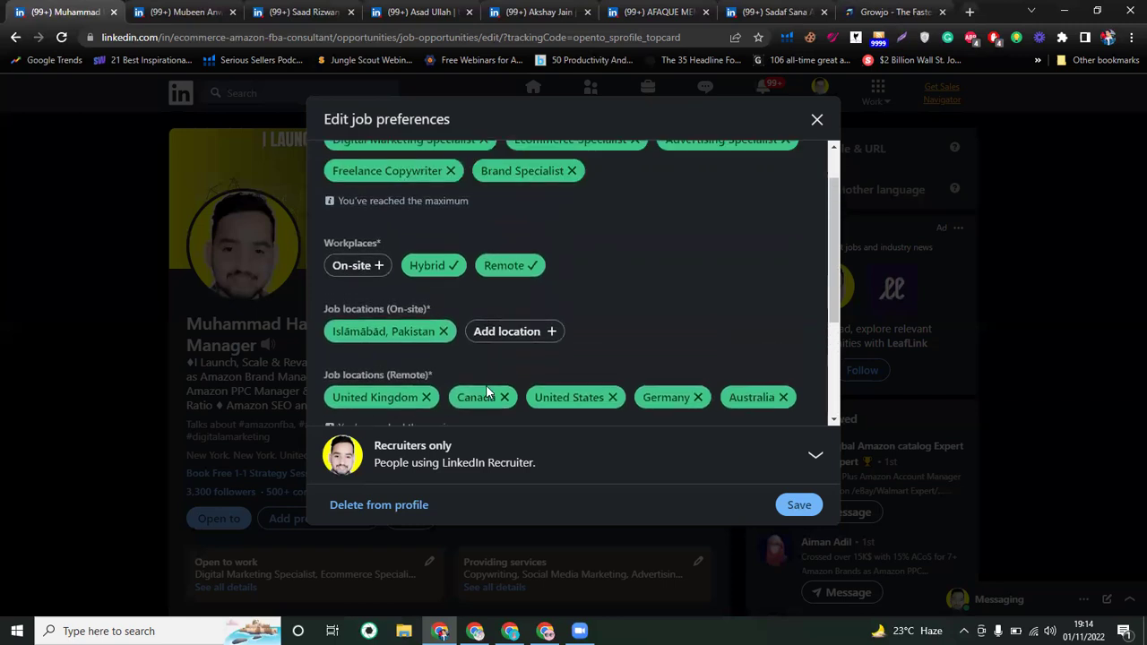
scroll(529, 313, down, 2)
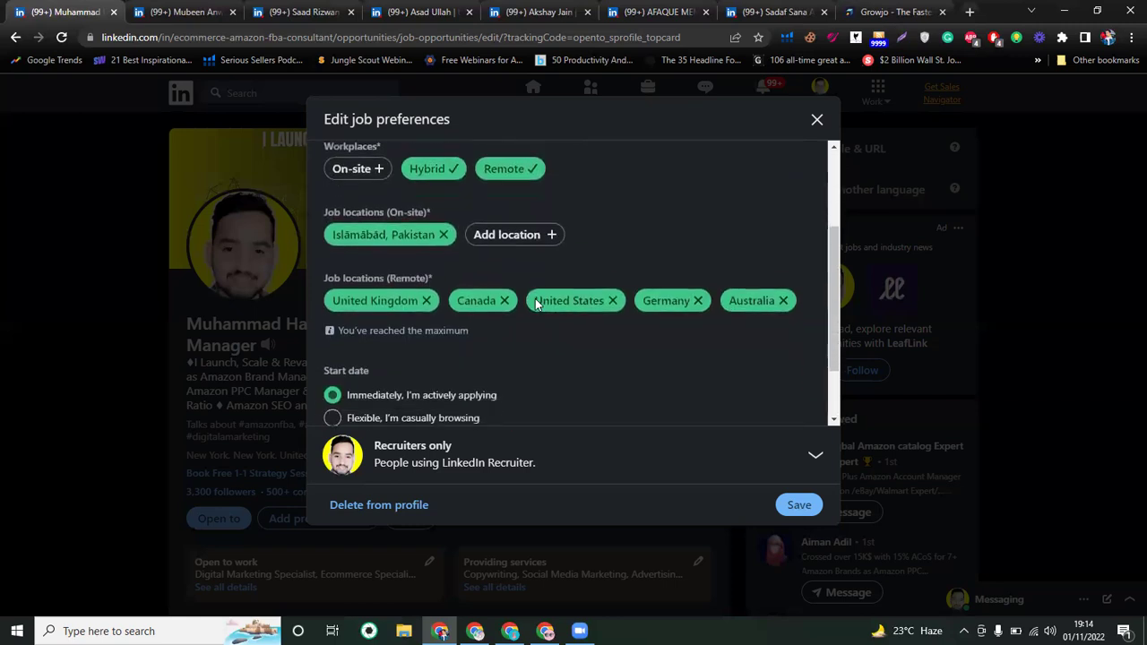
scroll(581, 337, down, 1)
scroll(673, 331, up, 1)
scroll(664, 330, up, 1)
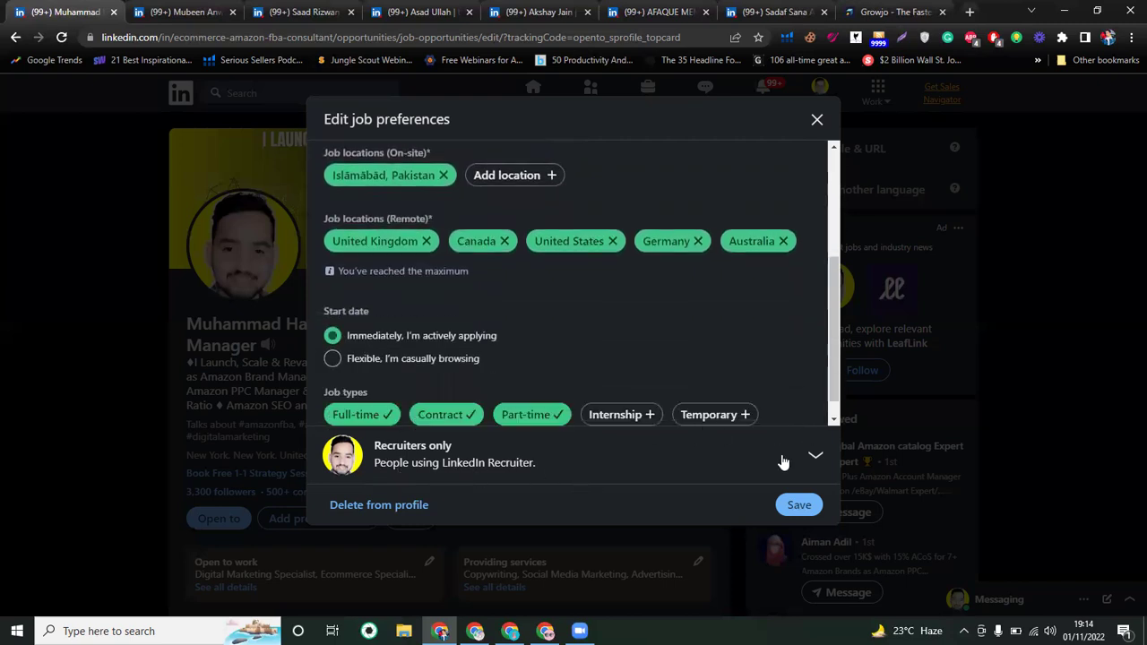
click(813, 456)
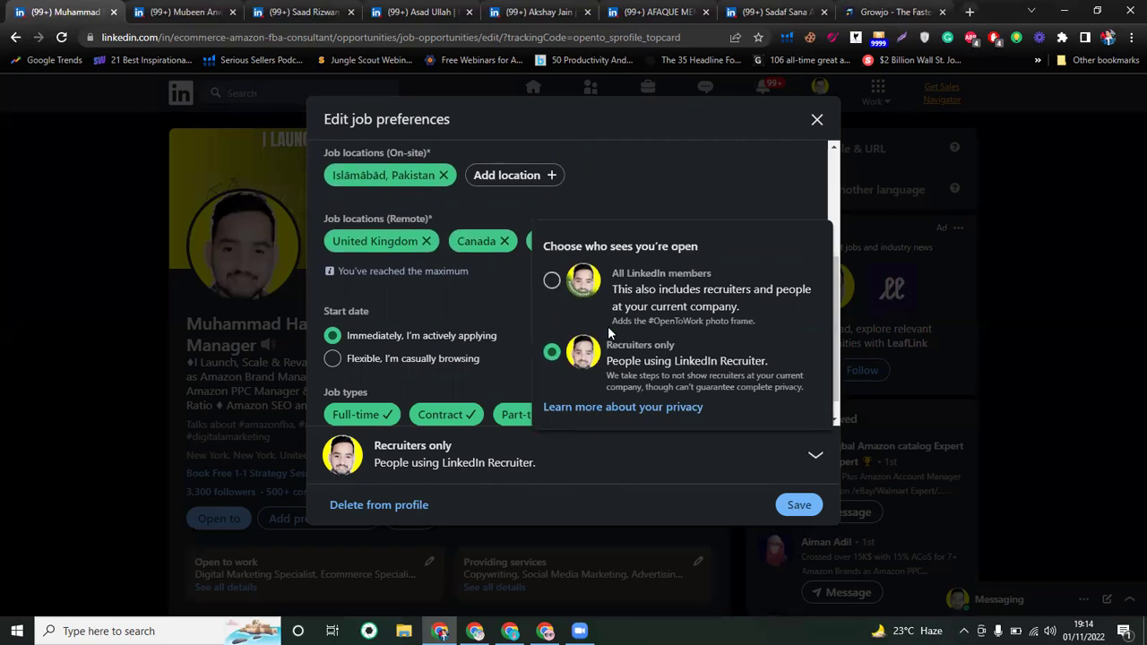
click(555, 278)
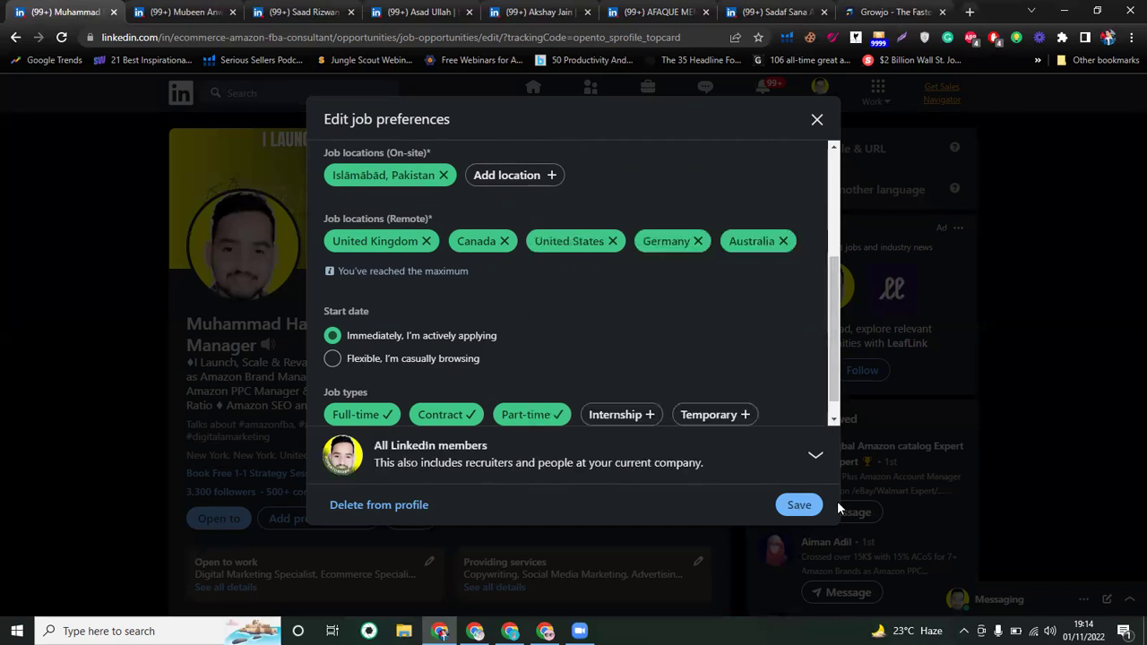
click(806, 508)
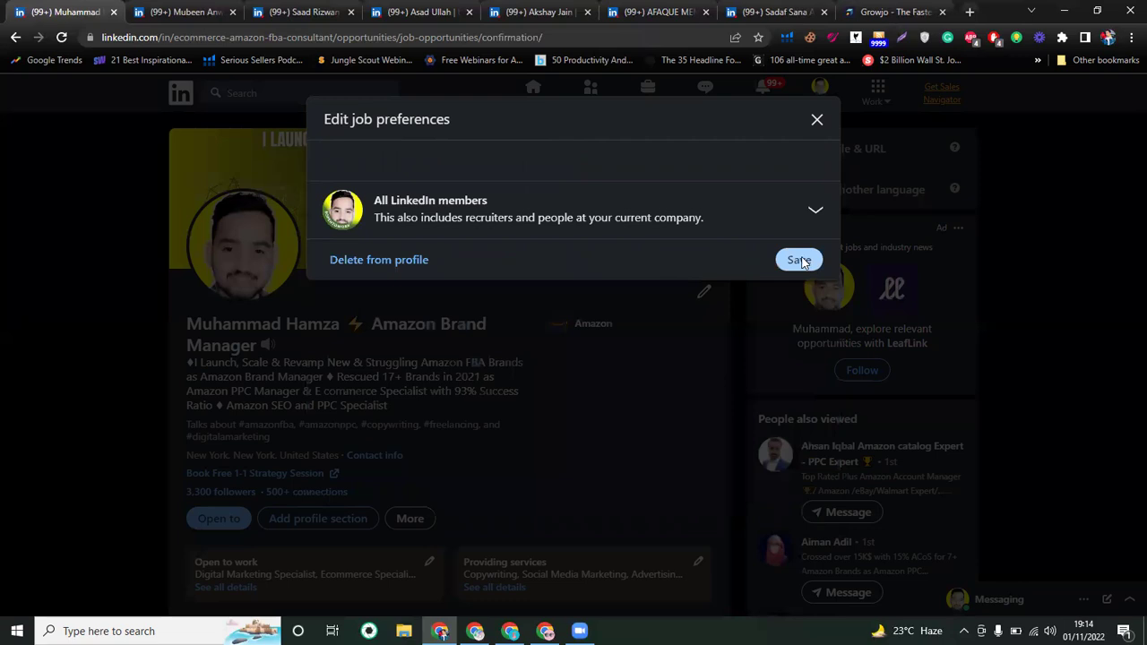
click(800, 260)
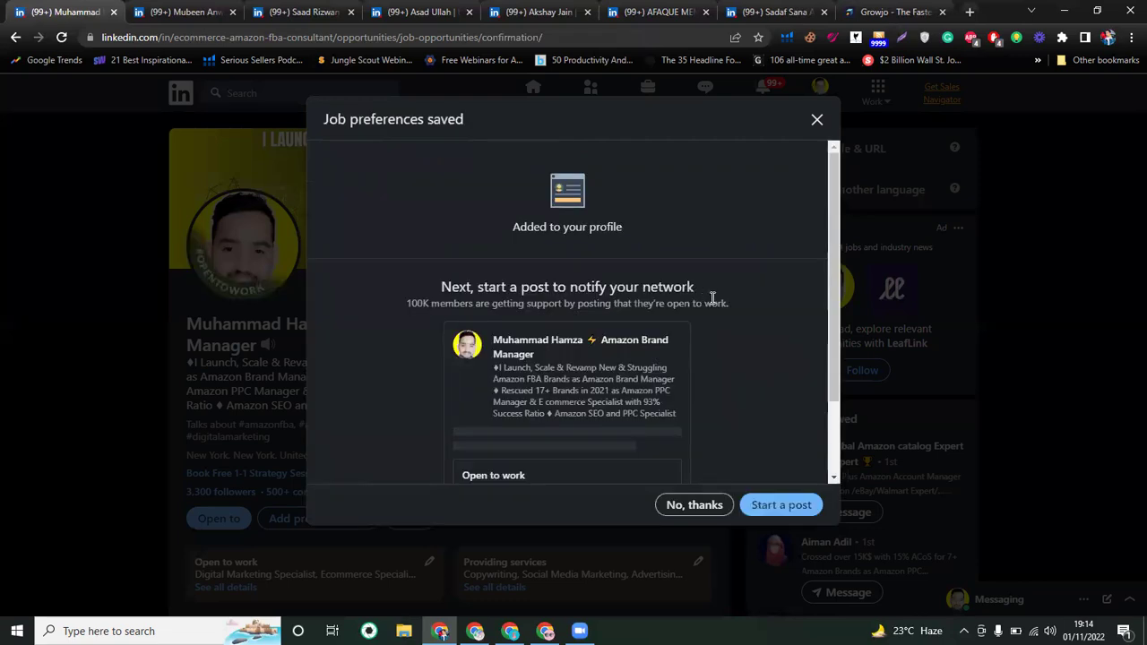
click(692, 506)
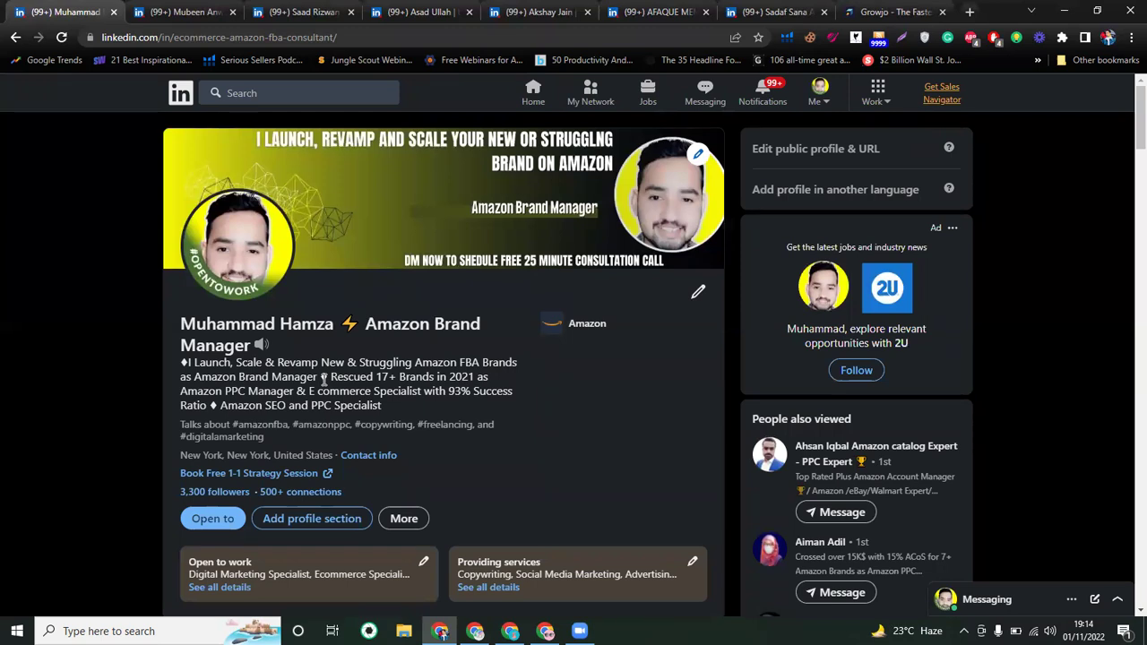
Open the Amazon brand manager's services page for editing and read its About text through to the closing line
scroll(681, 499, down, 2)
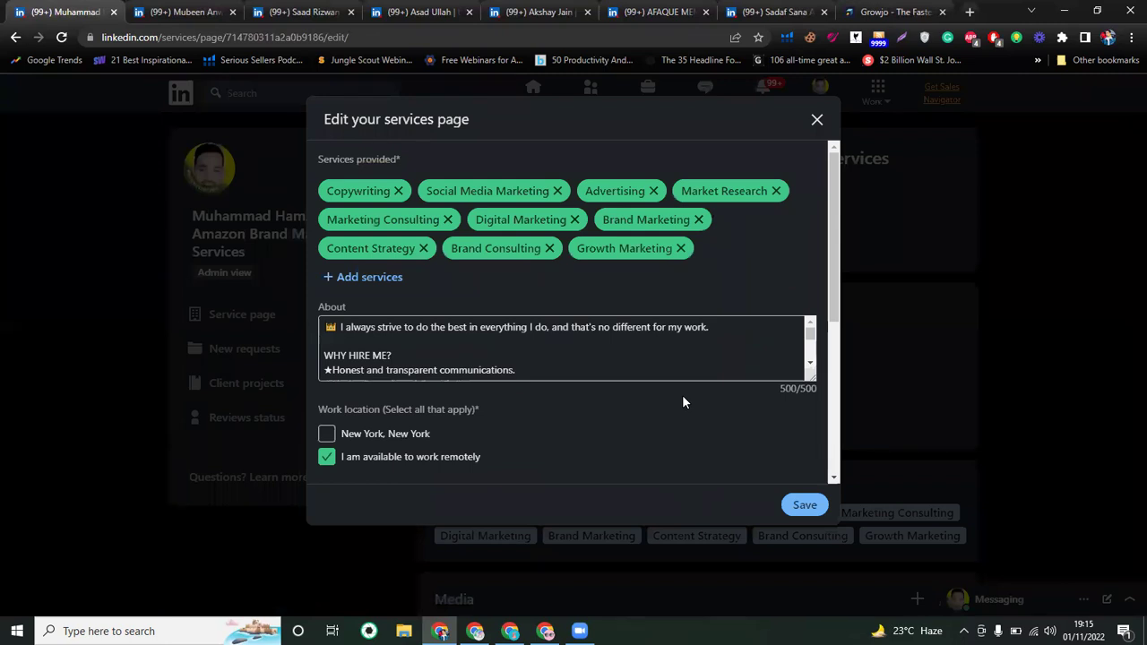
click(620, 350)
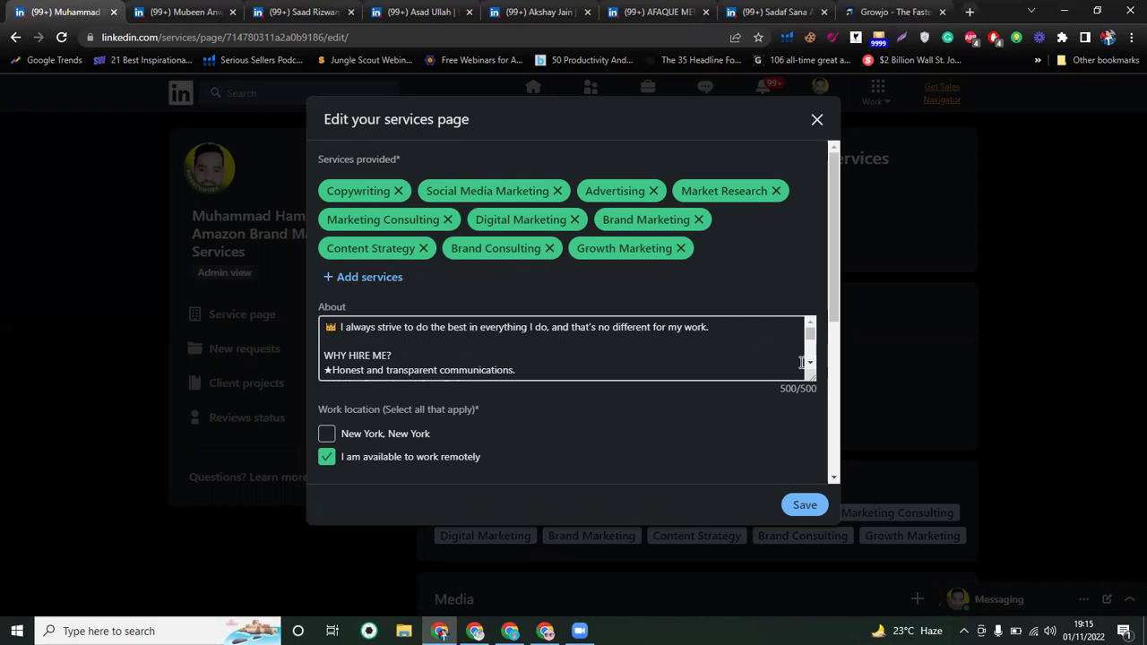
scroll(718, 377, down, 5)
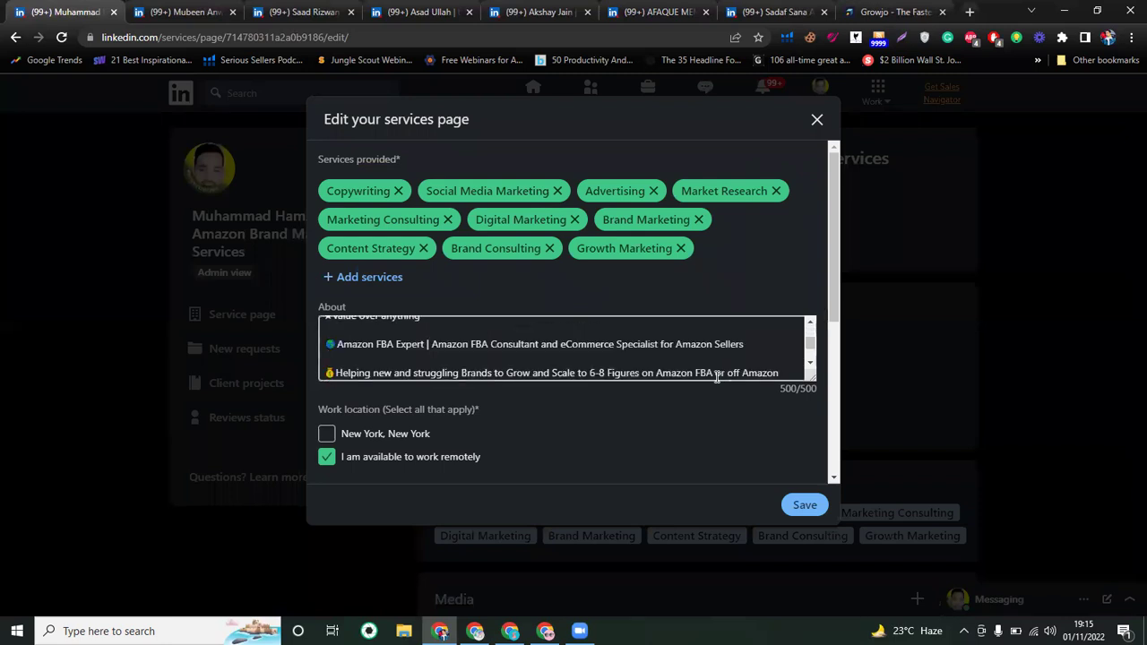
click(490, 370)
click(464, 361)
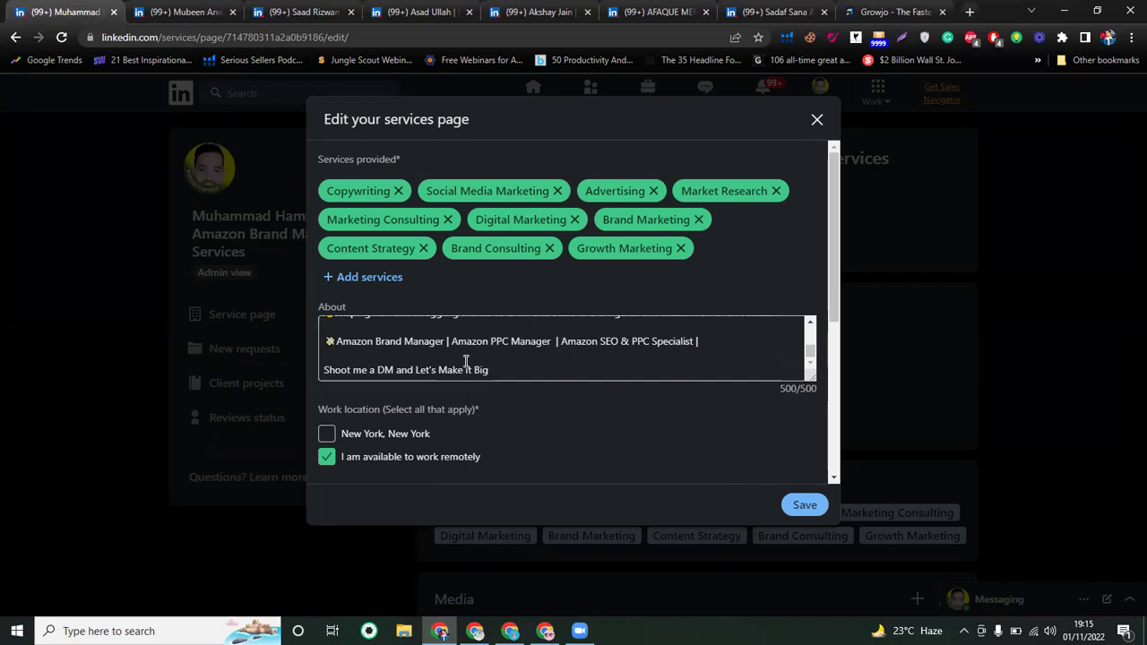
scroll(465, 361, down, 1)
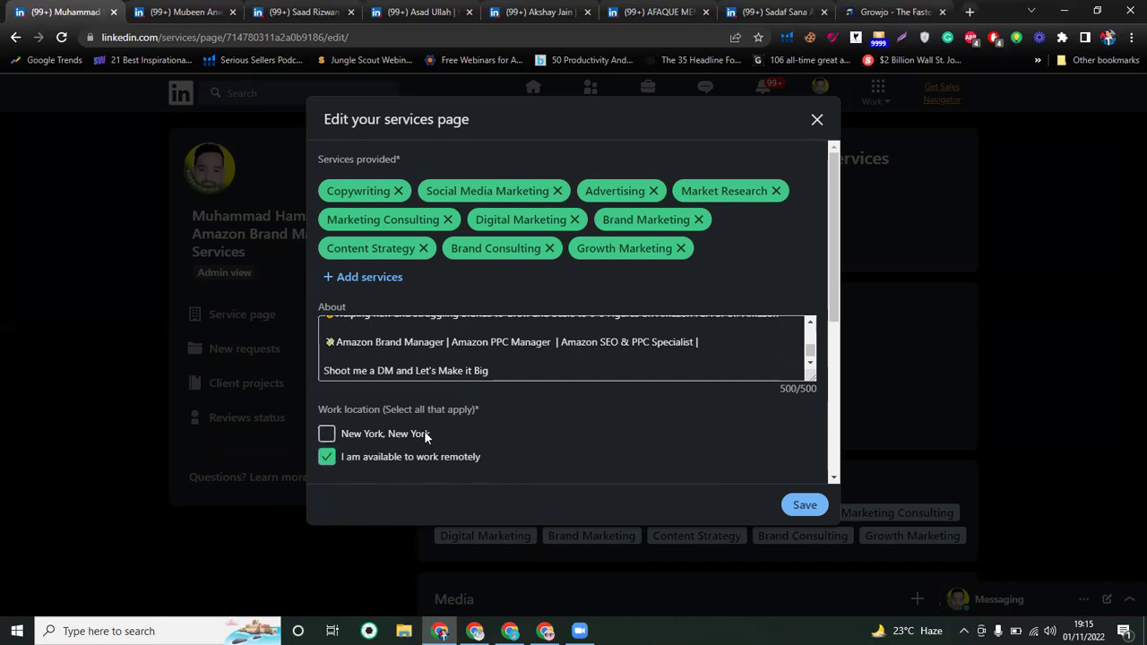
Review the work location, reviews visibility, client requests and page visibility settings of the services page, and save the page
scroll(424, 431, down, 1)
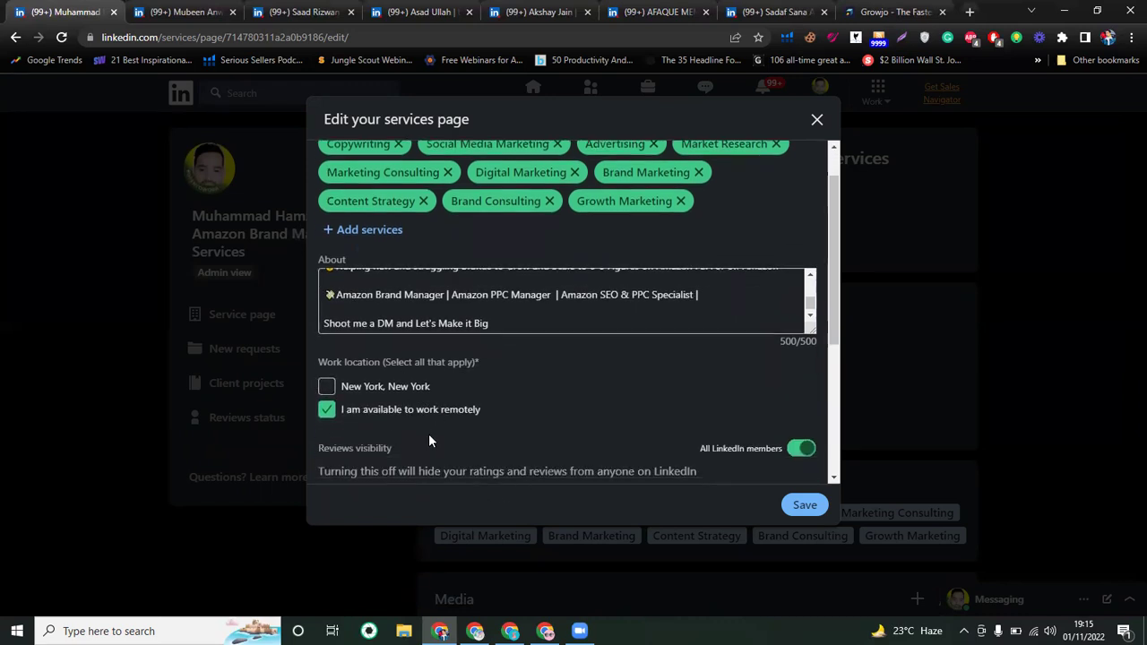
scroll(409, 433, down, 2)
scroll(421, 422, down, 2)
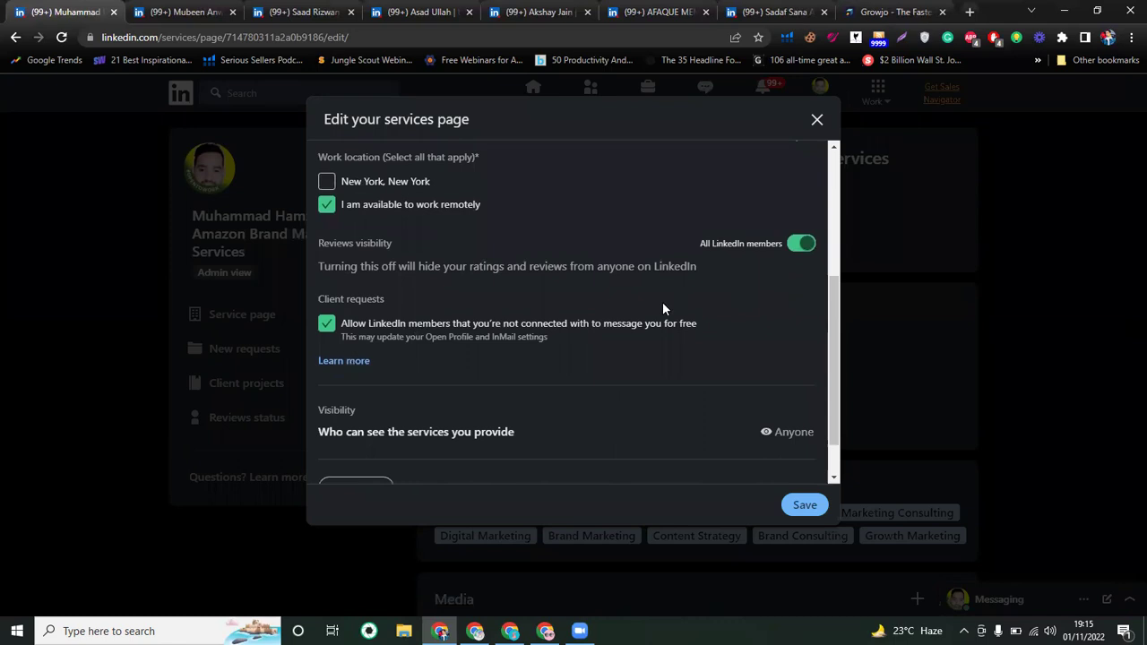
scroll(662, 303, down, 1)
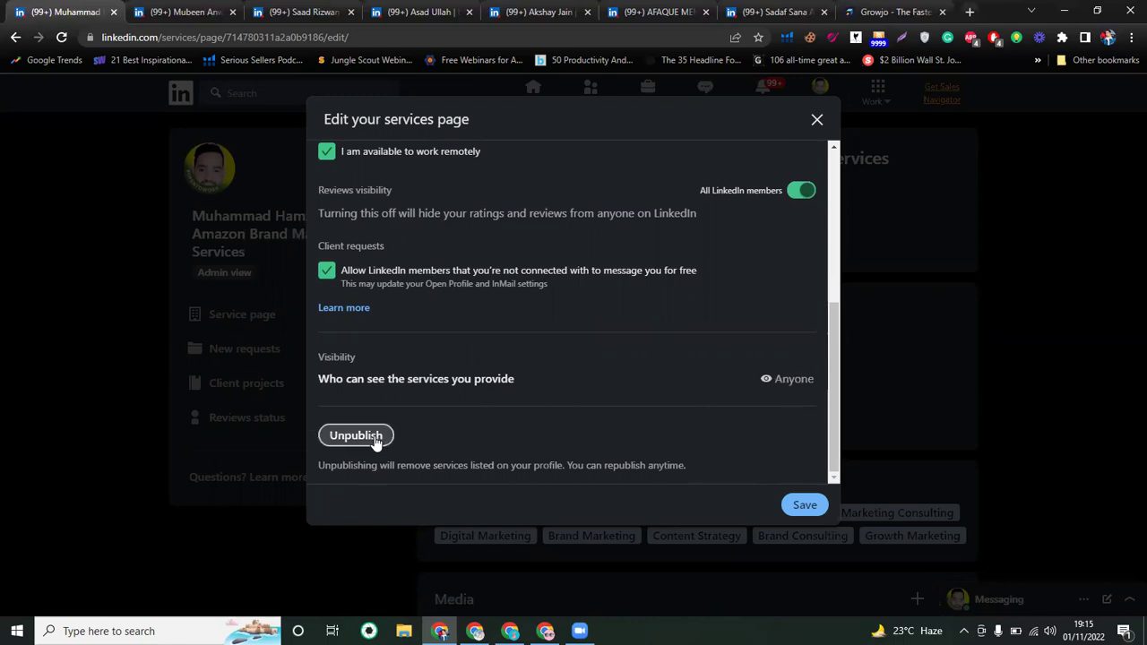
scroll(646, 363, up, 4)
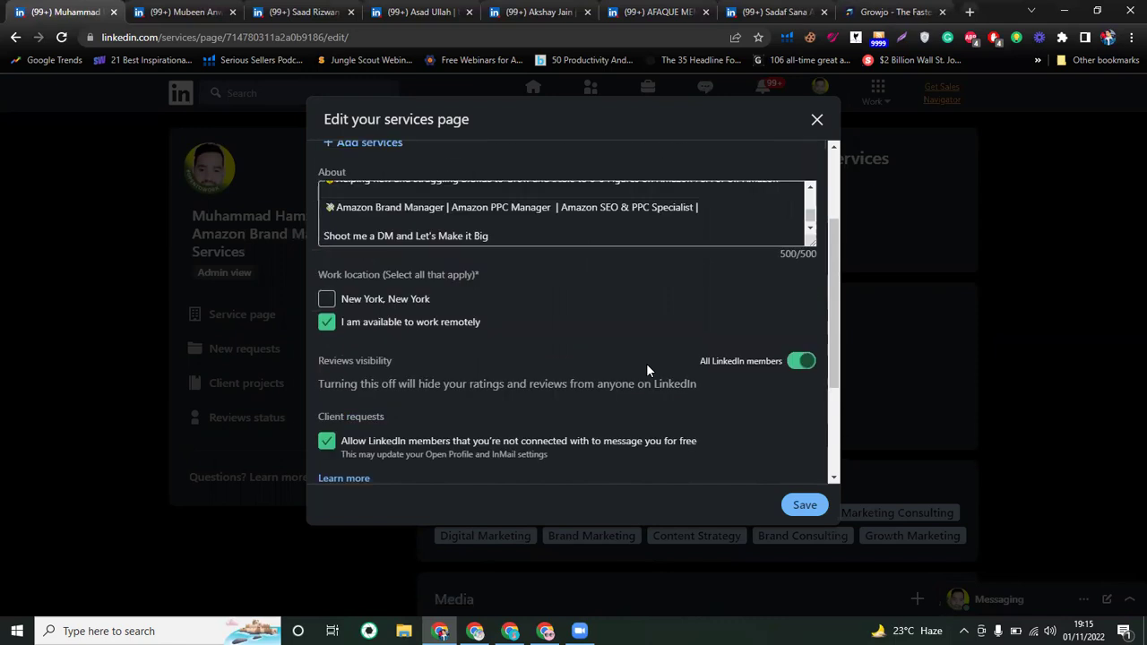
click(805, 507)
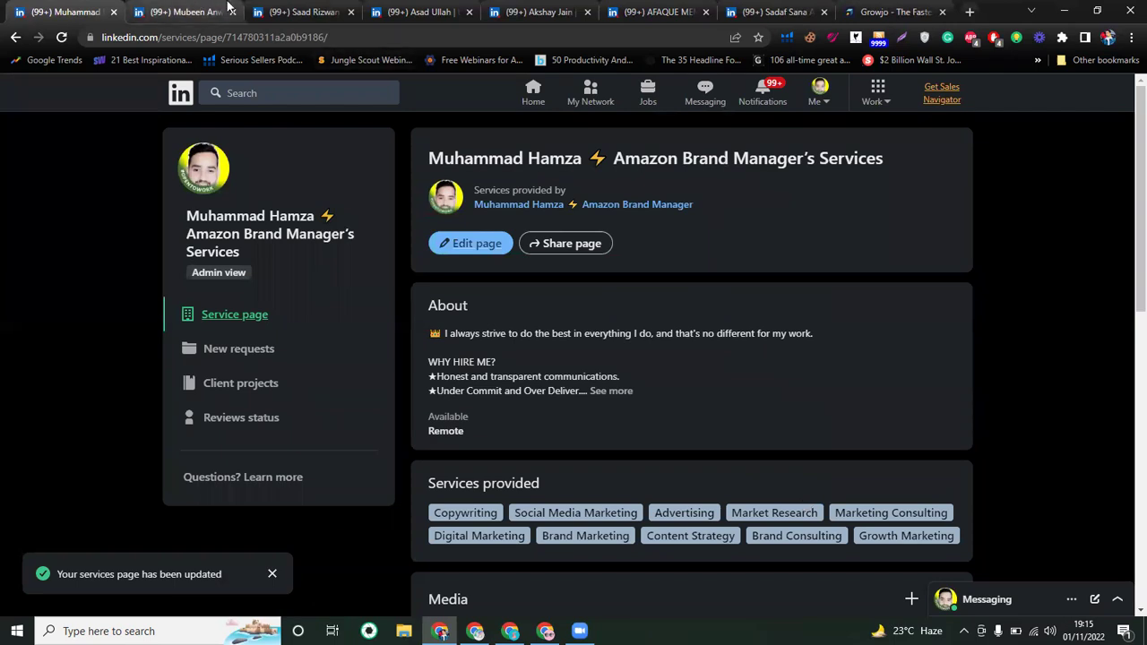
Open the full details of the services provided on the graphic designer's profile
click(301, 12)
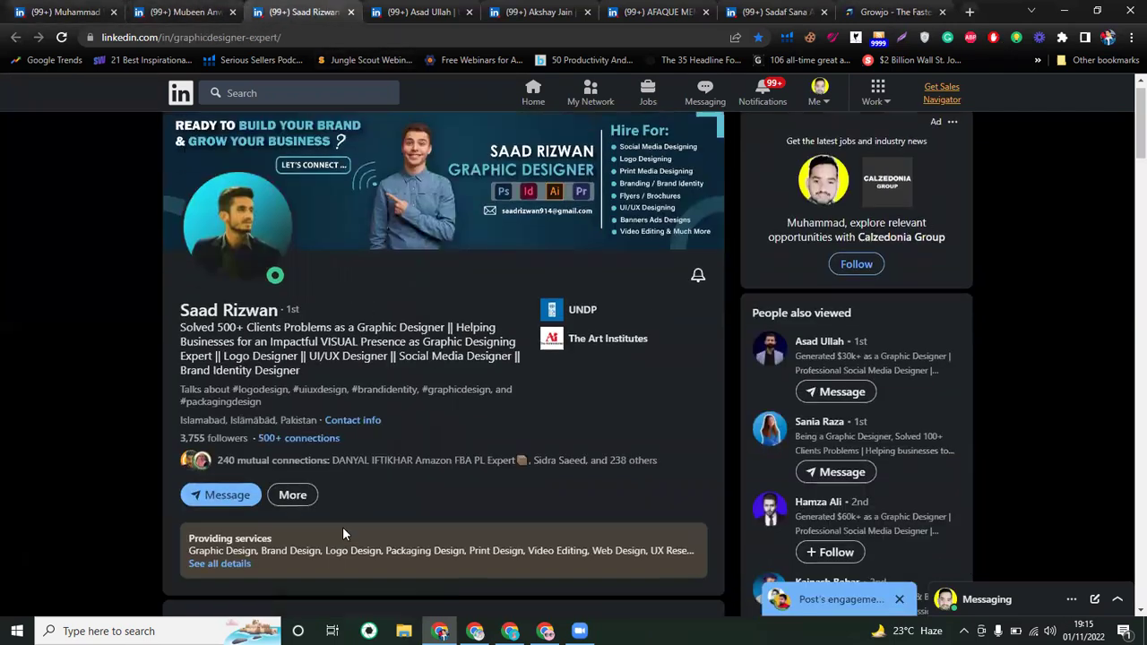
scroll(342, 529, down, 3)
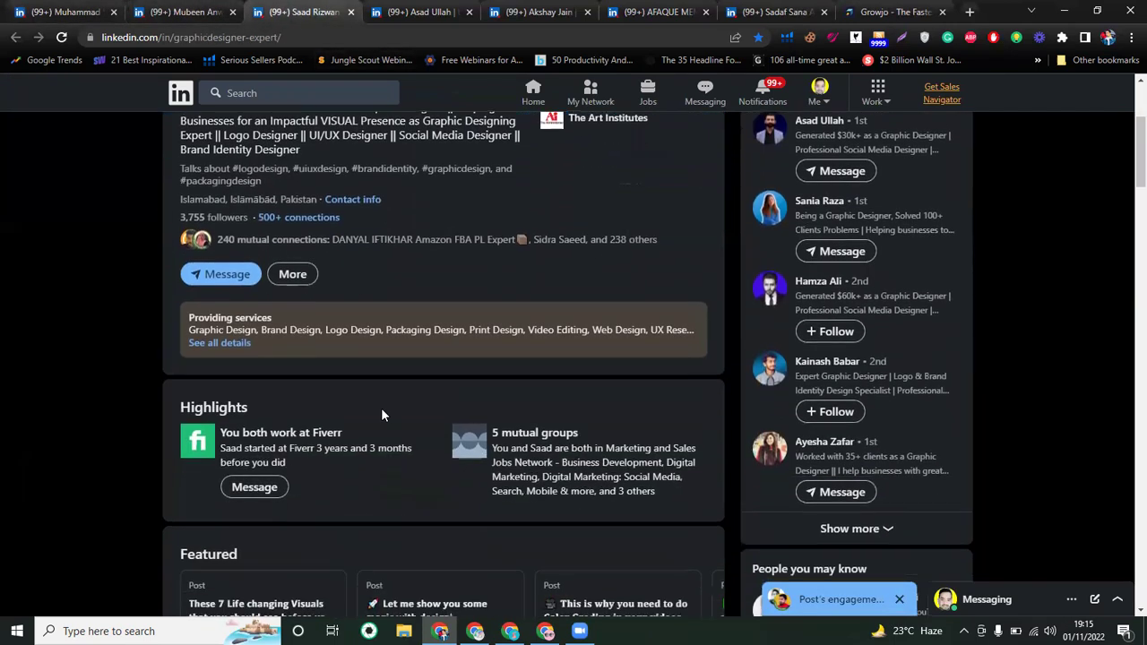
click(226, 344)
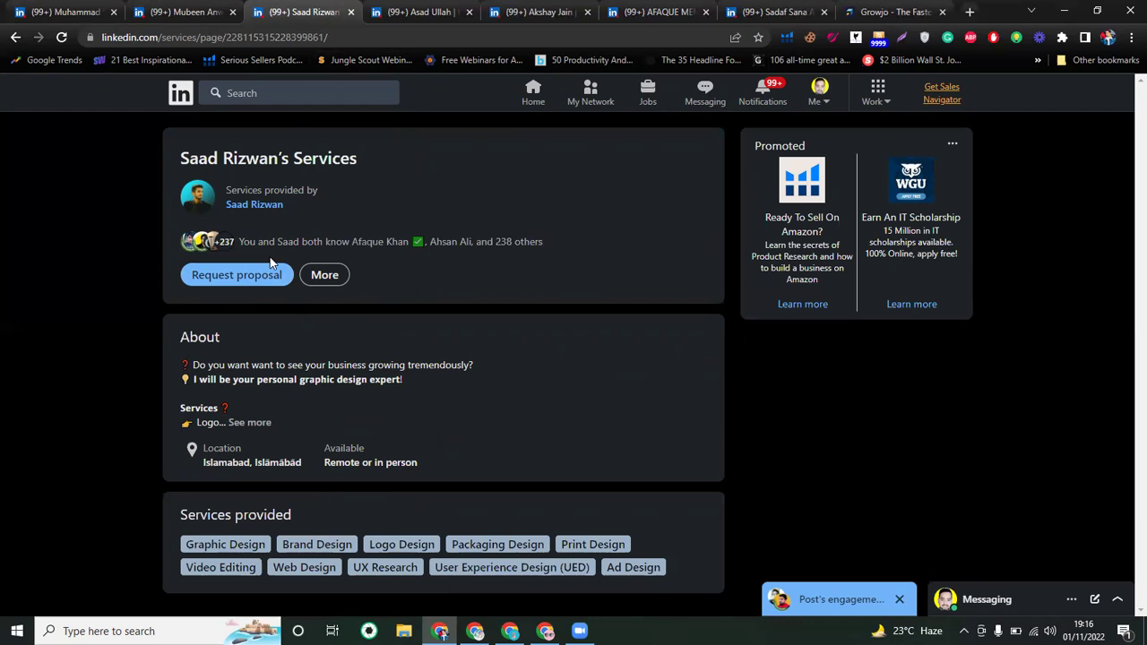
Switch to the Amazon brand manager's services page and go back from it to the profile, leaving the services editor without changes
click(184, 12)
click(67, 7)
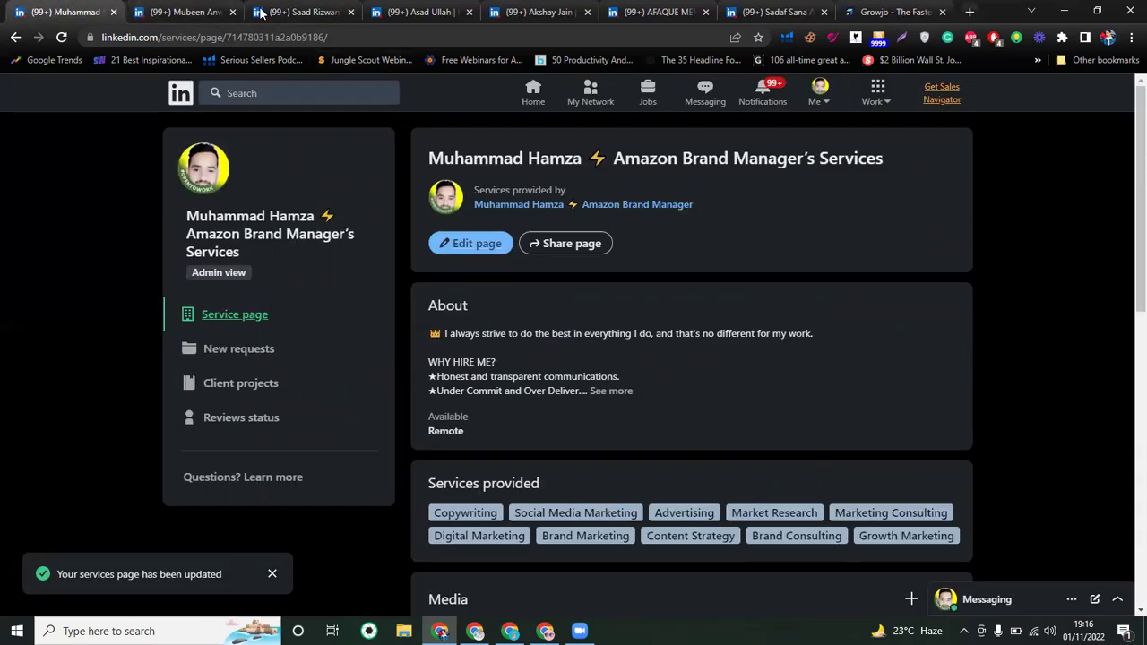
scroll(708, 310, down, 1)
scroll(709, 310, up, 1)
click(17, 38)
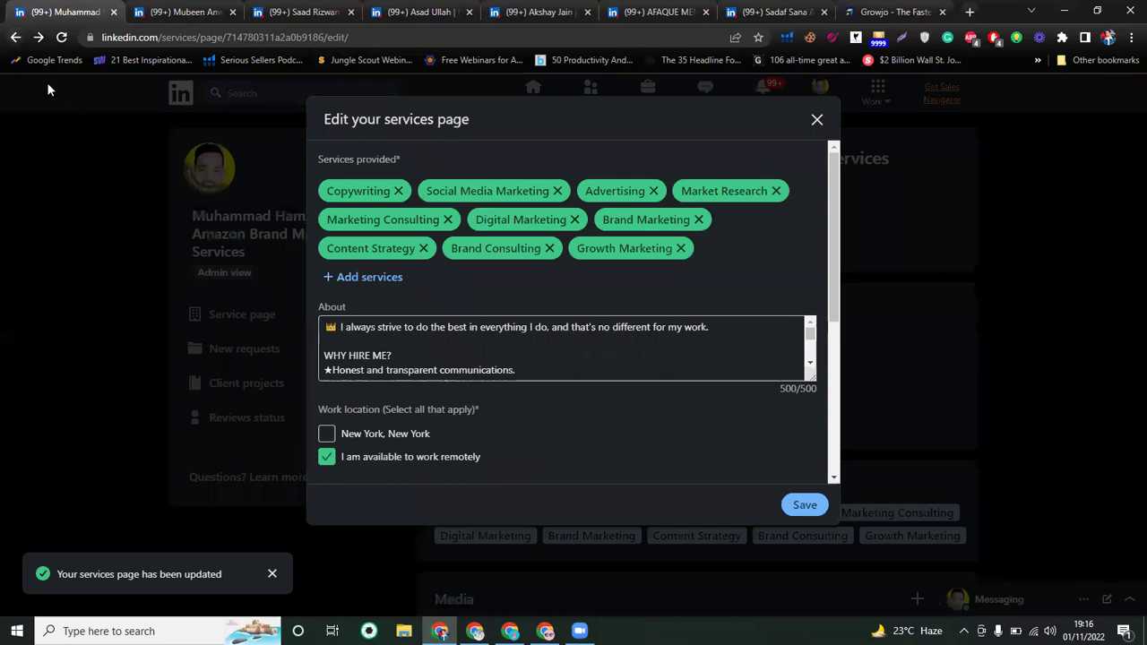
click(817, 122)
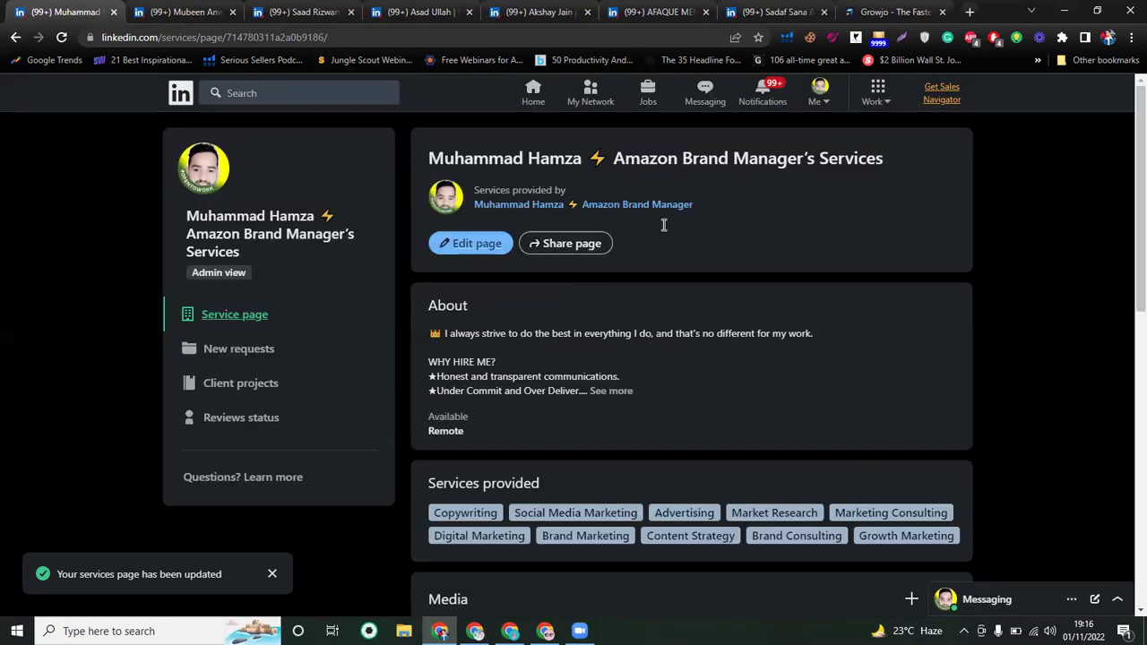
click(15, 38)
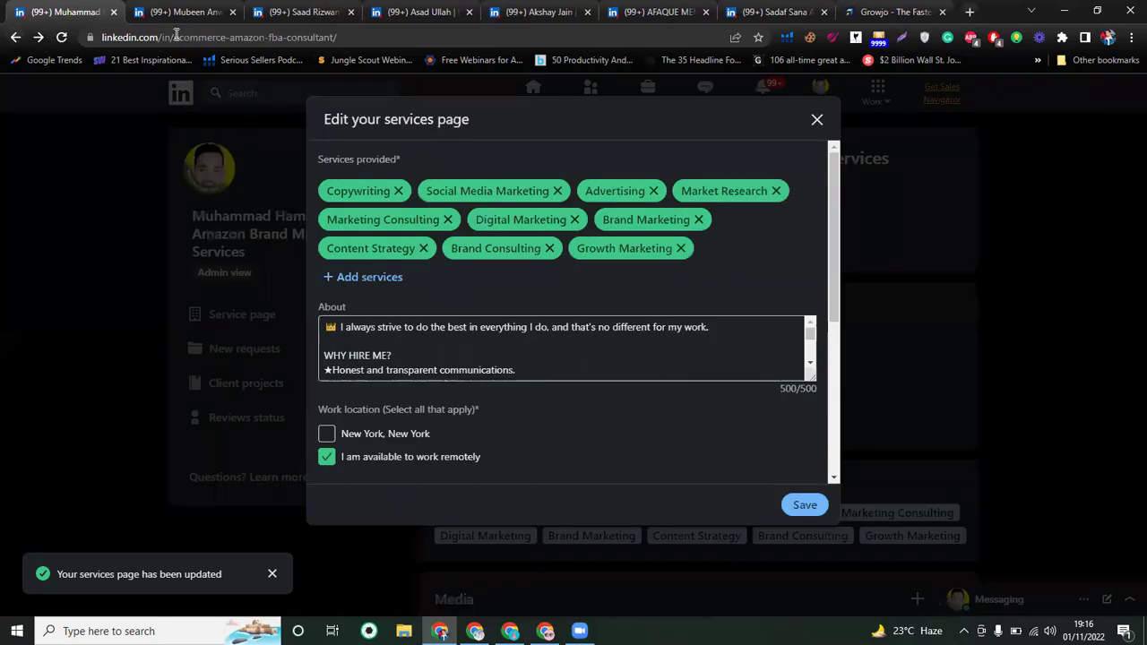
Close the services page editor and review the profile's introduction, Open to work, Providing services and Analytics sections
click(816, 118)
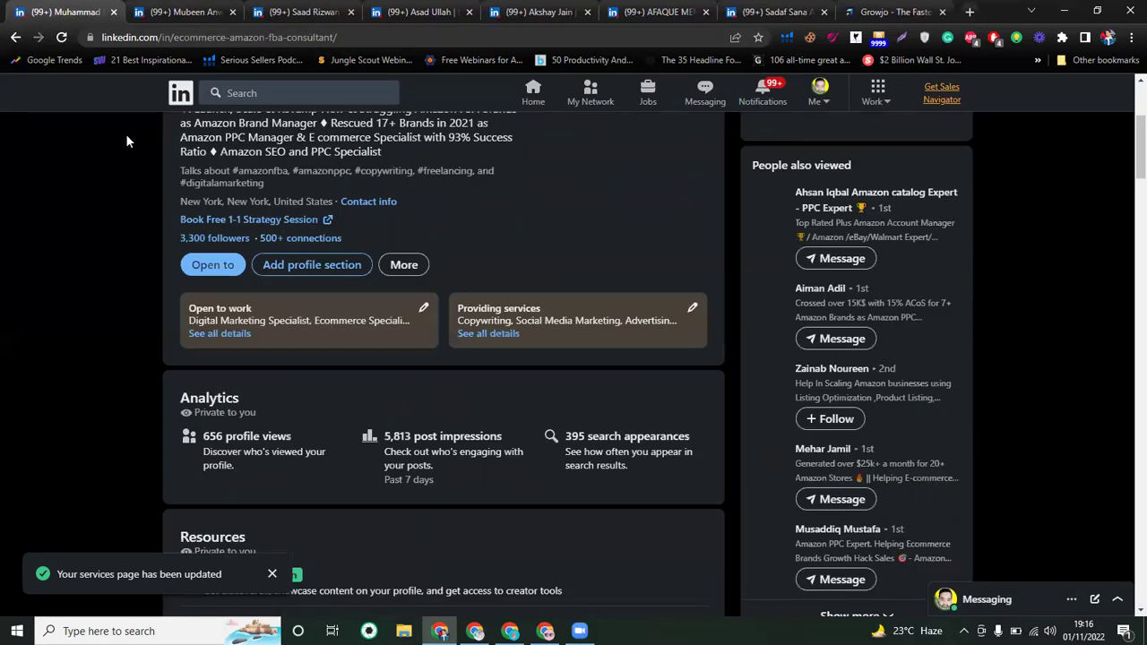
scroll(164, 314, down, 3)
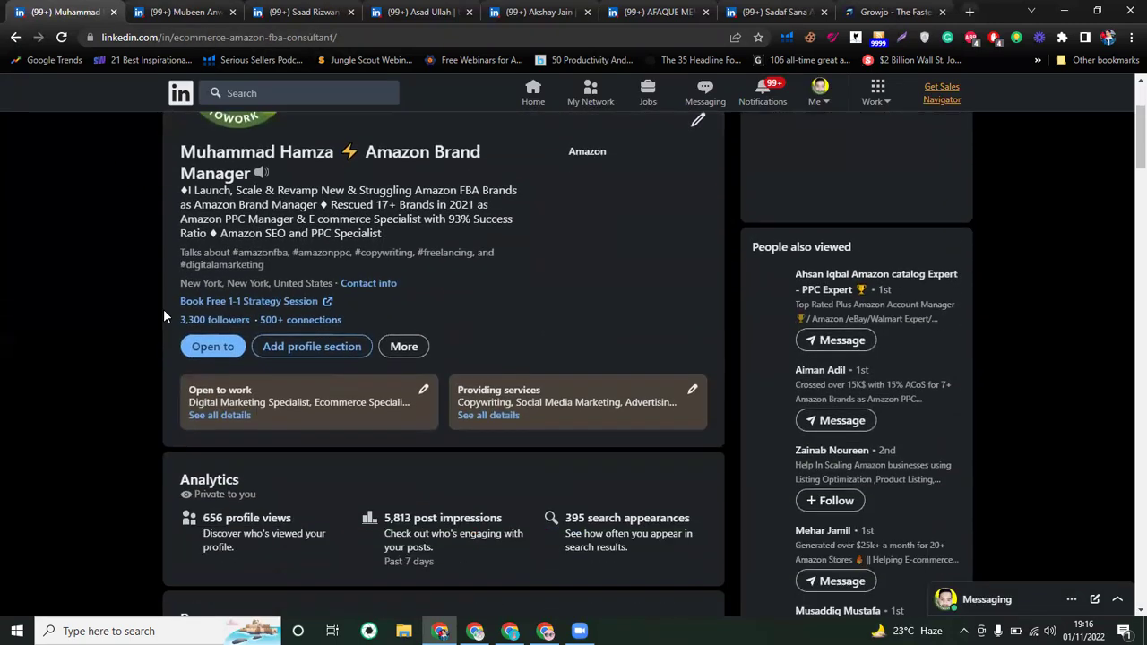
scroll(163, 314, down, 1)
click(819, 92)
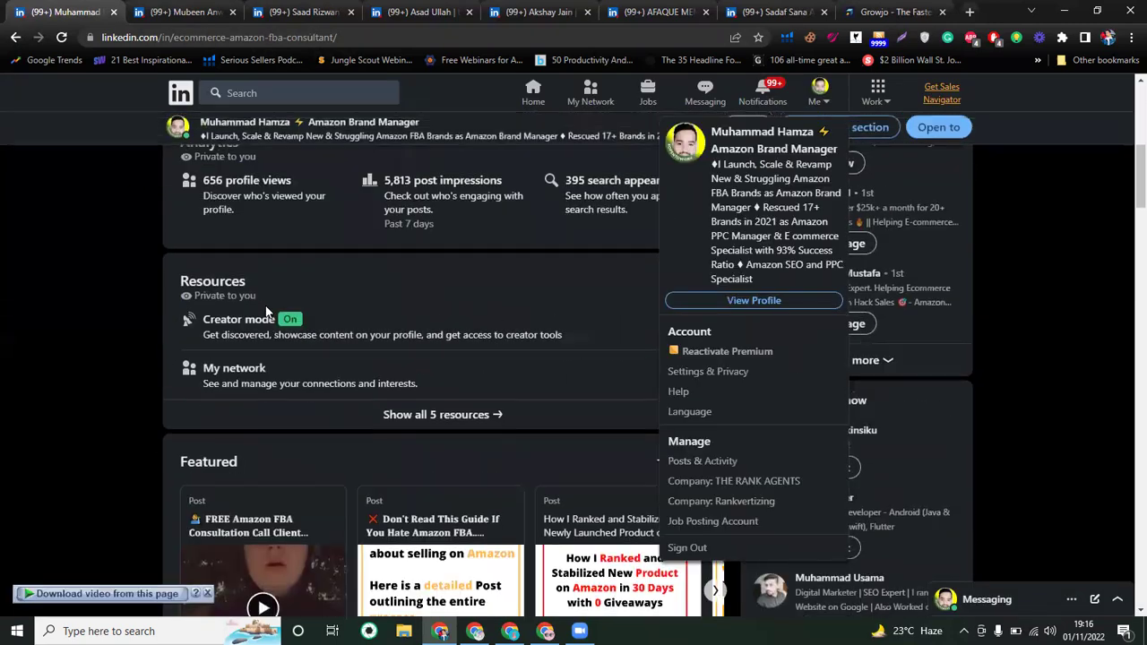
scroll(266, 308, up, 2)
click(1050, 230)
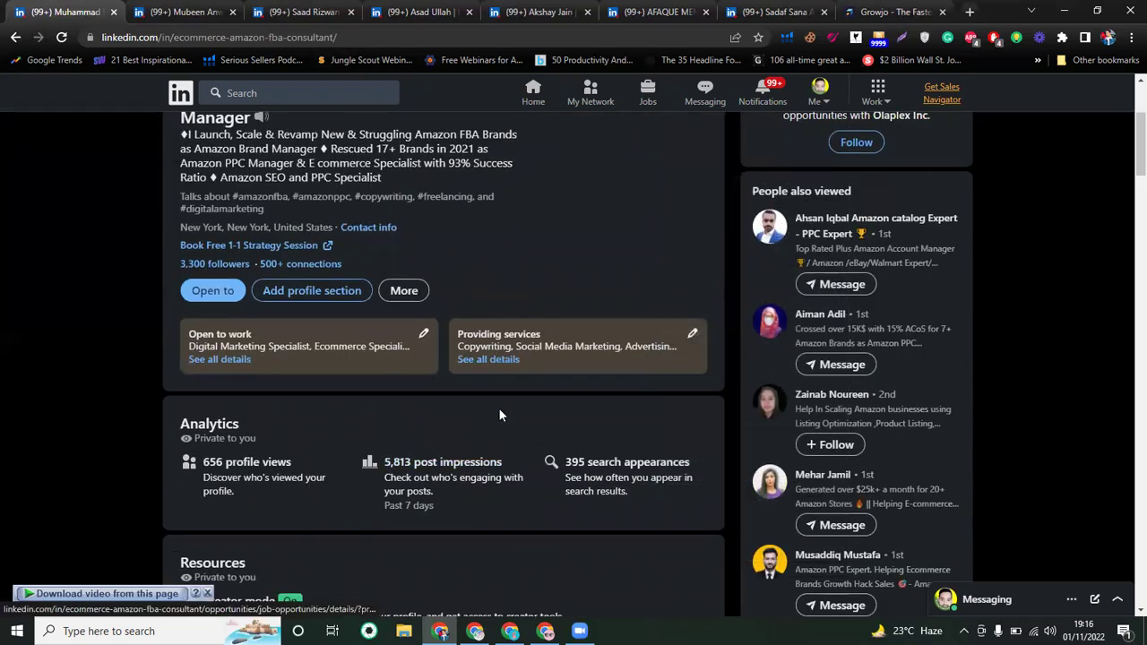
scroll(305, 294, up, 1)
scroll(305, 294, up, 2)
scroll(305, 291, down, 3)
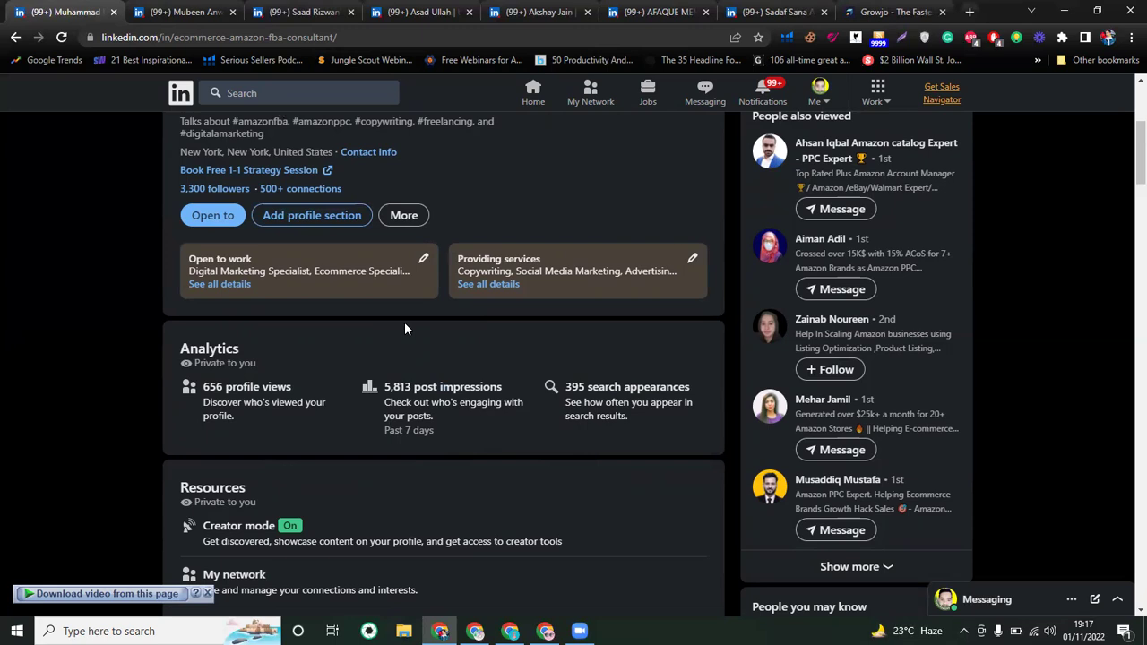
Open the search appearances analytics and review the found keywords, searchers' top companies and top job titles
click(594, 392)
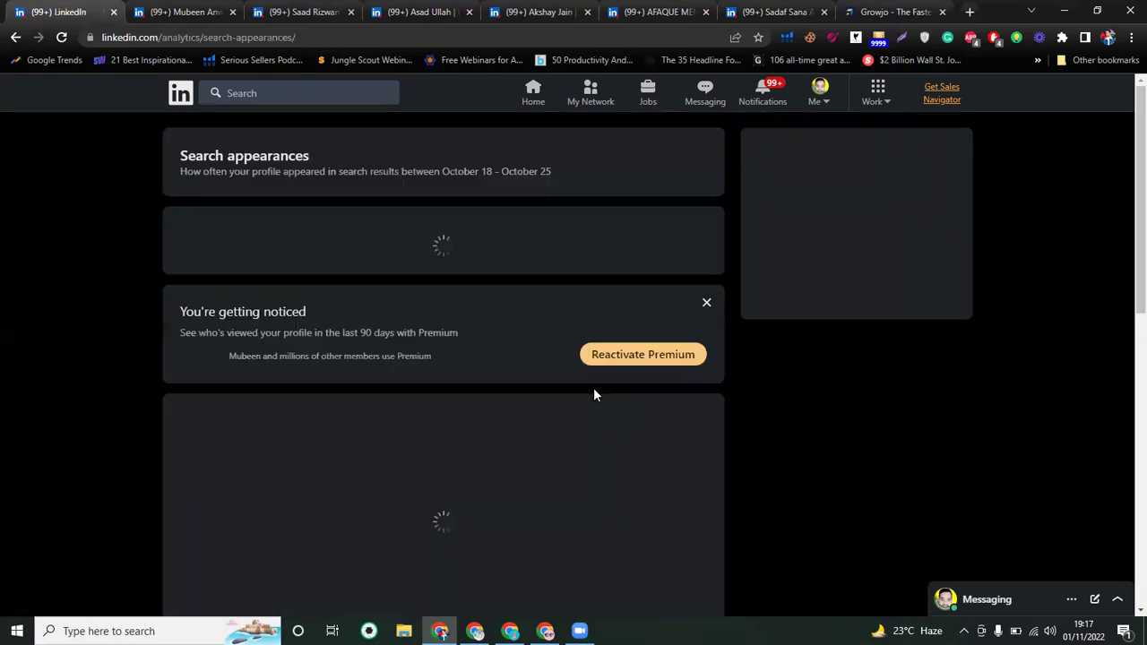
scroll(402, 538, down, 3)
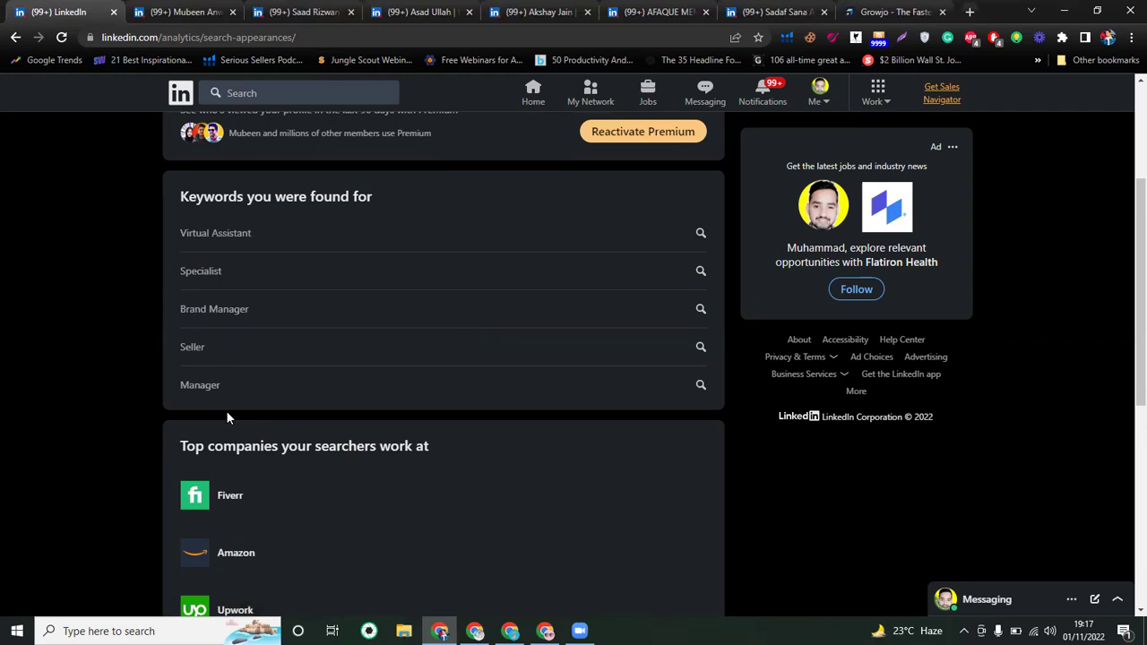
scroll(246, 364, up, 1)
scroll(235, 403, down, 3)
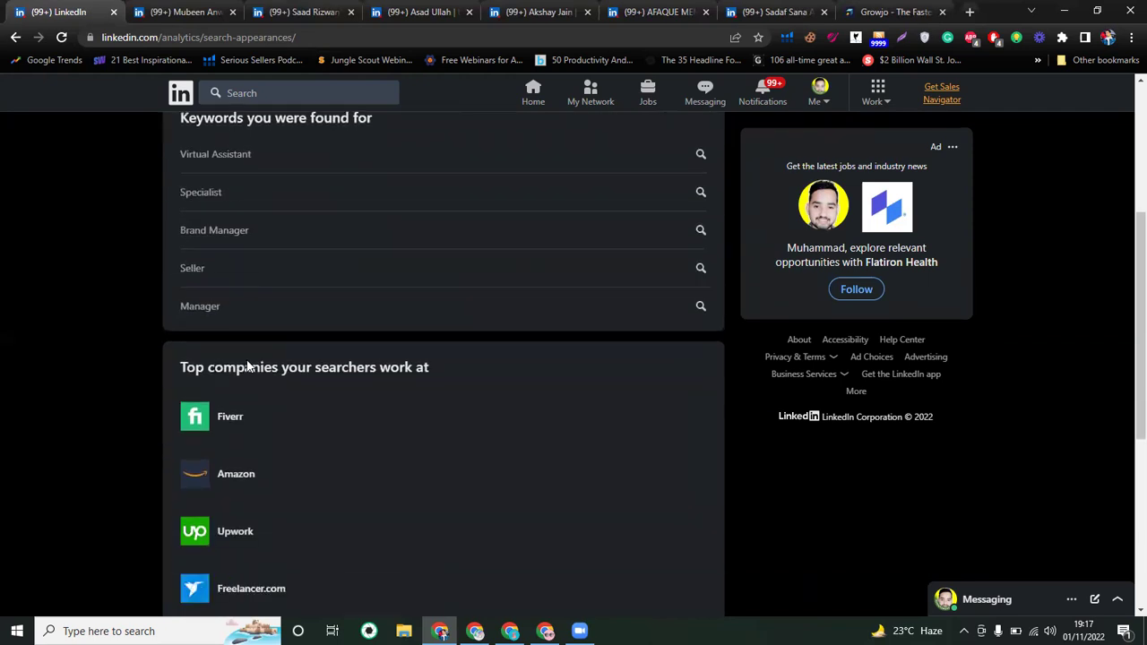
scroll(224, 433, down, 1)
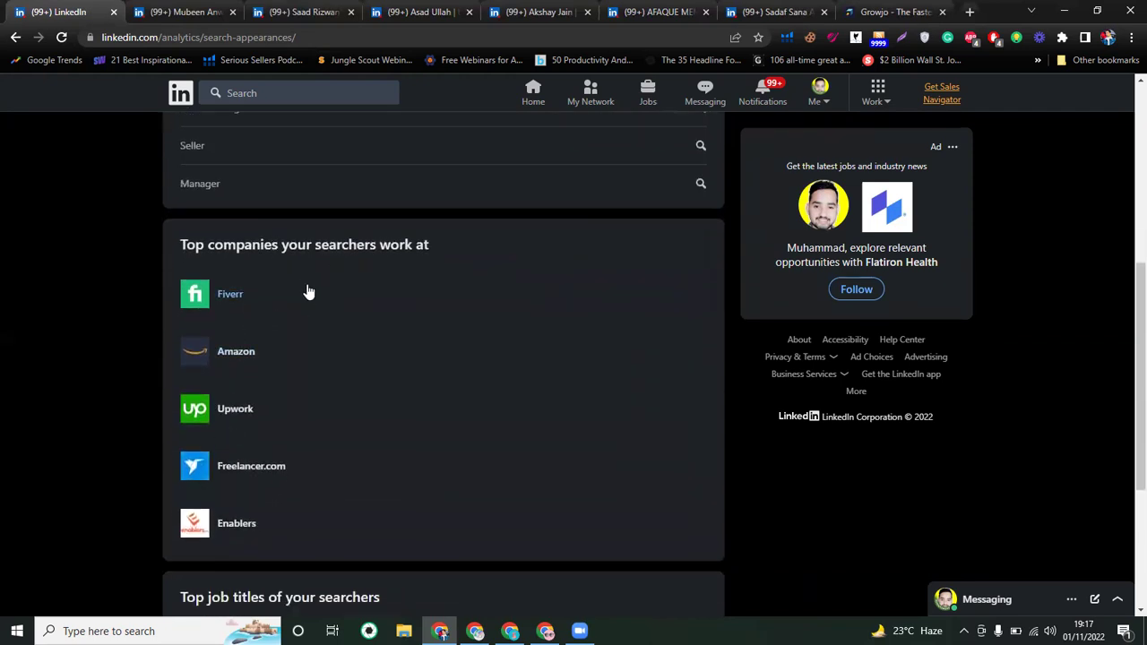
scroll(295, 305, down, 1)
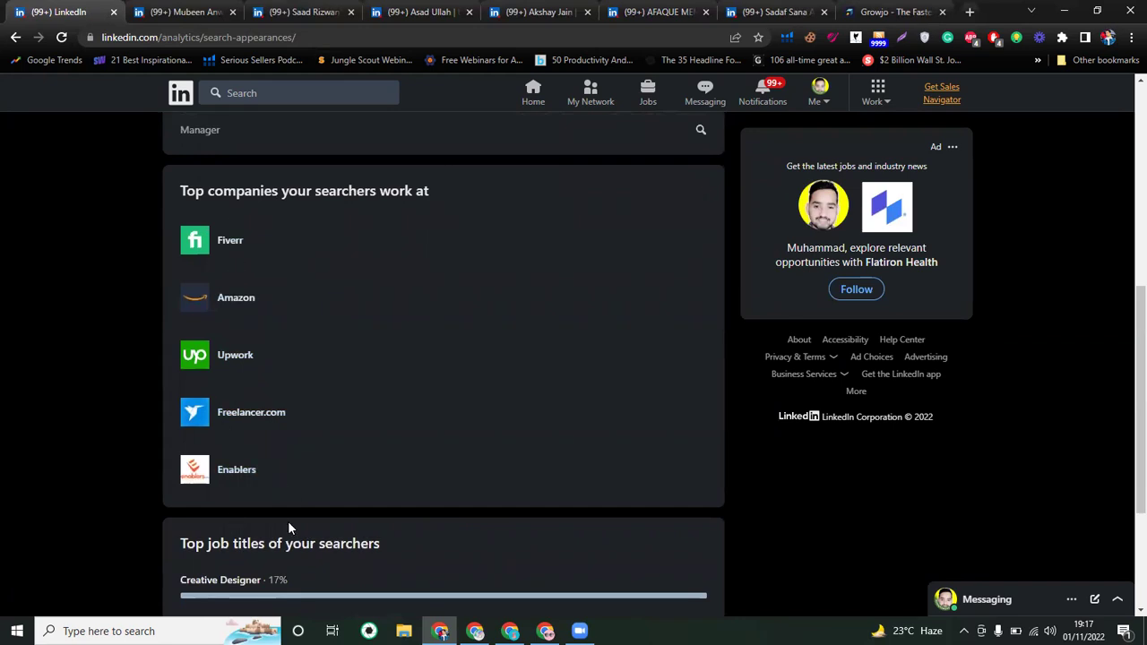
scroll(288, 525, down, 2)
scroll(288, 525, down, 2)
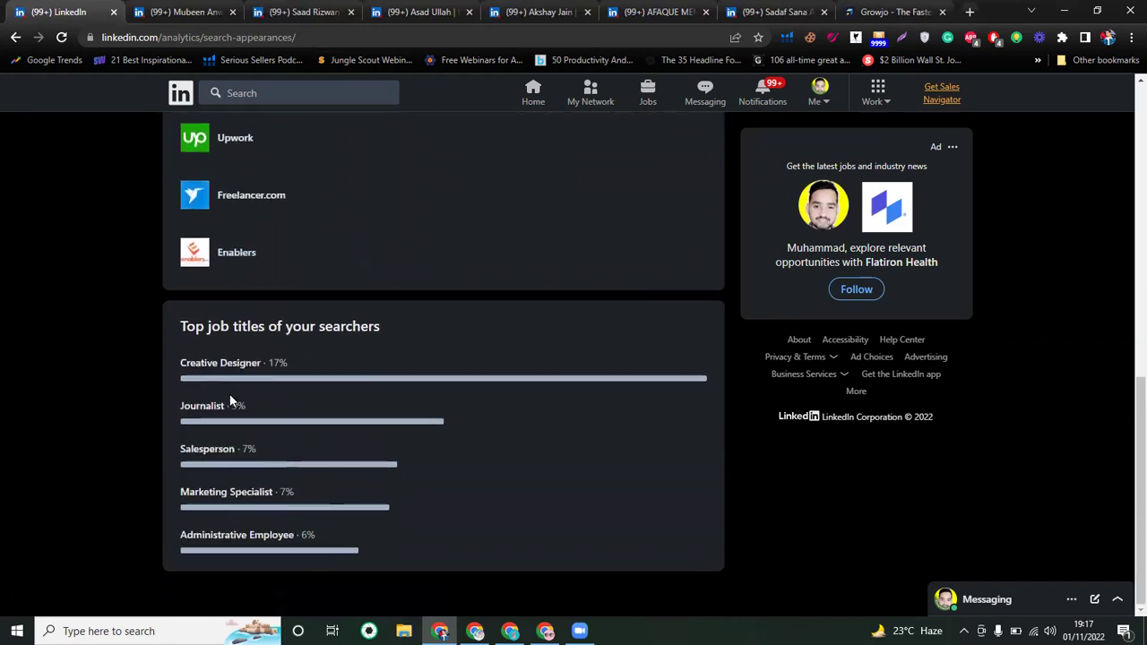
scroll(320, 215, up, 10)
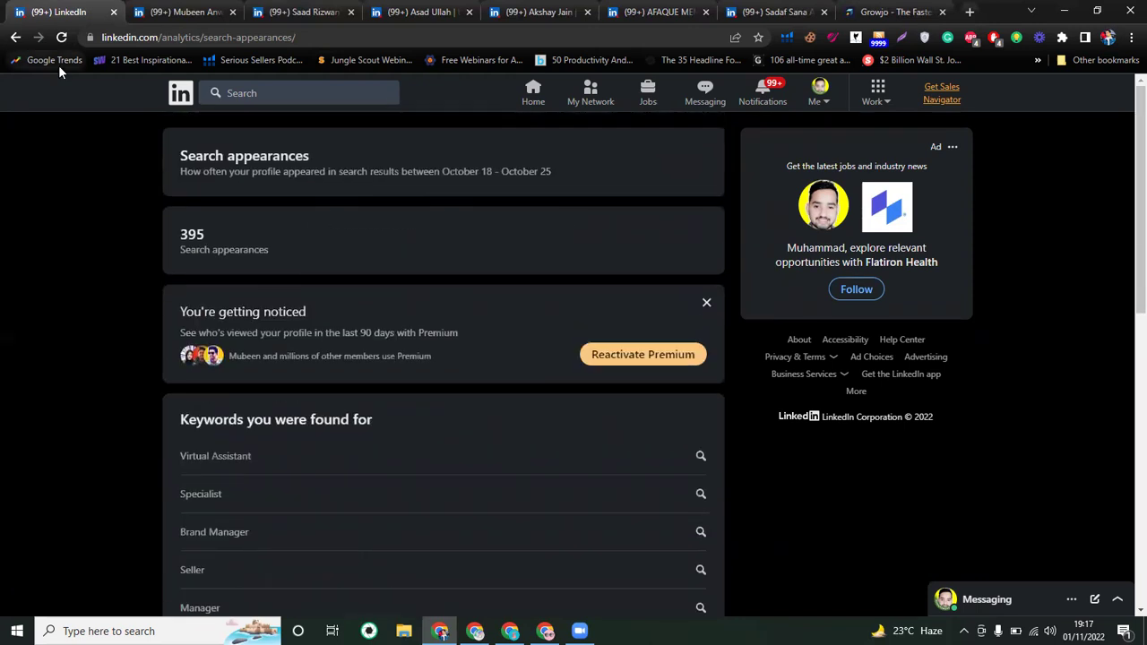
Go back from the search appearances to the profile page and dismiss the job preferences editor
click(15, 37)
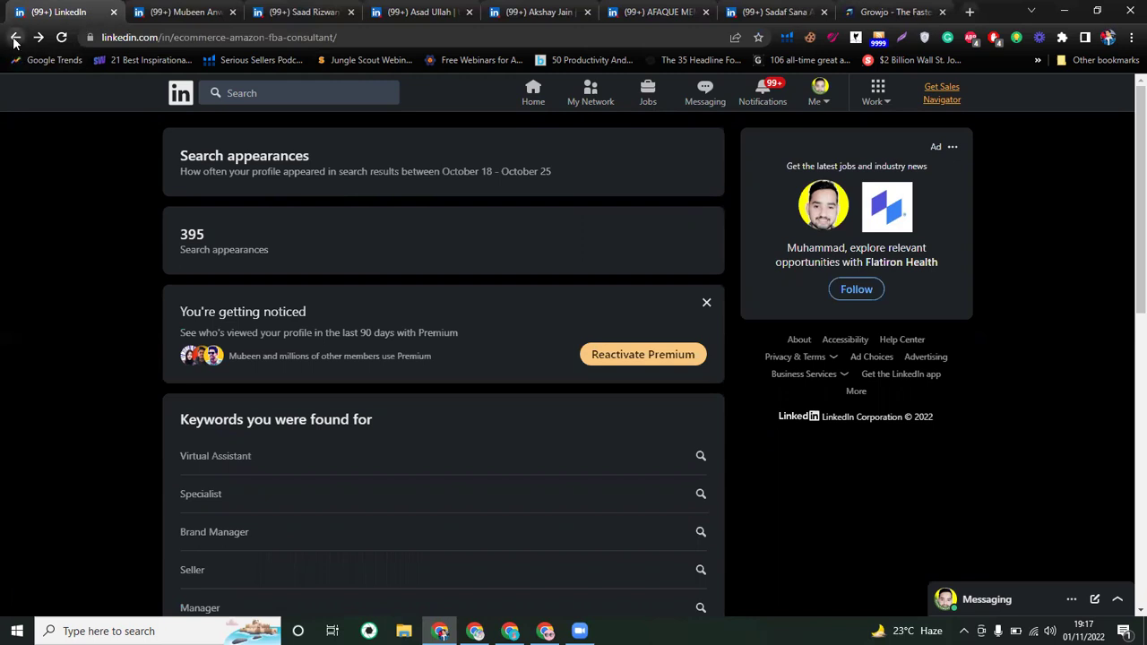
key(alt+Left)
scroll(136, 190, up, 5)
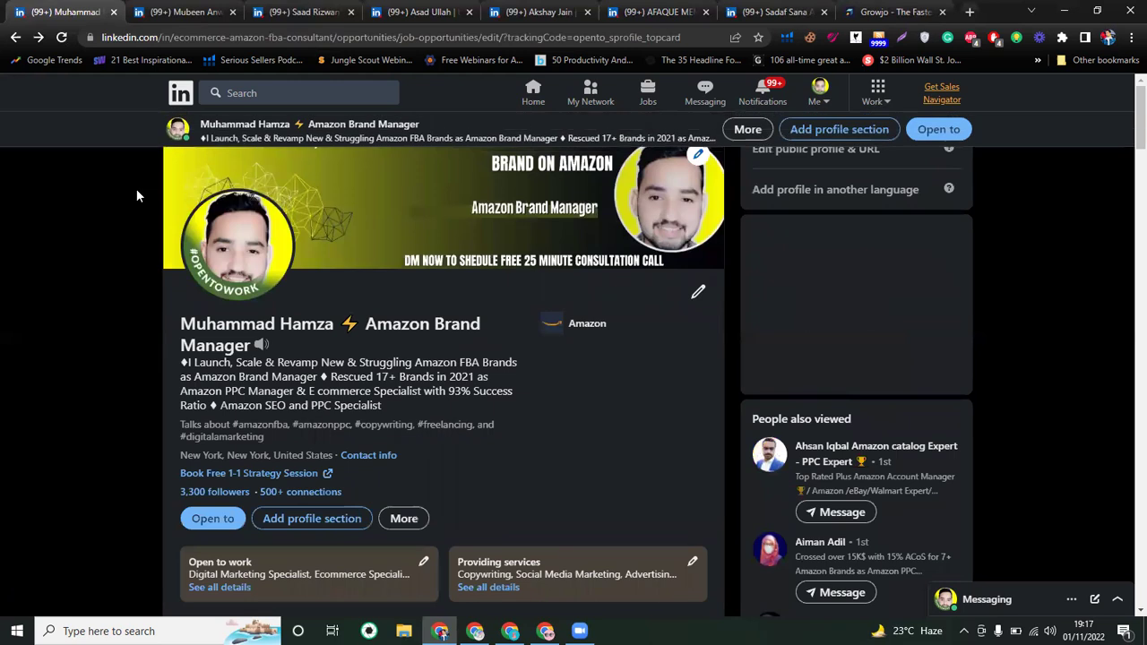
click(423, 561)
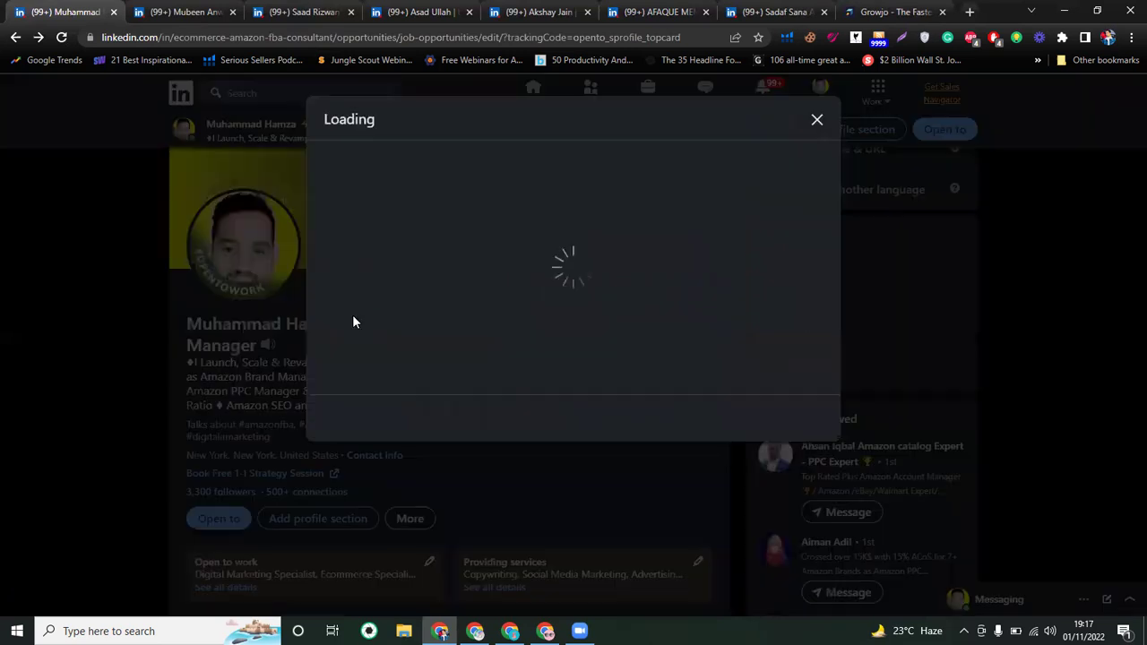
click(817, 121)
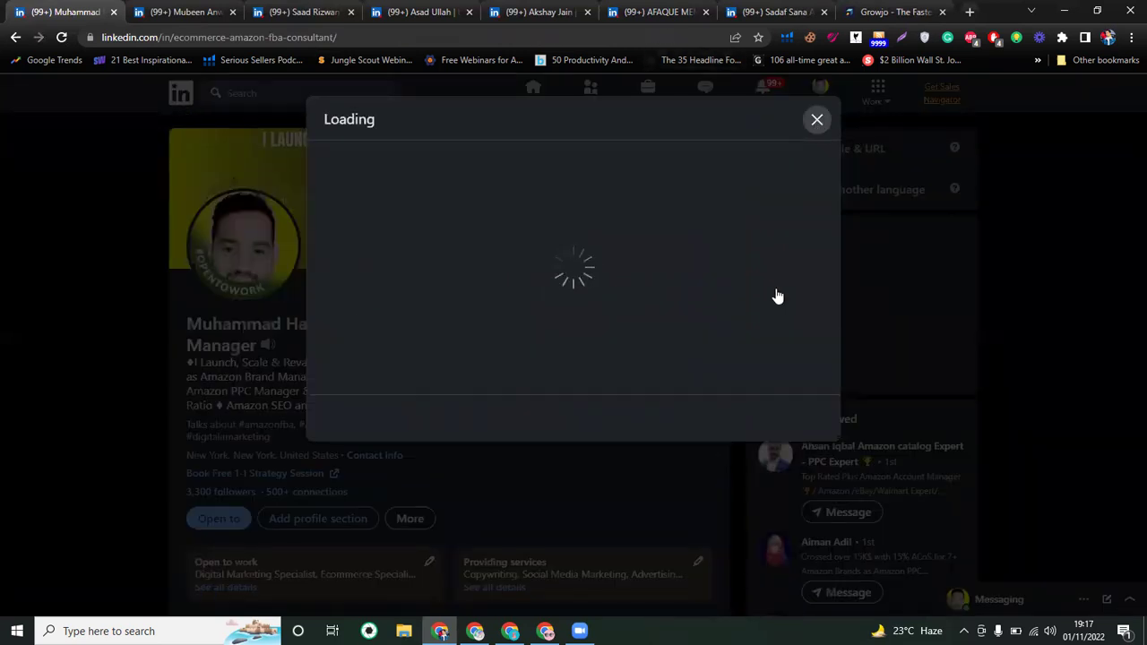
Review the profile's Analytics and Resources sections, including Creator mode and My network
scroll(504, 387, down, 1)
scroll(505, 381, down, 4)
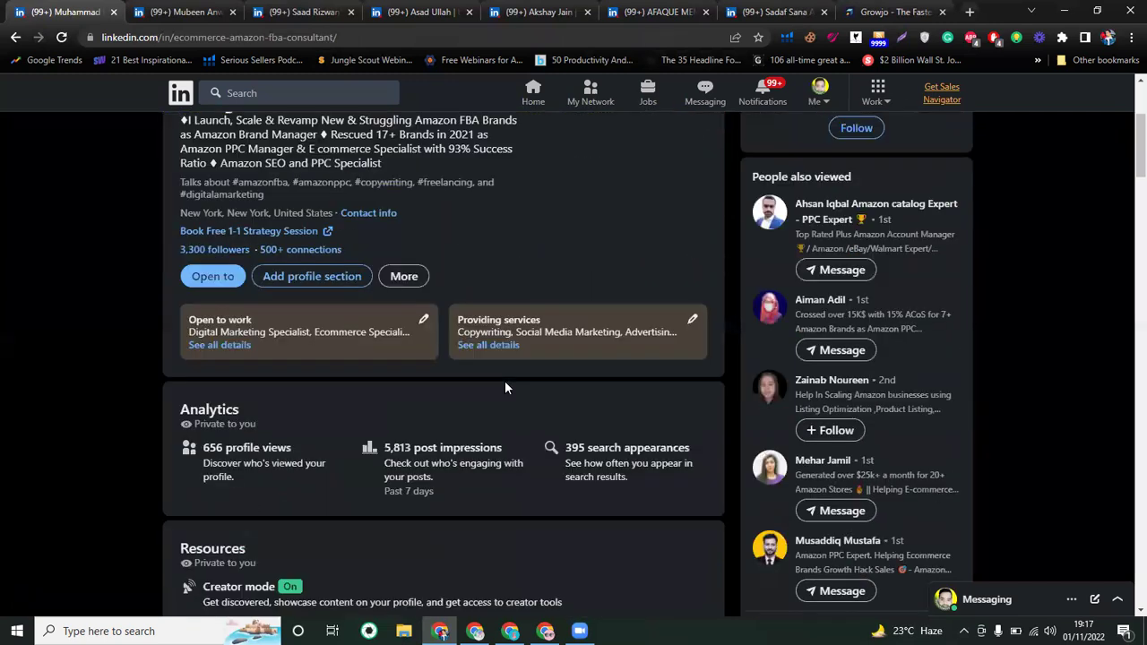
scroll(187, 384, down, 1)
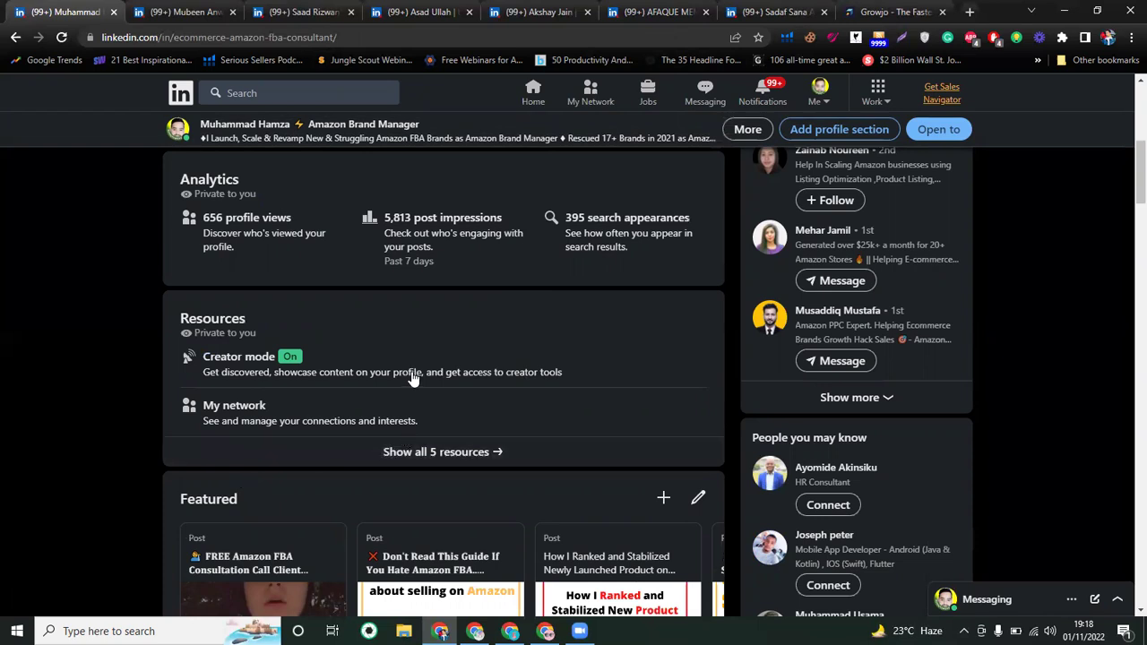
scroll(542, 513, down, 5)
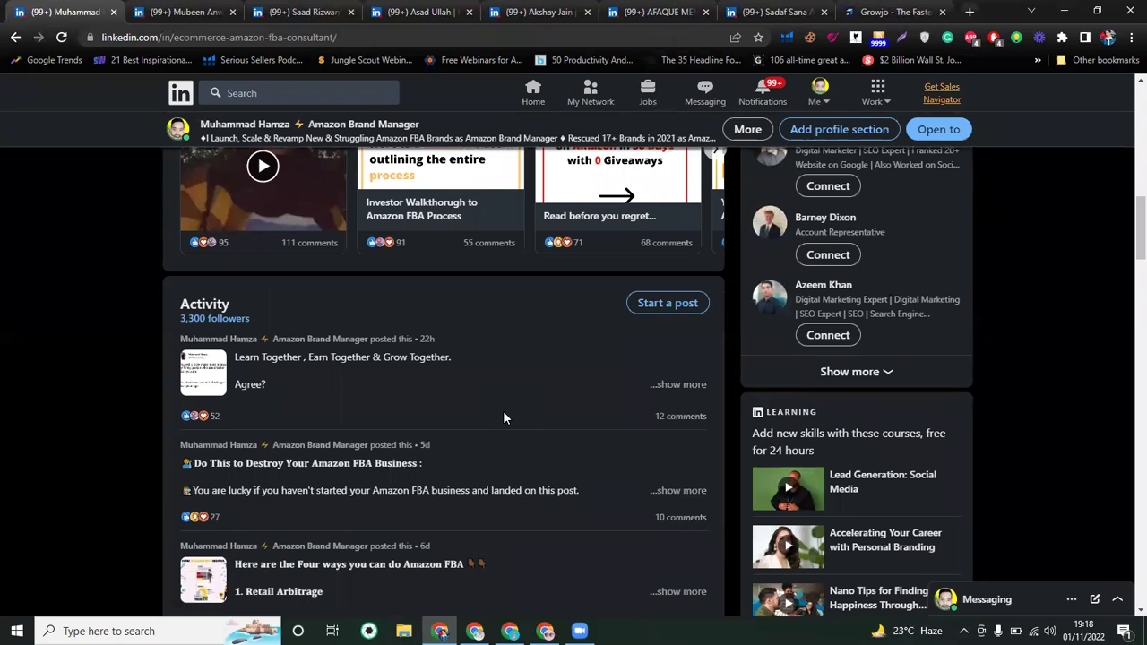
scroll(503, 415, up, 5)
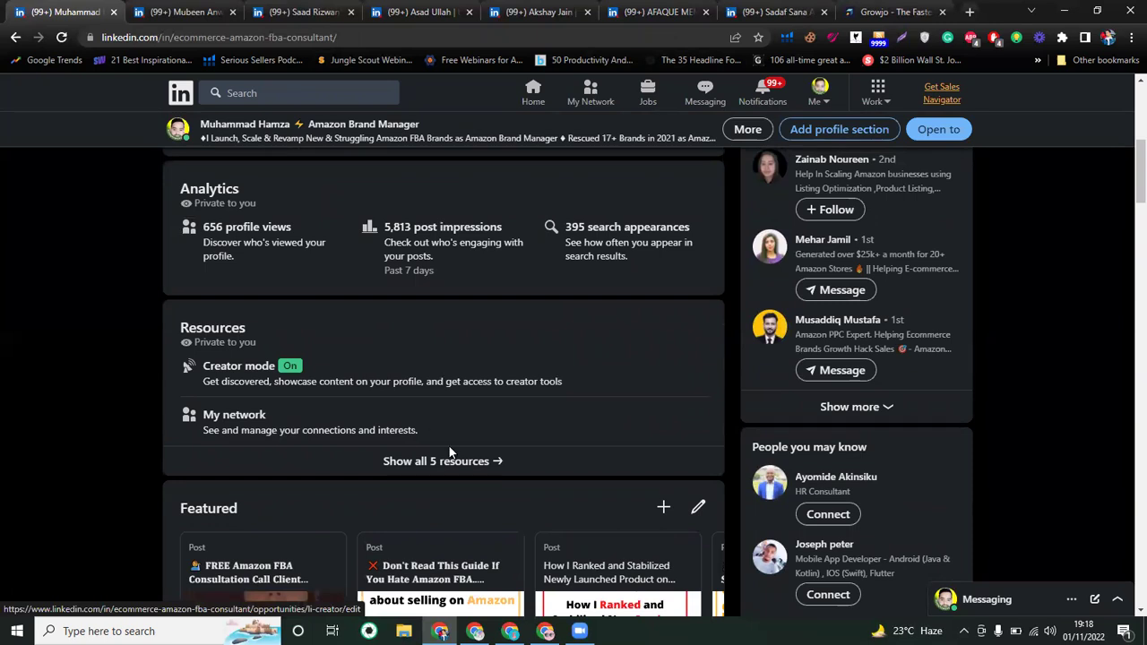
scroll(376, 403, down, 2)
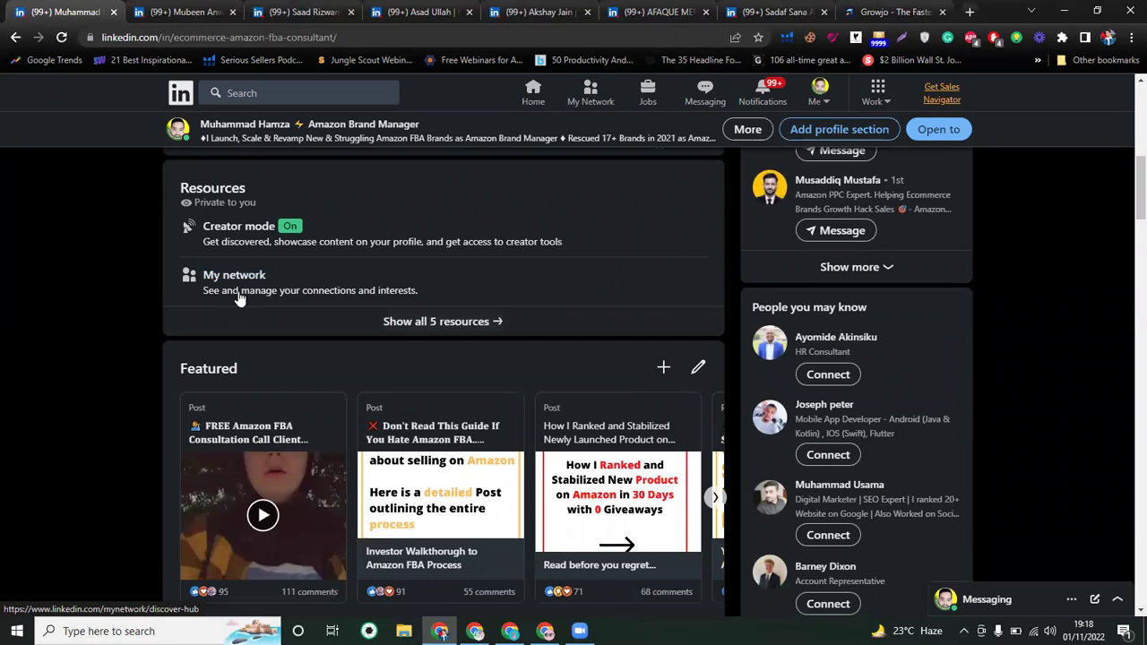
Browse forward through the posts in the profile's Featured section and return to the first one
scroll(341, 387, down, 2)
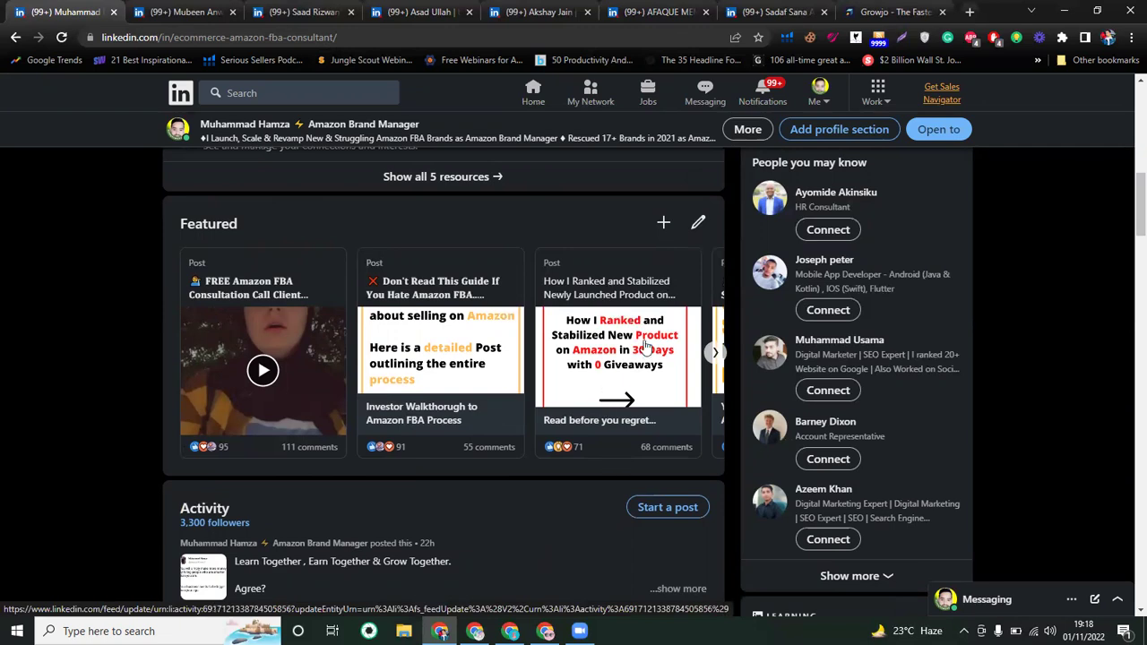
click(715, 352)
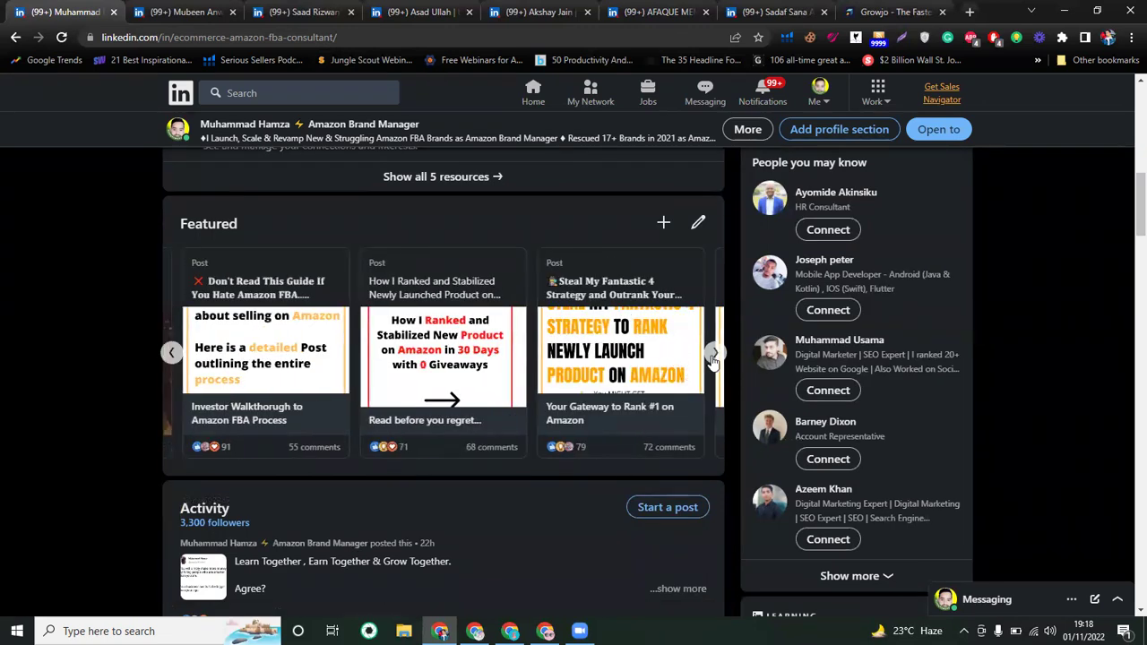
click(714, 353)
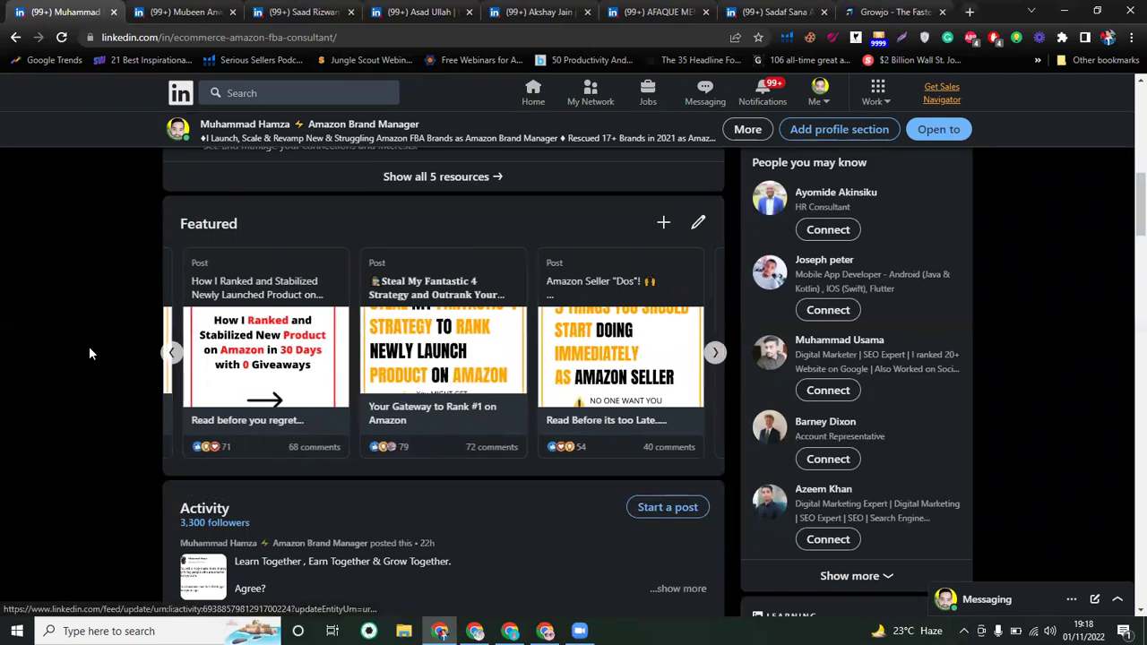
click(171, 354)
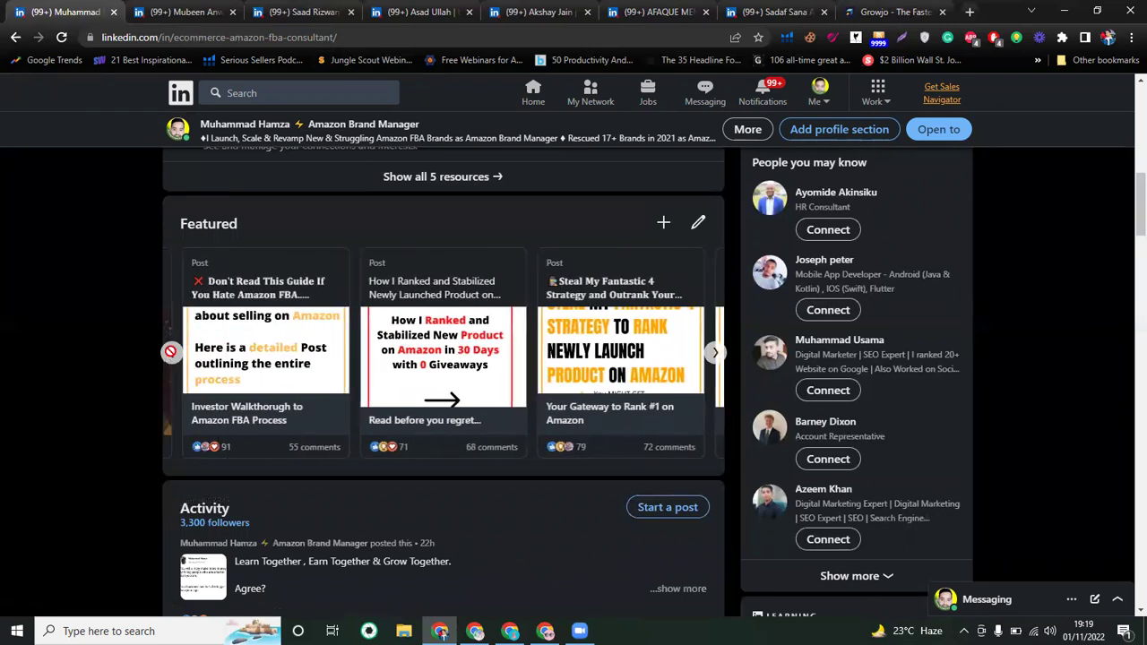
click(171, 353)
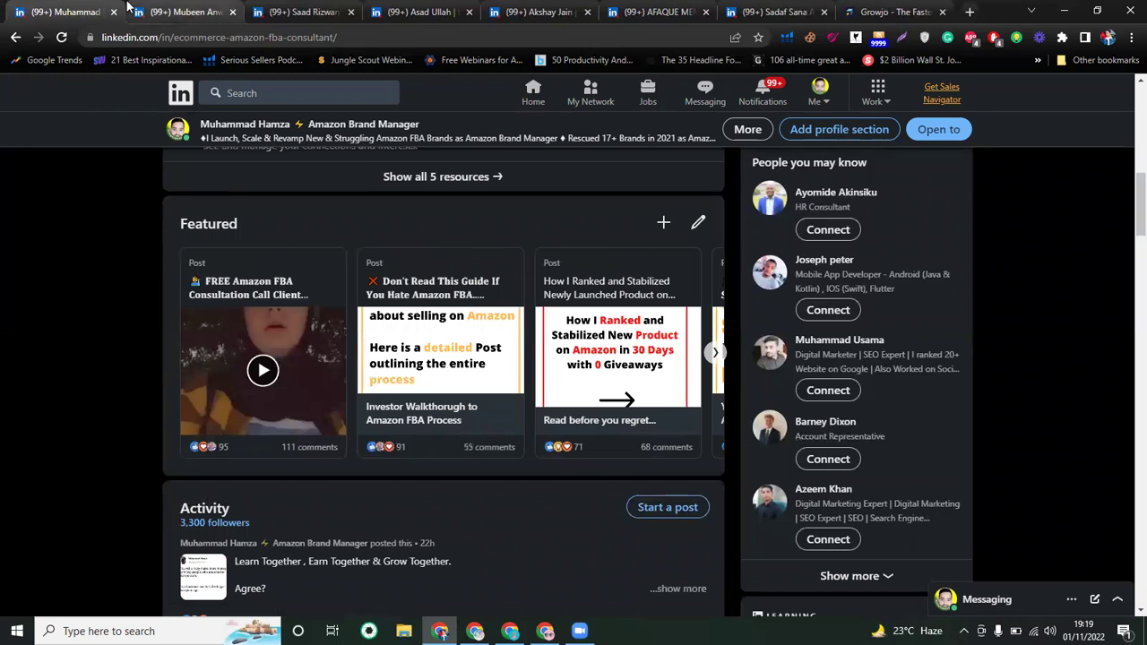
View the Featured section on the Shopify developer's profile as an example and return to the own profile
click(190, 10)
scroll(229, 430, down, 5)
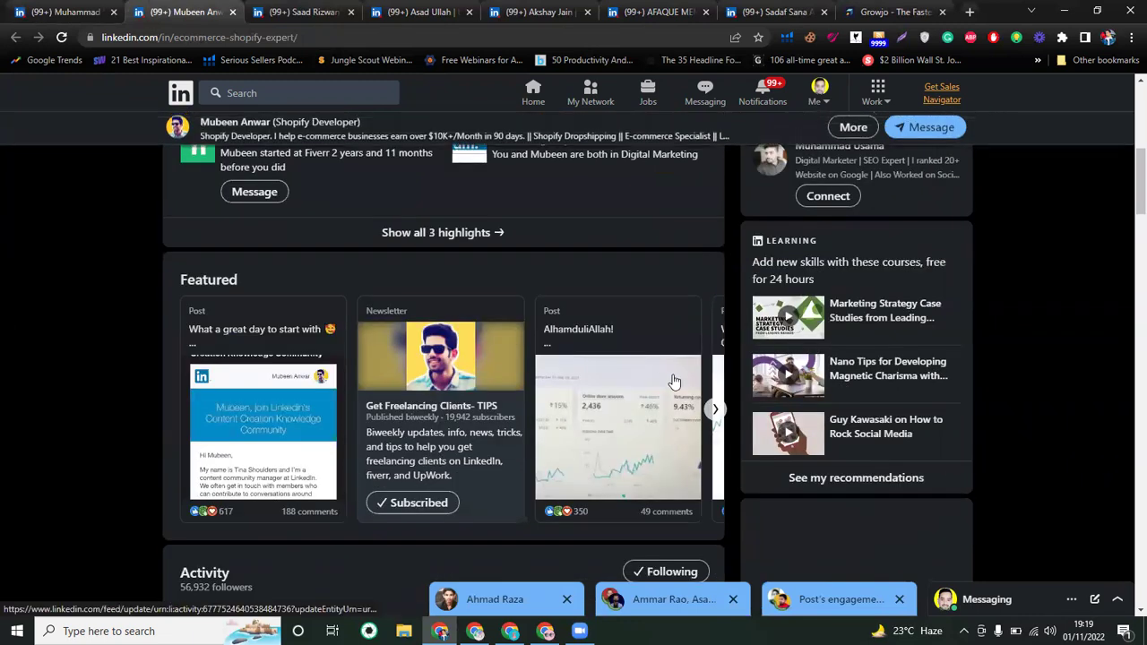
key(ctrl+Tab)
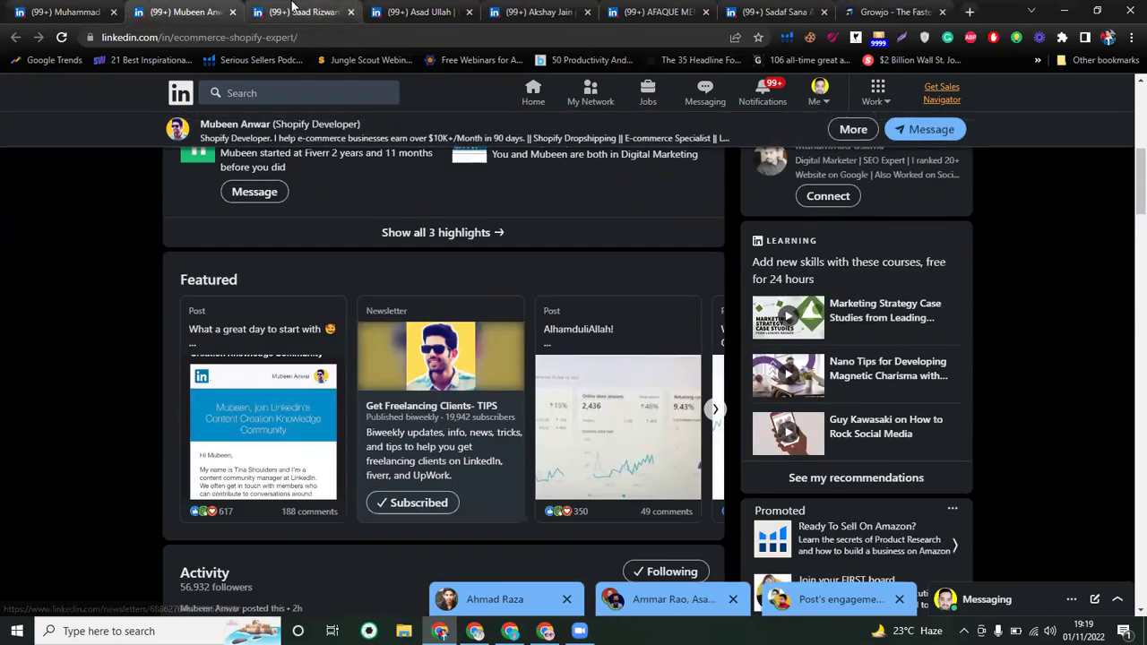
key(ctrl+1)
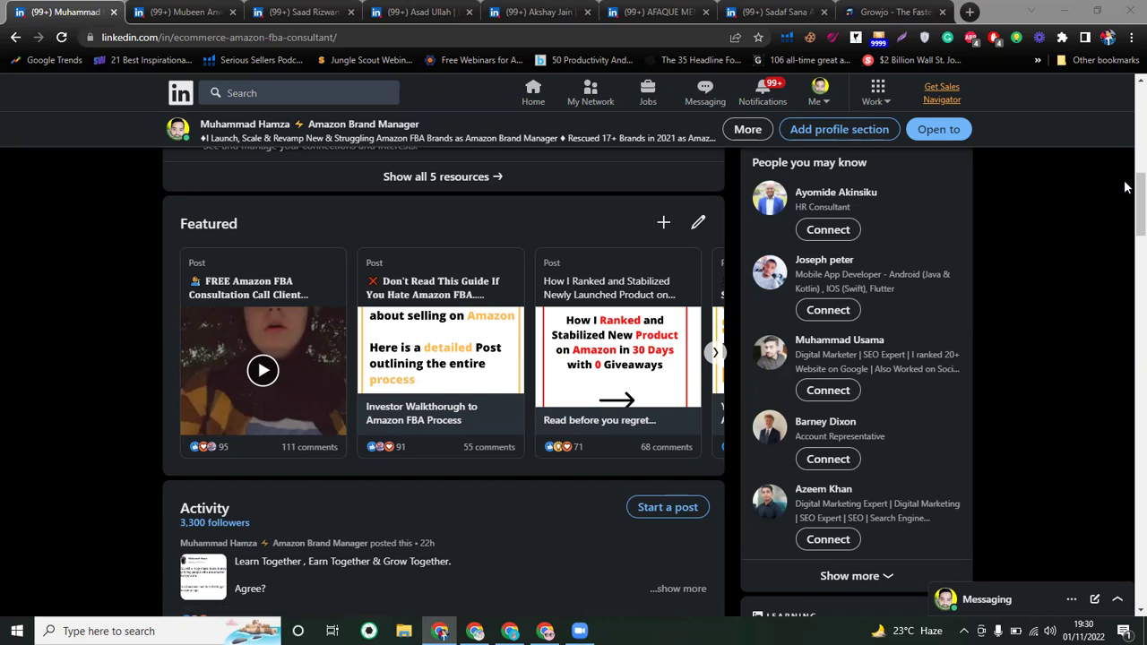
Open the "Learn Together, Earn Together & Grow Together" activity post and view its "Feature on top of profile" option without applying it
click(1127, 220)
scroll(1127, 220, down, 2)
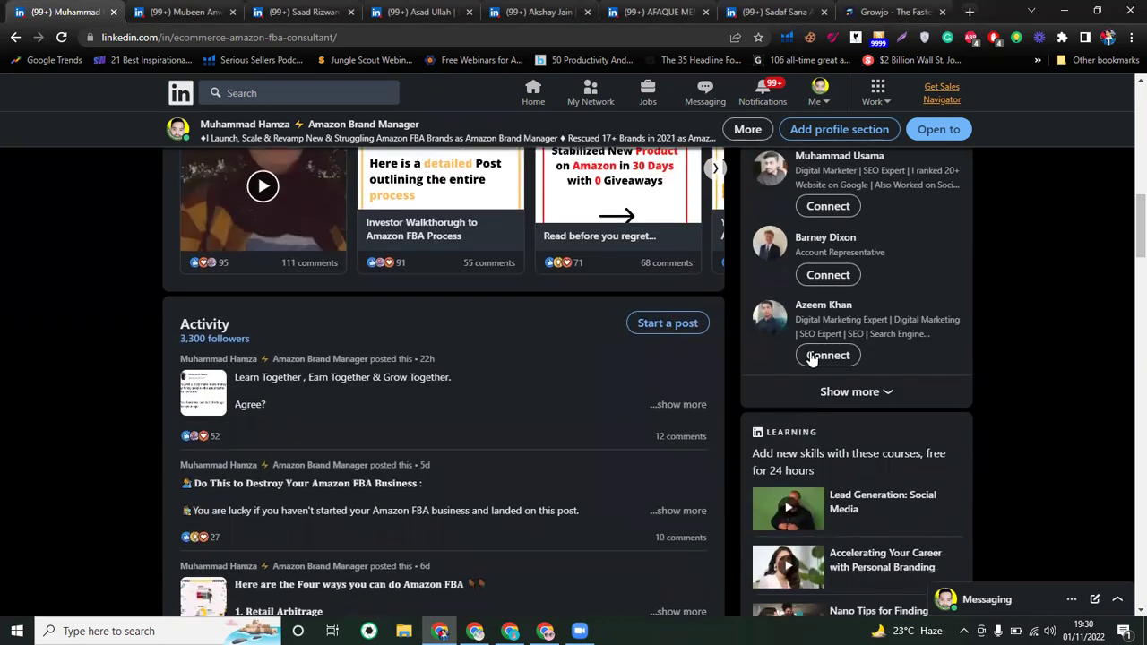
click(349, 377)
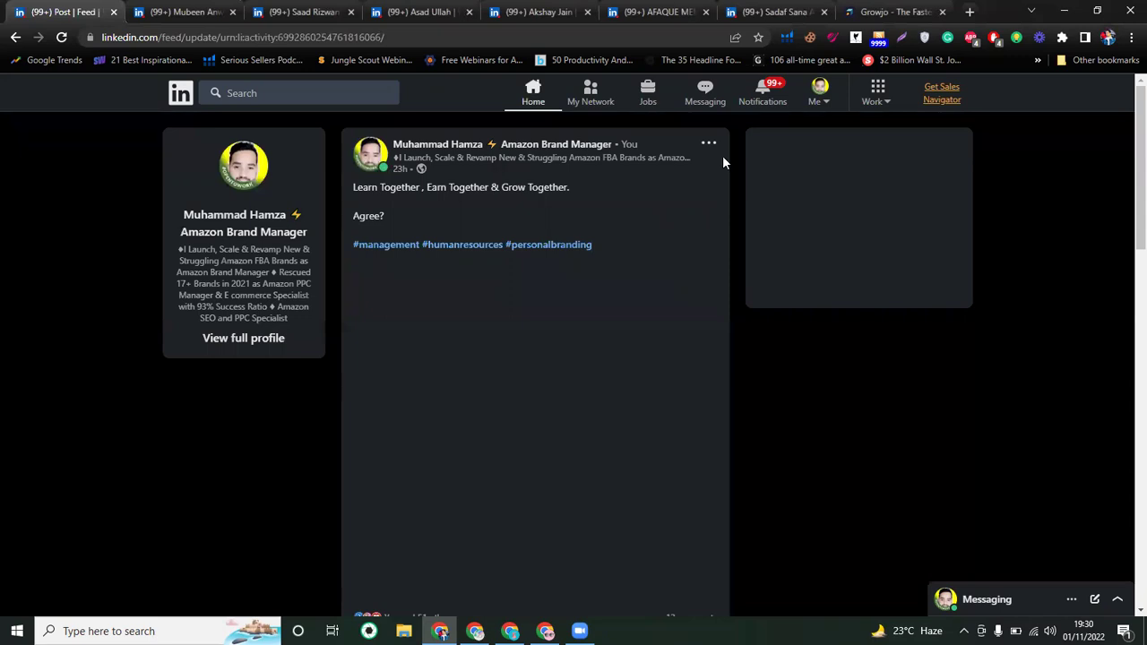
click(708, 143)
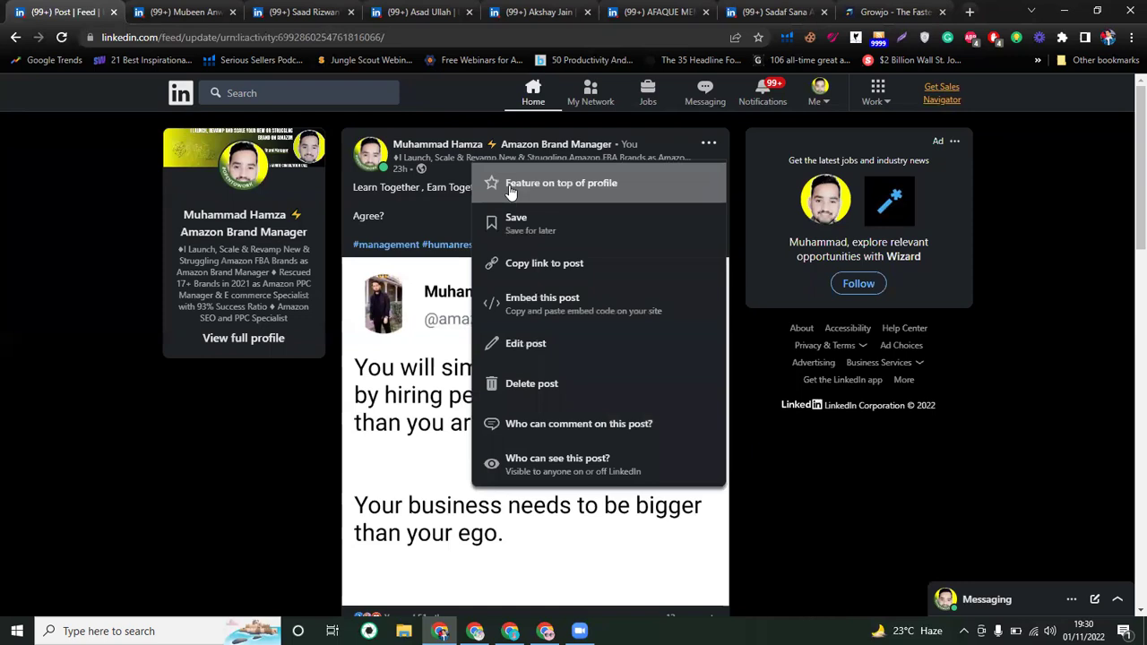
click(7, 372)
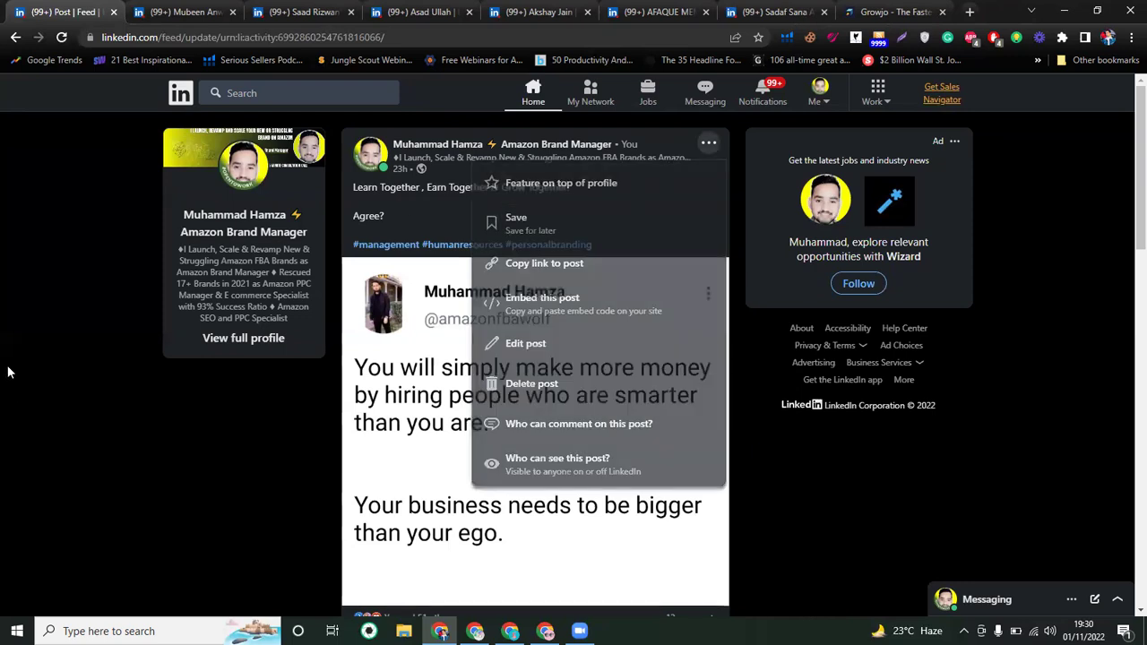
Return from the post to the profile page and view the Activity and Featured sections
click(12, 36)
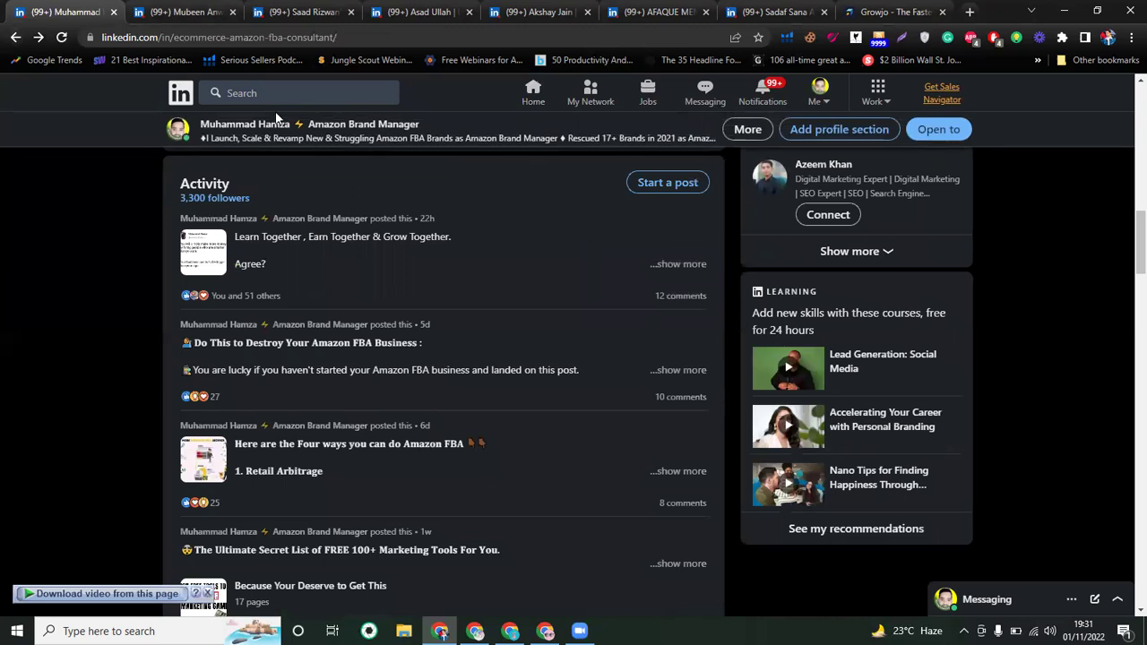
scroll(409, 402, up, 2)
scroll(412, 403, down, 2)
scroll(911, 320, up, 4)
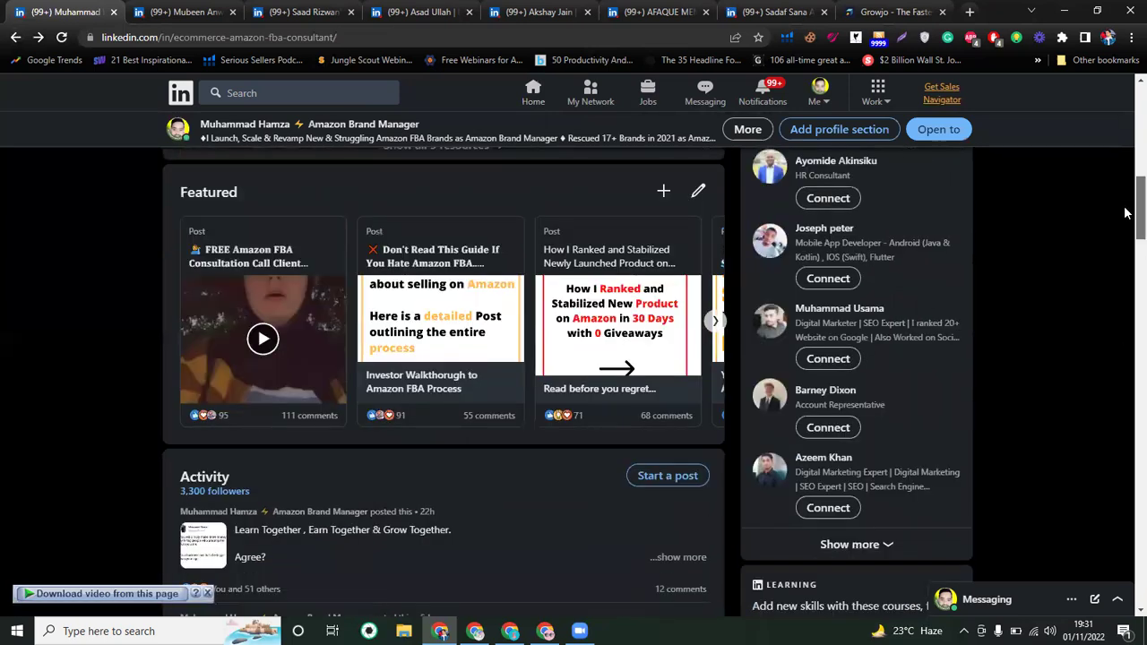
Open the profile intro for editing and go to its Website link settings
drag(1139, 210, 1131, 102)
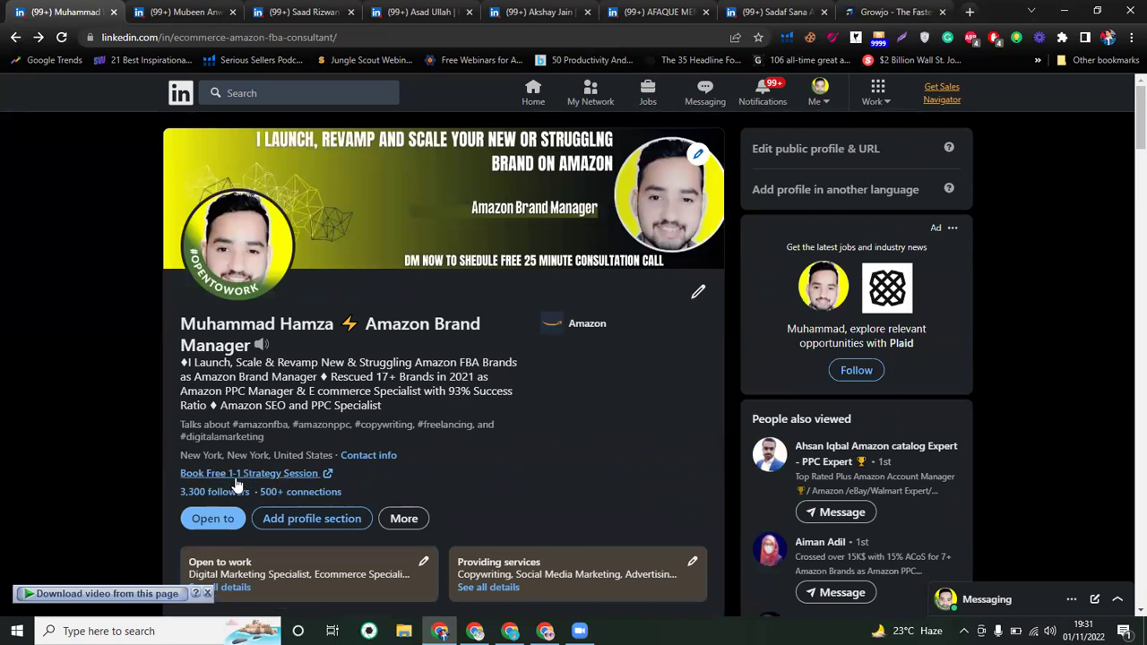
click(698, 293)
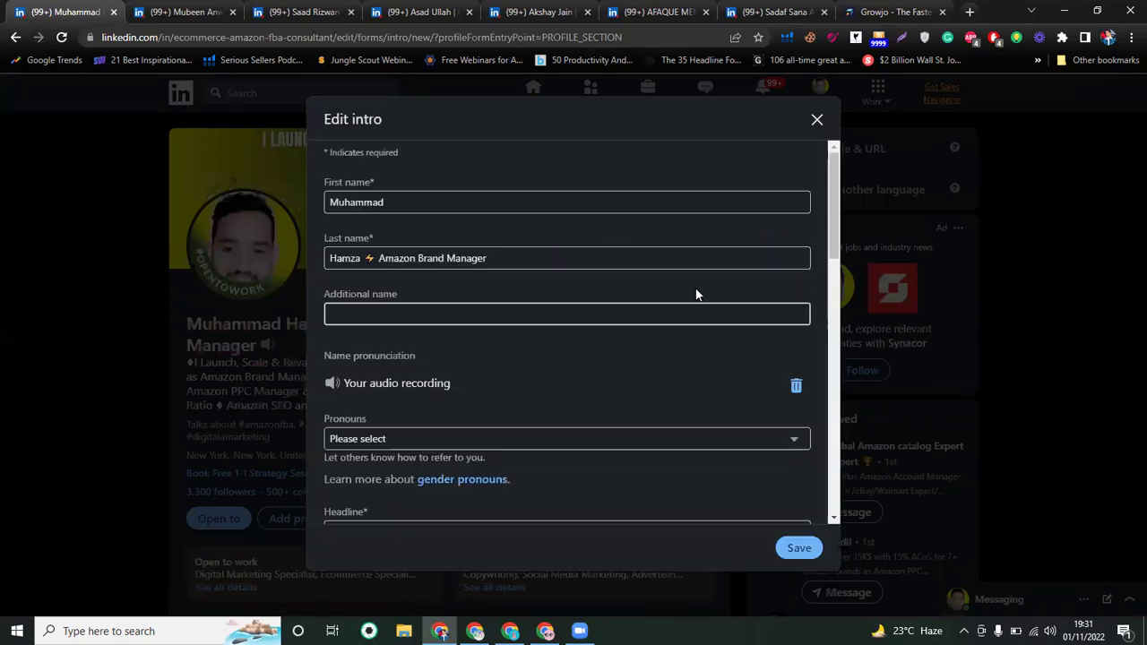
scroll(616, 371, down, 5)
scroll(617, 378, down, 6)
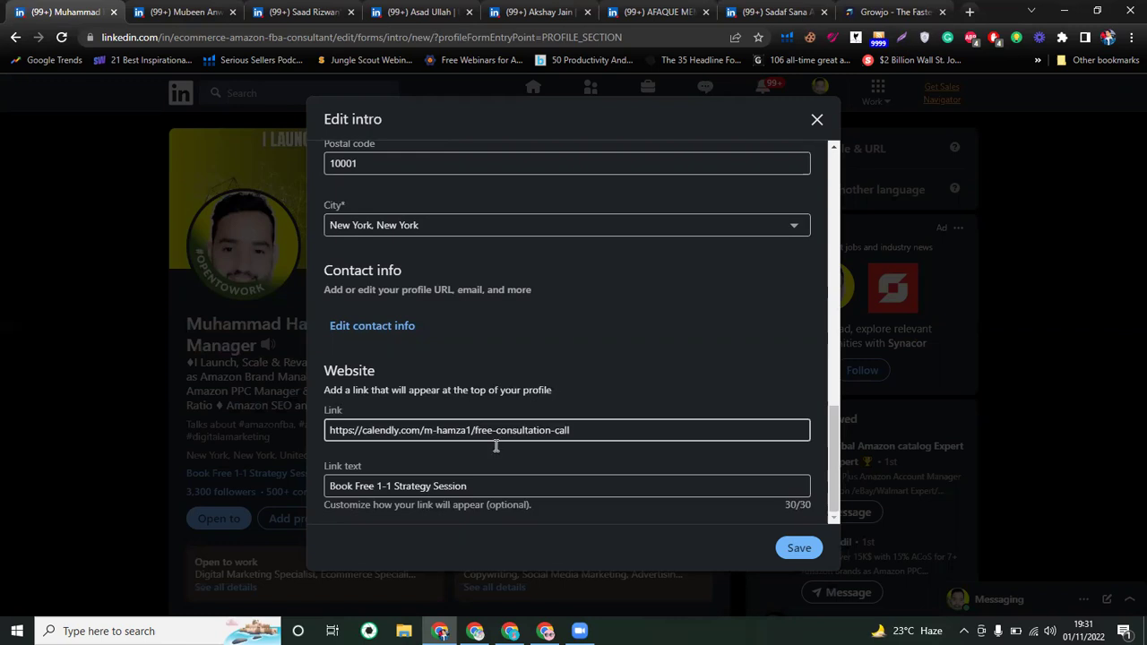
Review the website link and its text "Book Free 1-1 Strategy Session", and save the intro
click(398, 487)
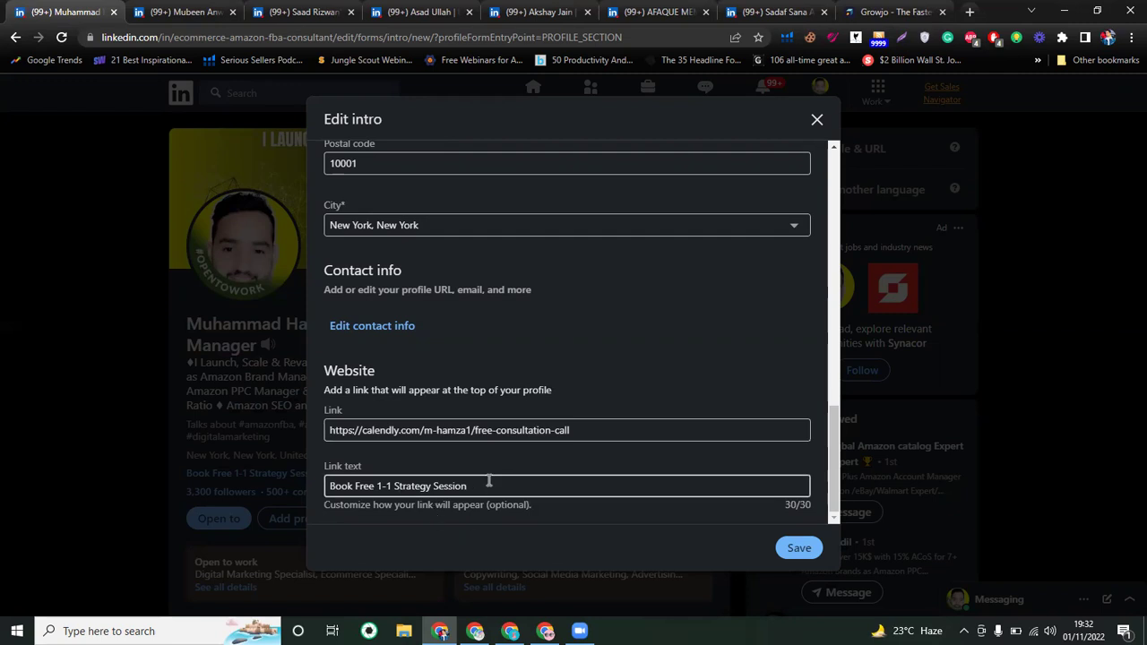
click(355, 487)
click(861, 513)
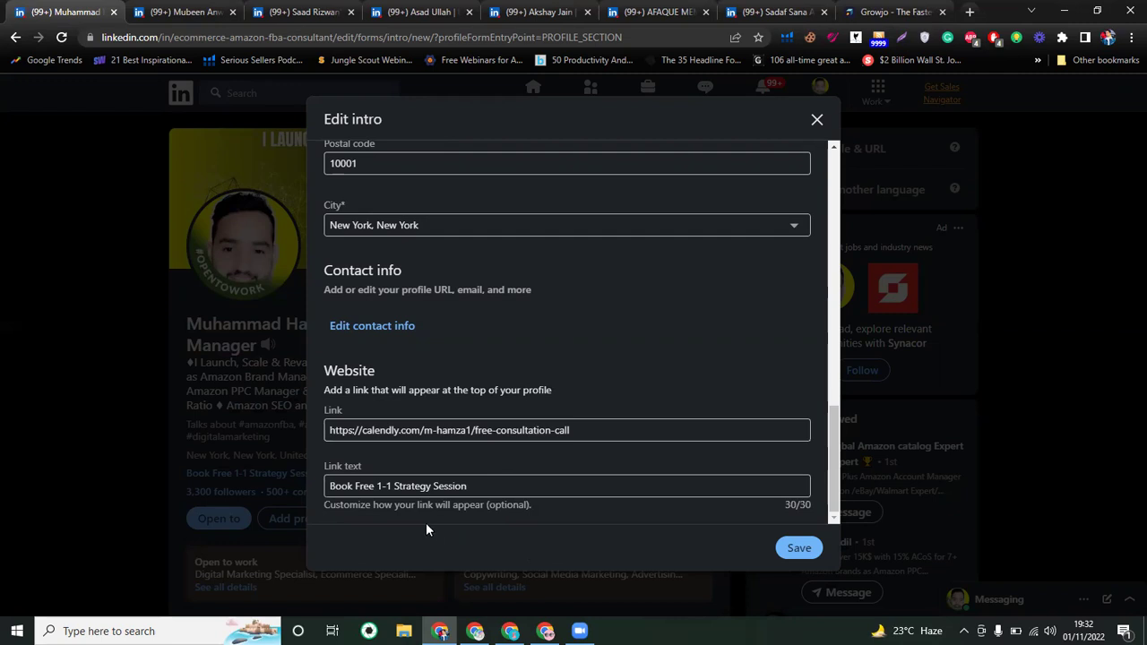
scroll(599, 400, up, 1)
scroll(599, 400, down, 1)
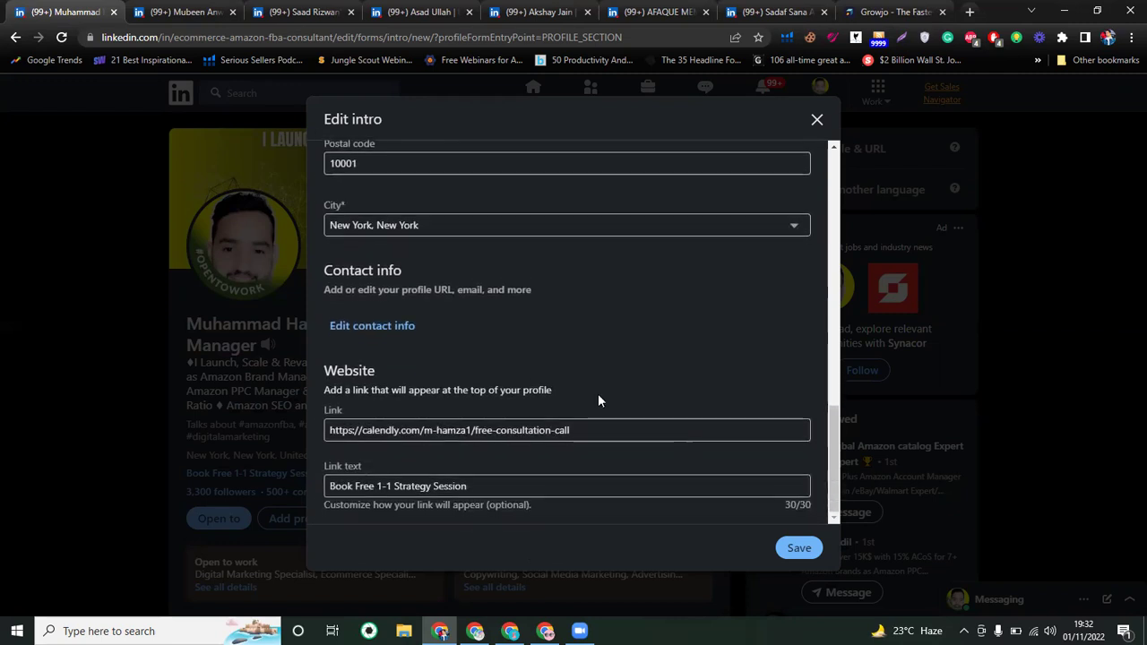
click(815, 553)
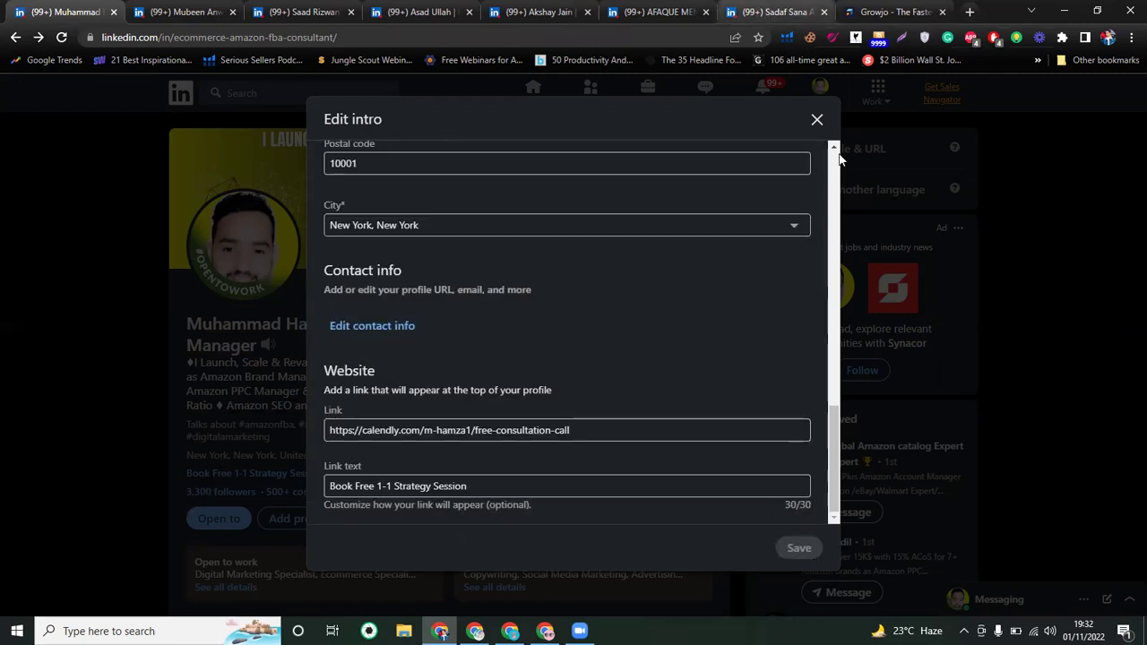
click(816, 119)
drag(816, 149, 431, 477)
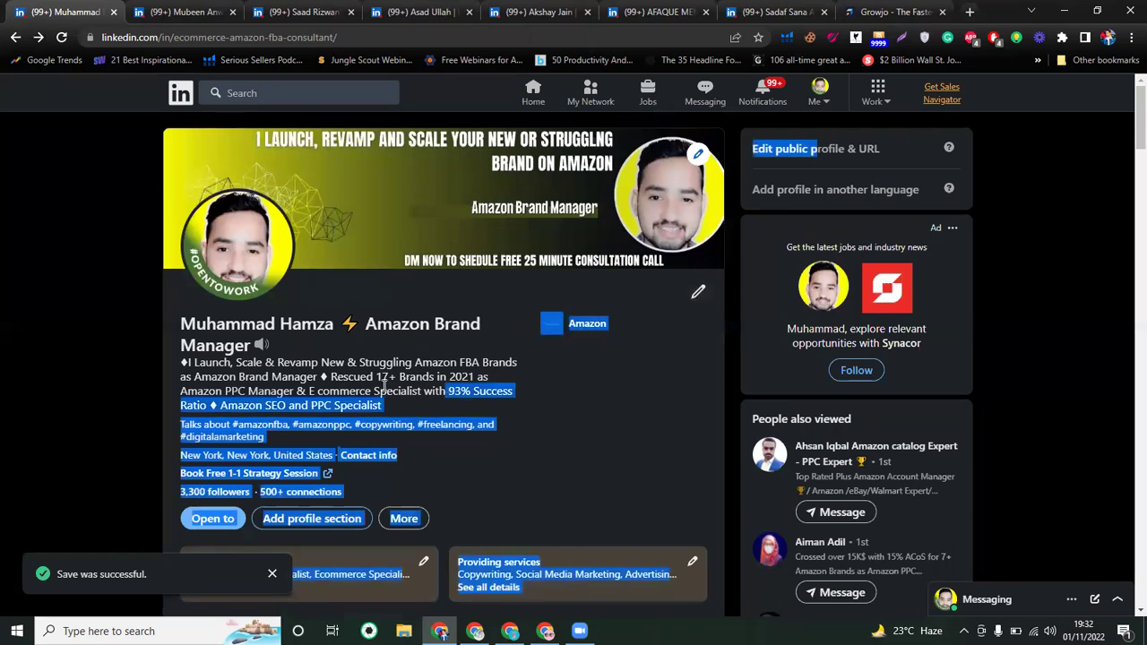
click(431, 472)
Open the "Book Free 1-1 Strategy Session" link to view its Calendly booking page and return to the profile
click(259, 474)
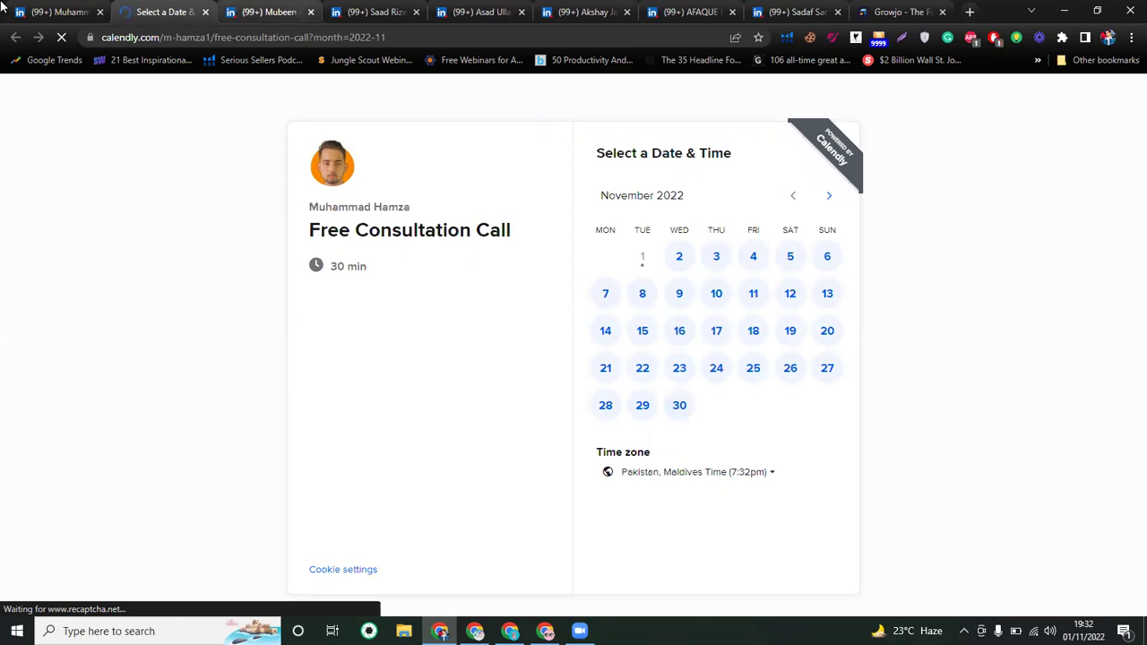
click(44, 12)
triple_click(434, 330)
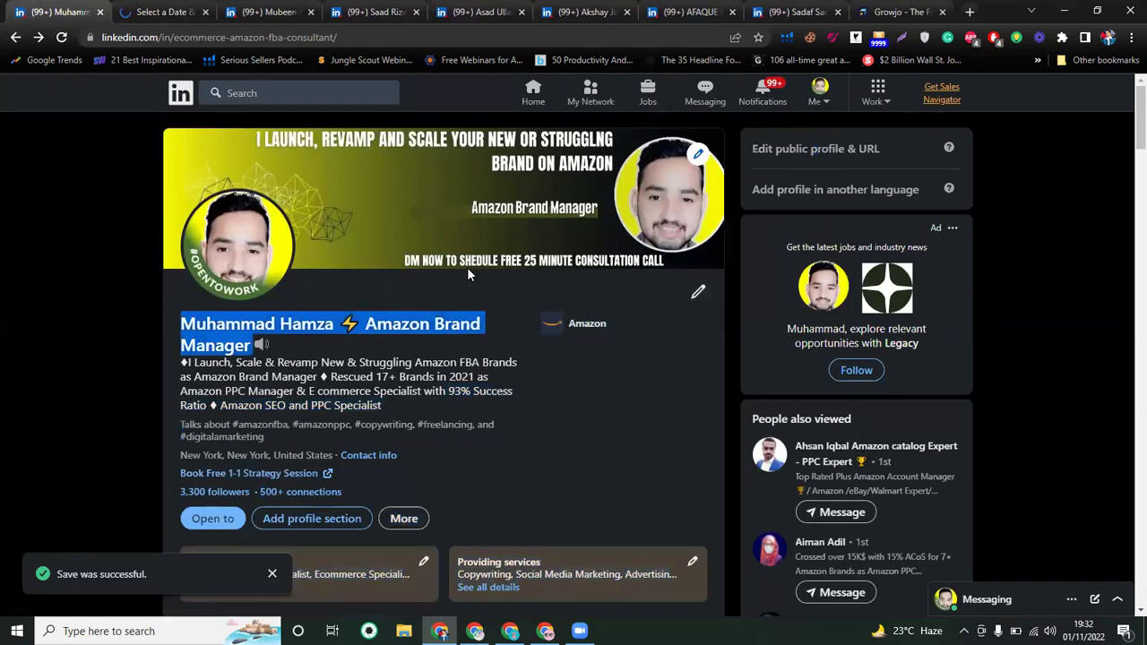
scroll(421, 326, down, 1)
click(426, 329)
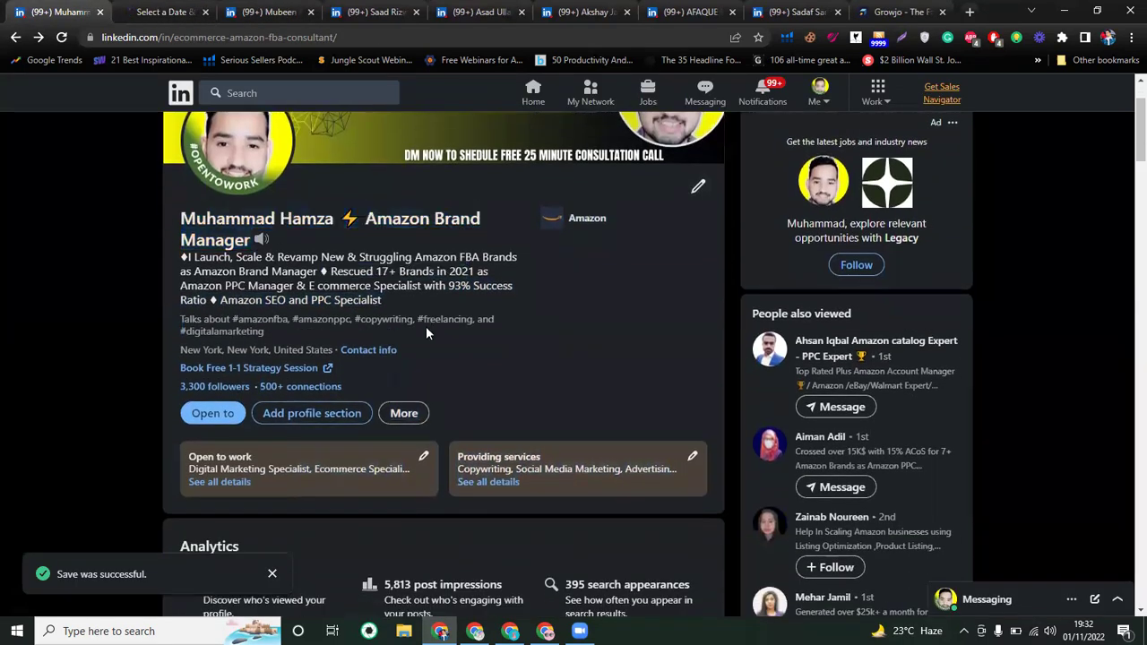
Expand the profile's About section and read its introduction and list of Amazon services
scroll(1127, 166, down, 6)
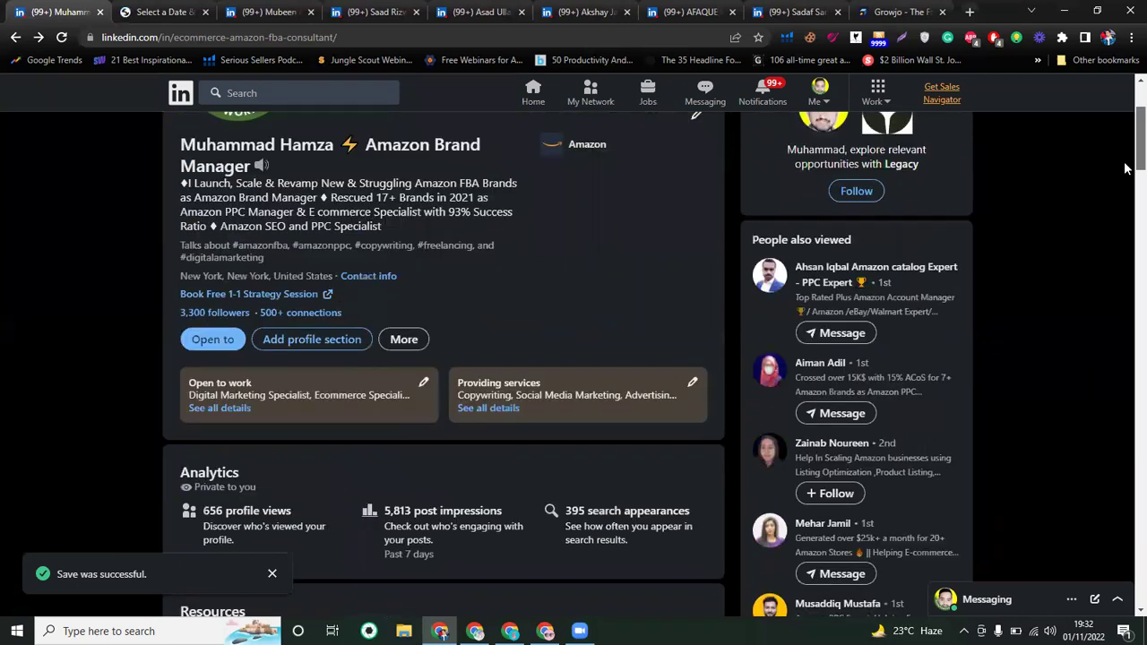
scroll(1123, 300, down, 5)
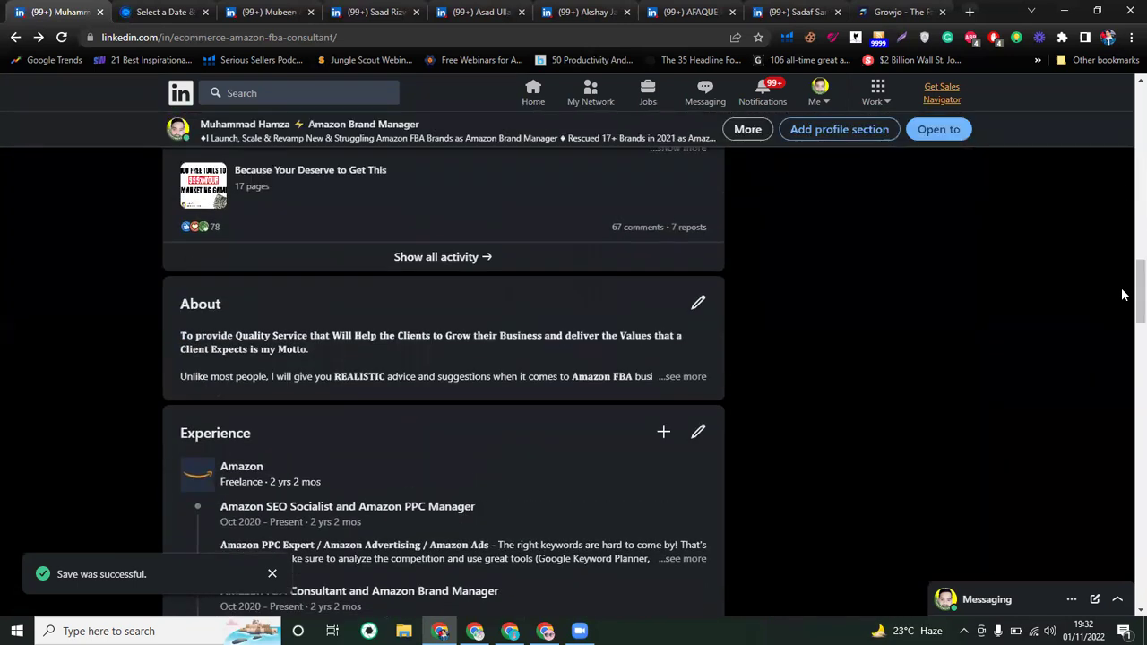
click(676, 380)
scroll(646, 380, up, 2)
scroll(649, 386, up, 1)
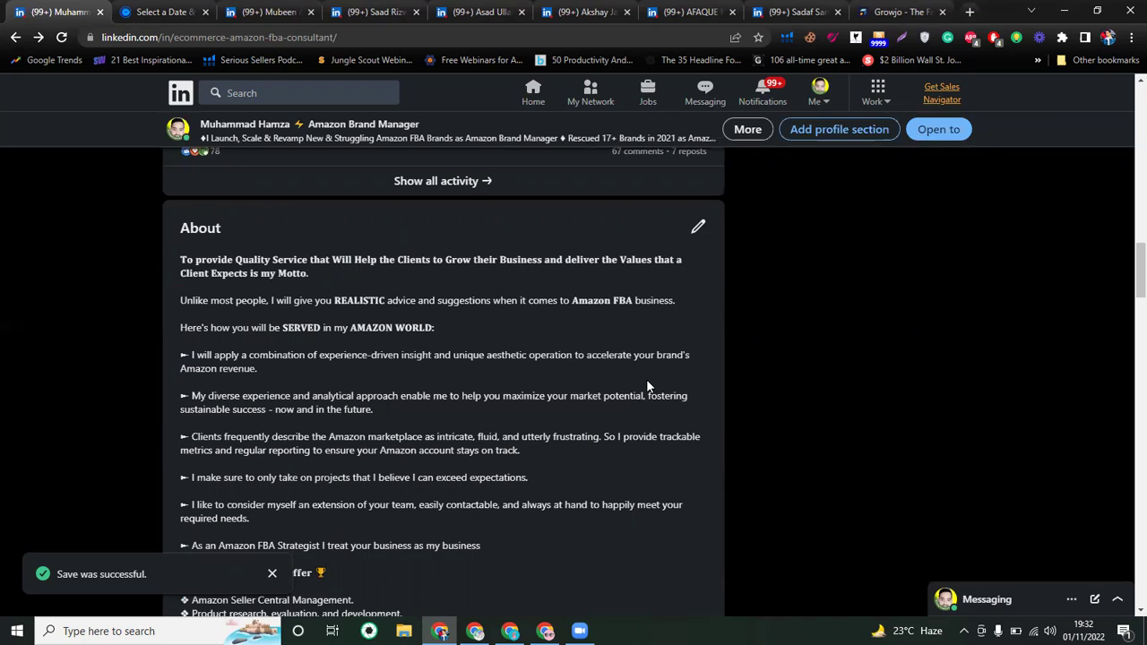
scroll(648, 386, down, 1)
scroll(646, 379, down, 4)
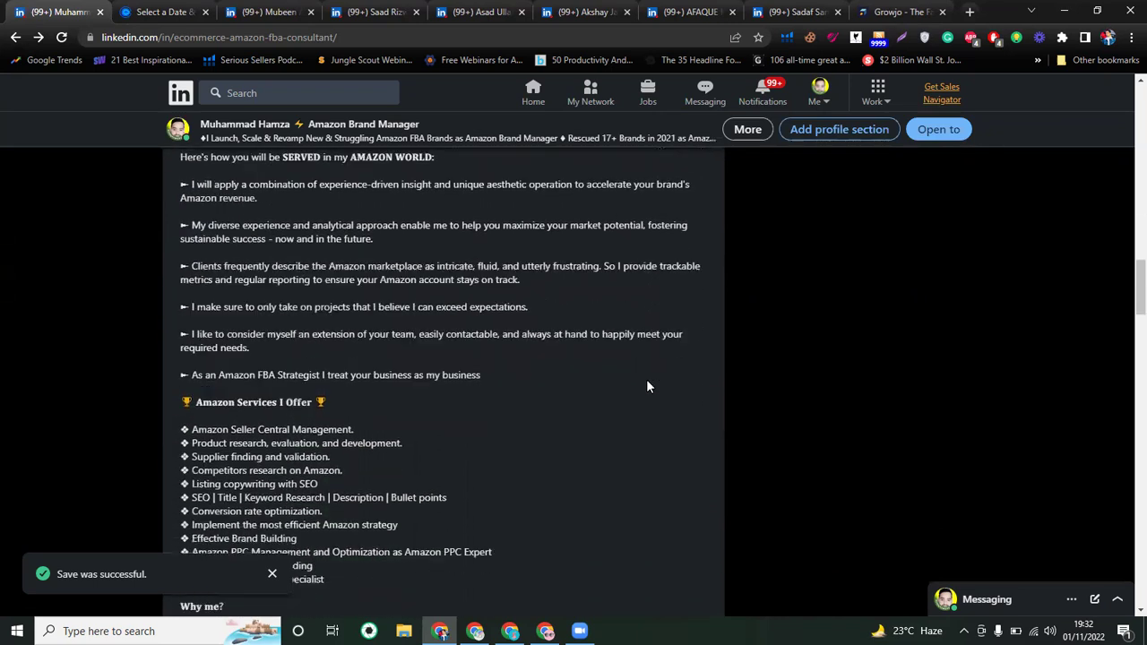
scroll(632, 349, up, 4)
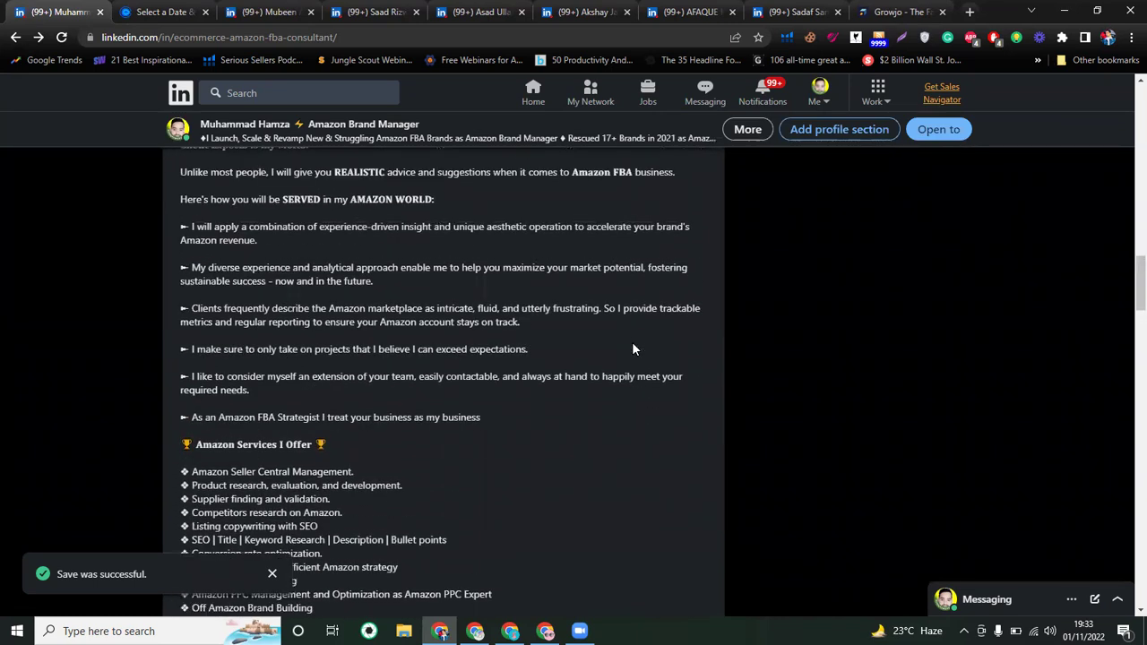
Dismiss the save notification and read through the full About text again
right_click(280, 572)
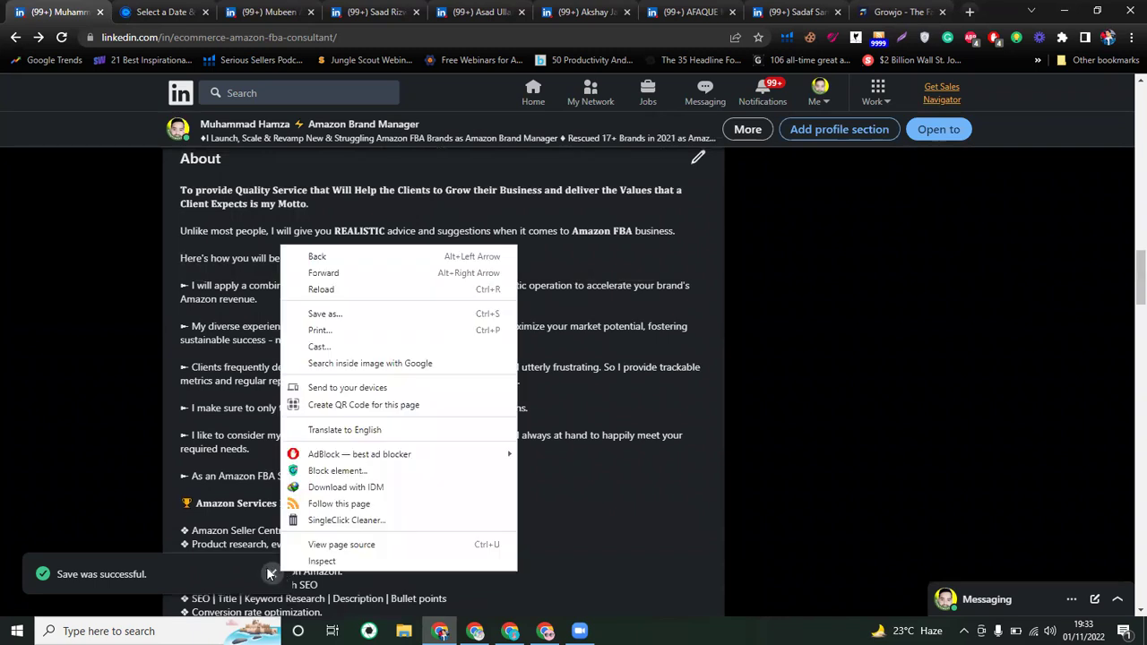
click(271, 573)
scroll(261, 481, down, 1)
scroll(261, 480, down, 4)
scroll(261, 473, up, 5)
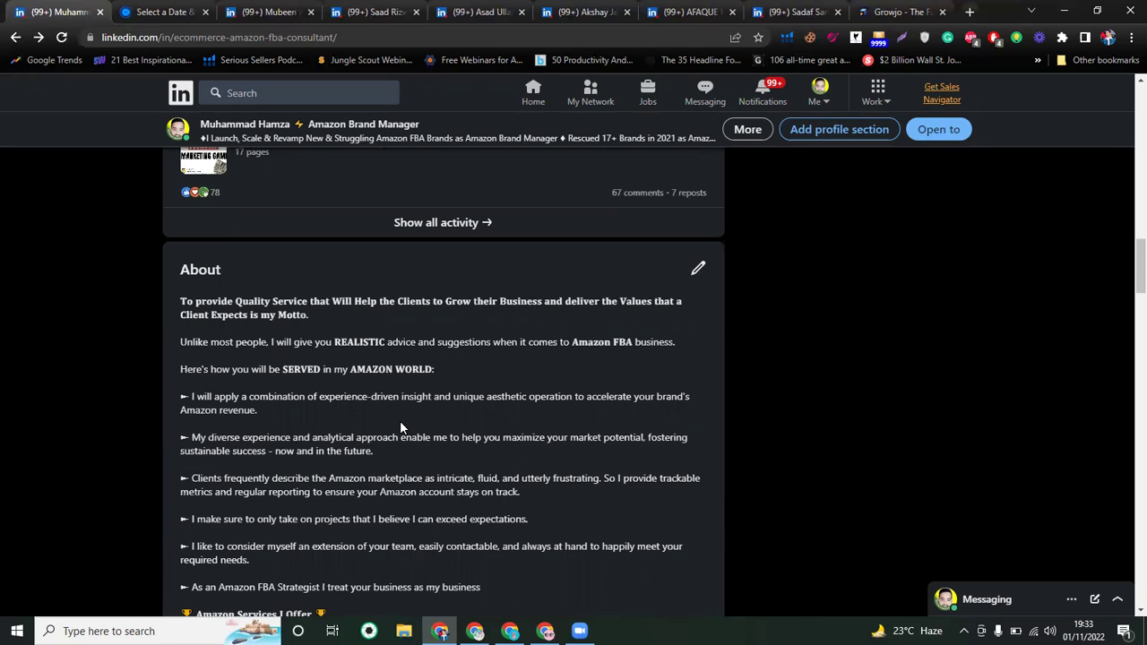
Expand and read the About section on the Shopify developer's profile as an example, and return to the own profile
click(170, 12)
click(252, 11)
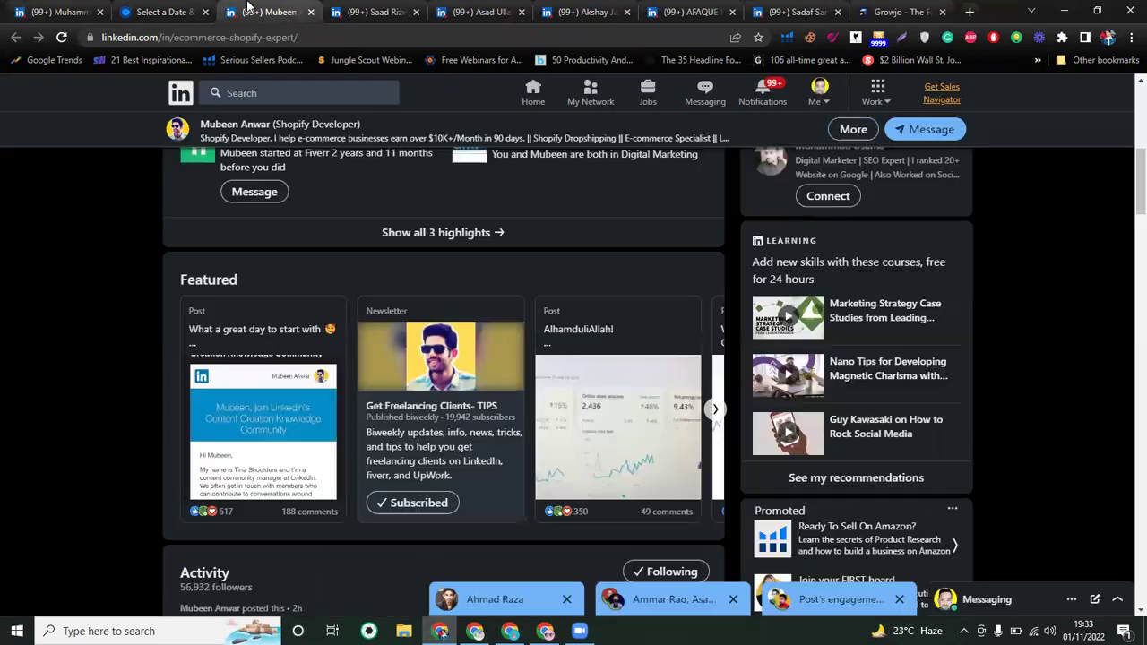
scroll(343, 348, down, 10)
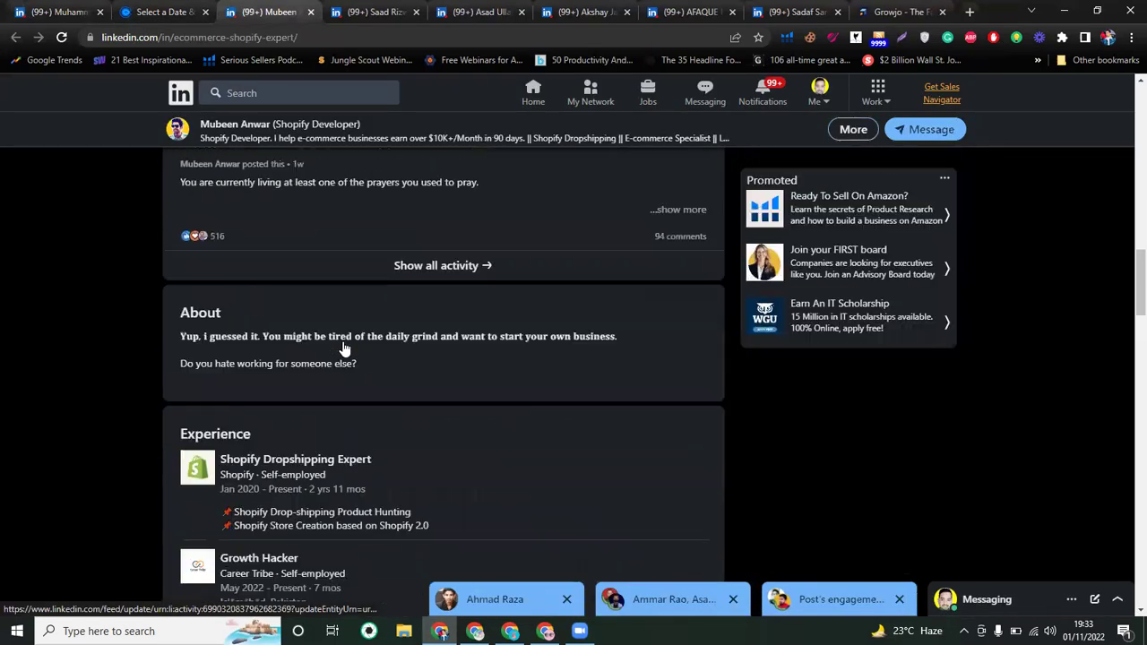
scroll(417, 315, up, 1)
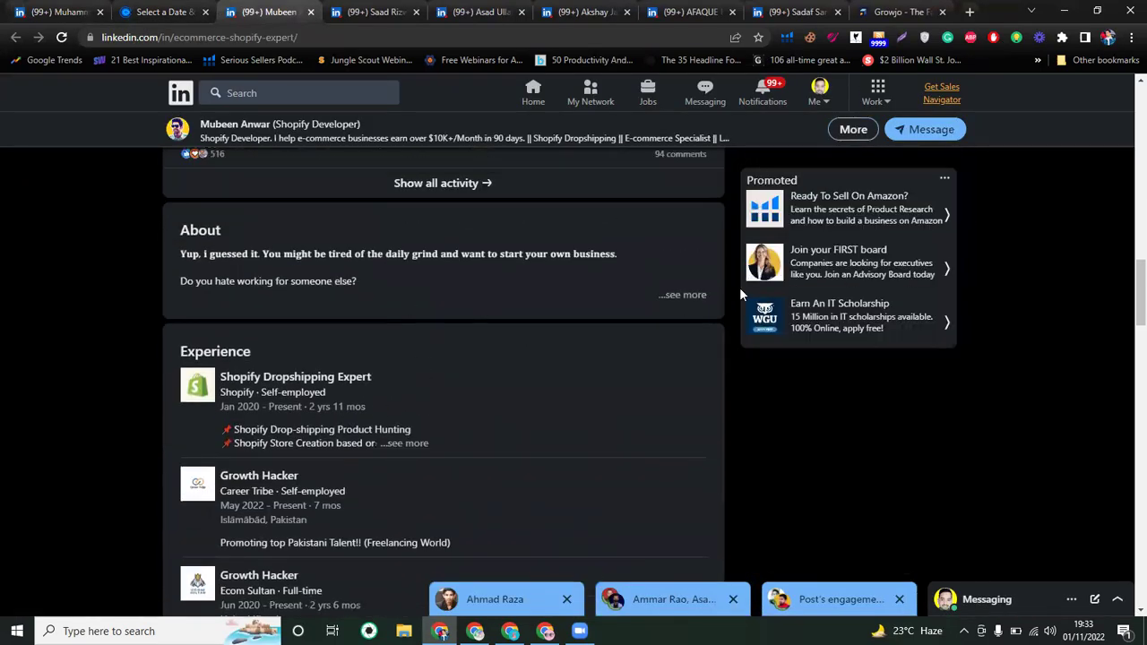
click(689, 295)
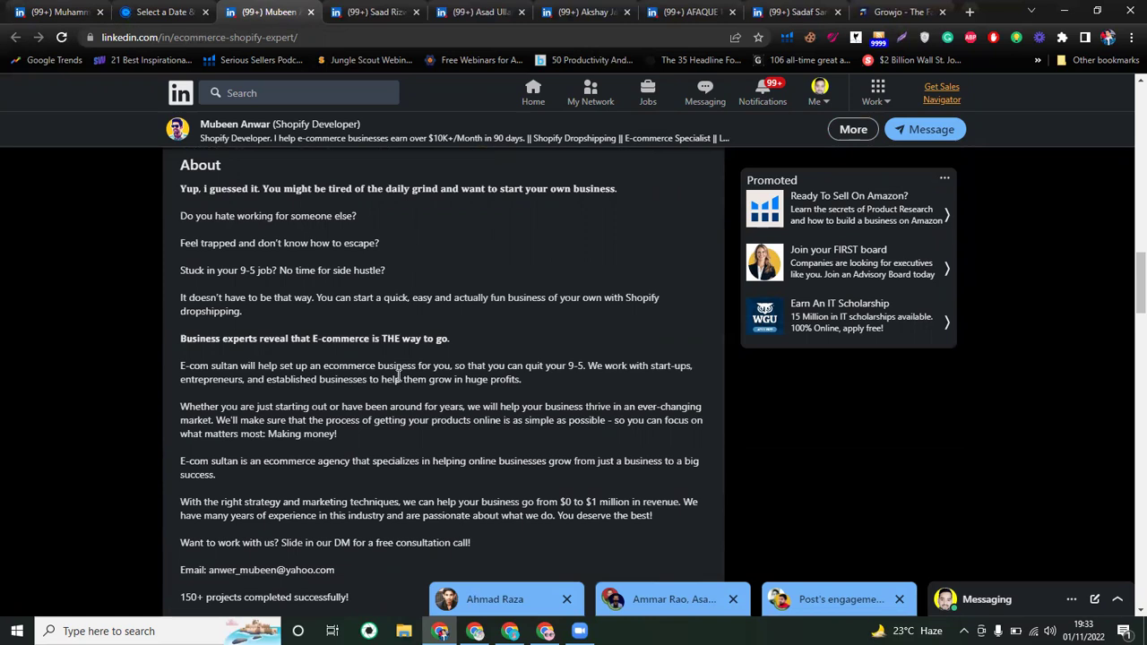
scroll(376, 575, down, 5)
click(1, 7)
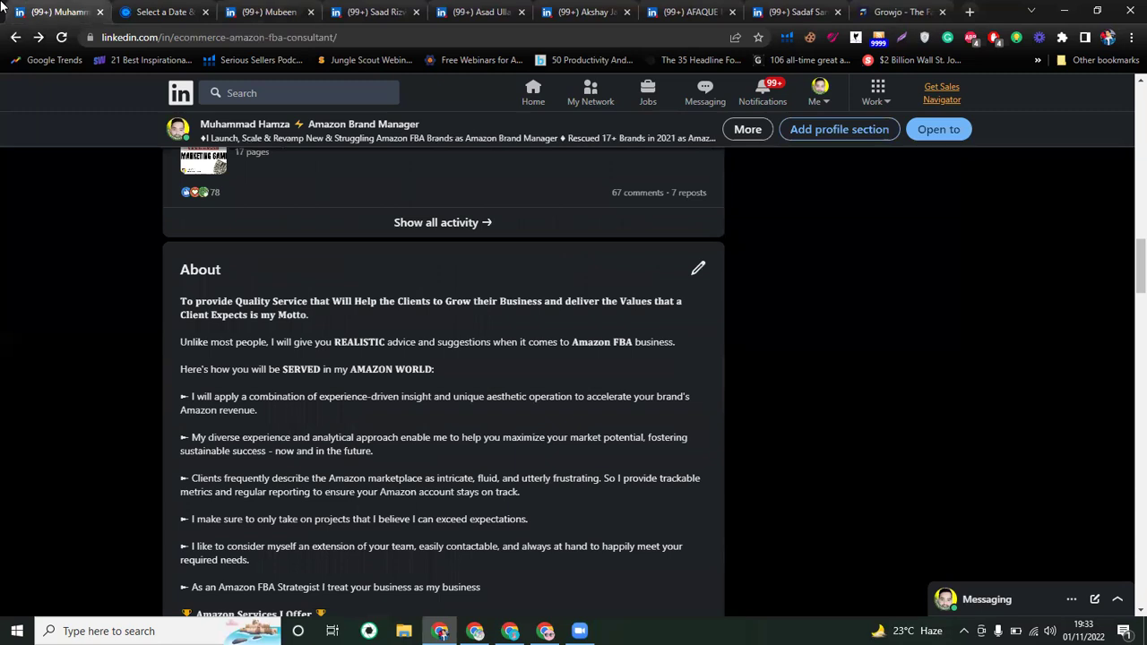
Examine the "Amazon Services I Offer", "Why me?" and "Tags" parts of the own About section
scroll(197, 322, down, 3)
scroll(198, 328, down, 3)
scroll(198, 327, up, 1)
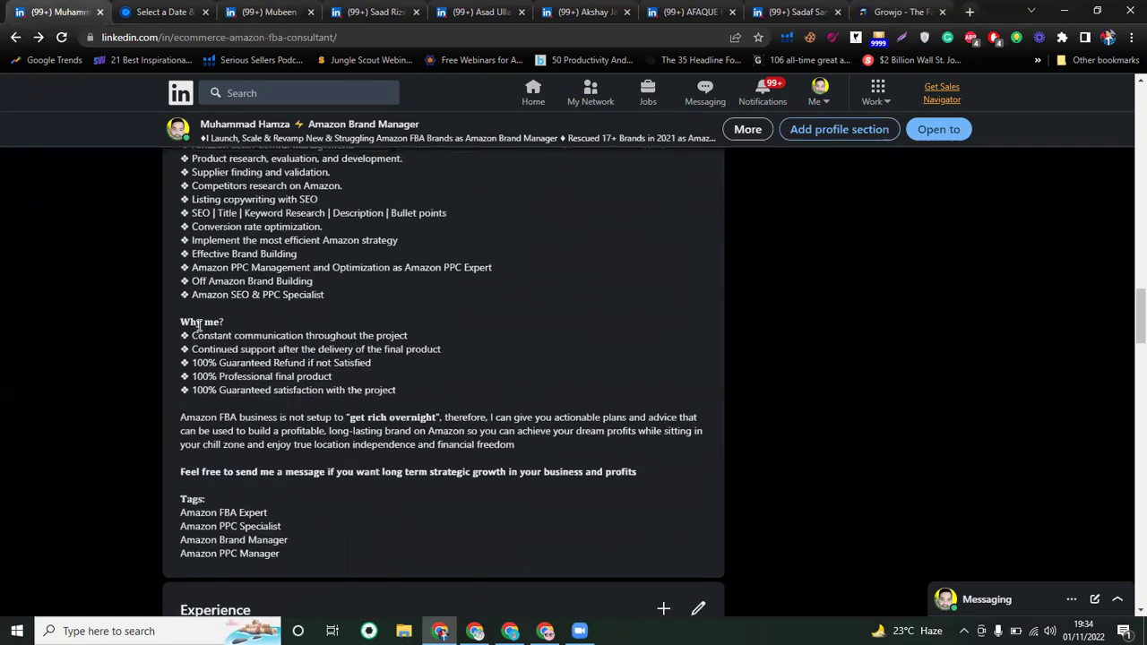
scroll(198, 326, up, 2)
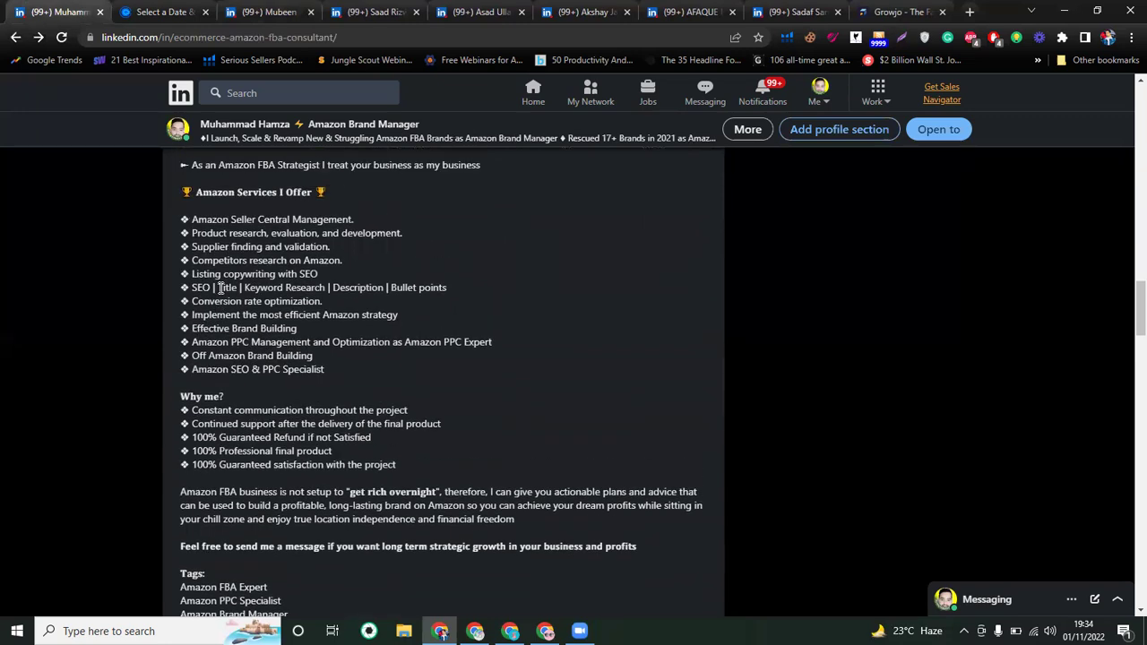
scroll(431, 390, up, 7)
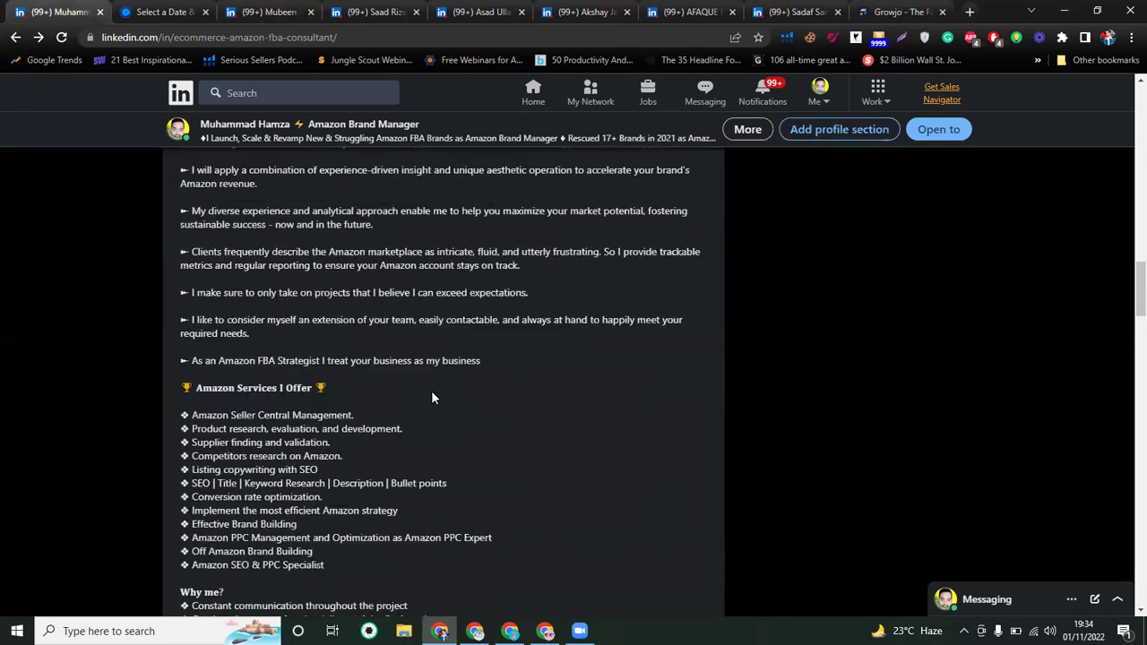
scroll(432, 394, down, 3)
scroll(431, 395, up, 2)
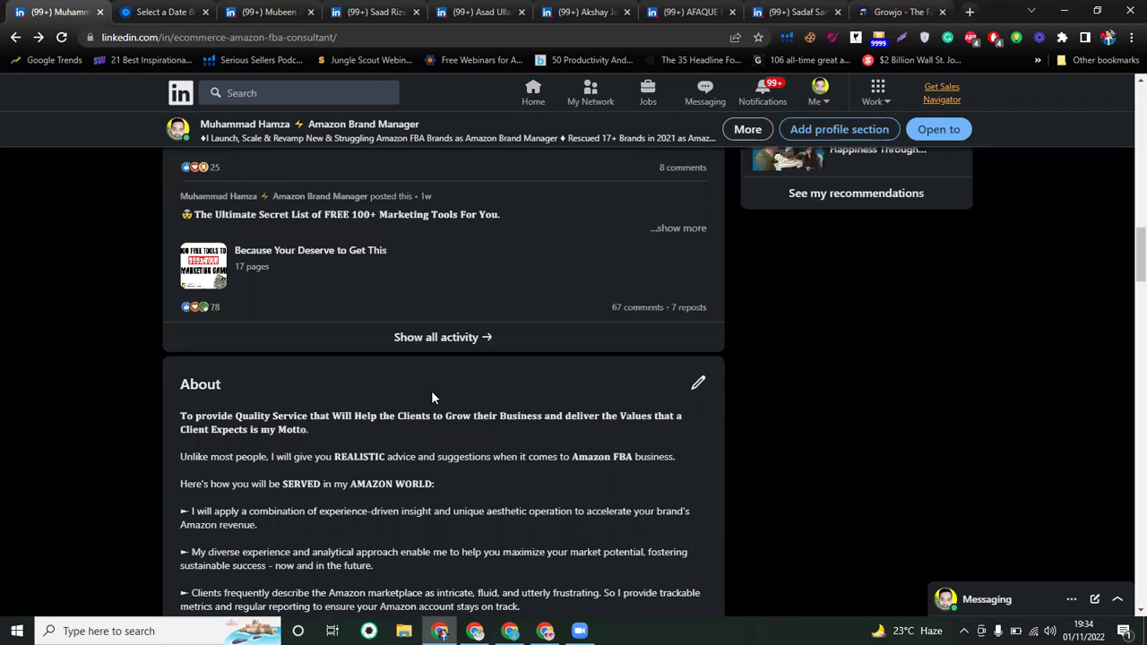
Search Google in a new tab for "top amazon fba experts on upwork"
click(970, 12)
text(top)
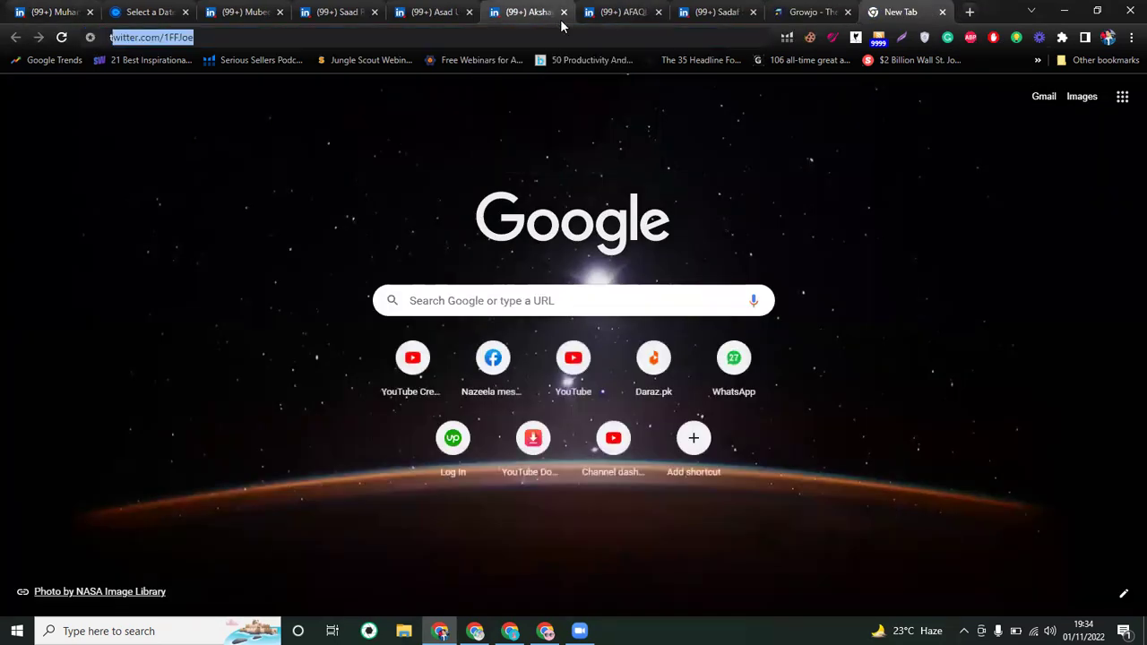
text( am)
key(BackSpace)
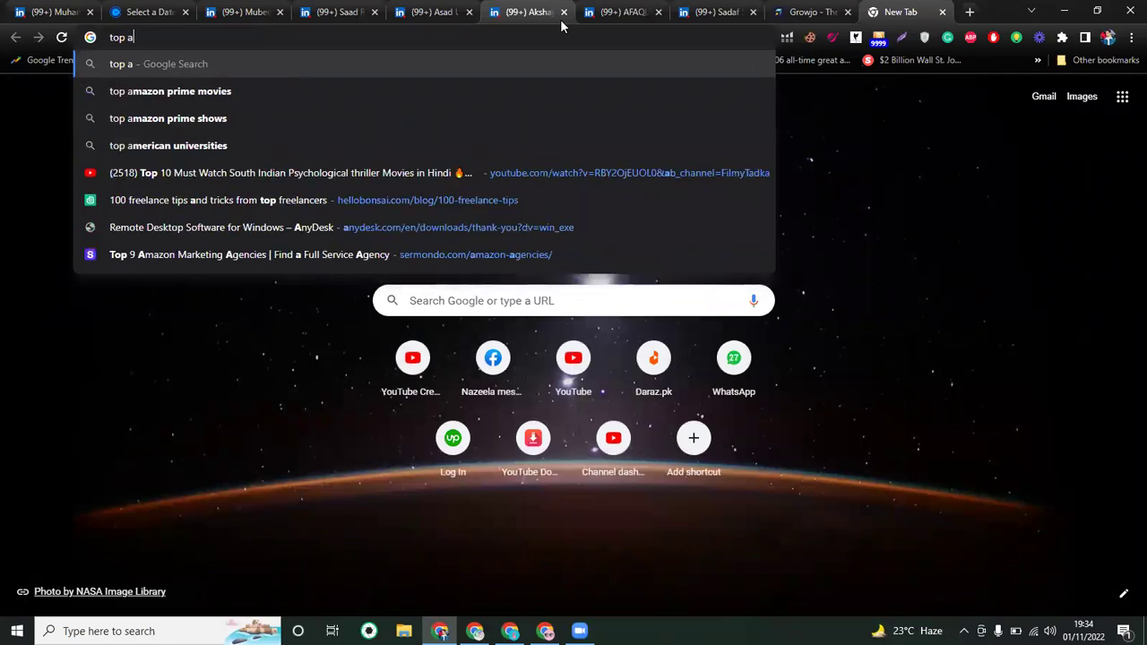
text(mazon)
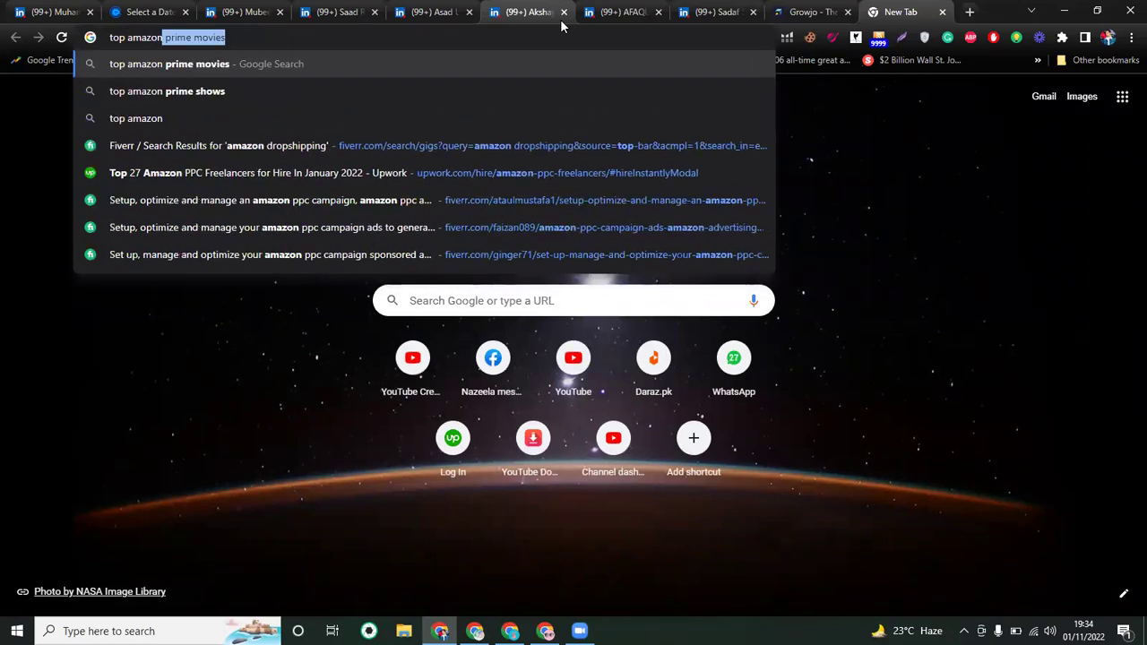
text( fba experts )
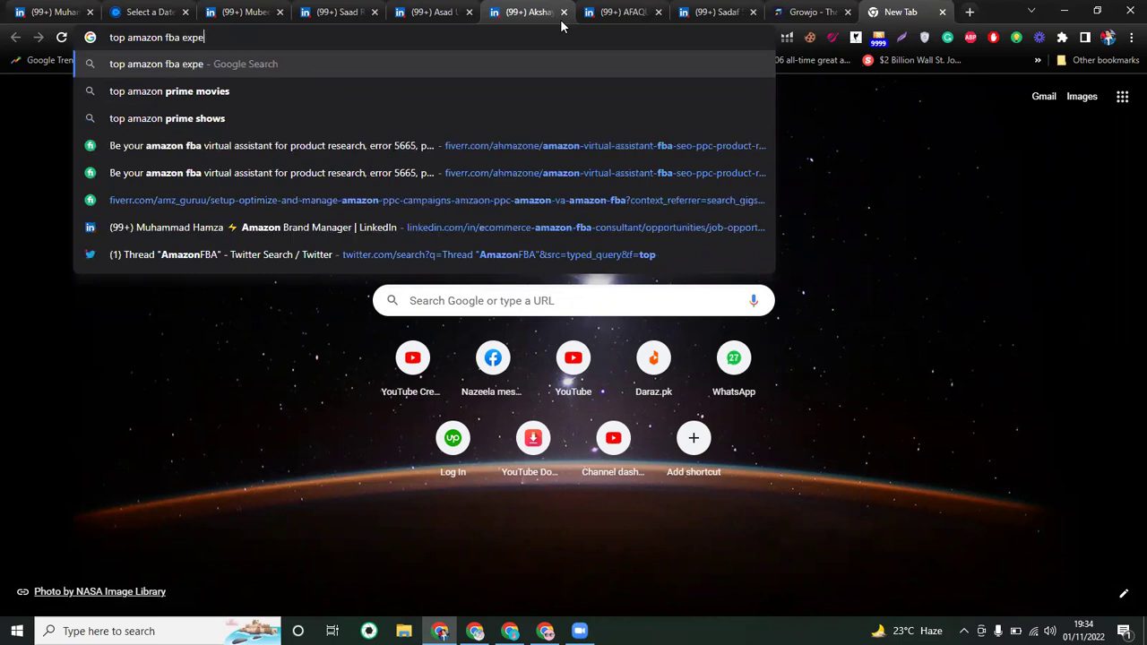
text(on i)
key(BackSpace)
text(upwork)
key(Return)
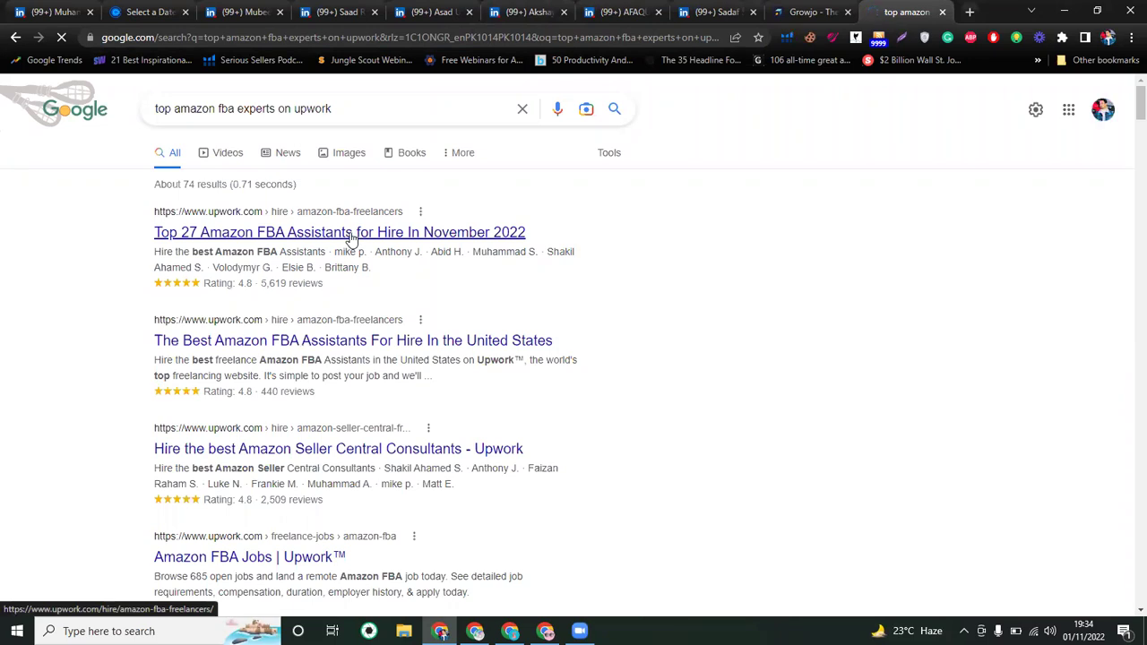
Open Upwork's "Top 27 Amazon FBA Assistants" result and go to its freelancer cards
click(352, 235)
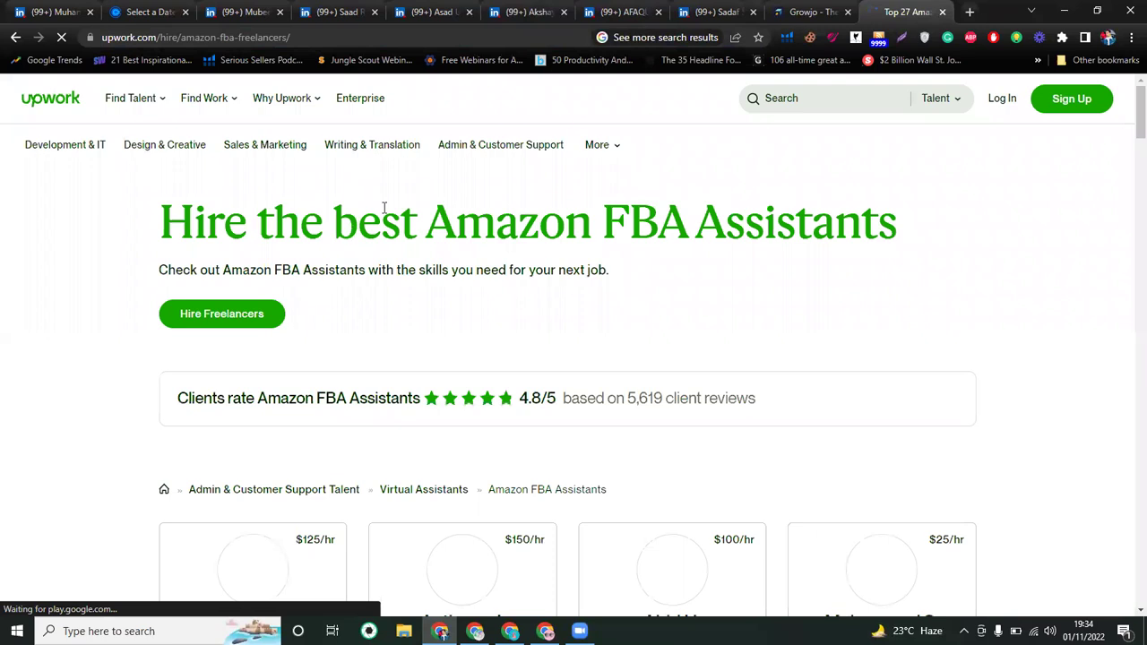
scroll(583, 380, down, 1)
scroll(583, 380, down, 3)
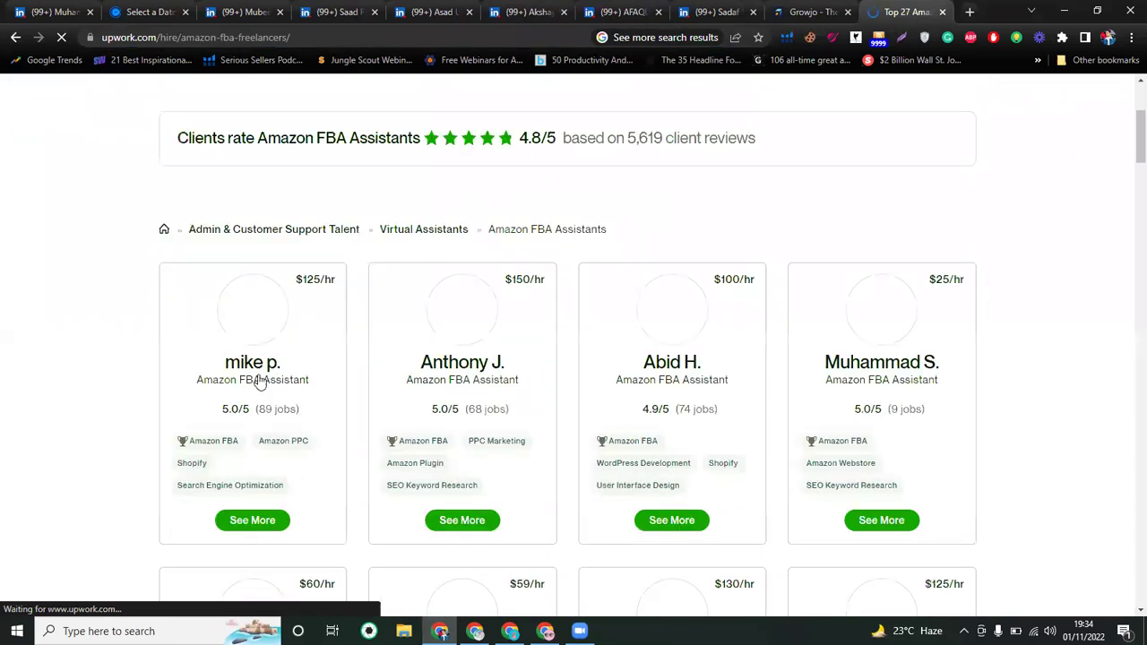
Open the first three freelancers and the $59/hr freelancer in separate new tabs, and close the freelancer listing
right_click(269, 366)
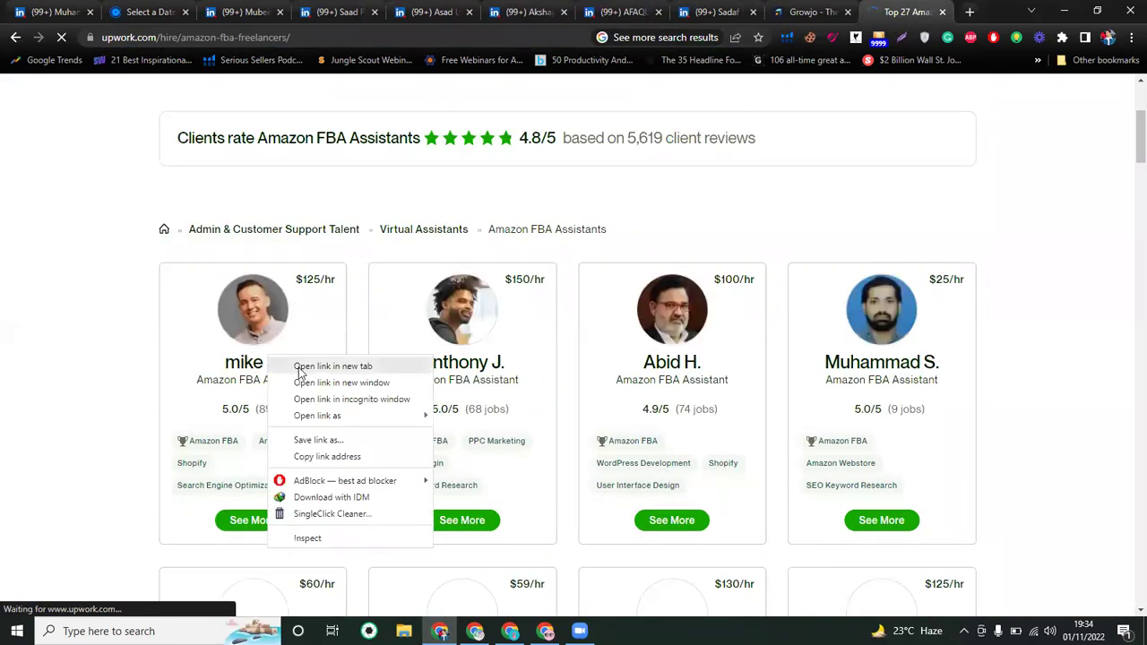
click(305, 370)
right_click(439, 372)
click(466, 378)
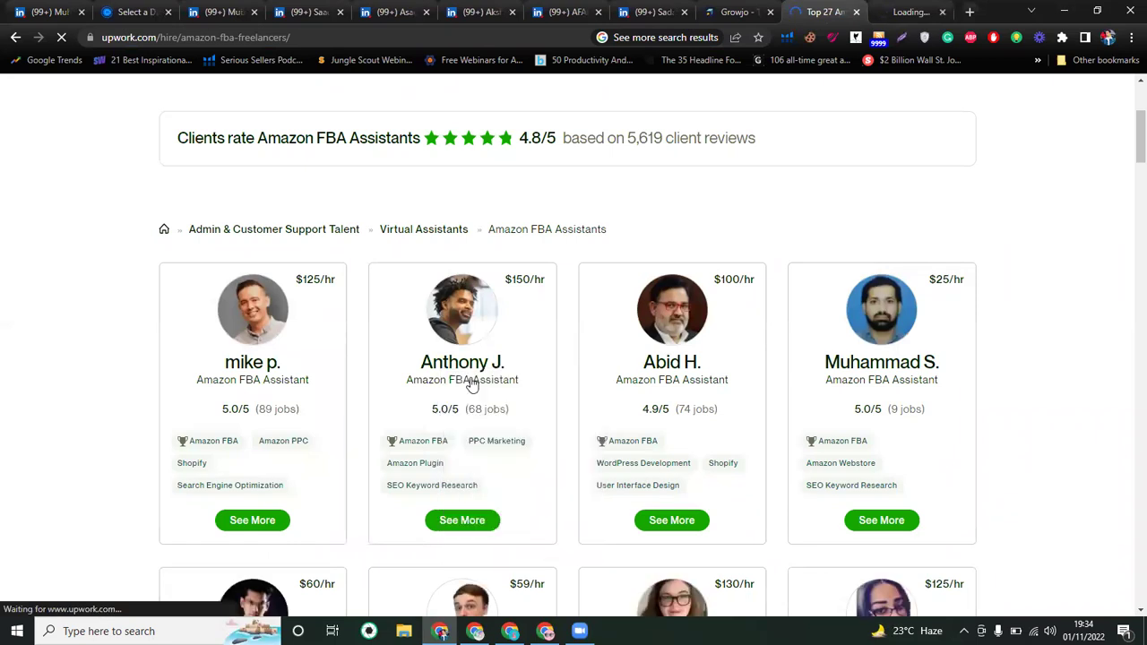
right_click(686, 366)
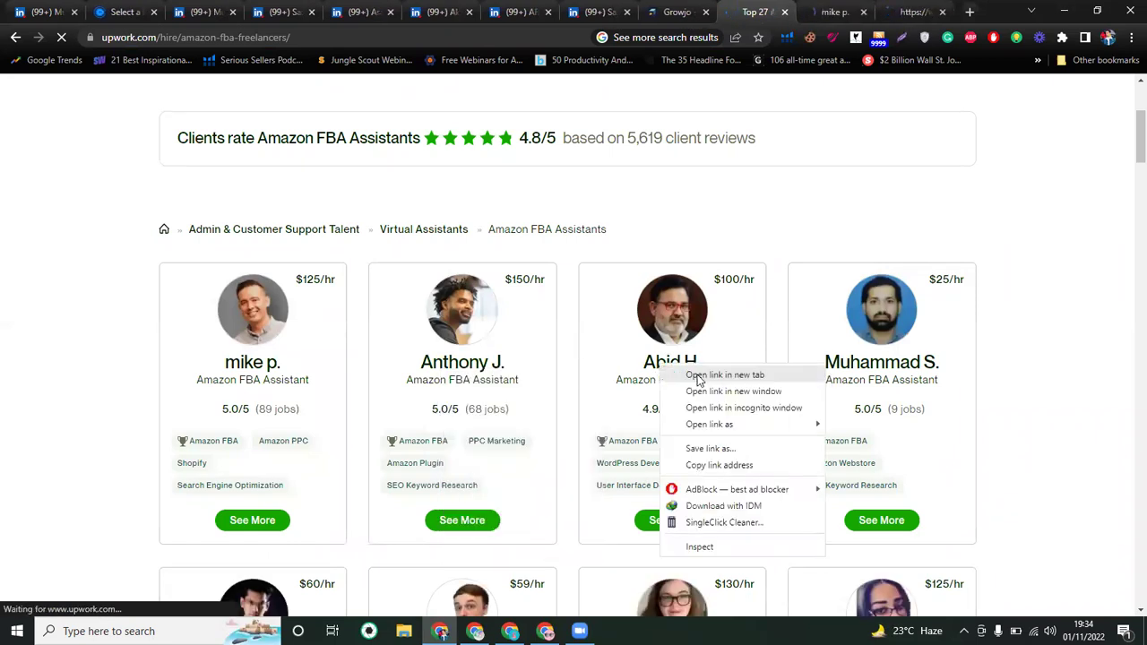
click(699, 375)
scroll(441, 438, down, 2)
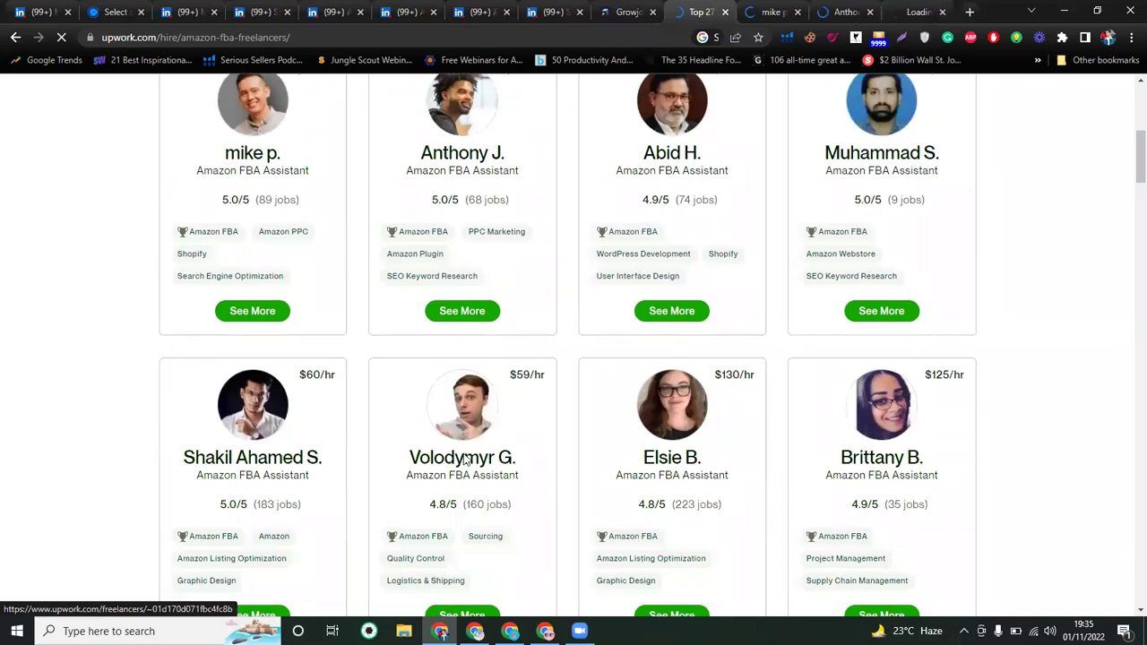
right_click(447, 456)
click(507, 271)
click(709, 13)
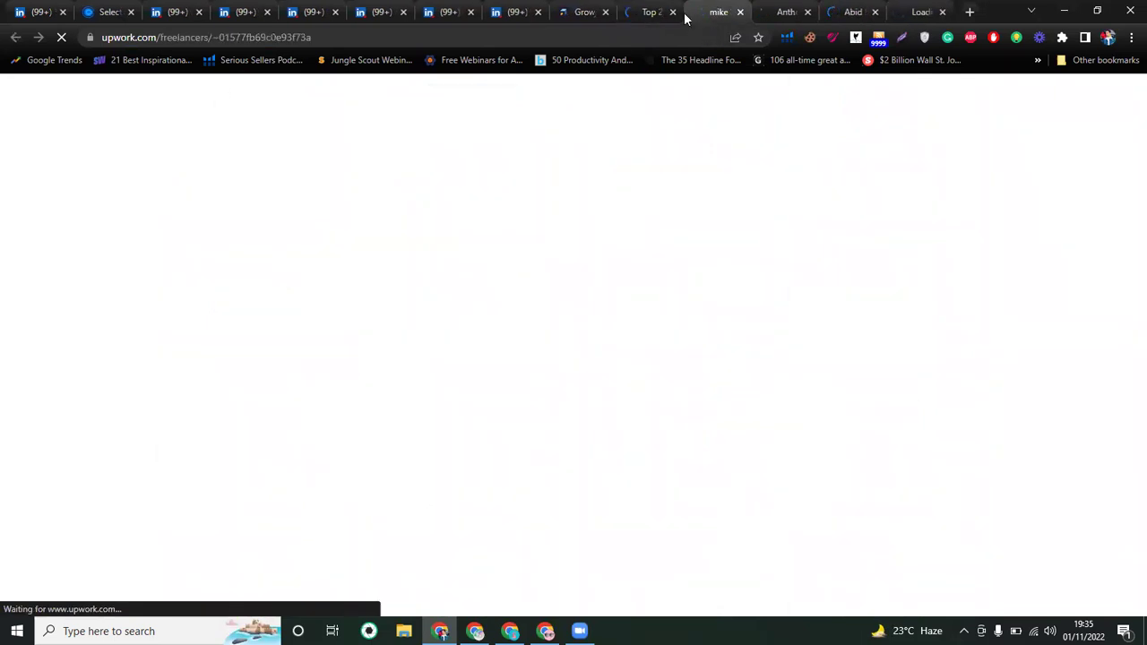
click(673, 13)
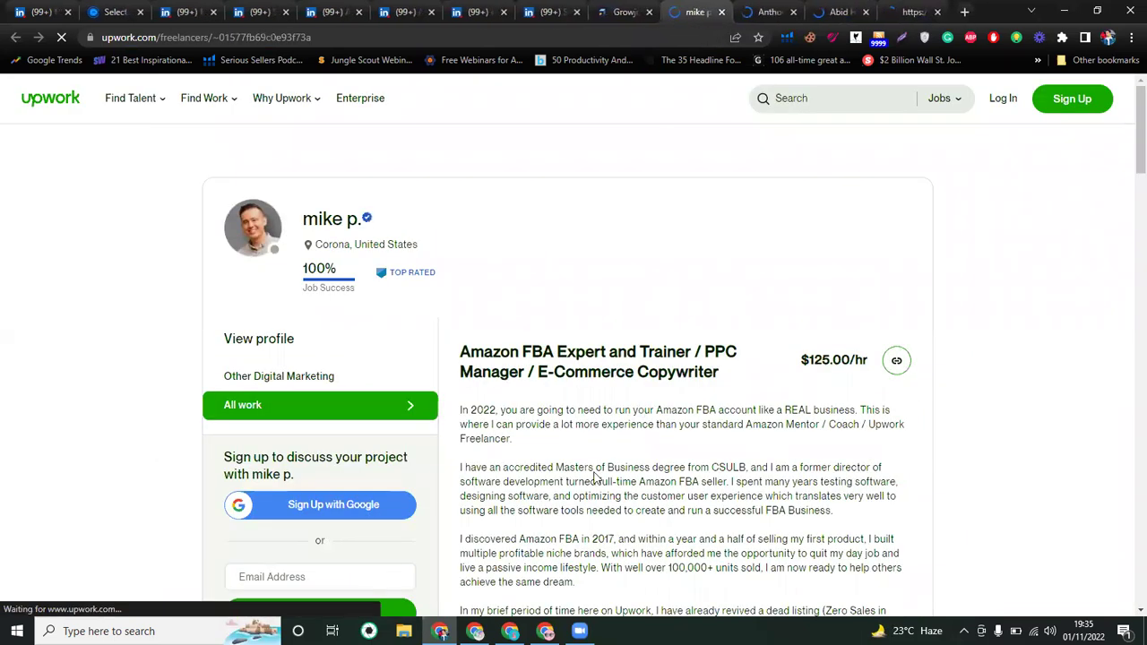
scroll(594, 473, down, 1)
scroll(595, 472, down, 3)
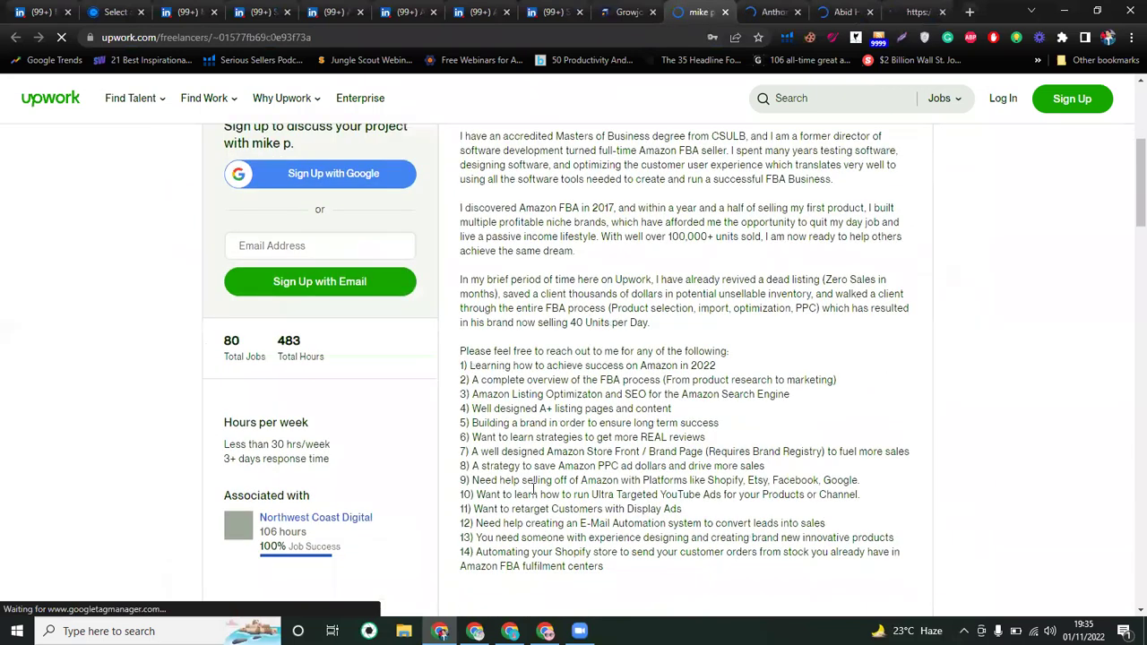
scroll(533, 491, down, 2)
scroll(534, 490, up, 2)
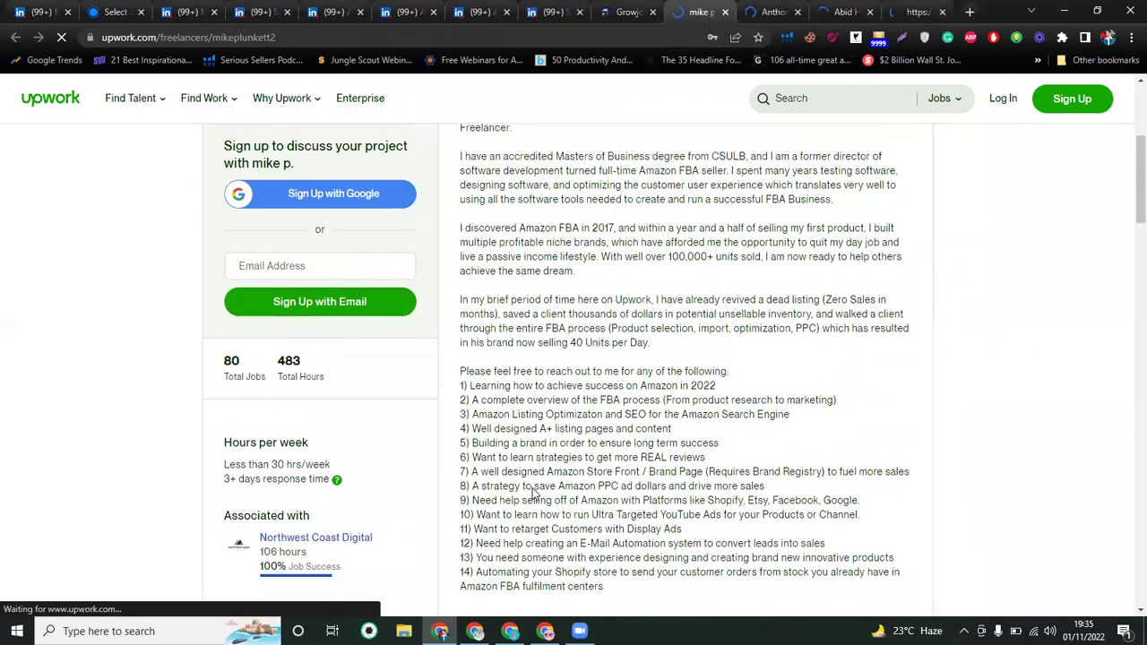
drag(536, 504, 625, 543)
click(457, 443)
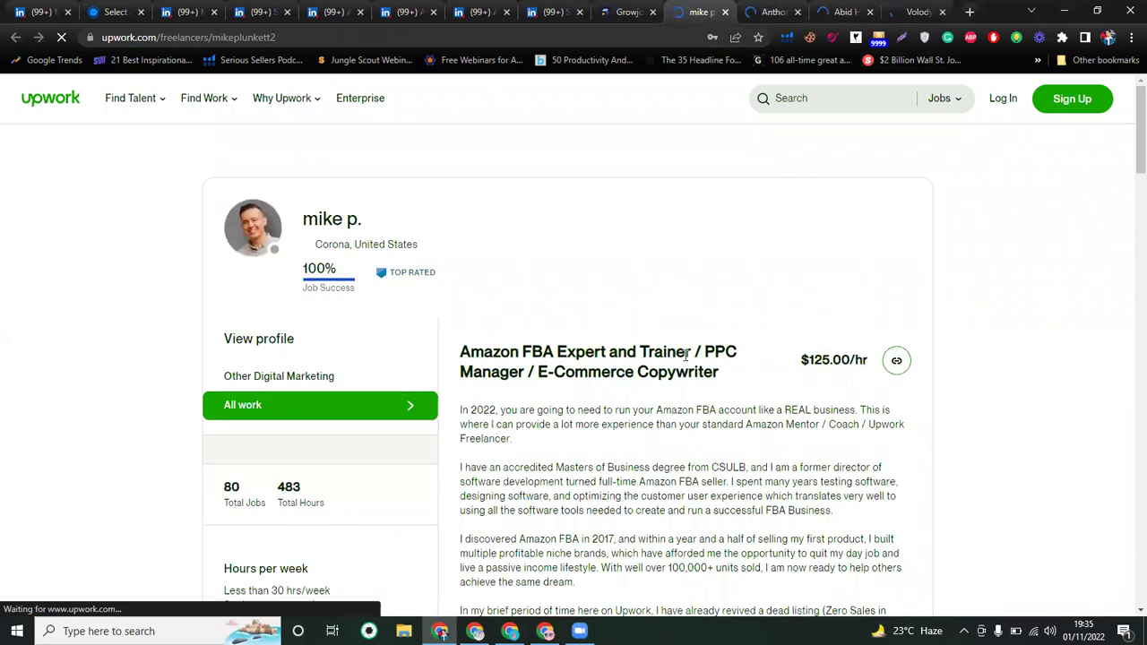
scroll(685, 355, down, 3)
scroll(686, 355, down, 5)
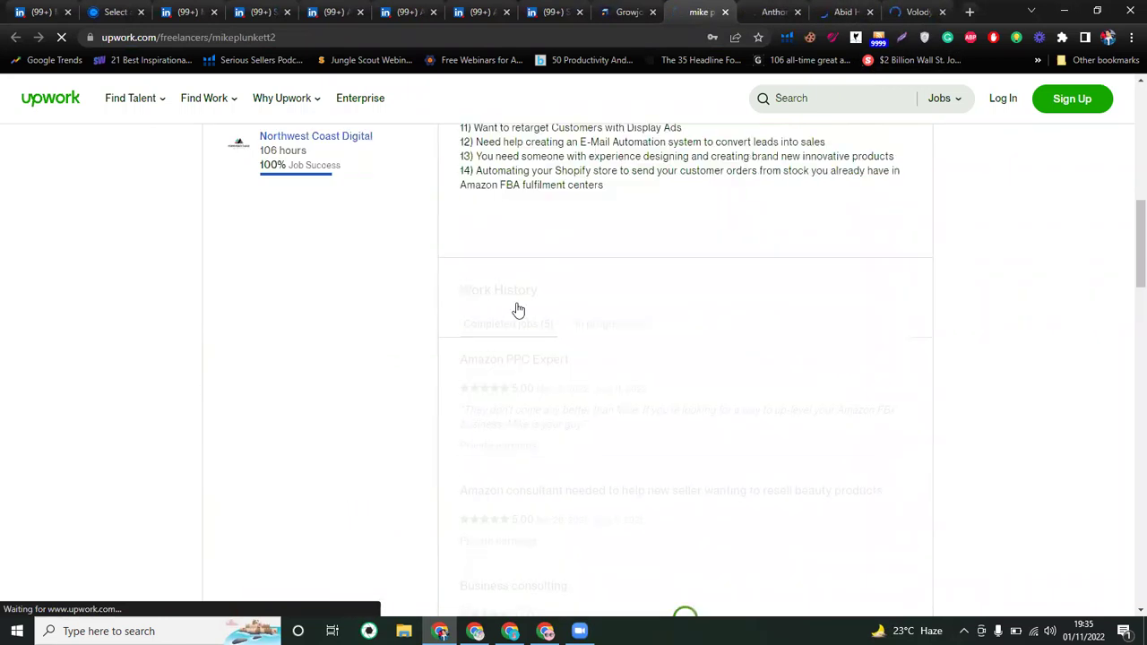
scroll(573, 247, up, 1)
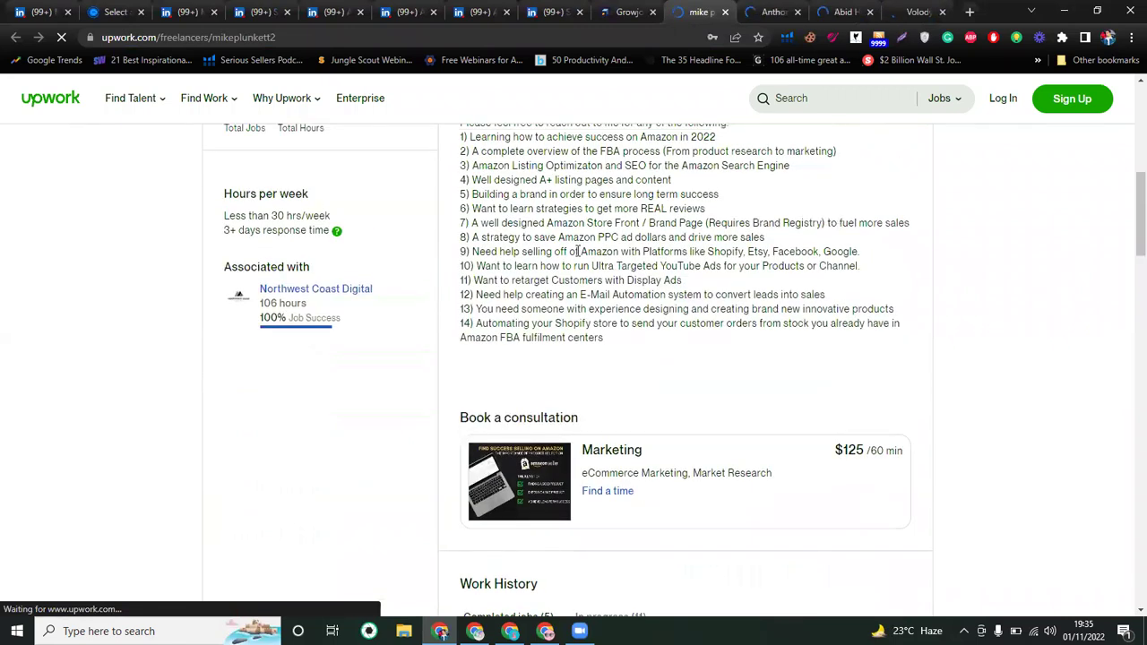
Return to the start of the FBA trainer's overview and highlight its opening paragraph beginning "In 2022"
scroll(577, 251, up, 1)
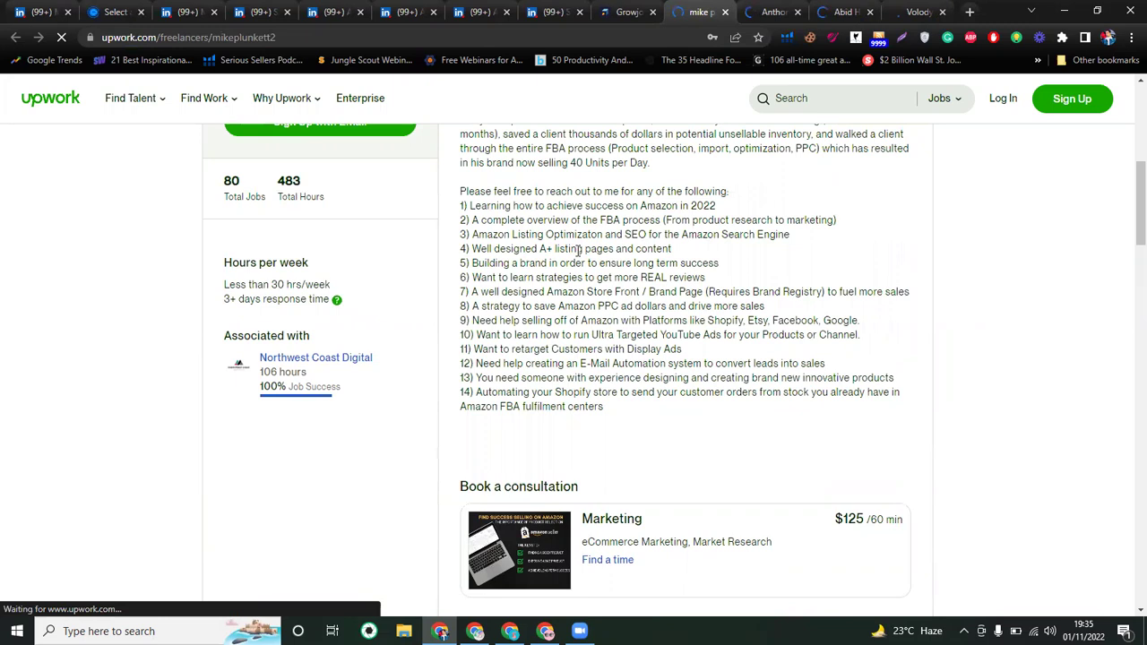
scroll(611, 312, up, 2)
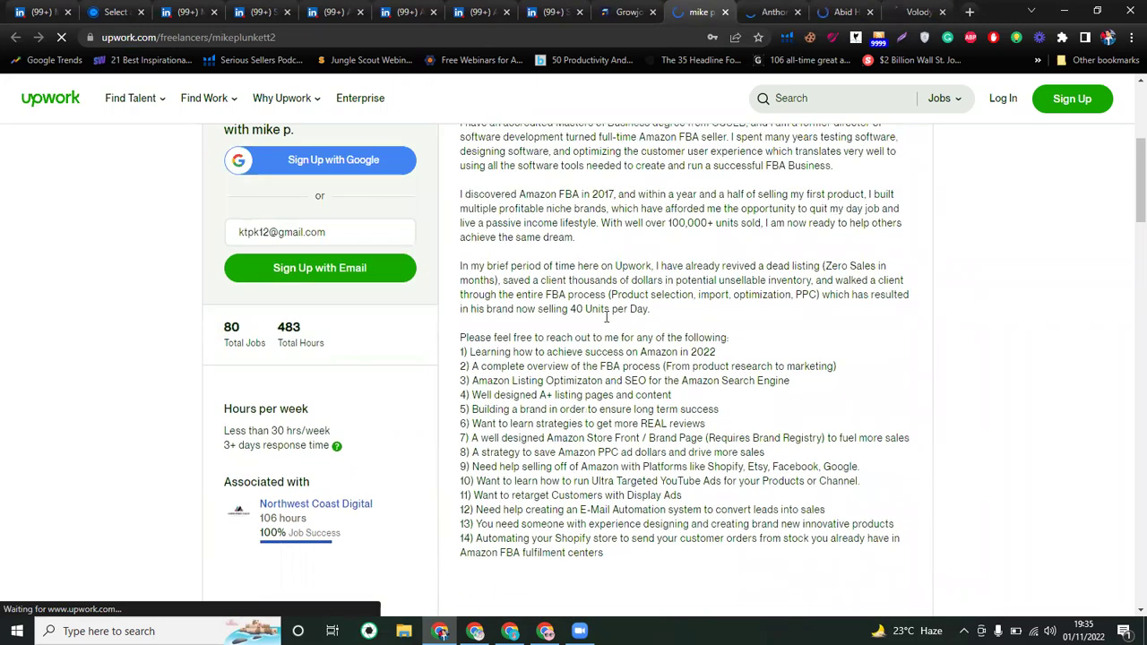
scroll(607, 317, up, 2)
drag(459, 226, 520, 258)
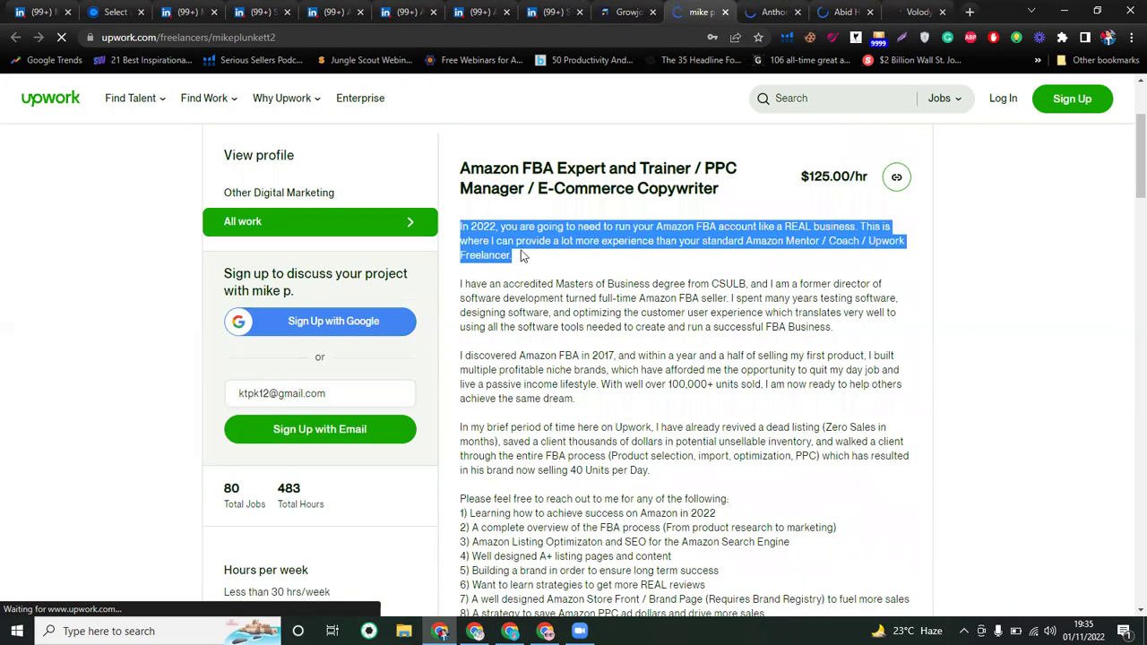
click(499, 226)
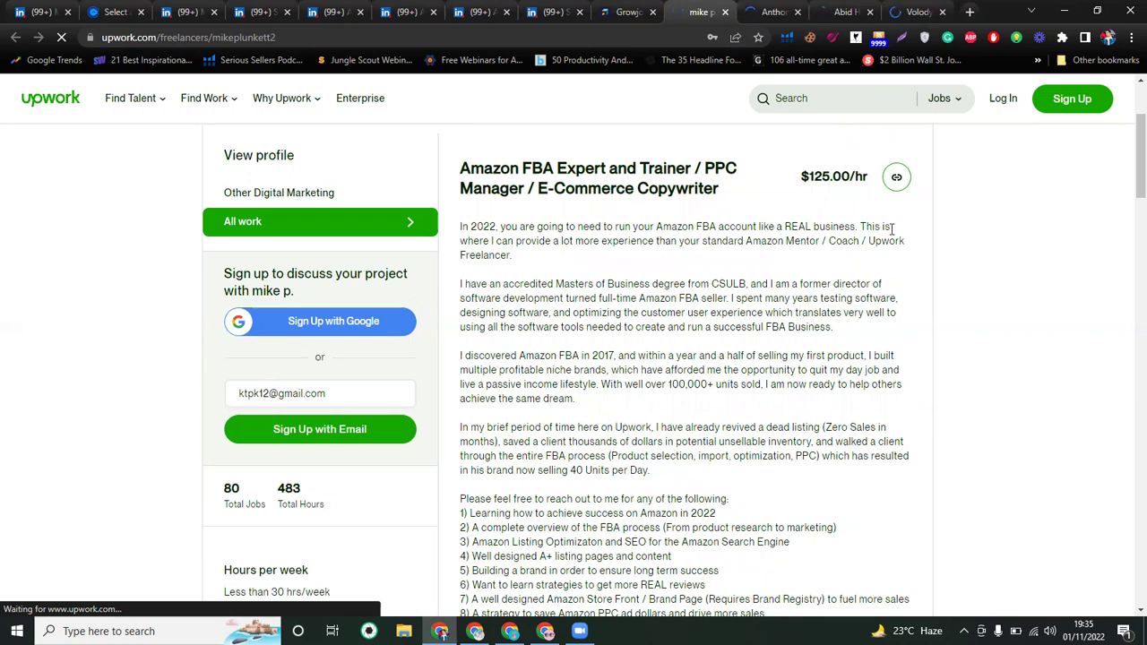
drag(462, 225, 514, 265)
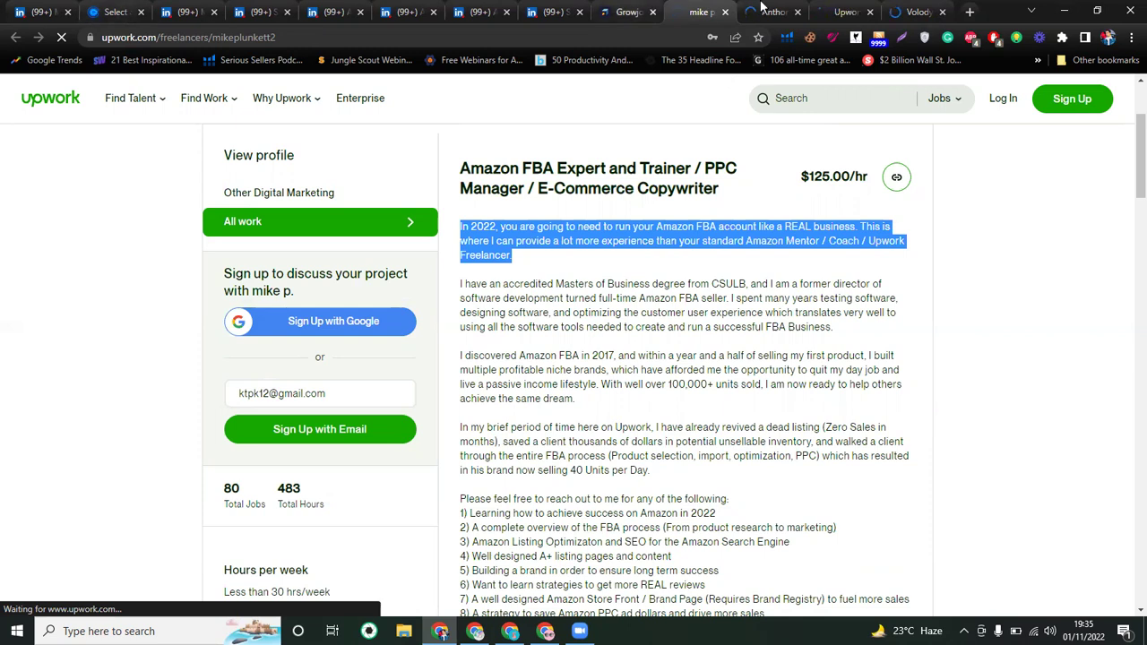
click(788, 10)
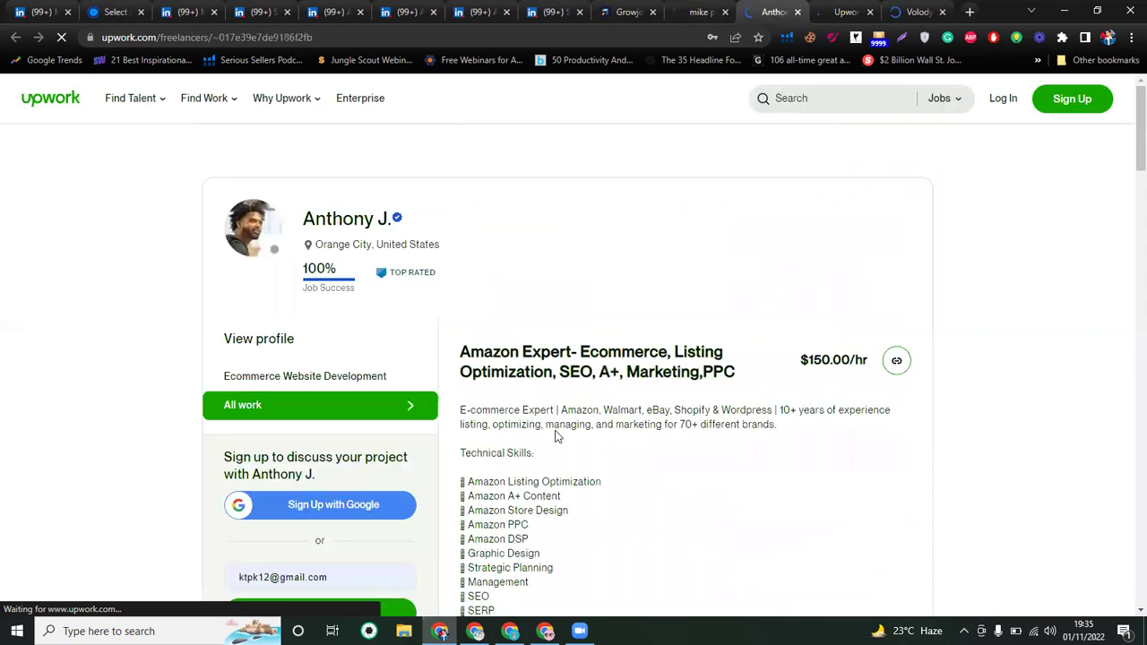
scroll(556, 435, down, 2)
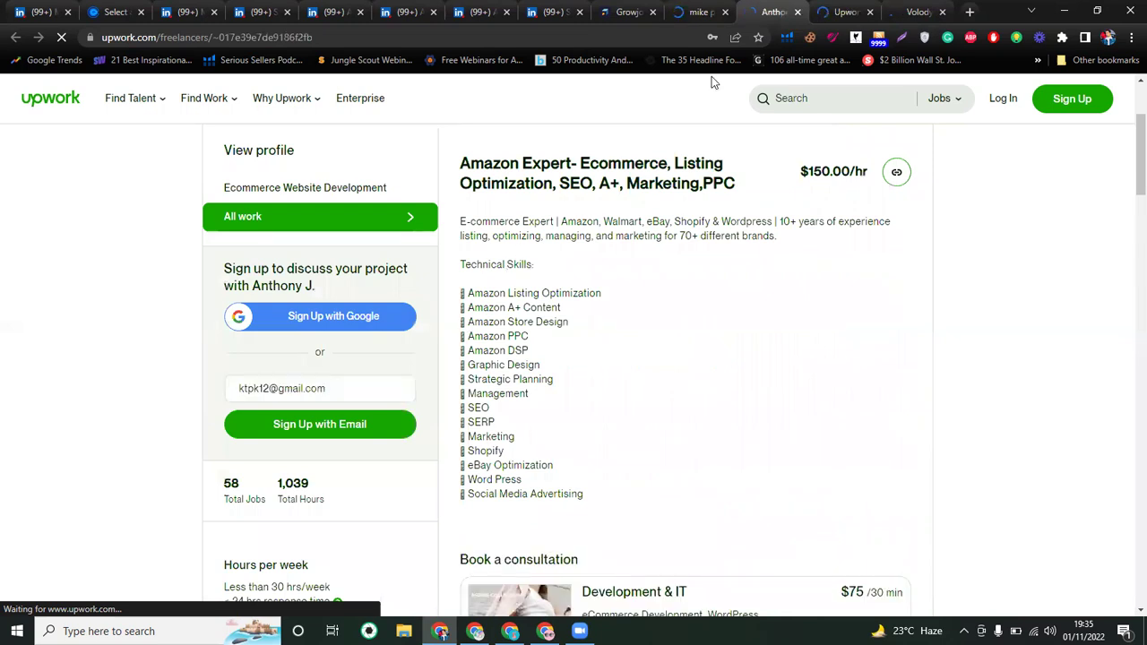
key(ctrl+a)
Read the Shopify Guru & Full Stack Developer's overview through its skills, themes, apps and "WHY HIRE ME?" parts, and return to its start
click(859, 11)
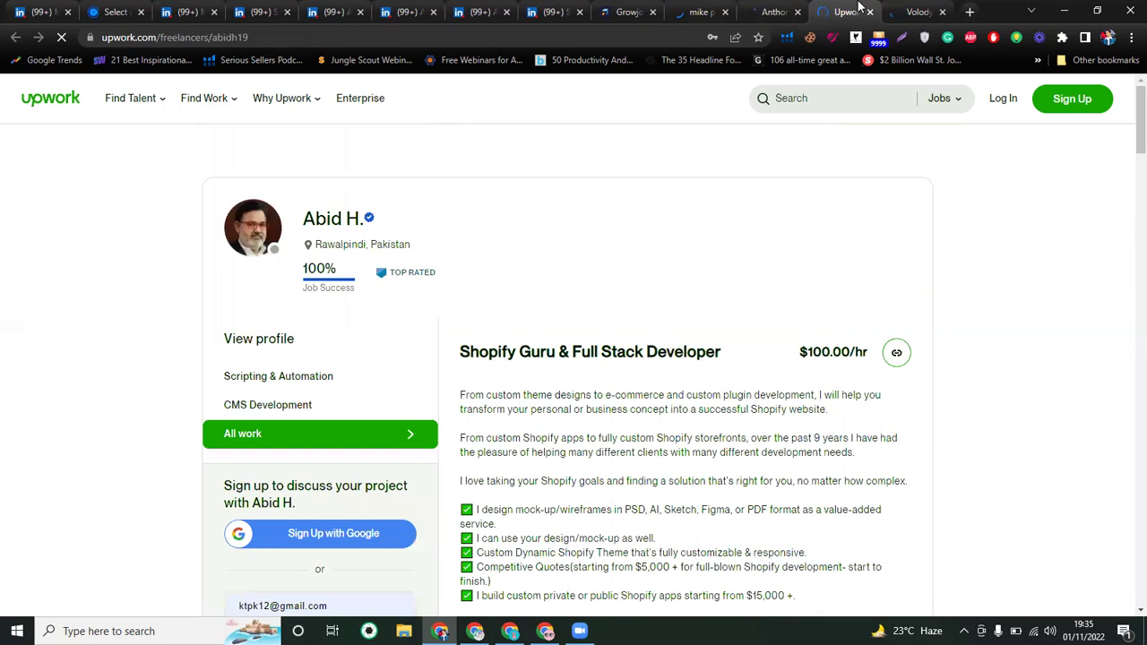
scroll(719, 450, down, 1)
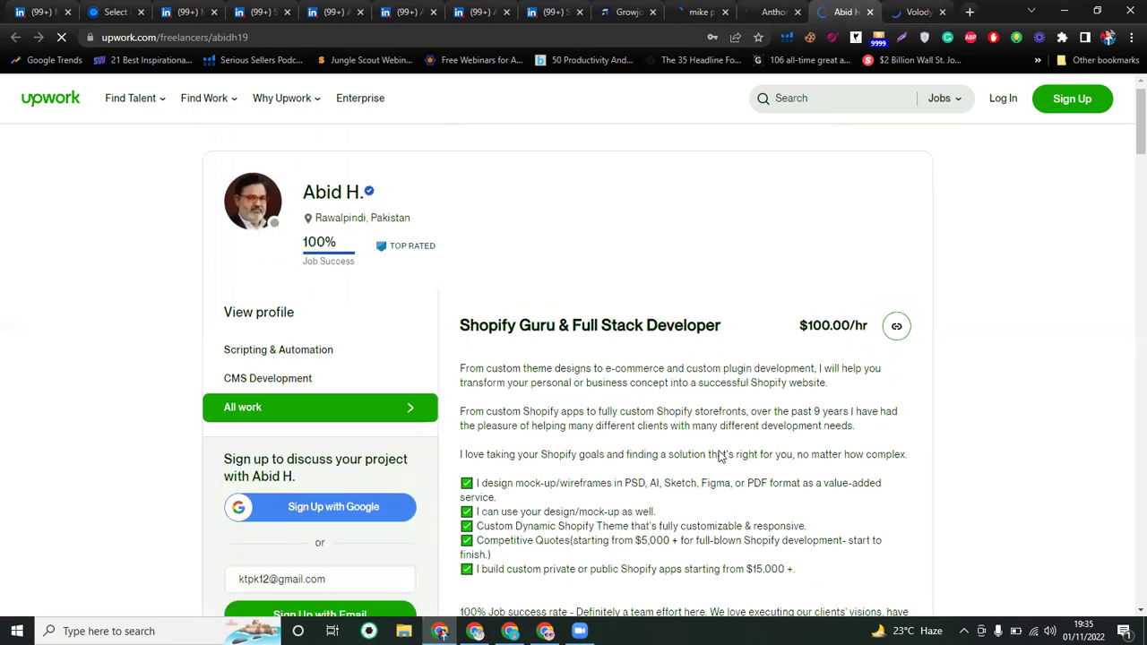
scroll(719, 451, down, 5)
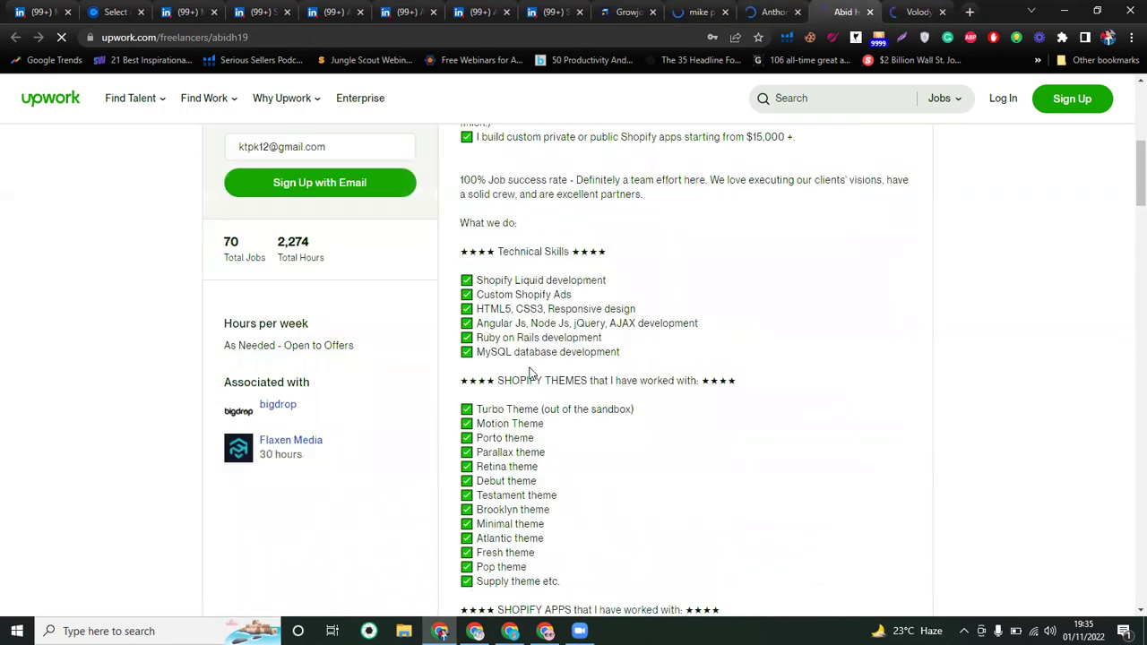
scroll(529, 373, down, 3)
scroll(528, 373, down, 2)
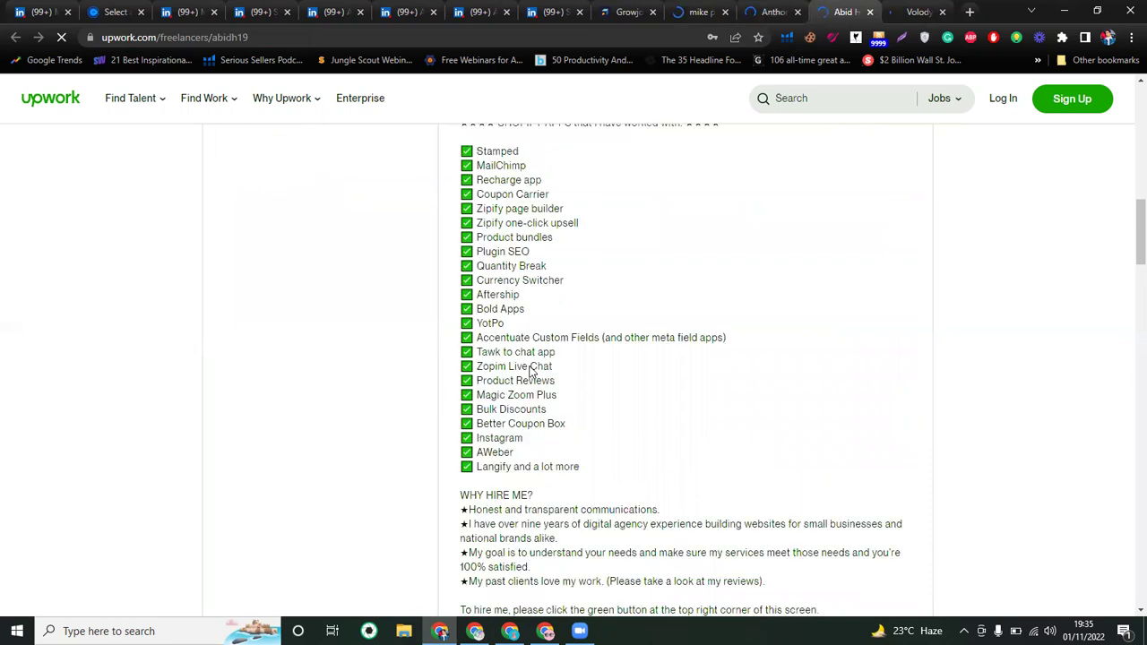
scroll(504, 220, down, 3)
scroll(503, 220, up, 1)
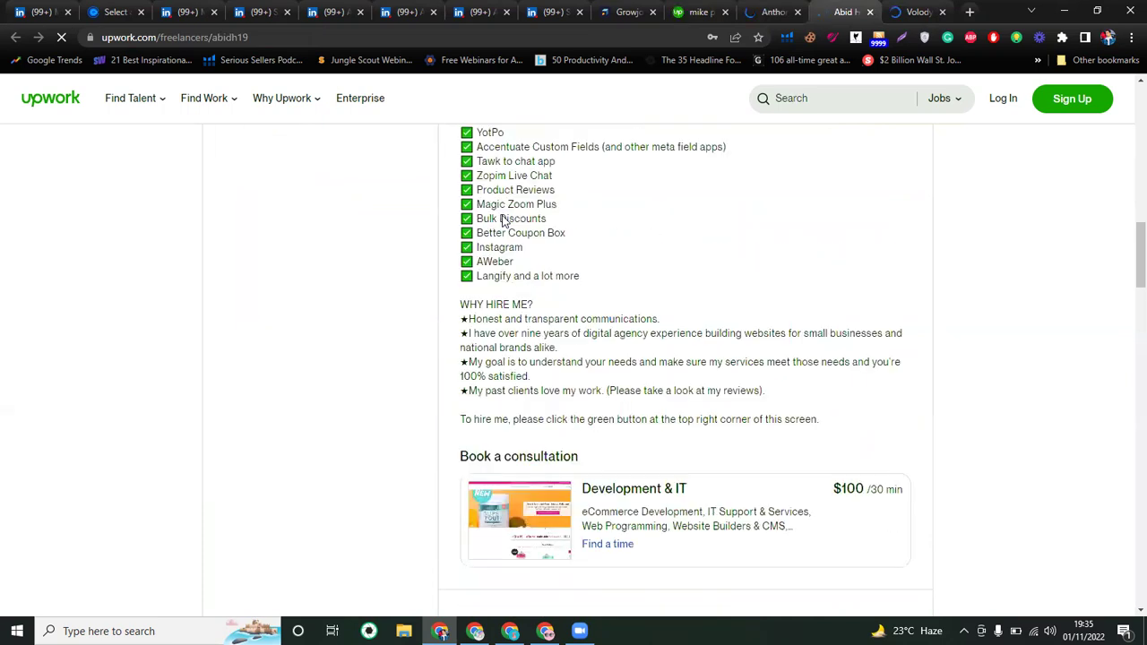
scroll(503, 219, up, 10)
scroll(501, 234, up, 3)
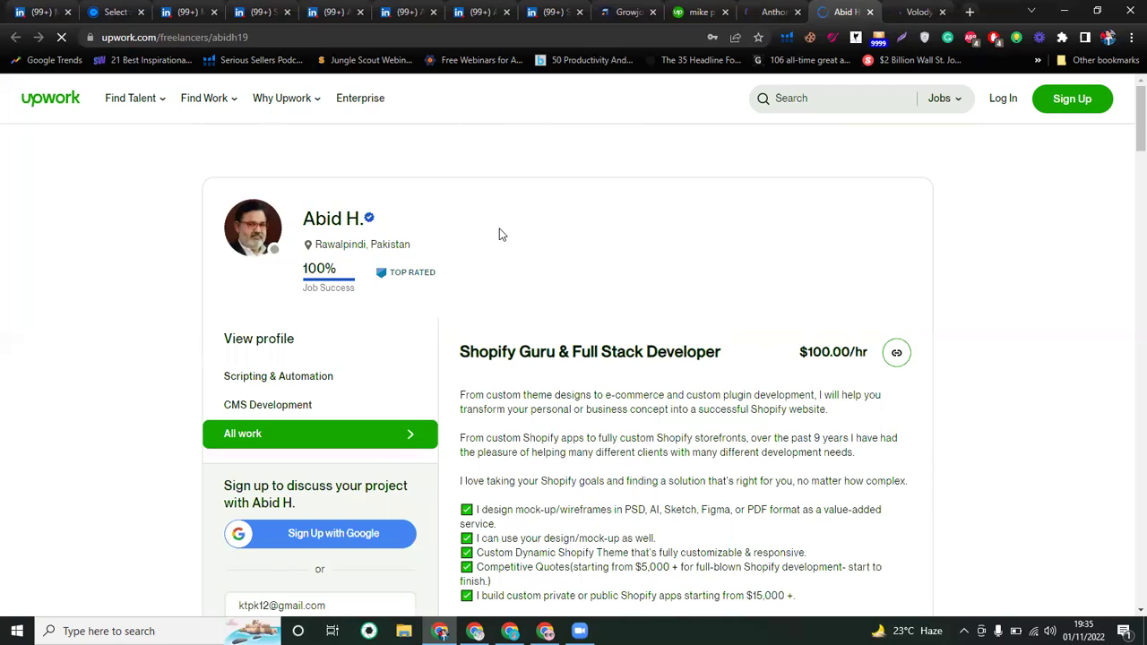
Revisit the FBA trainer's profile briefly, and read the Amazon FBA Strategist and Consultant's services, step-by-step process and bonuses
click(706, 12)
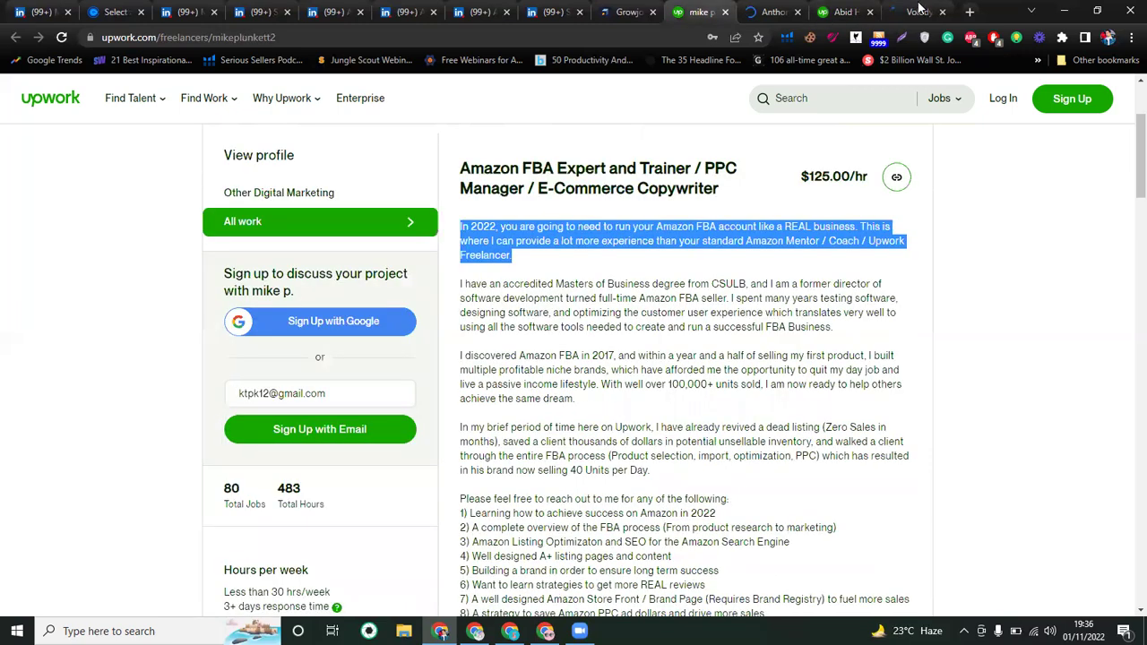
click(916, 11)
scroll(615, 472, down, 5)
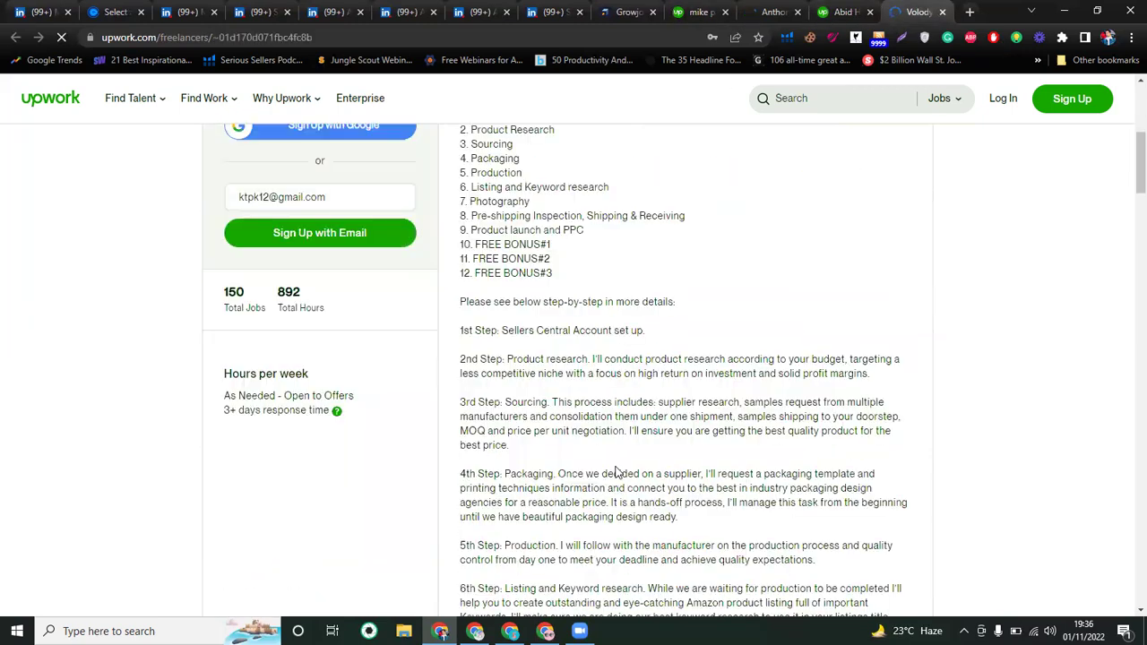
scroll(615, 472, down, 2)
scroll(615, 472, down, 2)
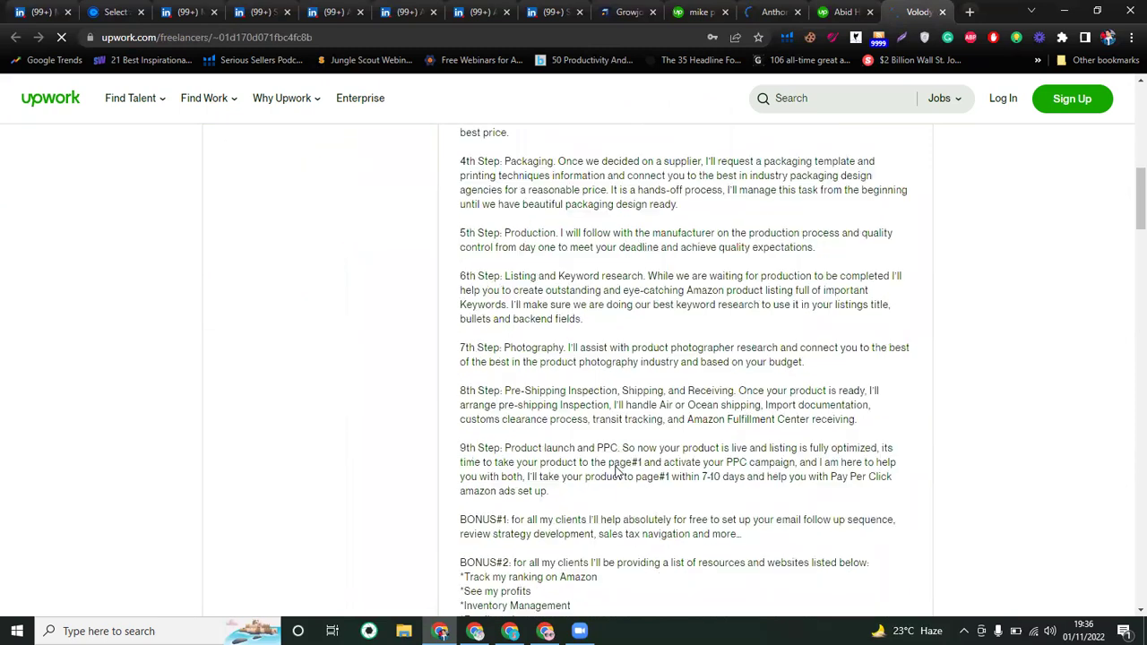
scroll(615, 473, down, 3)
scroll(615, 473, up, 3)
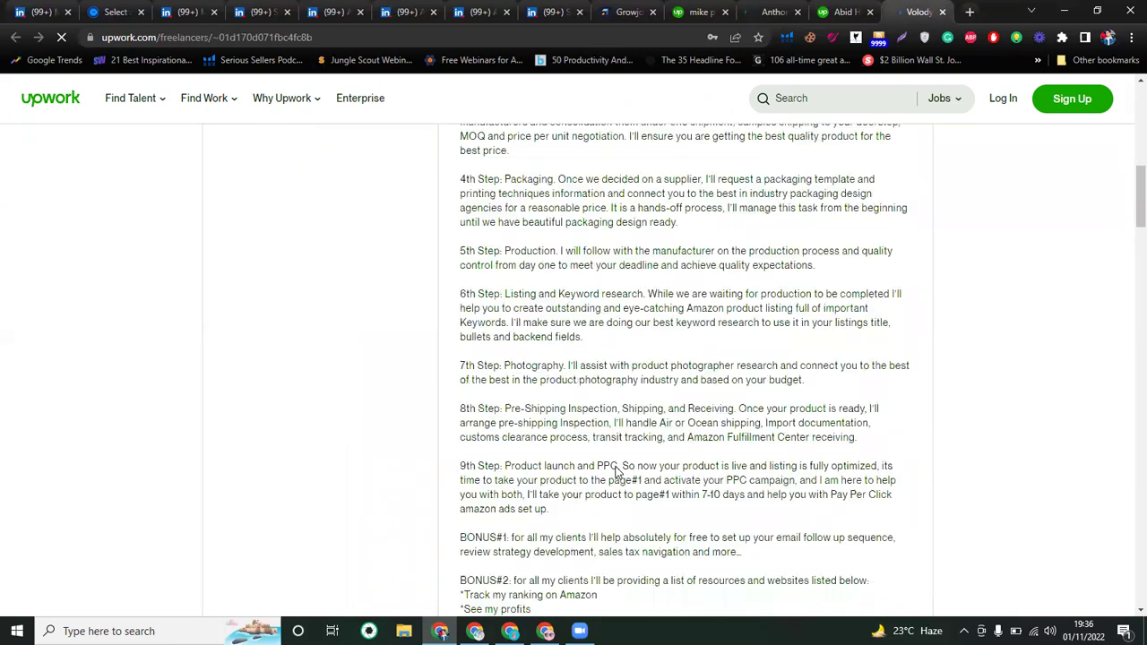
scroll(615, 472, up, 8)
scroll(615, 472, up, 1)
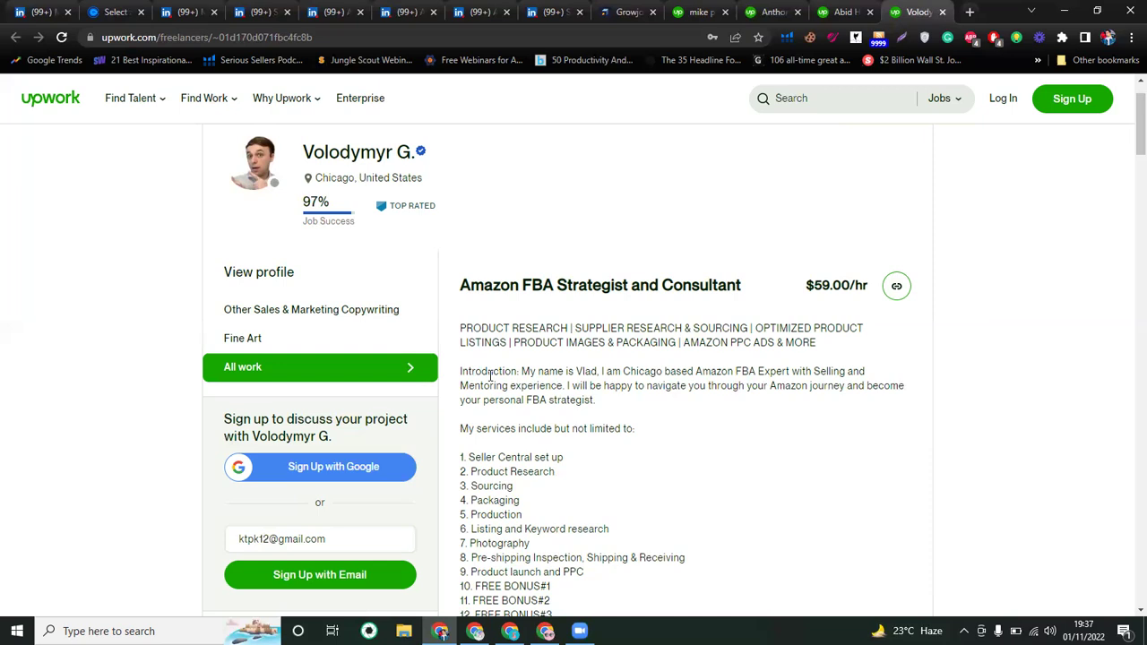
Search Google in a new tab for "wortune" and open the Wordtune website
click(973, 11)
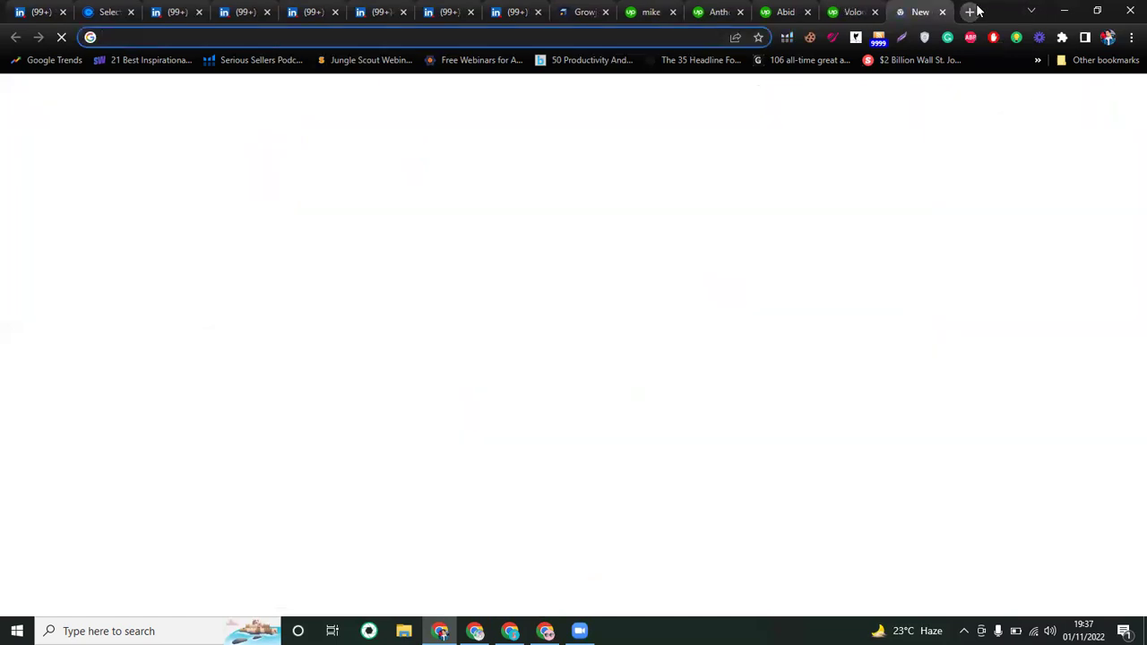
text(wortu)
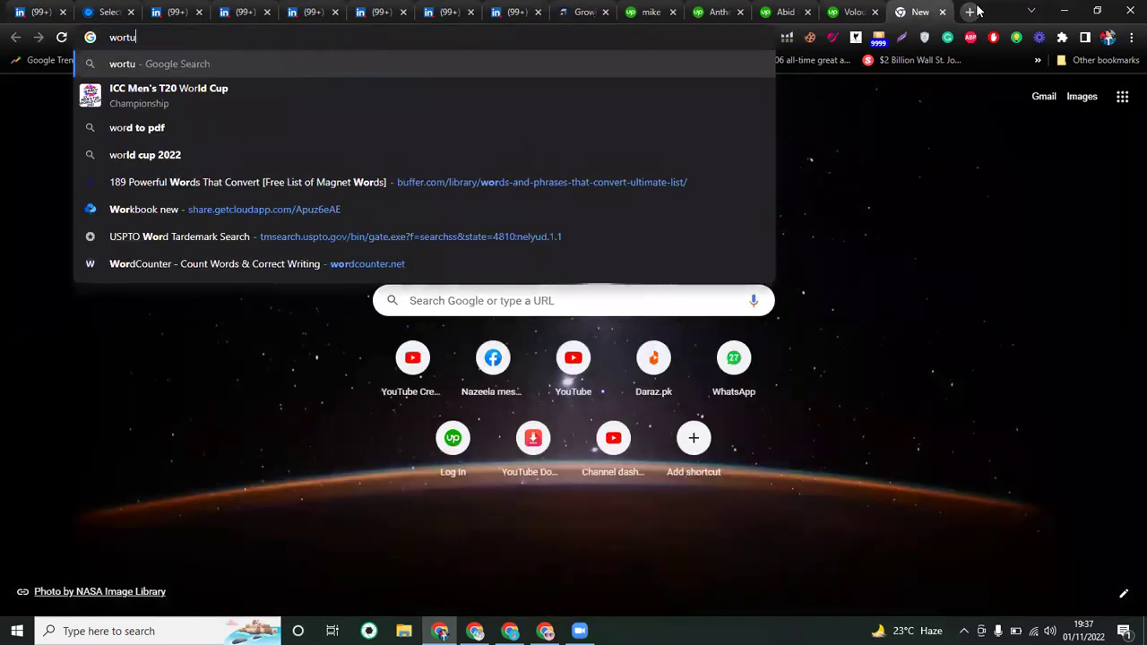
text(ne)
key(Return)
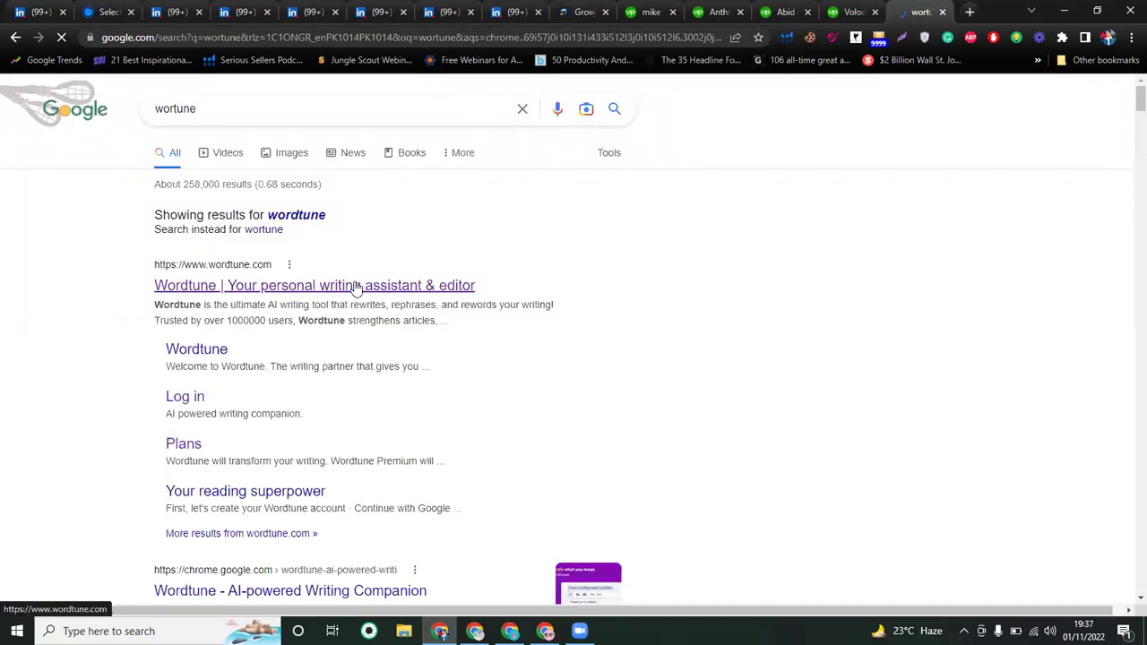
click(356, 285)
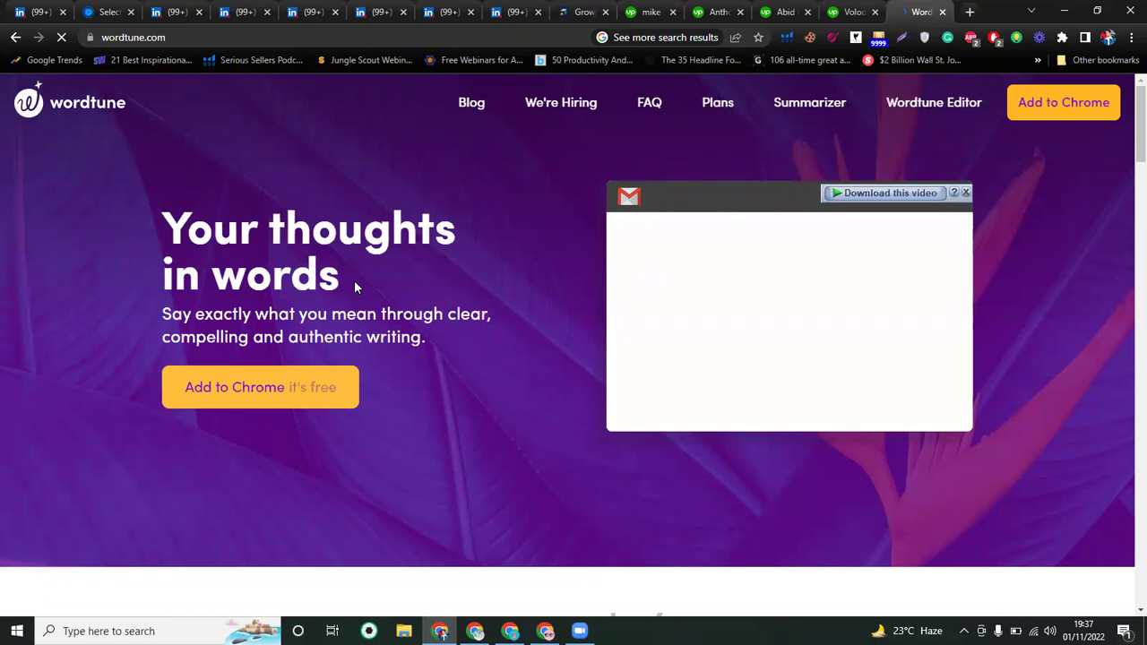
Look over the Wordtune home page and open the login page of its Summarizer, Wordtune Read
scroll(379, 394, down, 4)
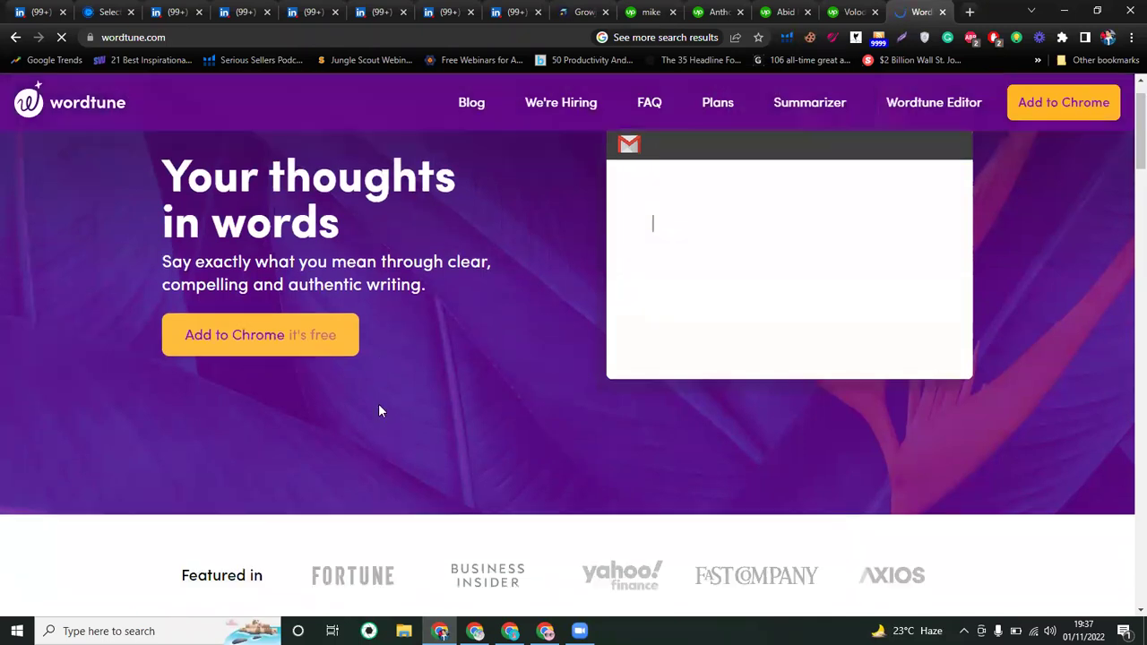
scroll(363, 397, down, 2)
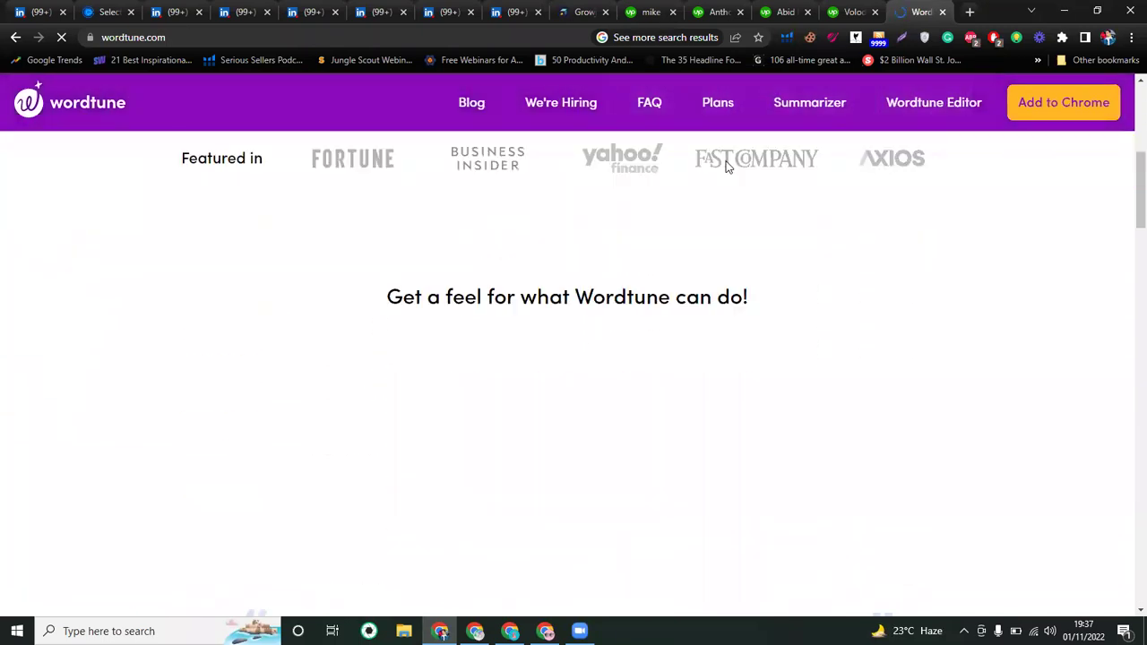
click(811, 105)
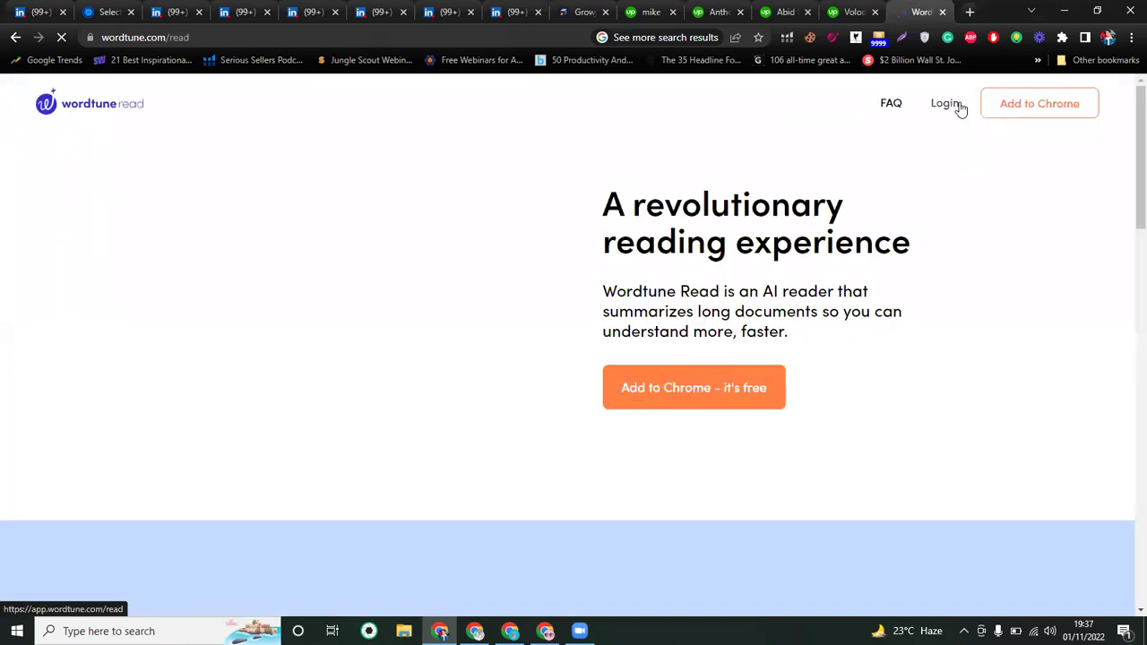
click(956, 106)
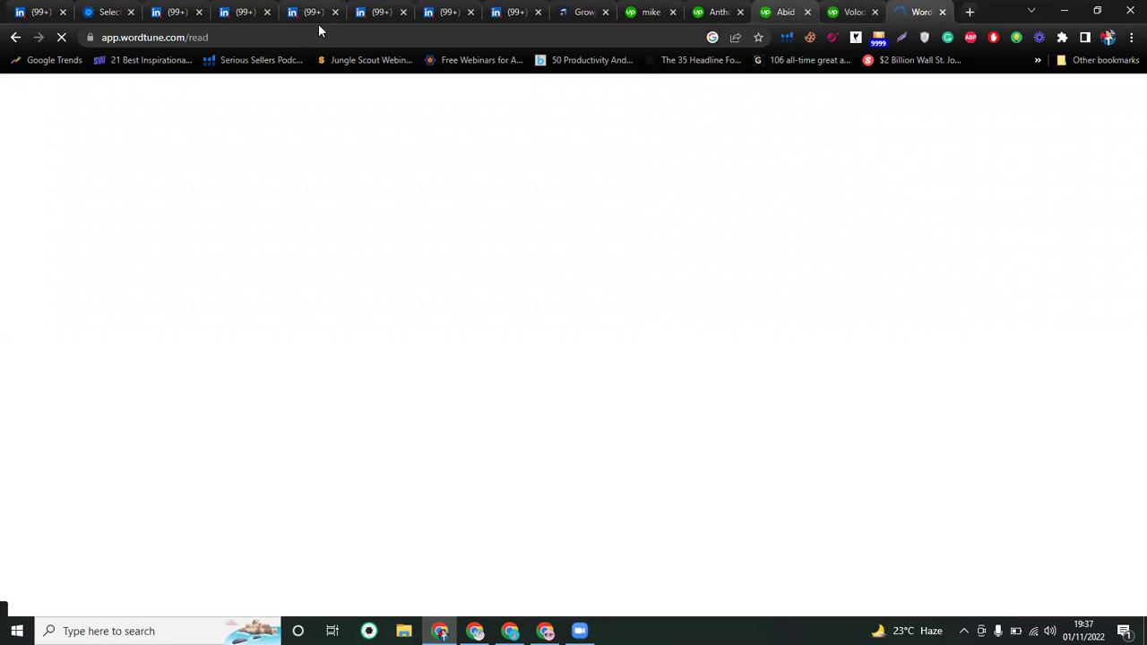
click(15, 39)
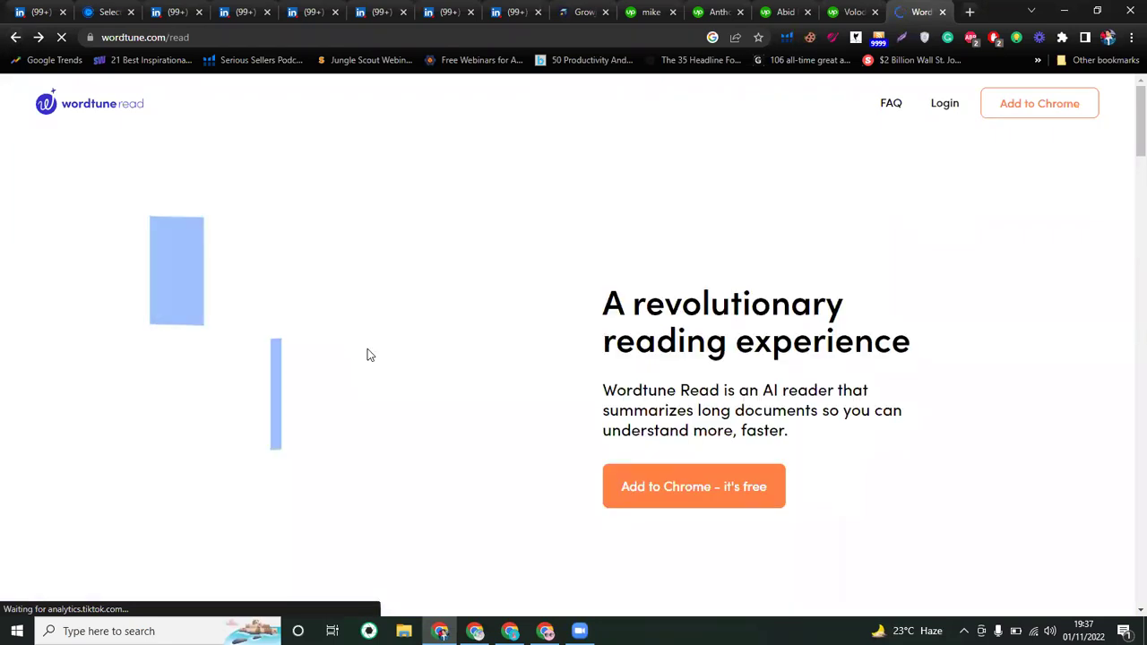
click(947, 104)
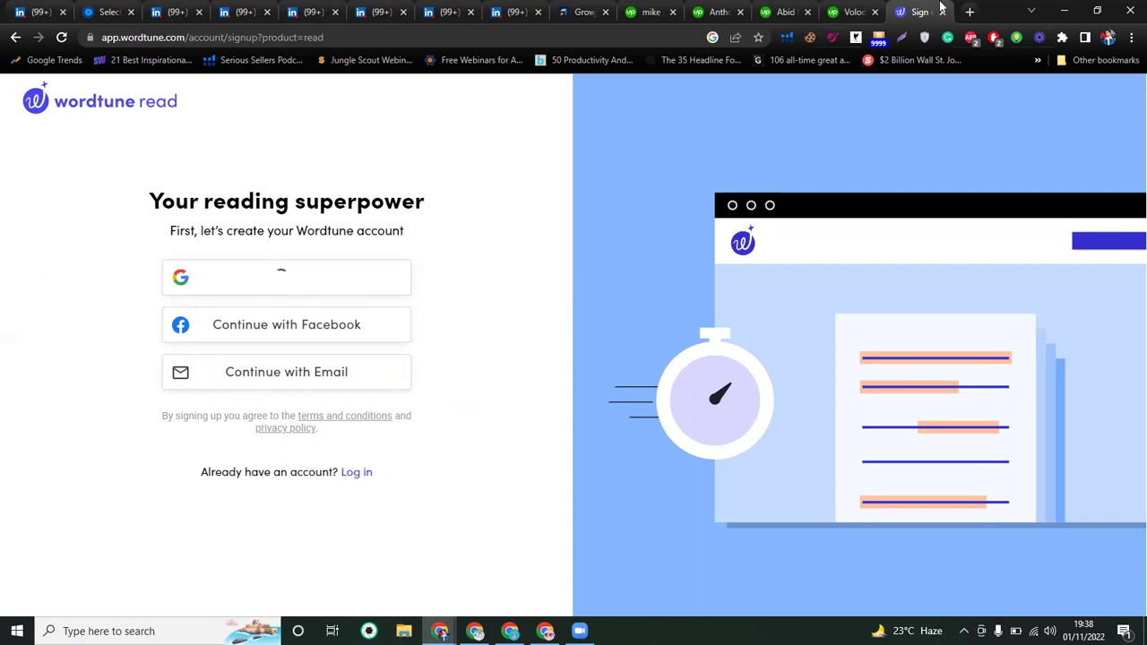
Open the VIPSEOTools member page in a new tab, and try continuing with Facebook on the Wordtune Read sign-up page
click(970, 14)
text(vip)
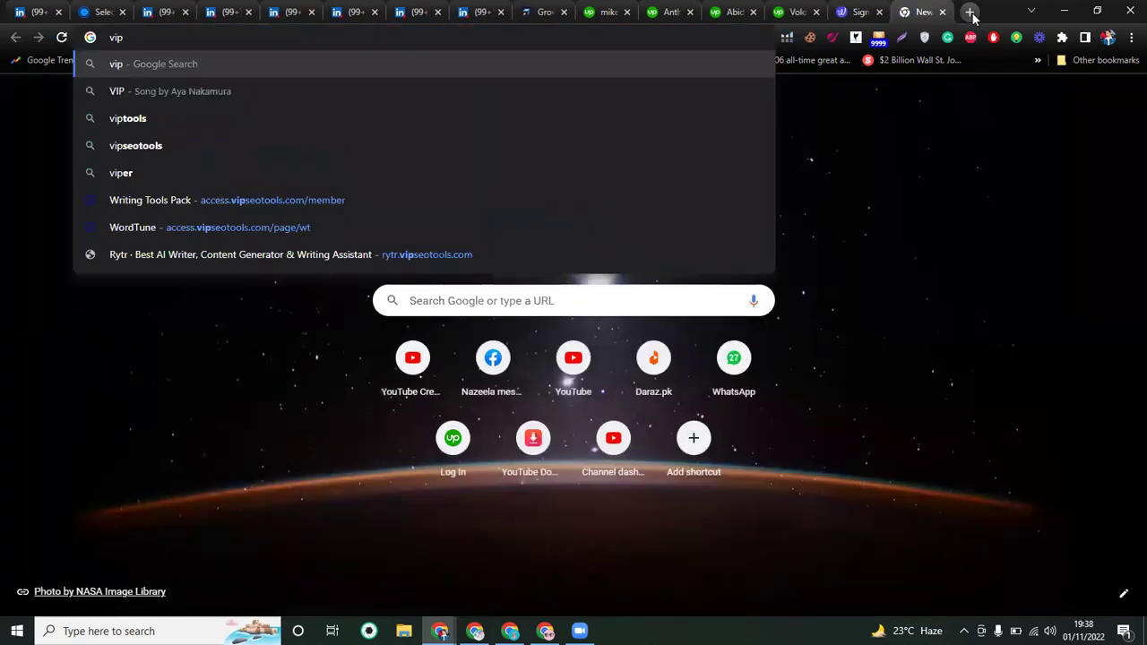
click(224, 200)
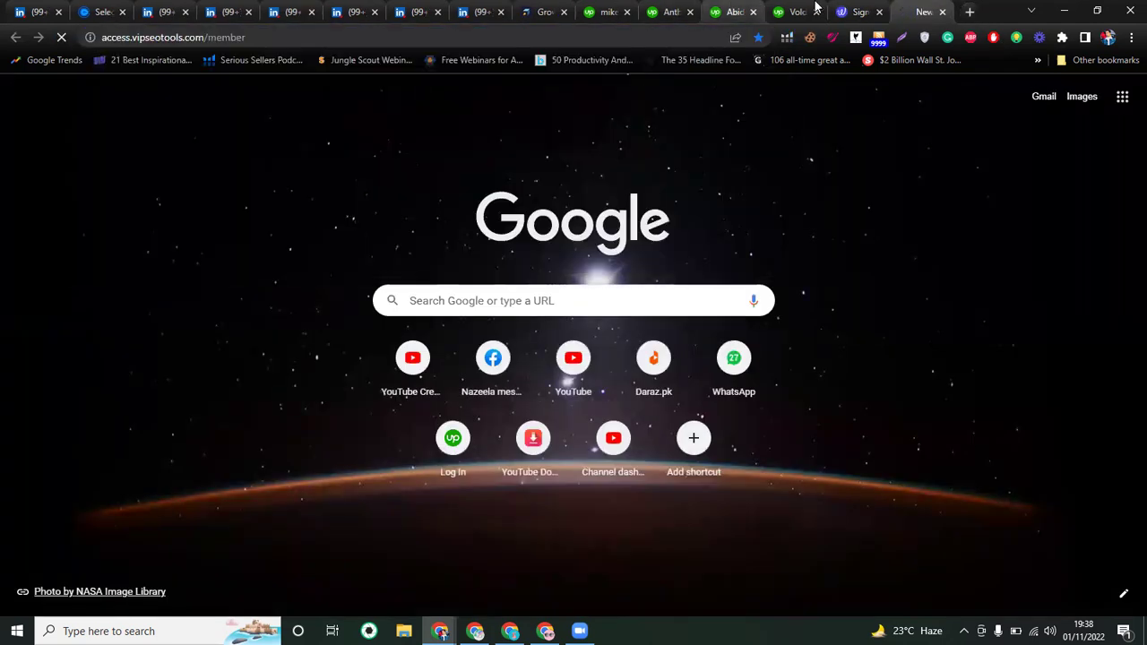
click(847, 11)
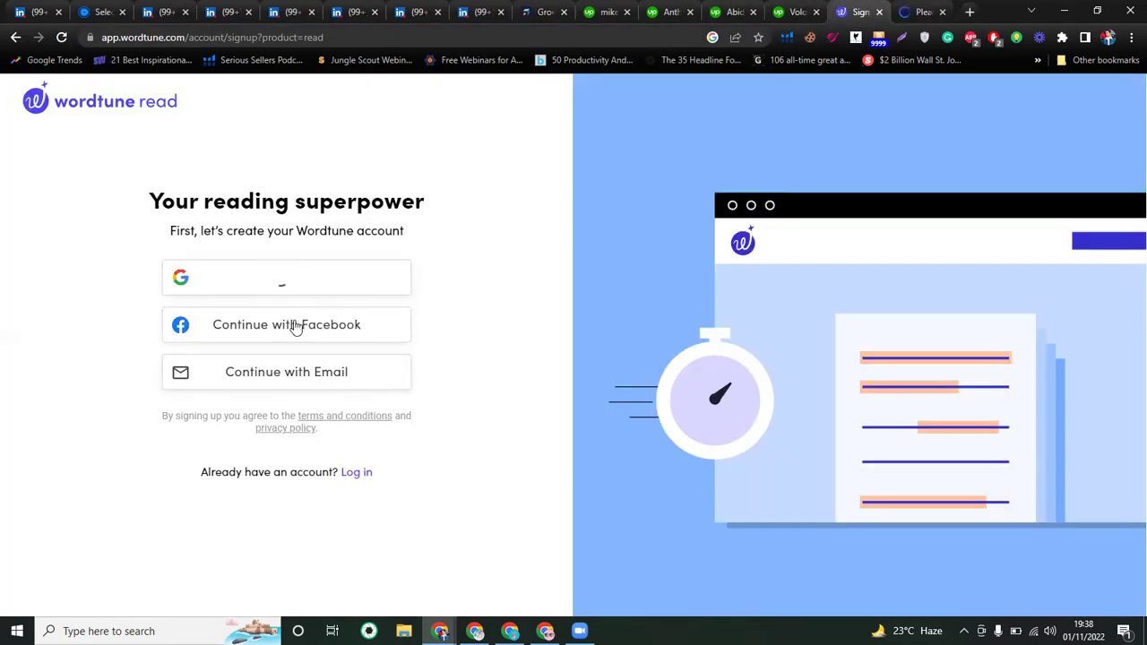
click(295, 325)
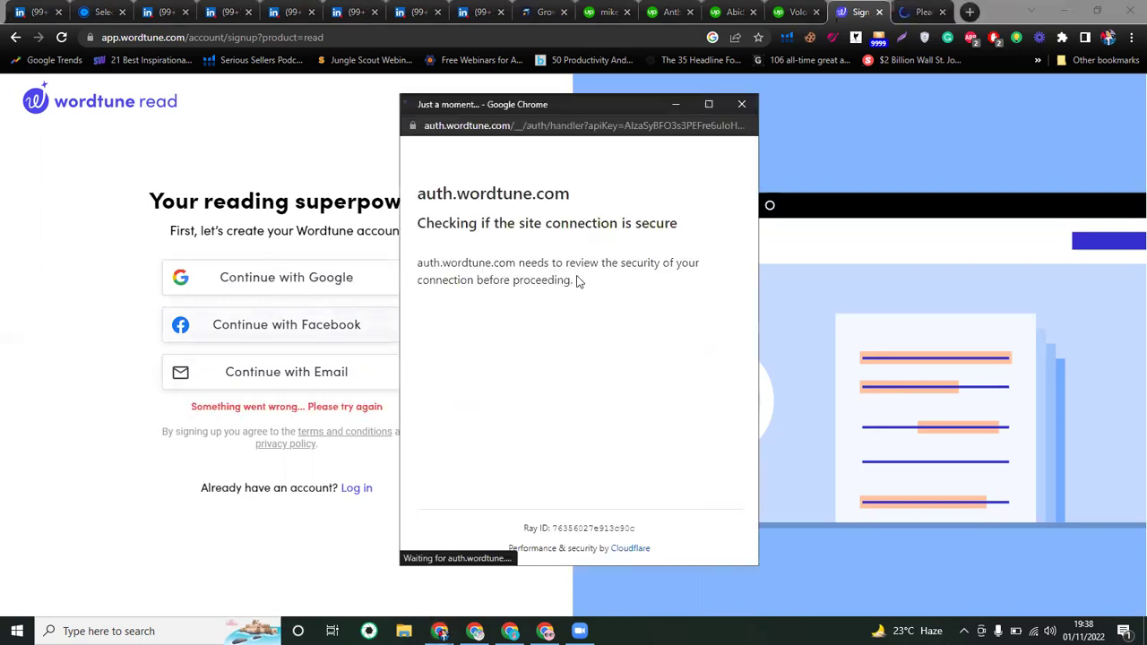
Log in to the VIPSEOTools account and view the list of Active Resources that includes WordTune
click(918, 12)
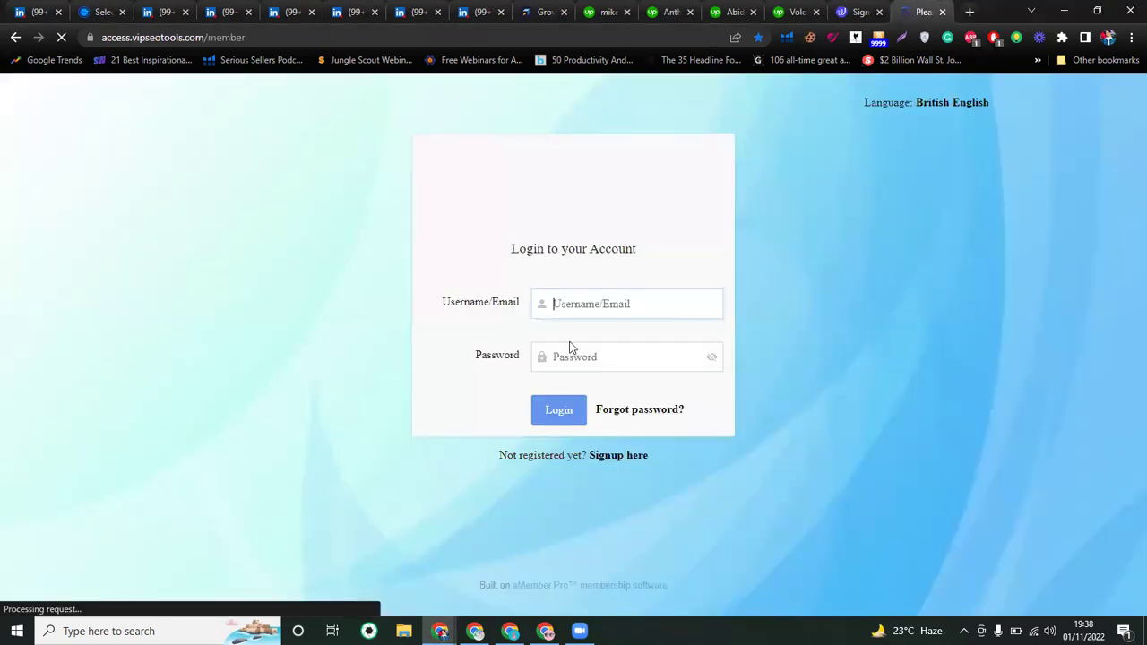
click(560, 409)
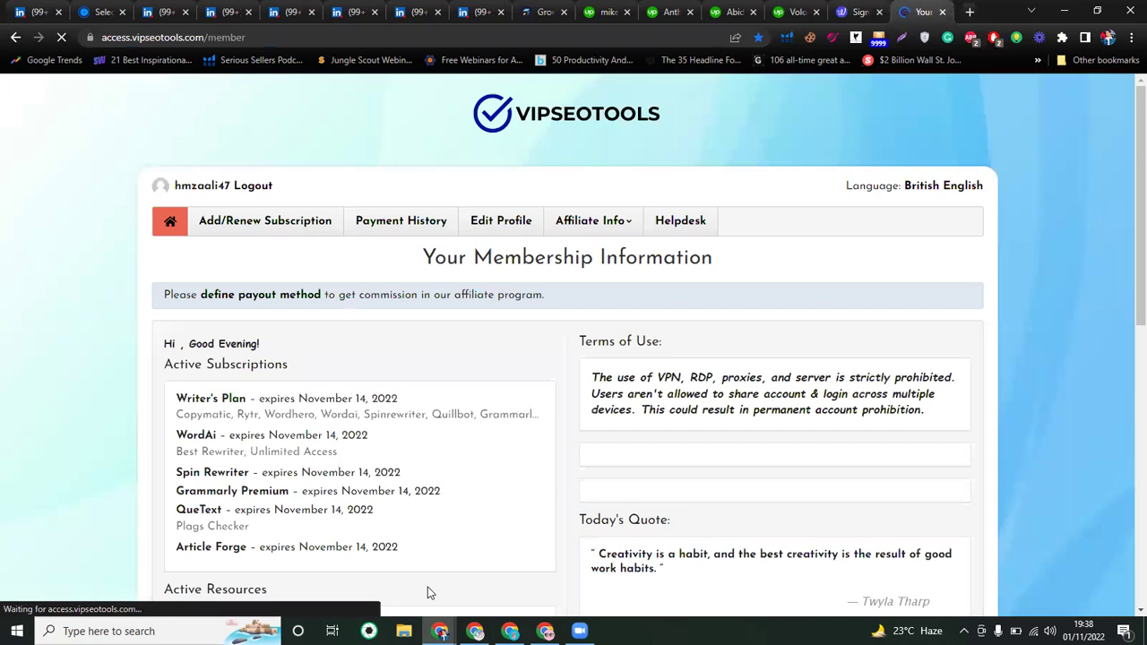
scroll(320, 264, down, 1)
scroll(206, 229, down, 3)
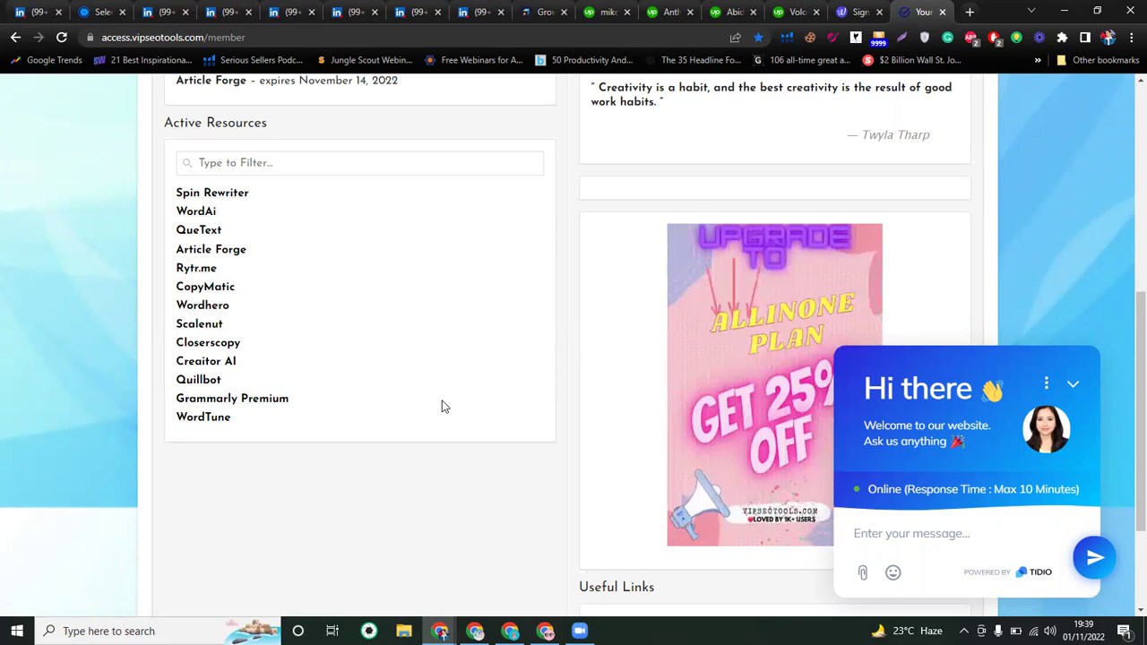
Try to sign up for Wordtune Read with Google, including the human verification, and close the sign-up tab
click(858, 11)
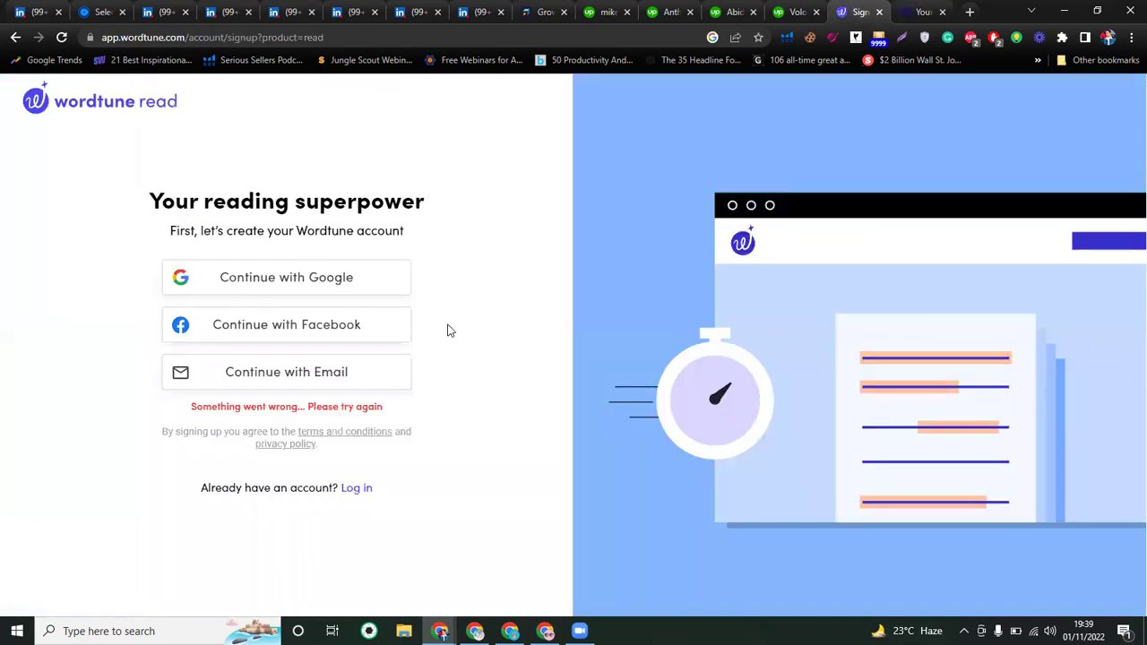
click(333, 277)
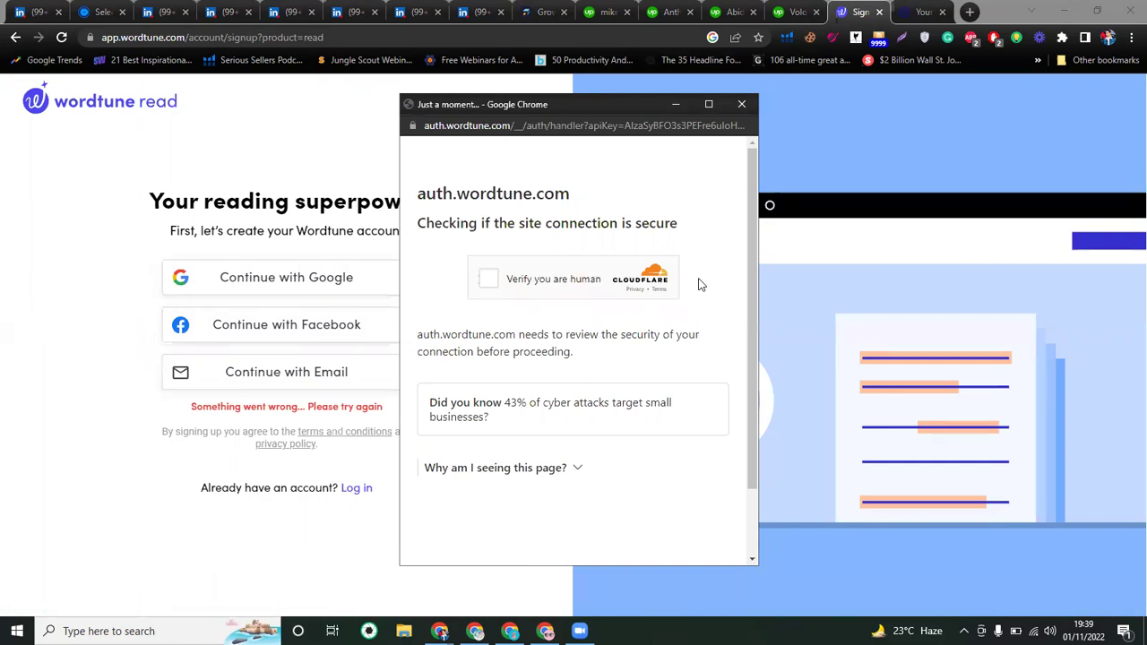
click(491, 282)
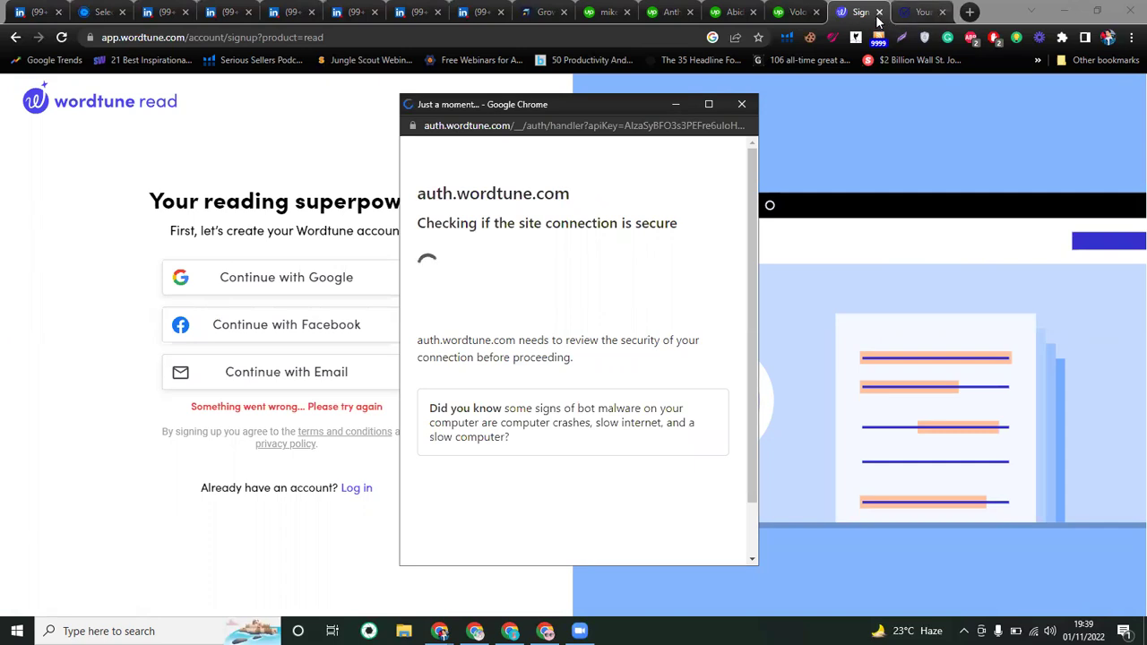
click(509, 7)
Review the Amazon Brand Manager's LinkedIn About section down to its tags and the Experience section, with a brief look at the Shopify developer's profile
click(44, 11)
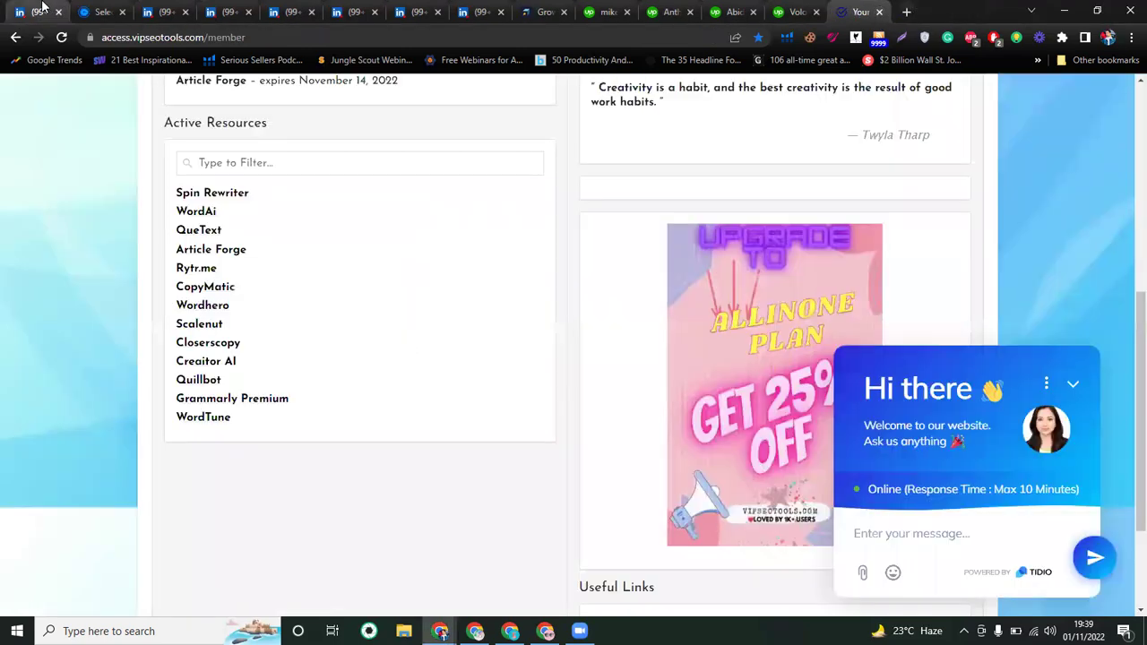
scroll(223, 444, down, 3)
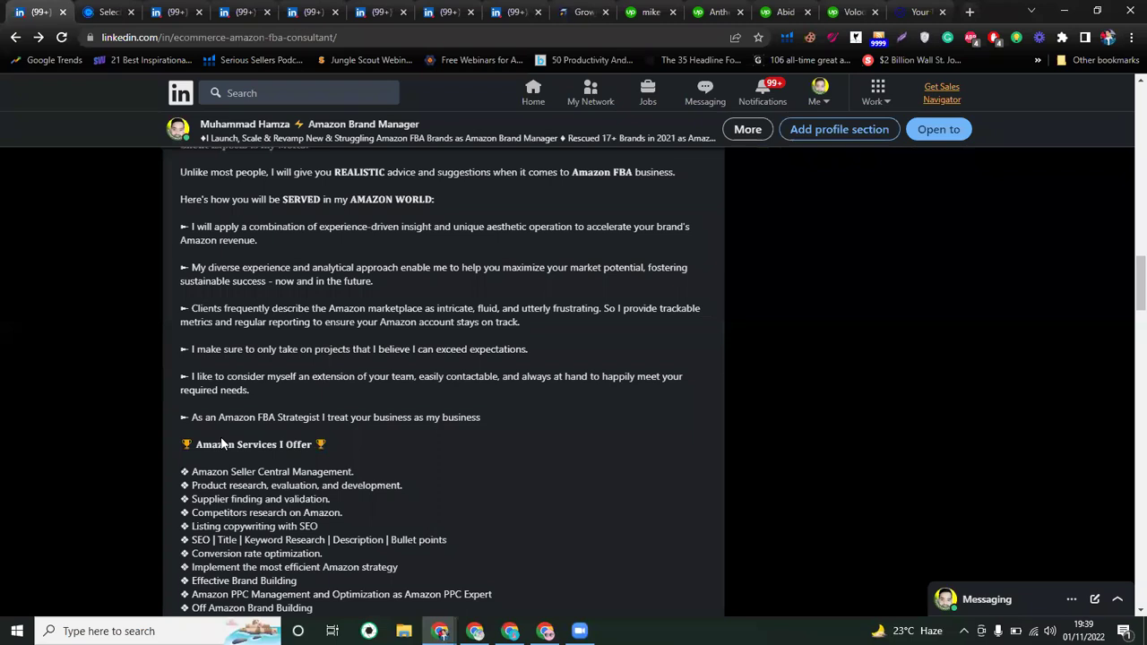
scroll(222, 444, up, 1)
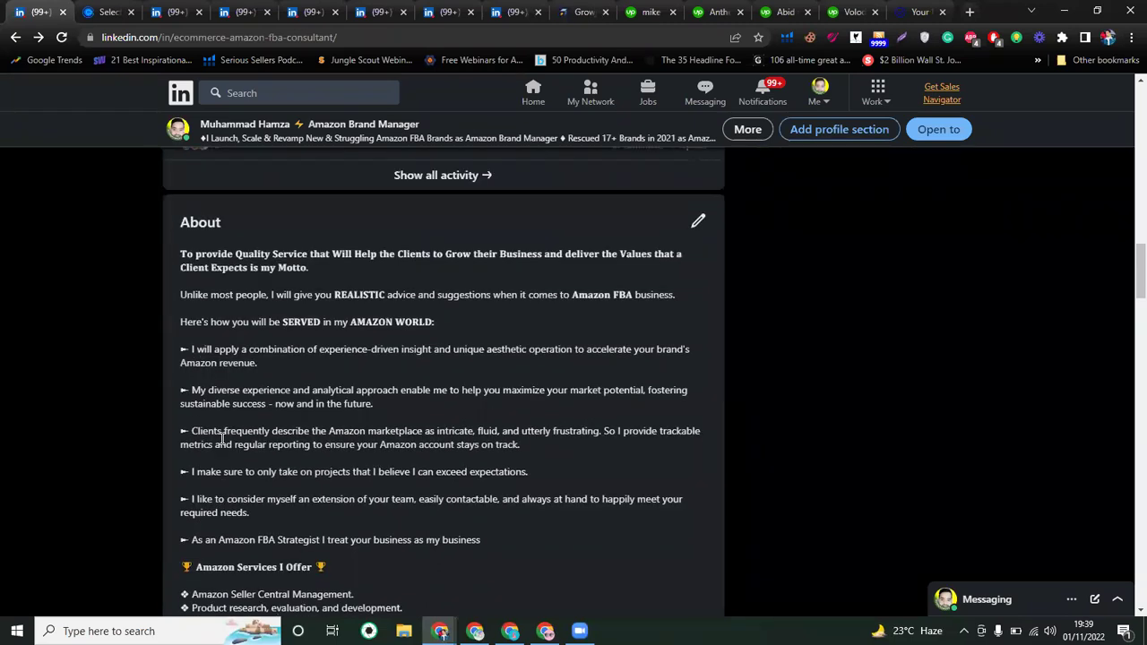
click(222, 9)
click(175, 9)
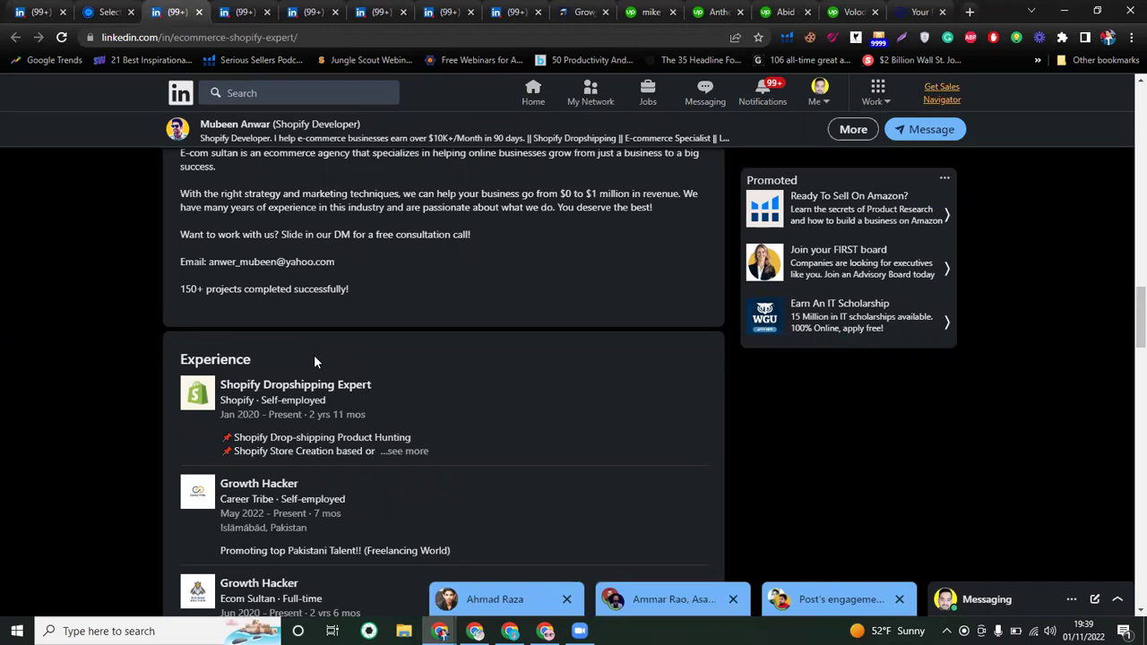
click(46, 7)
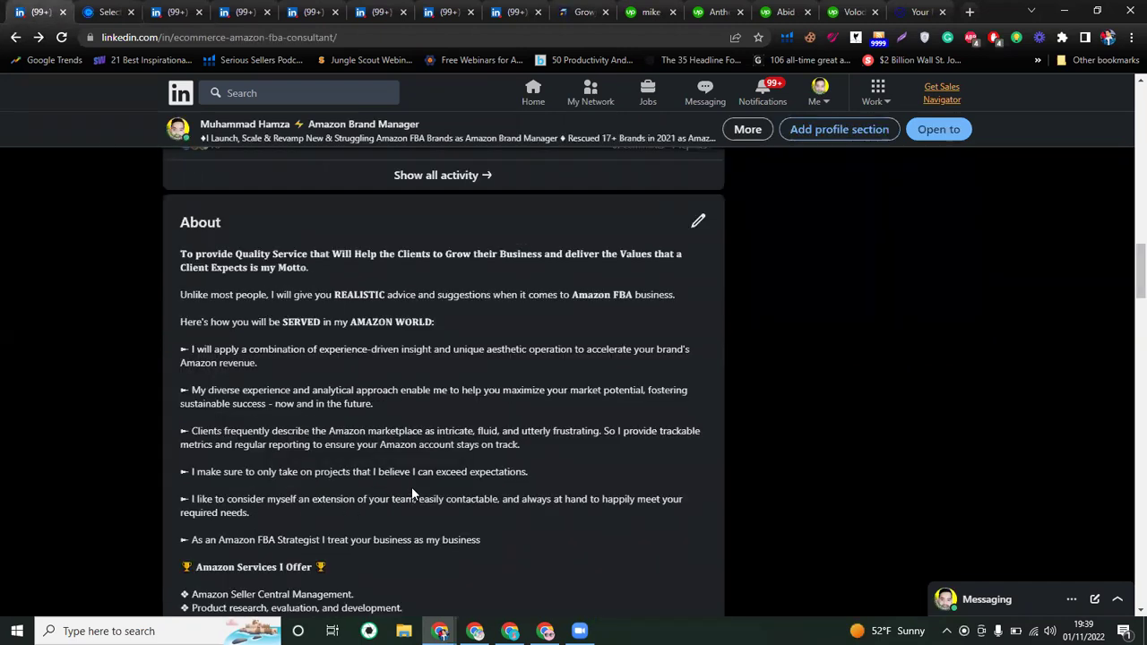
scroll(408, 502, down, 1)
scroll(406, 511, down, 3)
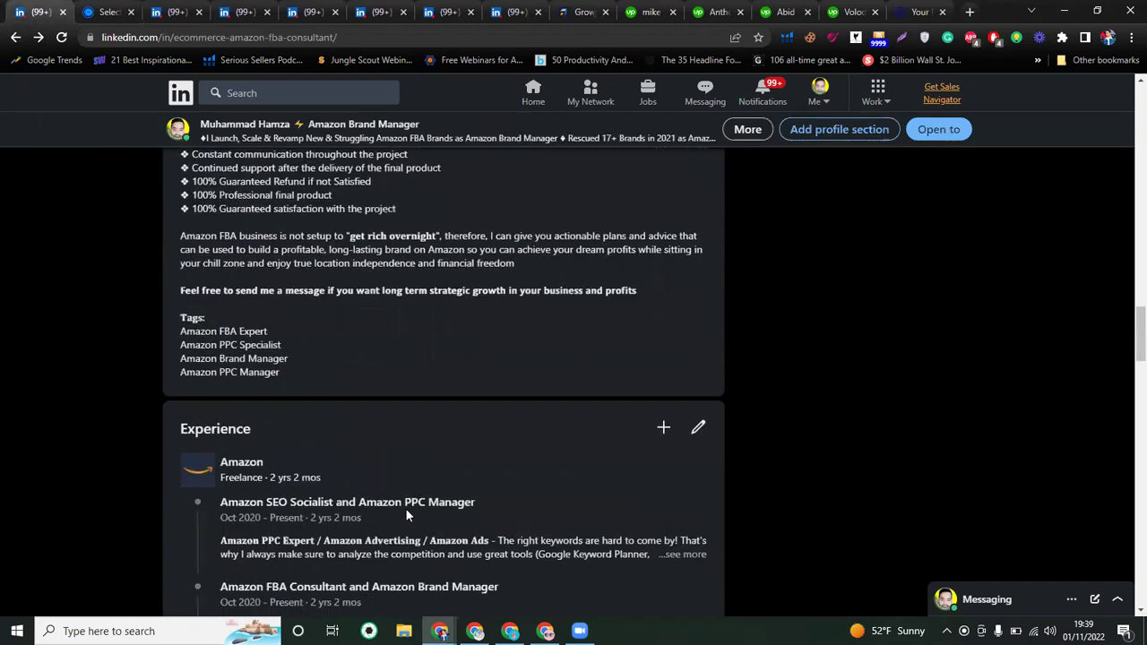
scroll(405, 509, up, 10)
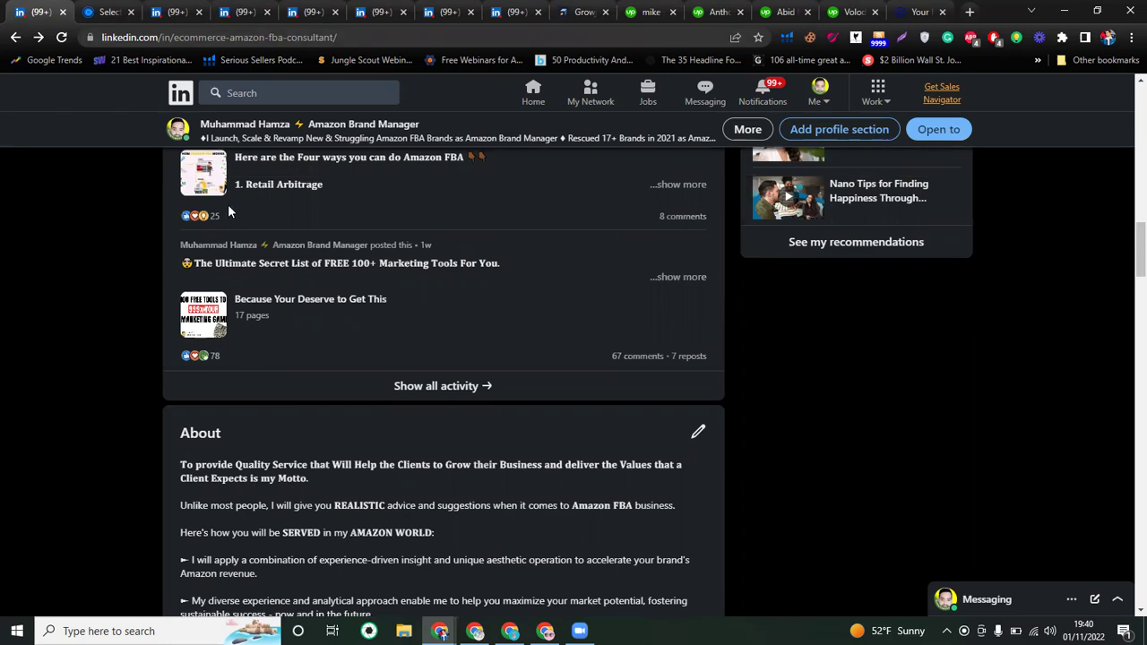
Examine the Shopify developer's LinkedIn profile, covering its Featured, Activity, Education and Licenses & certifications sections
click(190, 7)
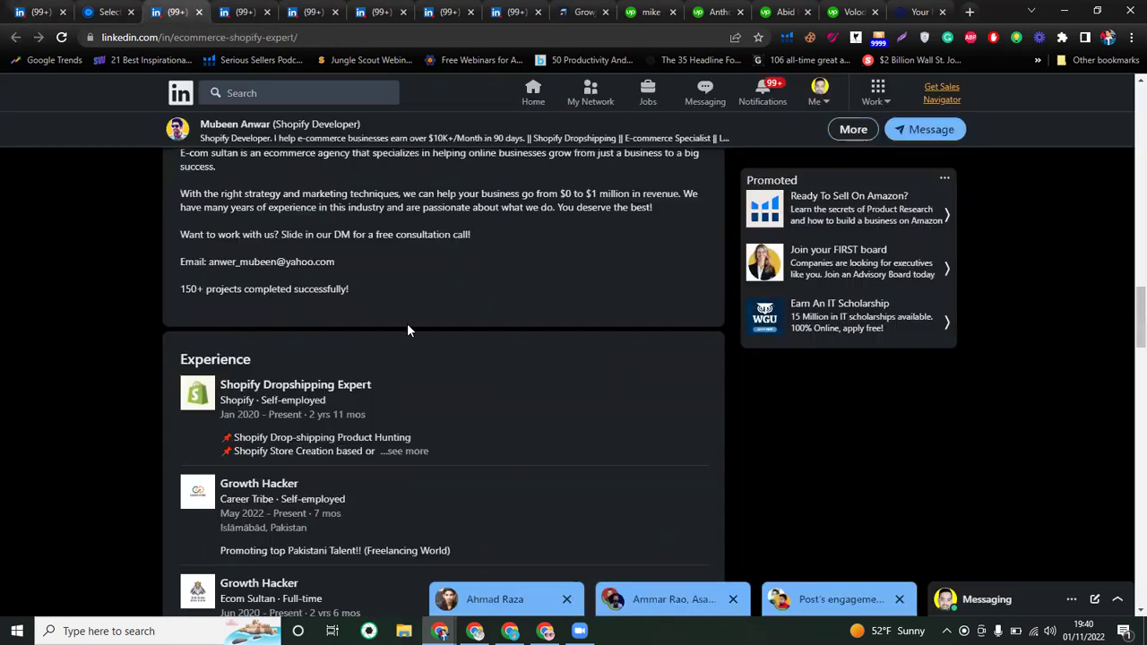
scroll(407, 323, up, 3)
scroll(407, 323, up, 6)
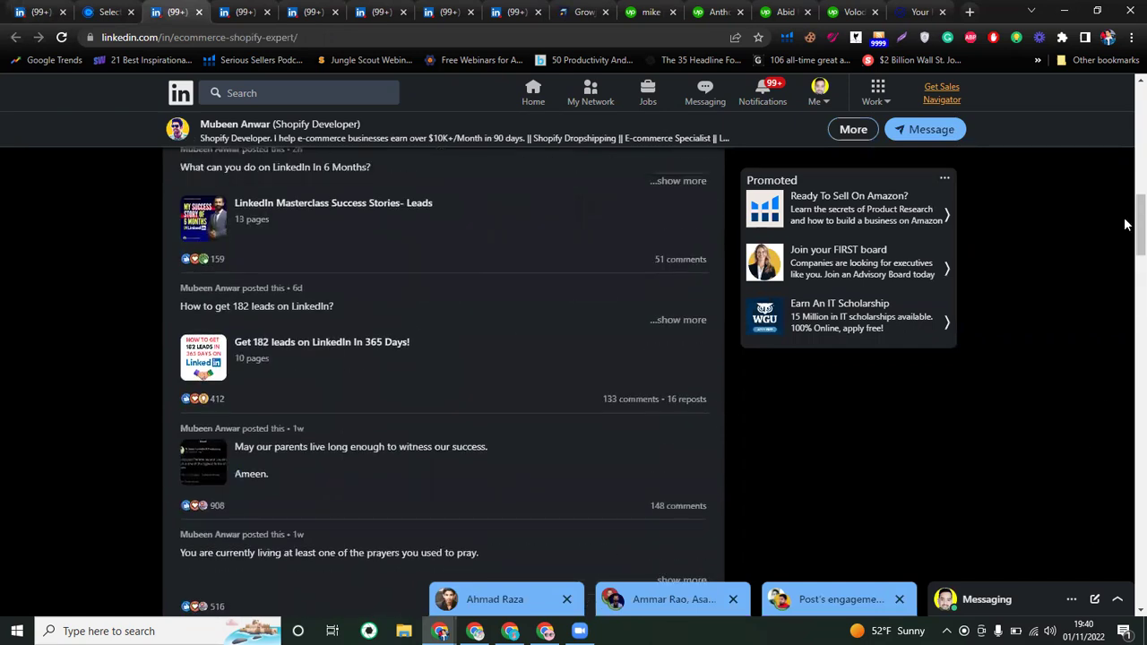
scroll(1127, 224, up, 6)
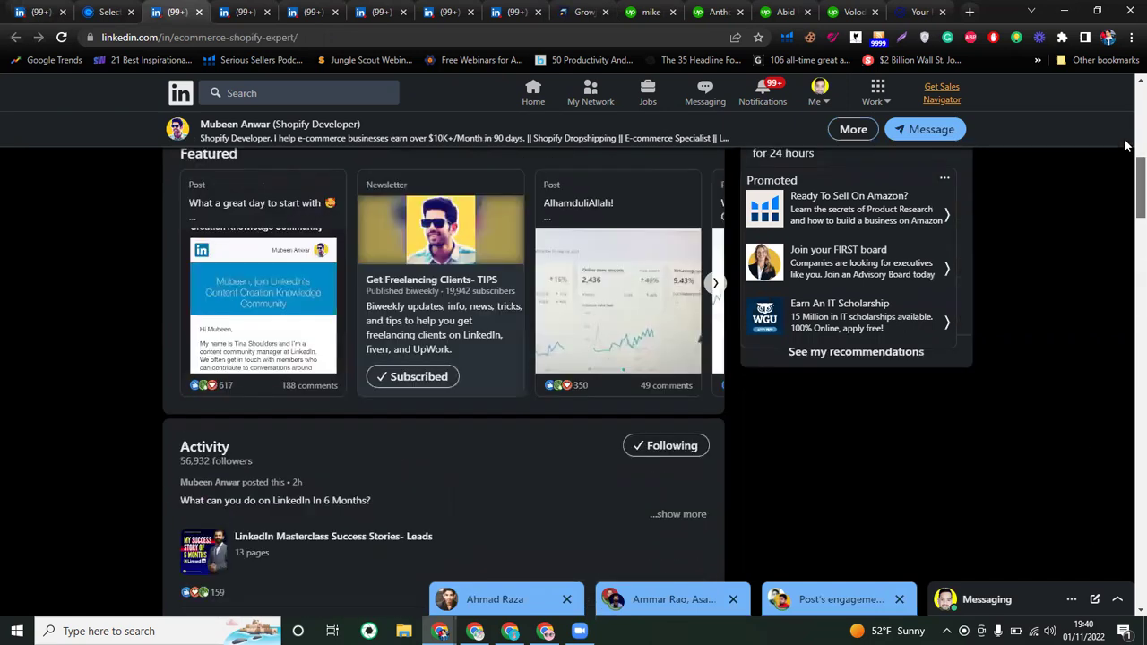
scroll(1127, 126, up, 3)
scroll(1127, 192, down, 10)
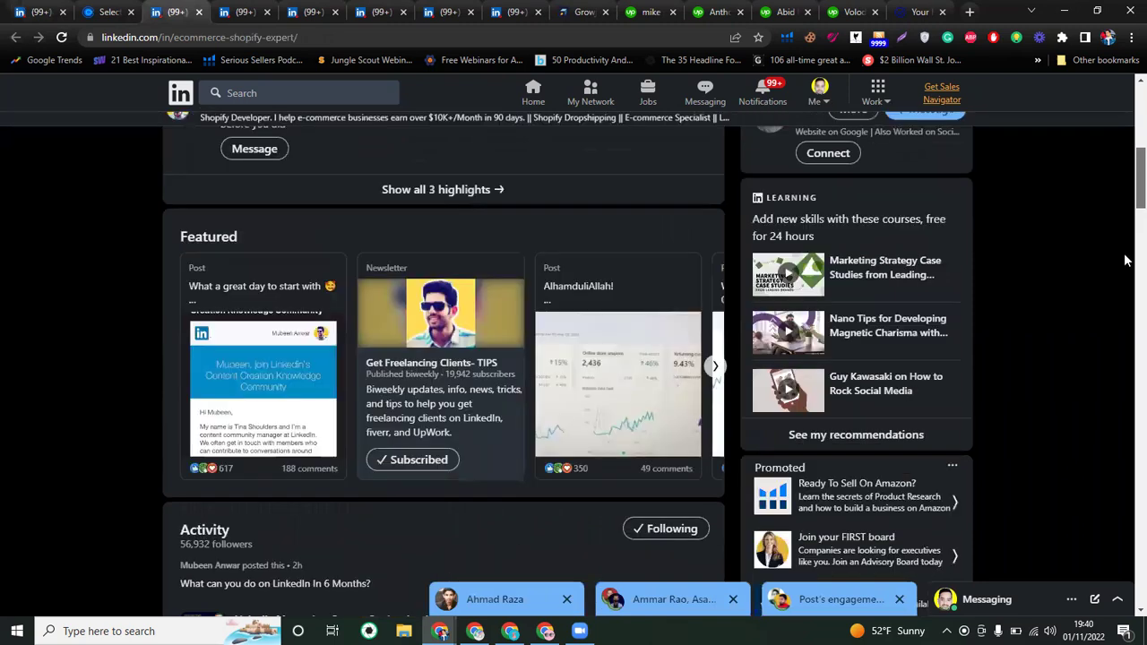
drag(1127, 274, 1126, 397)
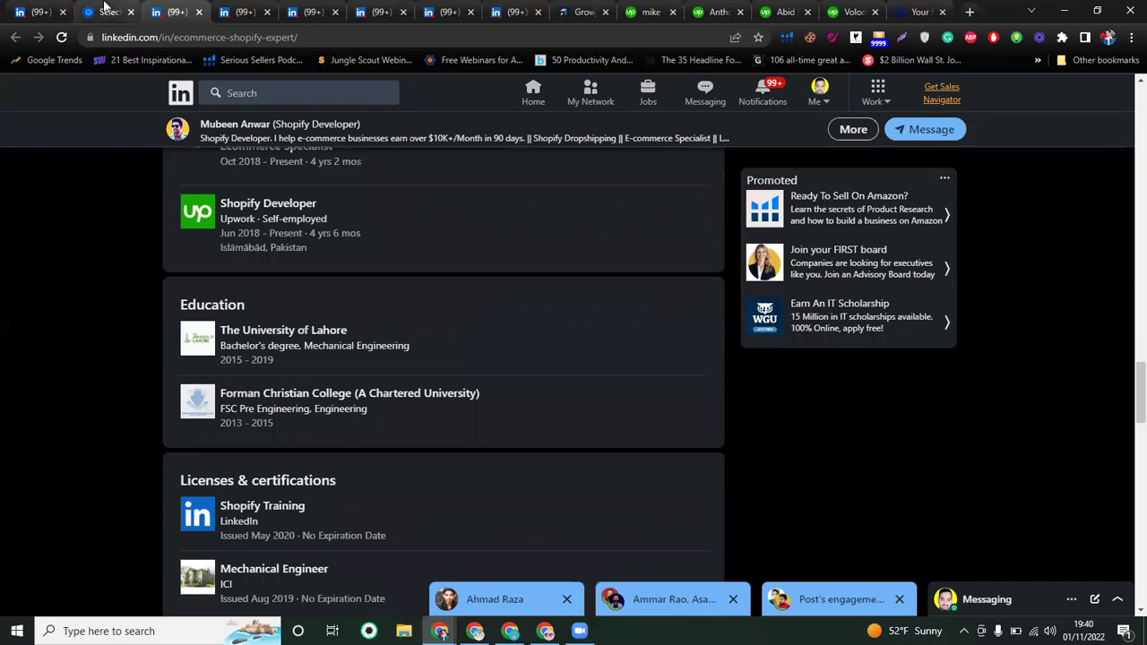
Return to the Amazon Brand Manager's LinkedIn profile and read from the About section through the Experience entries
click(45, 9)
scroll(290, 421, down, 6)
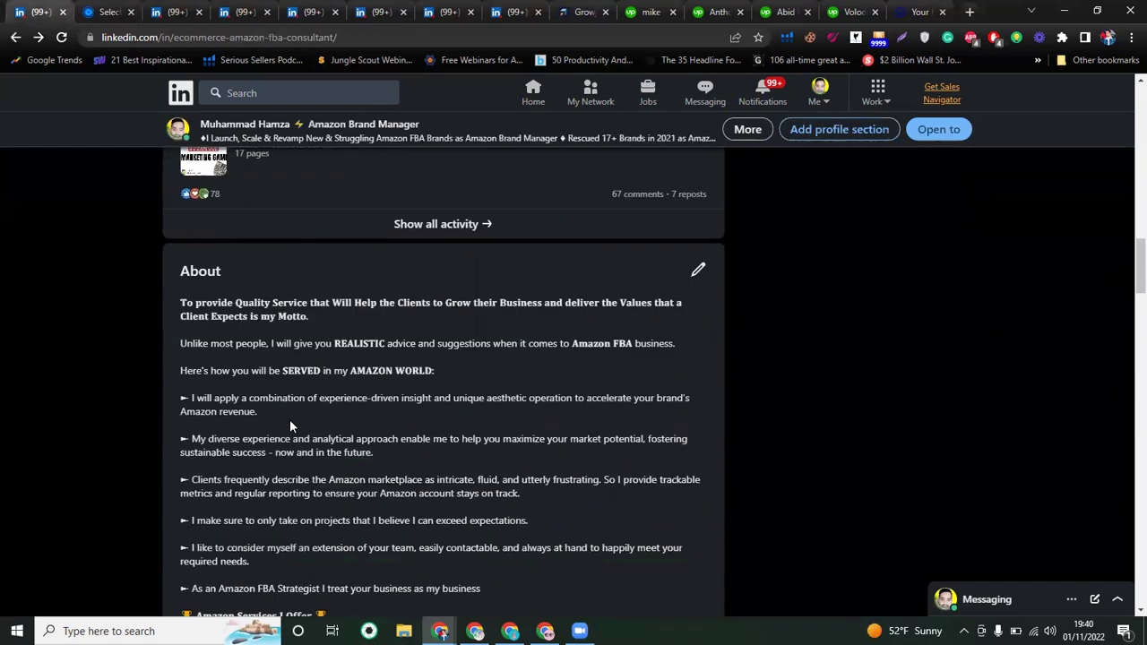
scroll(290, 427, down, 5)
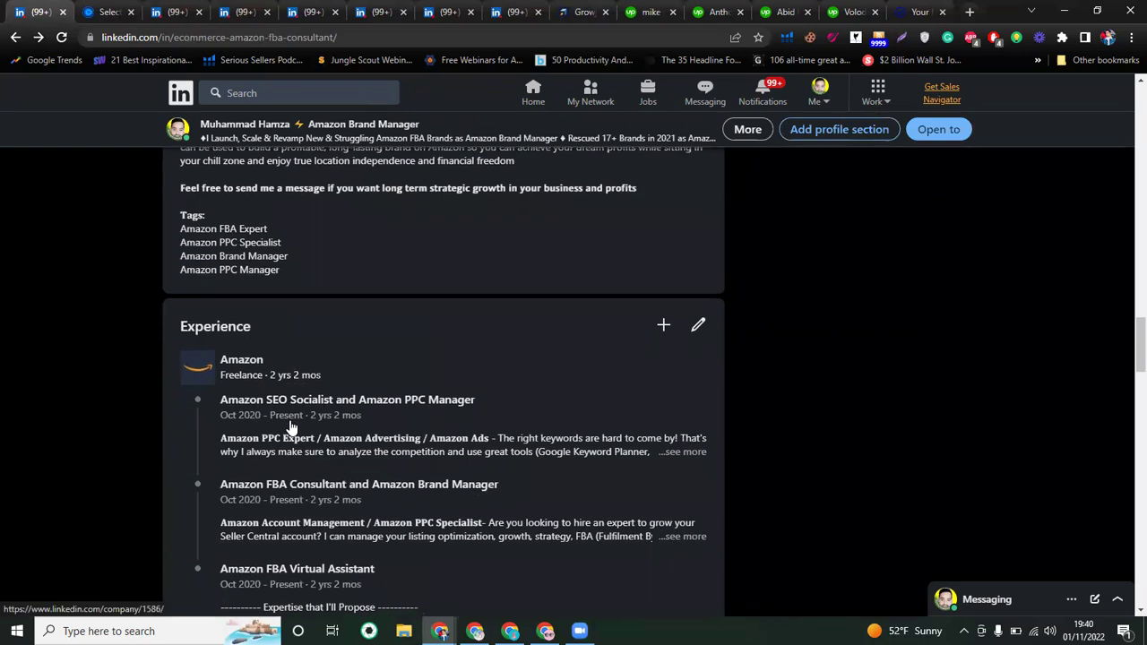
scroll(489, 409, down, 3)
scroll(490, 409, up, 1)
scroll(489, 405, up, 2)
scroll(489, 394, down, 2)
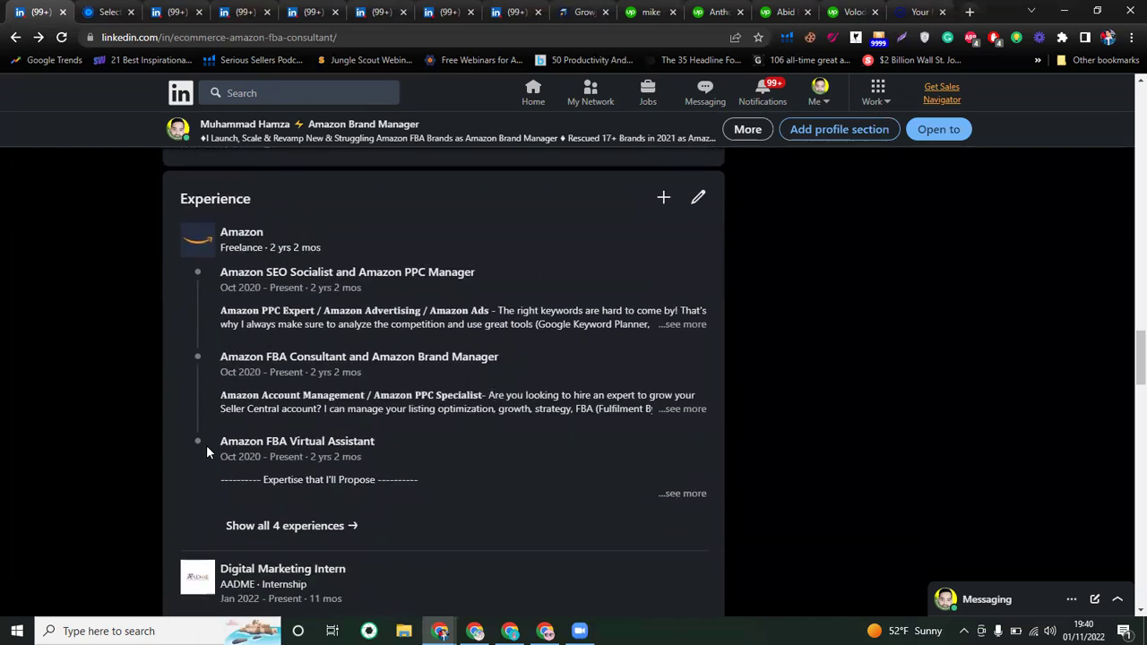
scroll(206, 499, down, 6)
Expand the Extreme Commerce virtual assistant and AADME Digital Marketing Intern experience descriptions and read their listed skills
scroll(206, 499, up, 4)
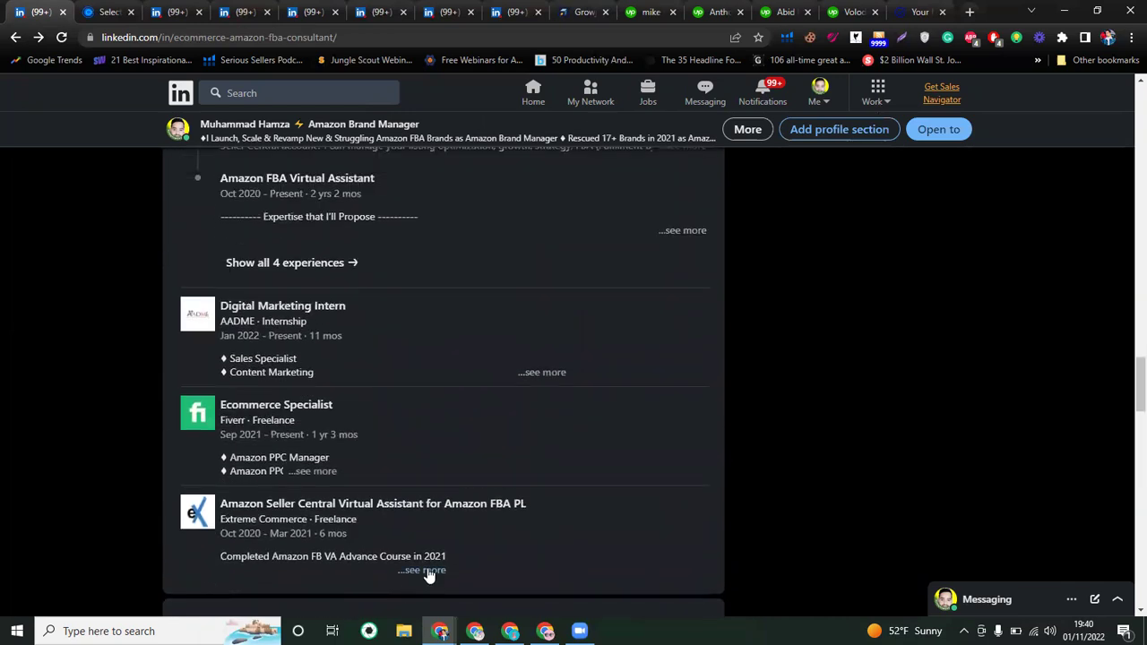
click(429, 571)
scroll(502, 543, down, 4)
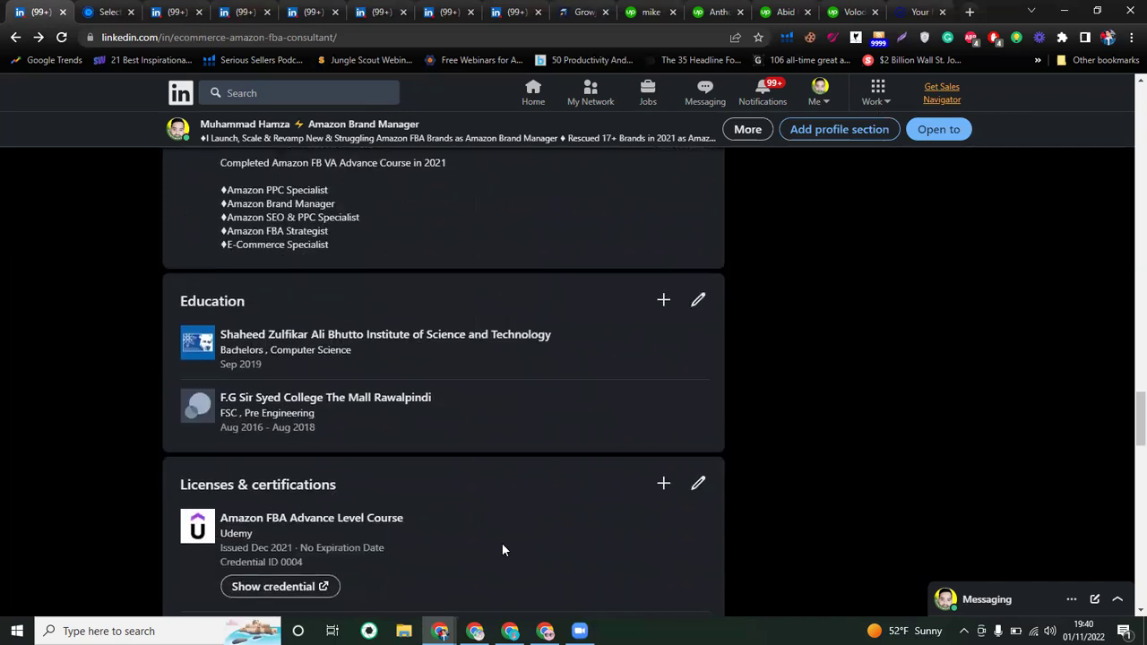
scroll(502, 543, up, 2)
scroll(502, 553, up, 2)
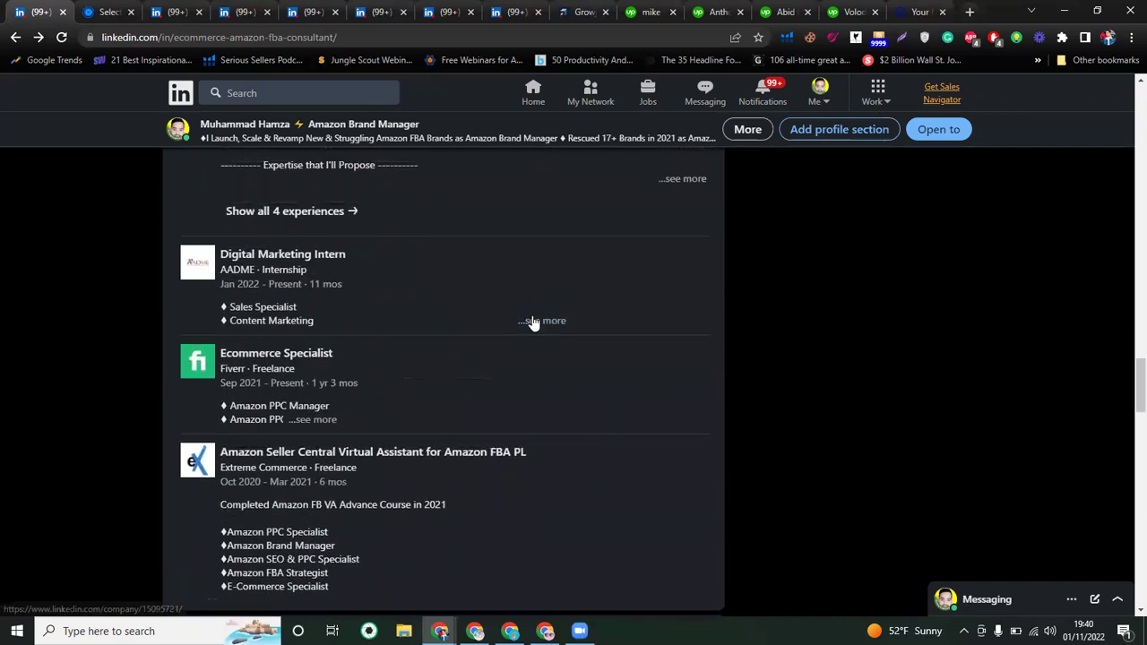
click(538, 321)
scroll(560, 243, up, 2)
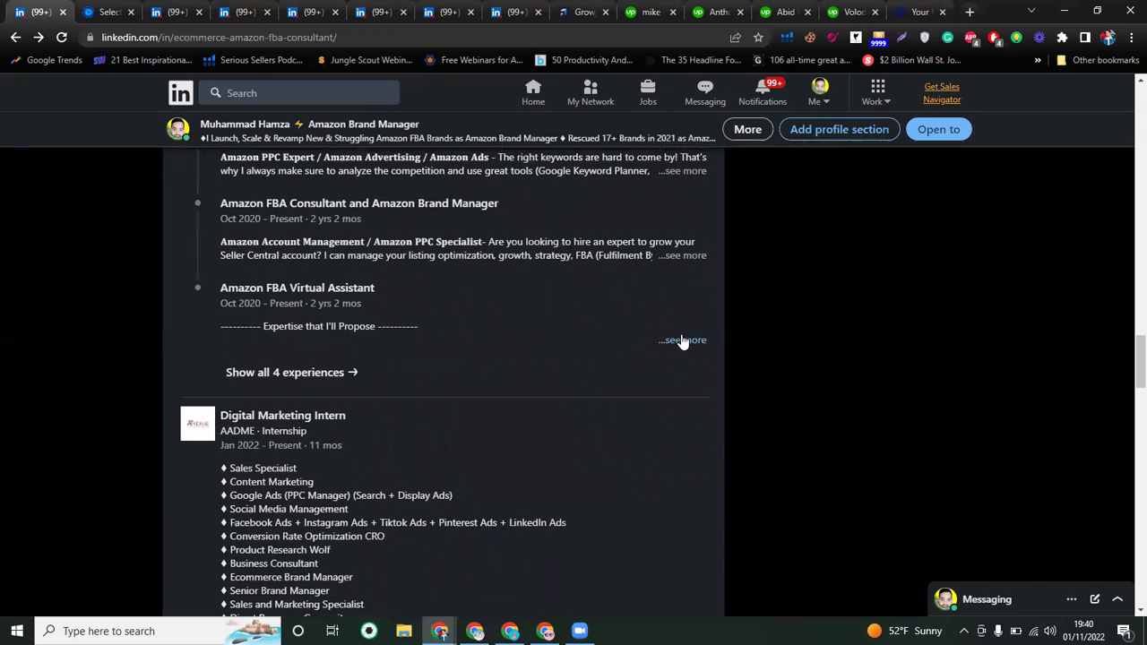
Expand the Amazon FBA Virtual Assistant description and look through the remaining experience entries down to the Education section
click(681, 341)
scroll(474, 359, up, 4)
scroll(473, 359, down, 3)
scroll(473, 355, down, 15)
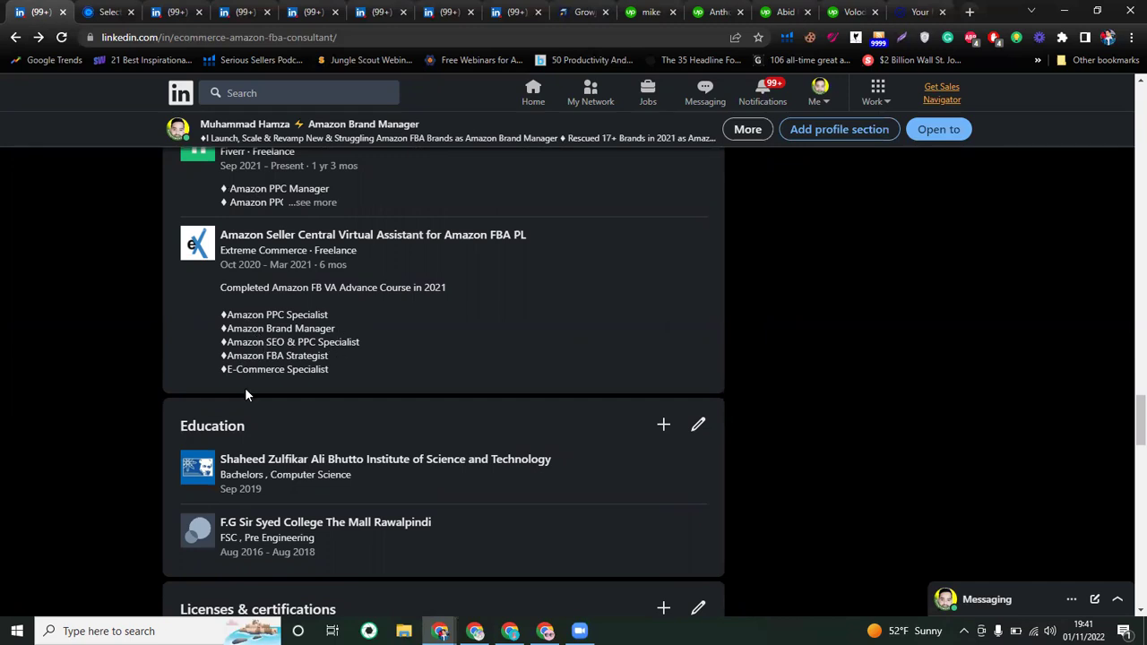
Expand the Fiverr Ecommerce Specialist description and read its keyword list along with the AADME Digital Marketing Intern entry
scroll(247, 395, up, 3)
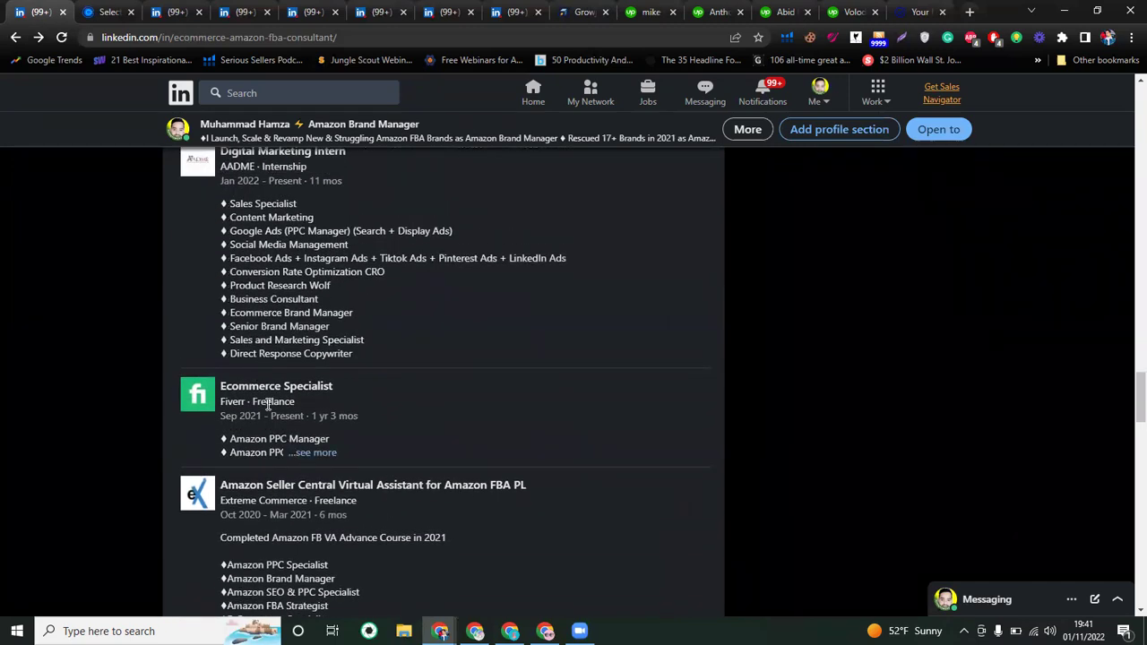
click(316, 453)
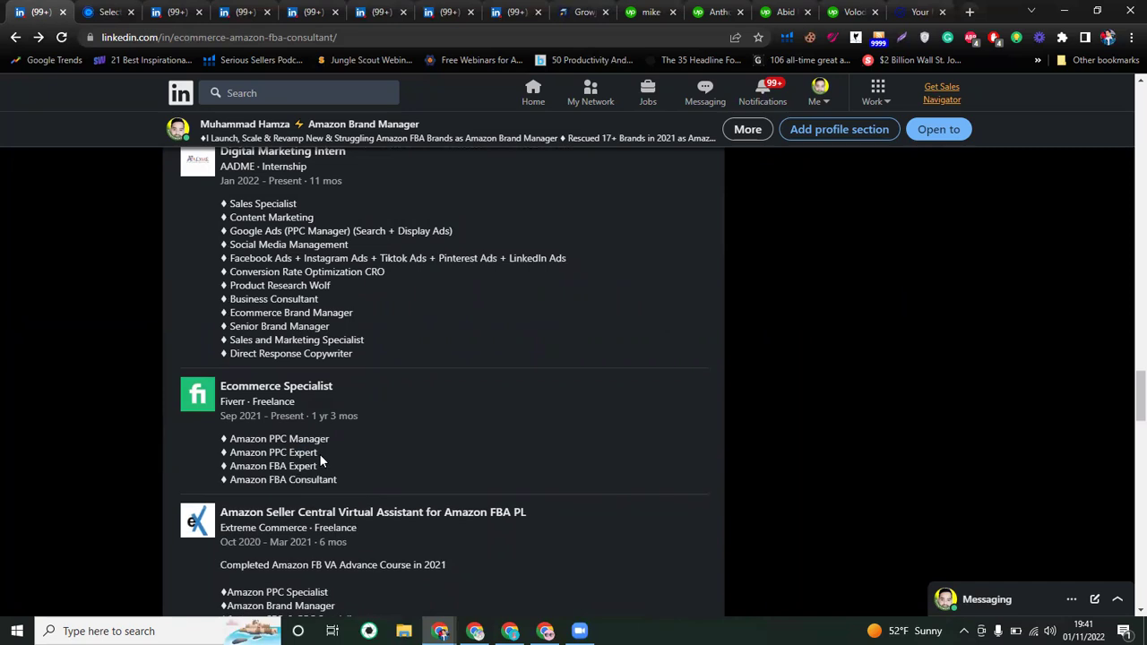
scroll(273, 502, down, 1)
scroll(309, 233, up, 2)
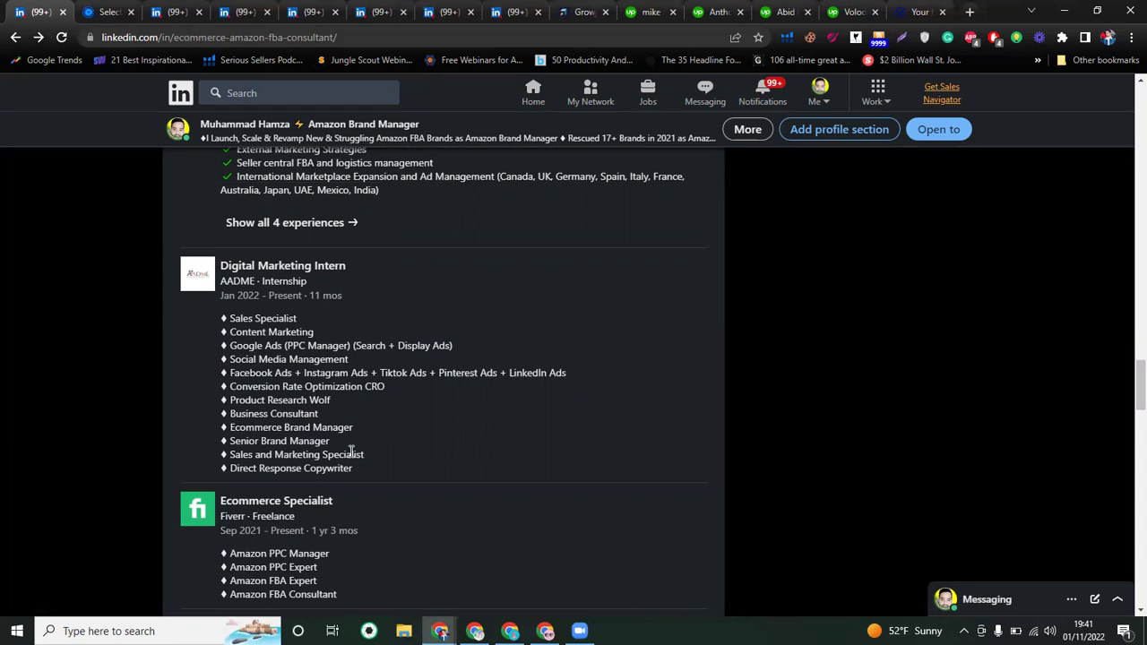
scroll(429, 212, up, 1)
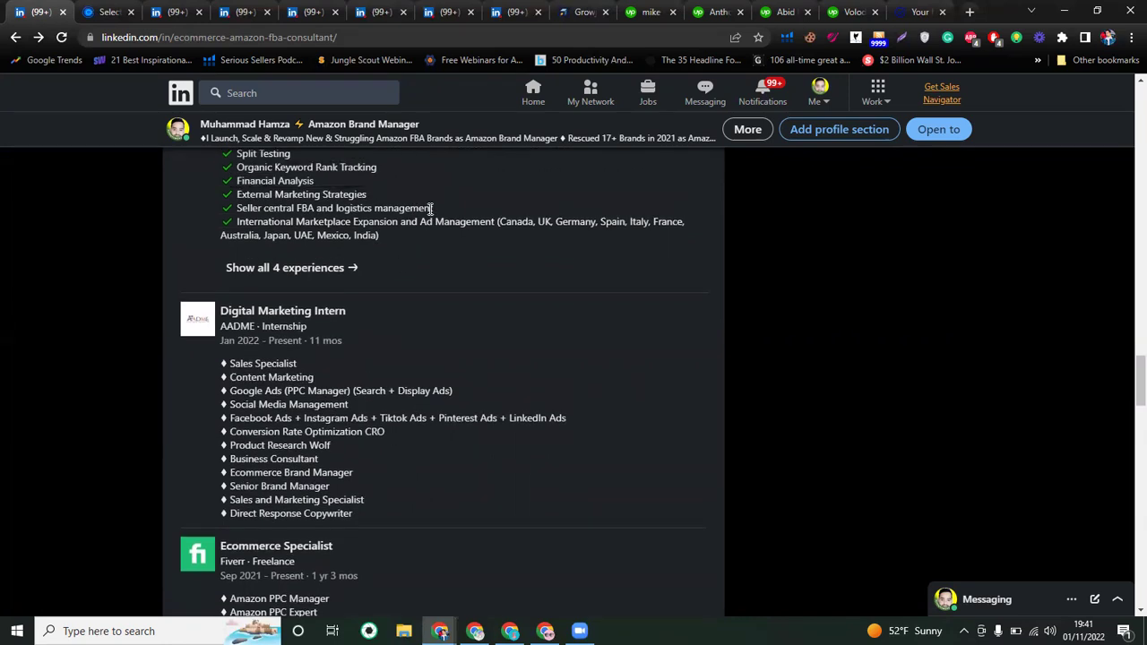
scroll(362, 274, down, 2)
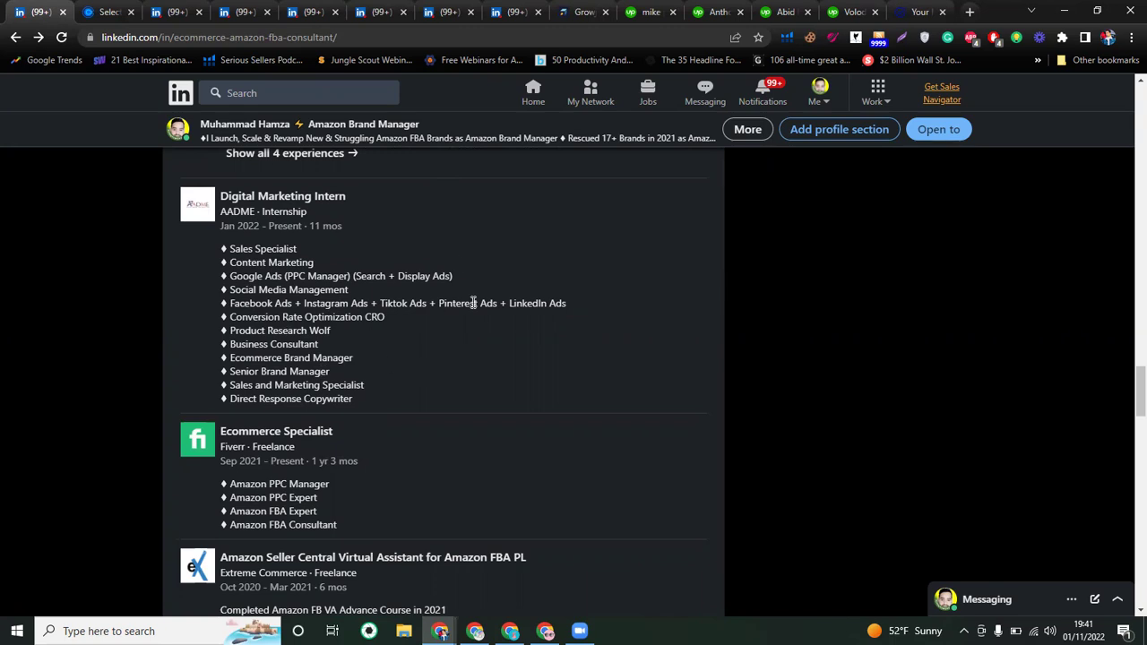
Reread the three Amazon freelance roles in the Experience section, including the expertise list under Amazon FBA Virtual Assistant
scroll(473, 303, up, 3)
scroll(473, 304, up, 1)
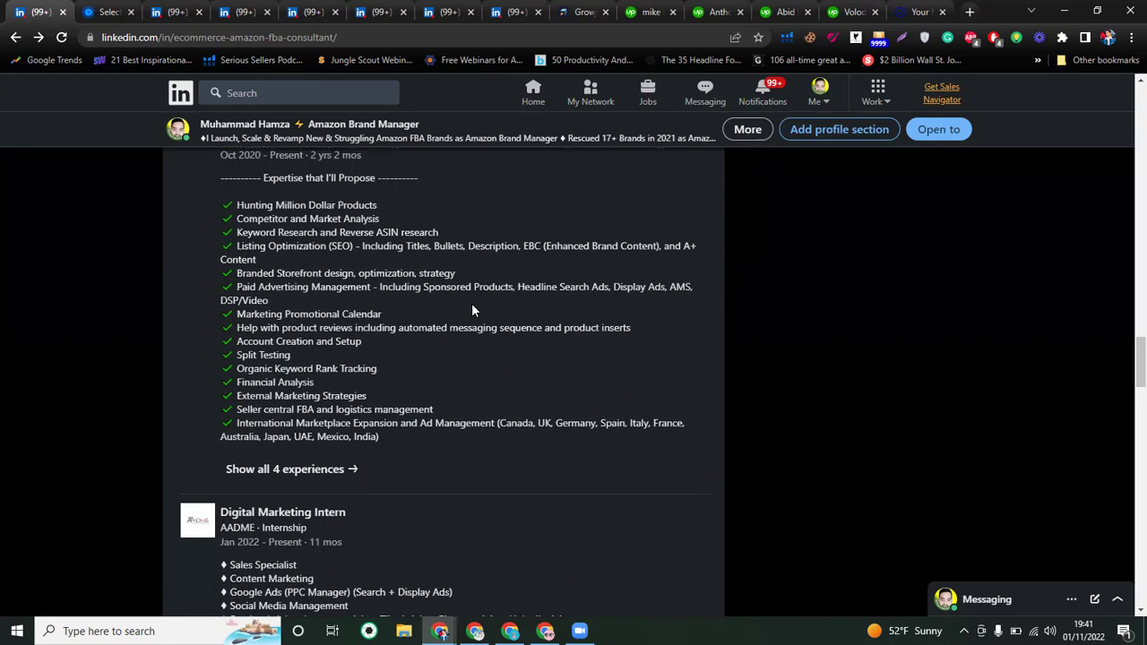
scroll(472, 309, up, 3)
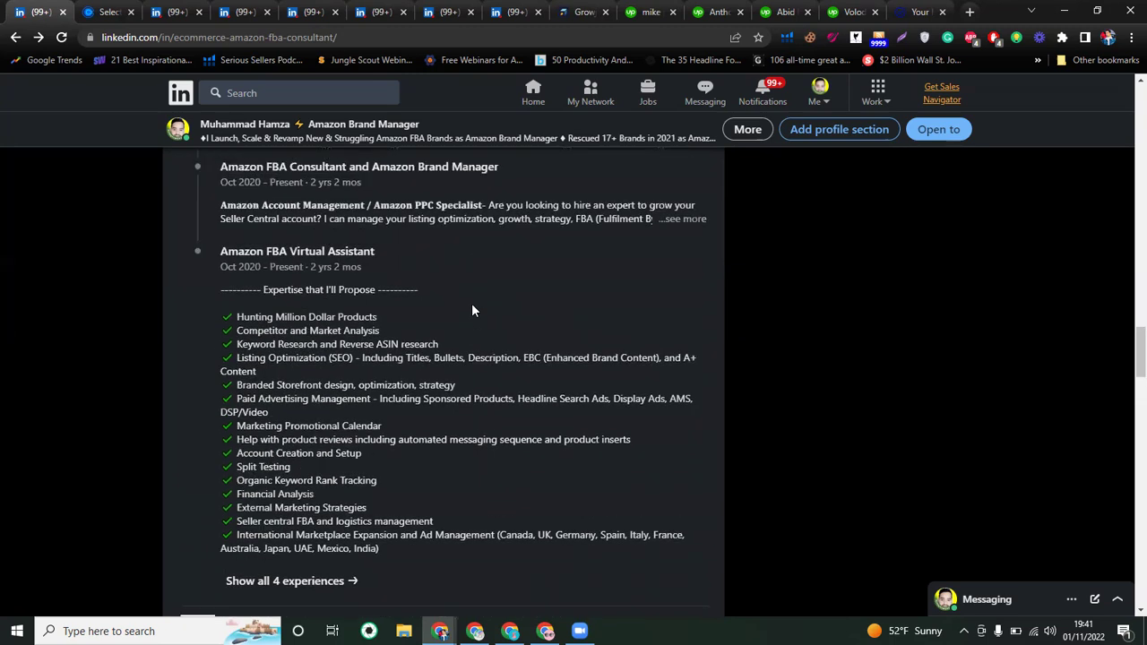
scroll(472, 310, up, 2)
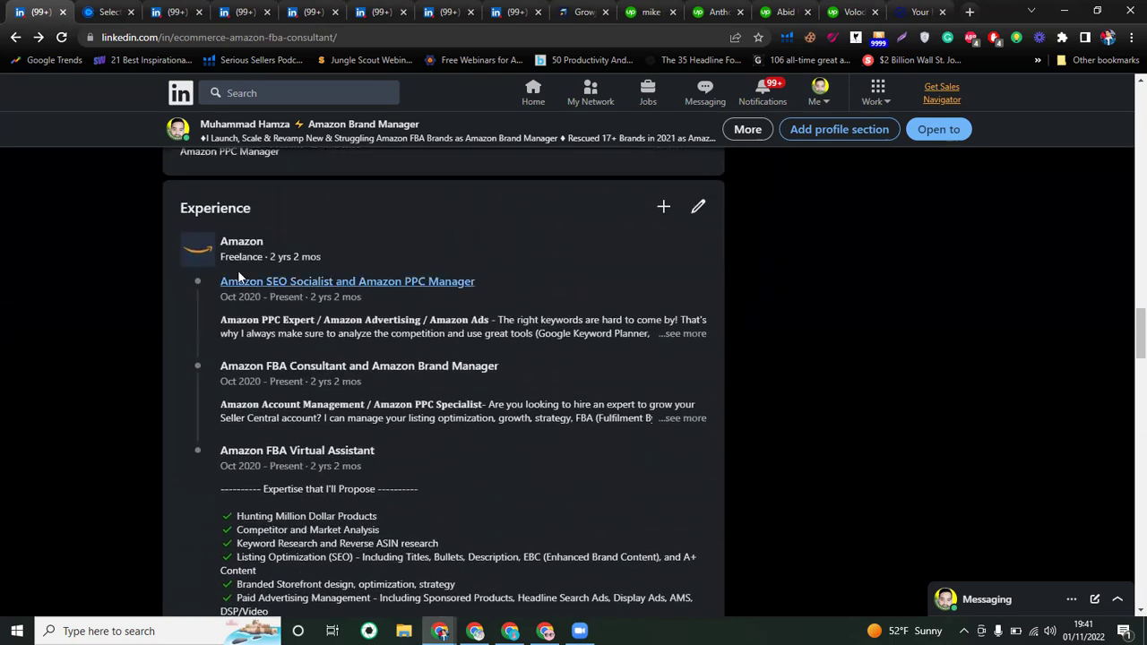
scroll(244, 377, up, 1)
scroll(244, 377, down, 4)
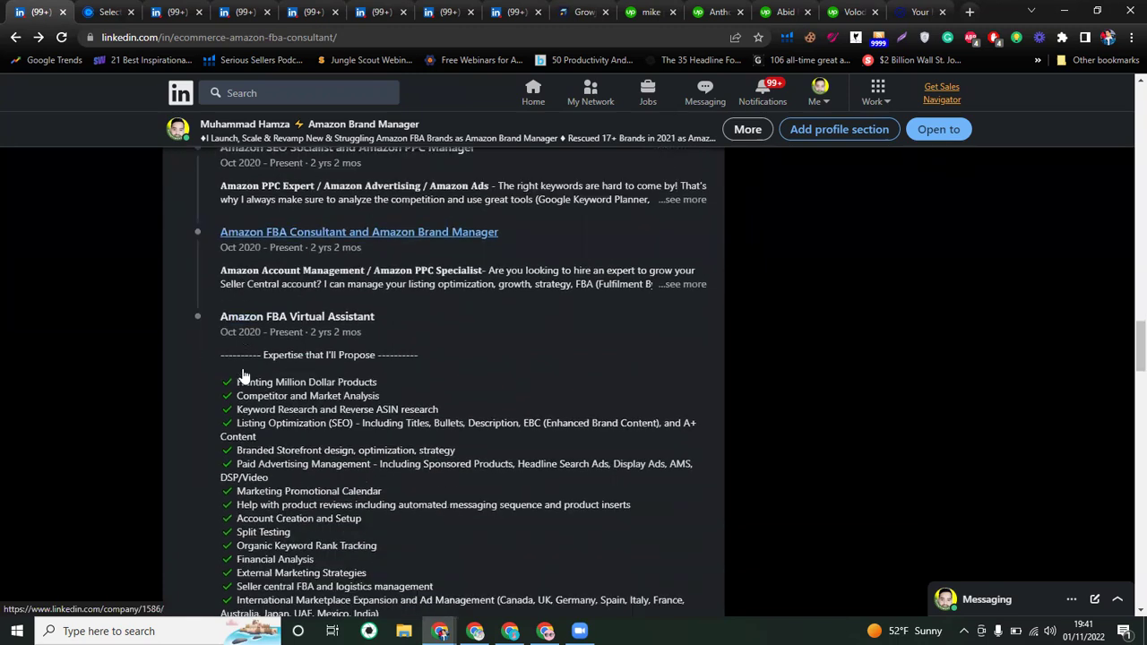
scroll(244, 377, up, 2)
scroll(244, 377, down, 1)
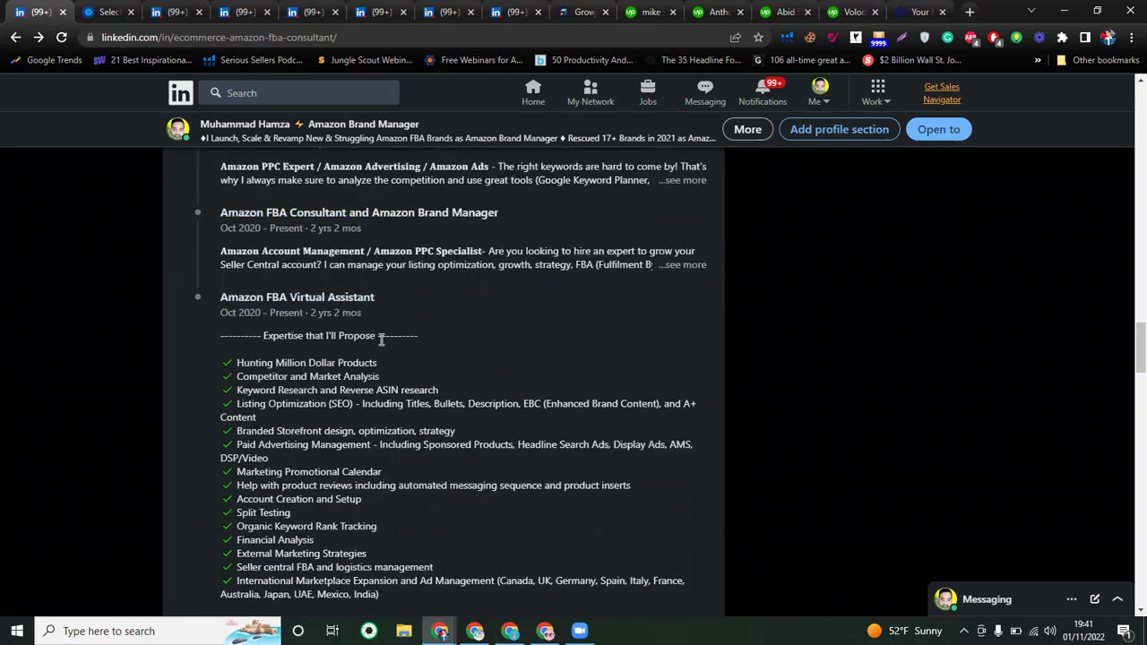
scroll(281, 494, down, 1)
scroll(281, 495, up, 2)
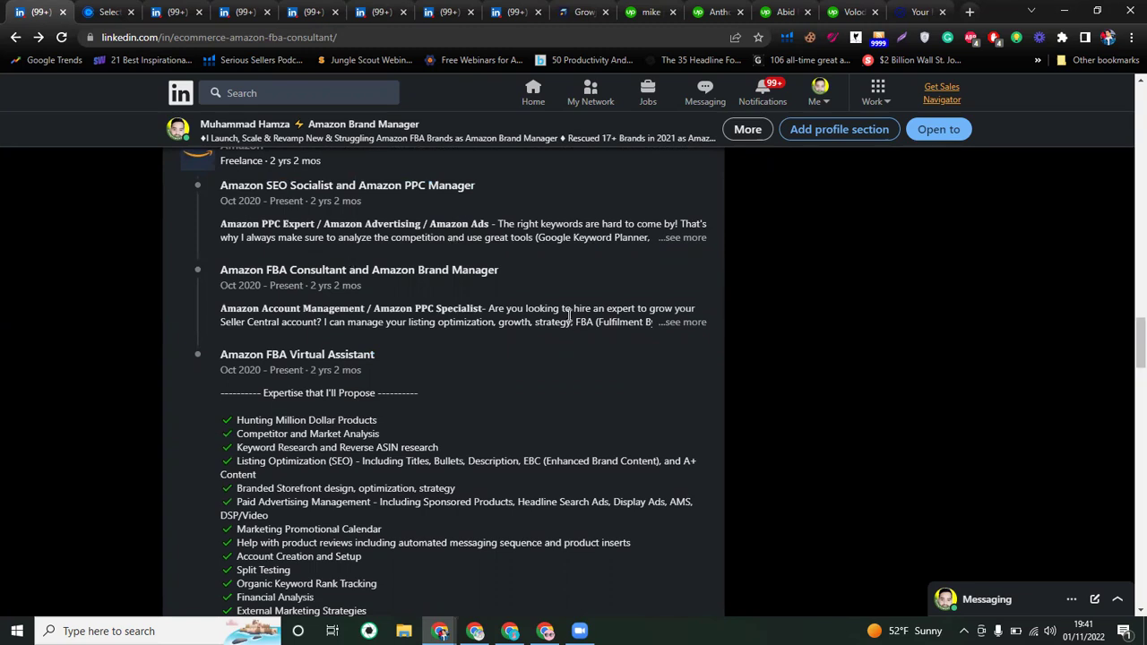
scroll(655, 293, up, 1)
scroll(654, 294, up, 1)
Open the editable Experience page, read the full descriptions of the Amazon roles, and return to the main profile
click(697, 225)
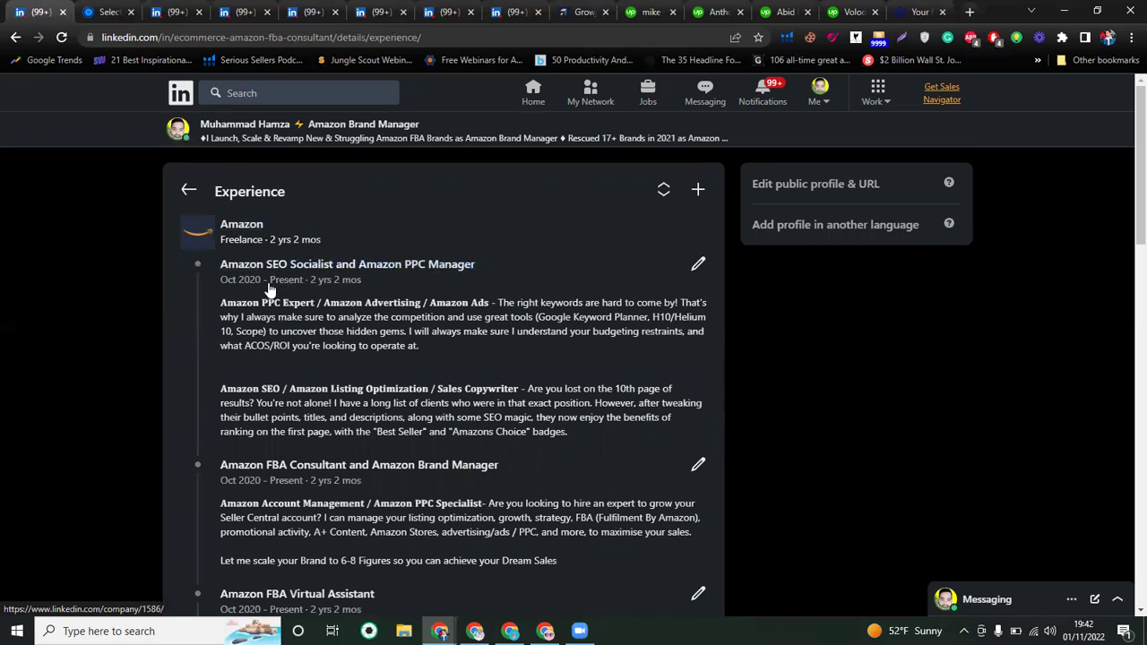
scroll(414, 454, down, 2)
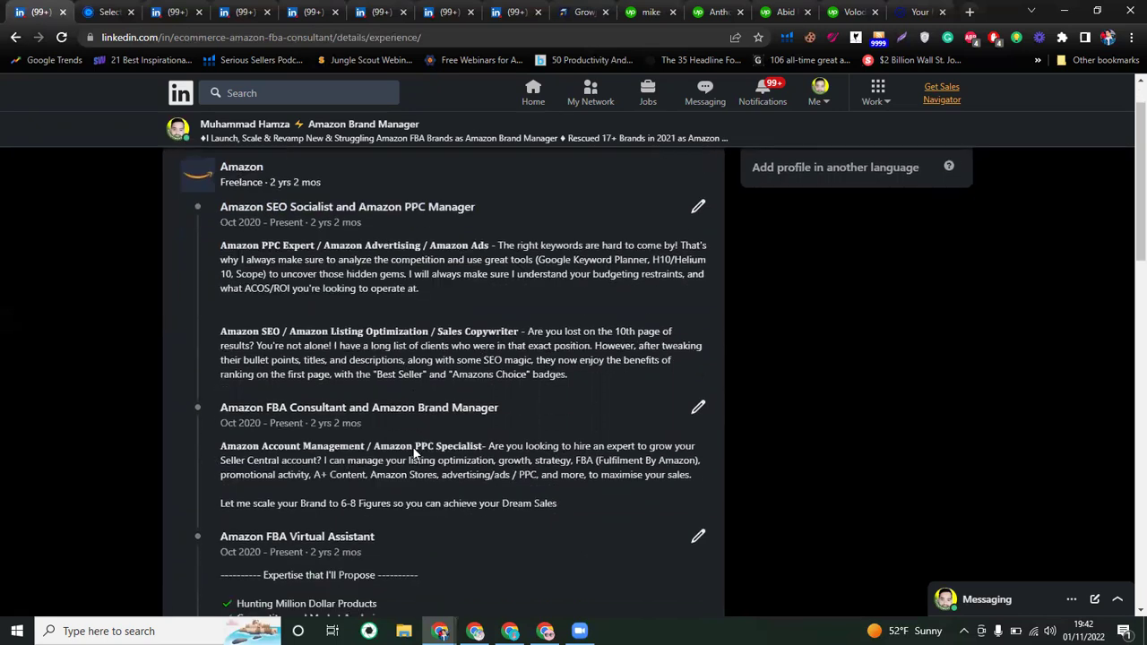
scroll(412, 446, down, 2)
scroll(412, 446, up, 4)
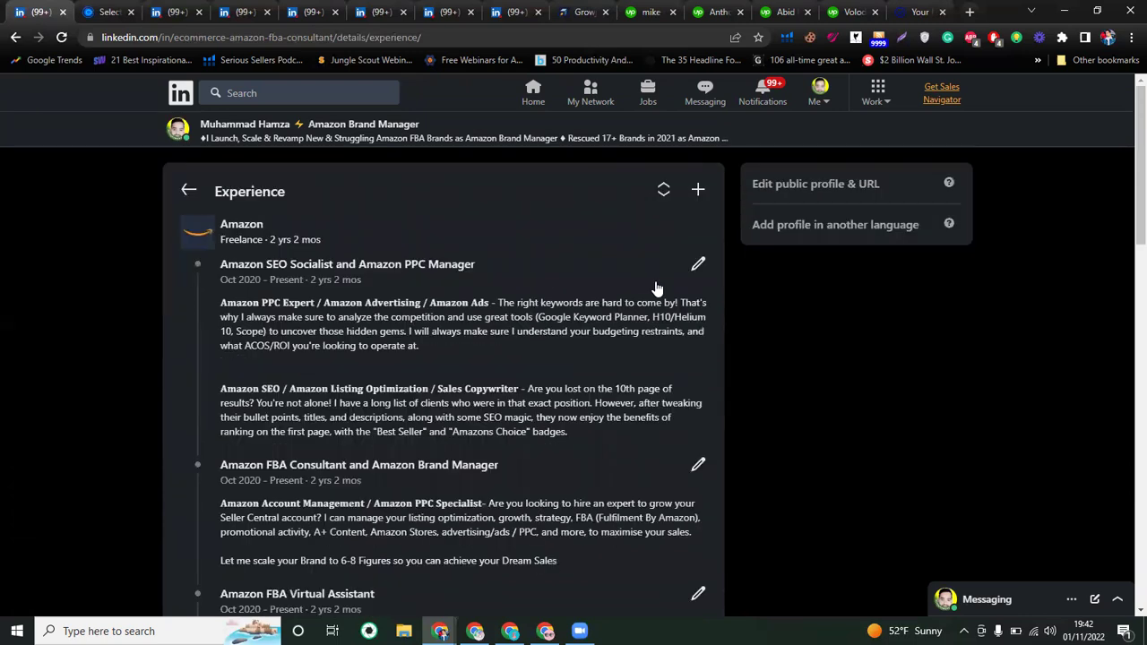
click(185, 191)
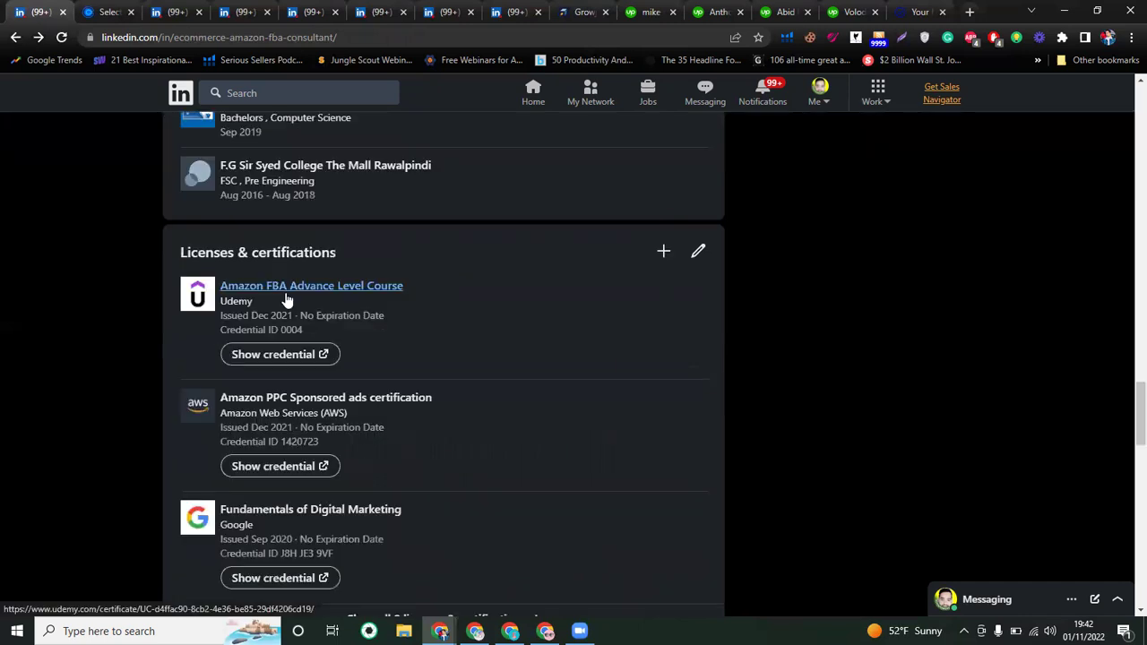
Go back over the Experience section and expand the AADME Digital Marketing Intern description
scroll(430, 340, up, 3)
scroll(433, 344, up, 10)
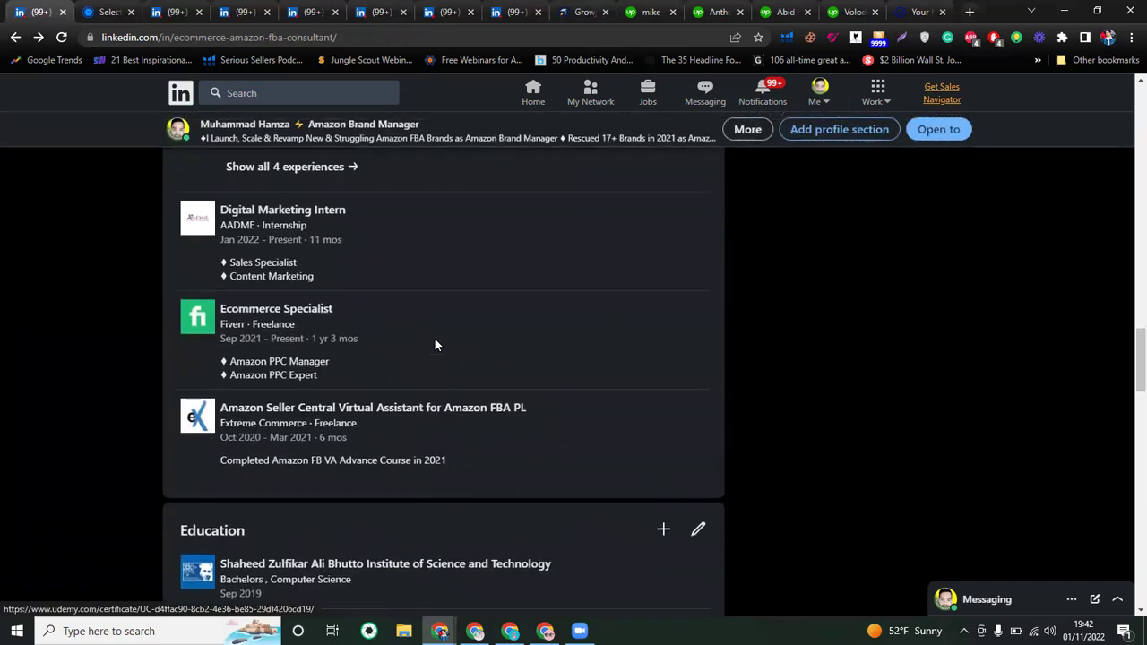
scroll(436, 344, down, 4)
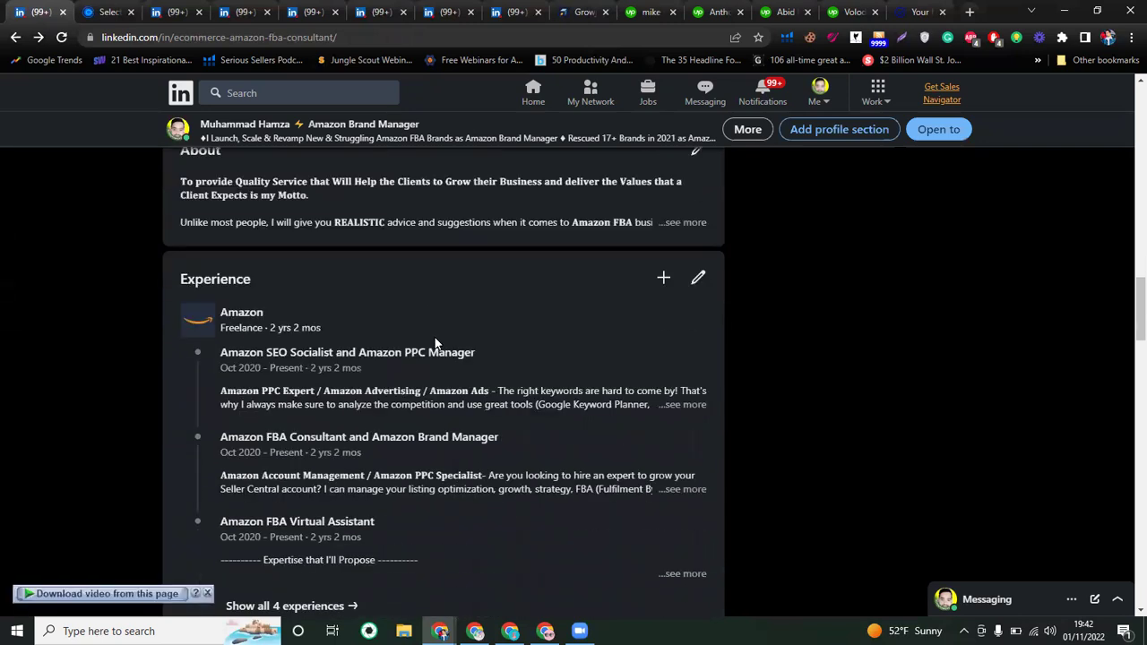
scroll(435, 339, down, 3)
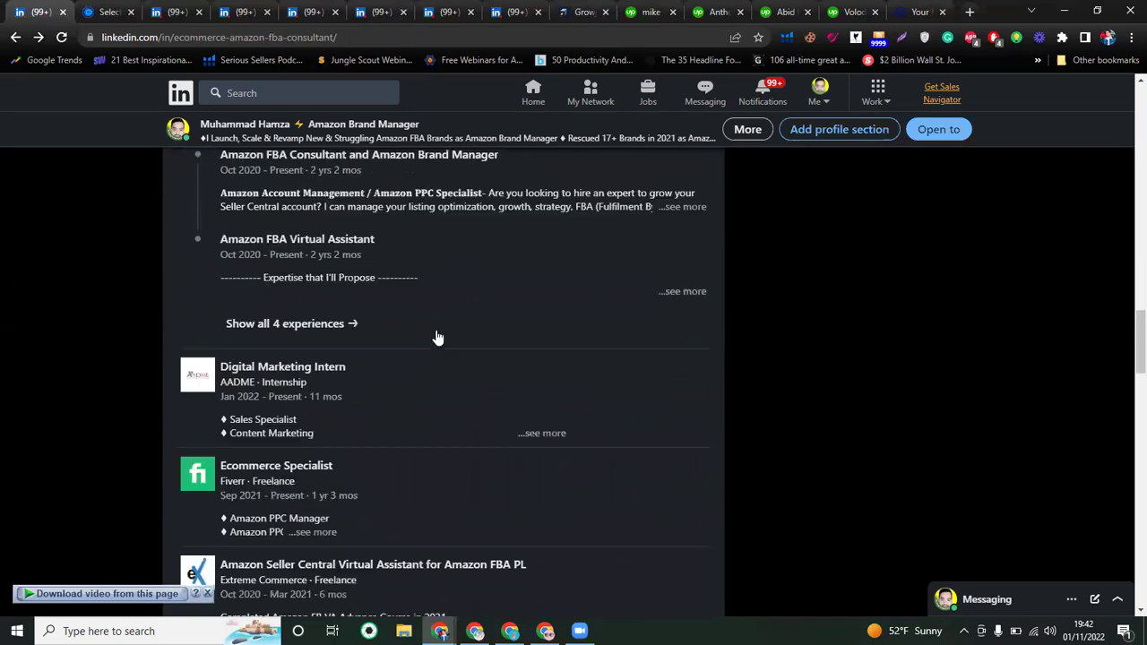
click(553, 313)
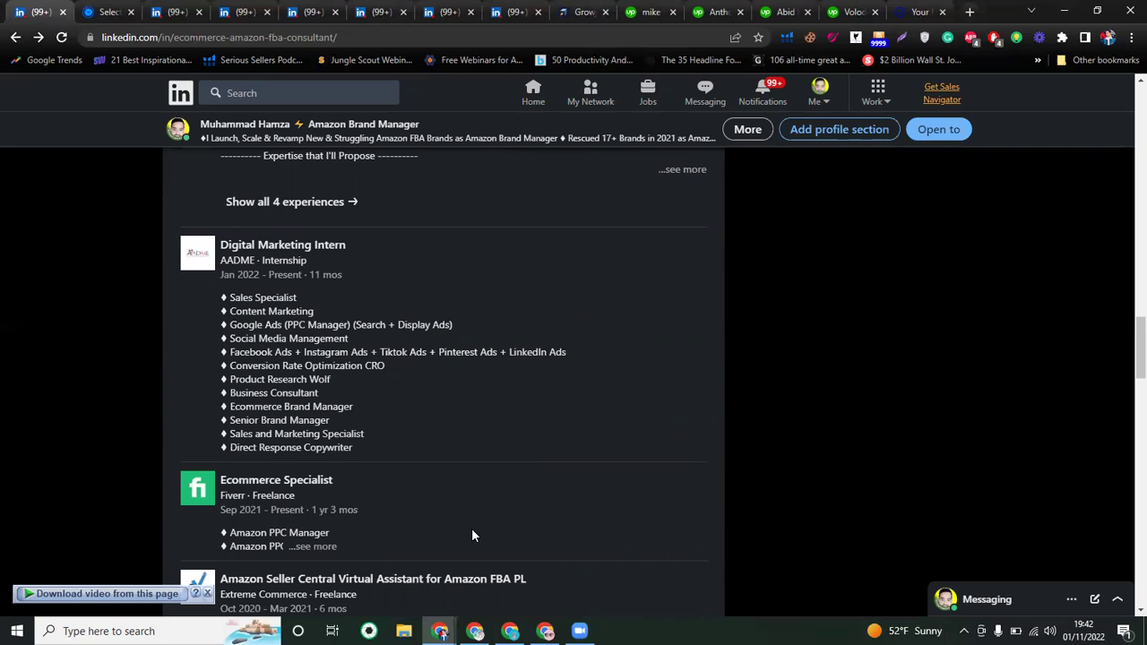
Examine the profile's Education section and the entries under Licenses & certifications
scroll(473, 535, down, 7)
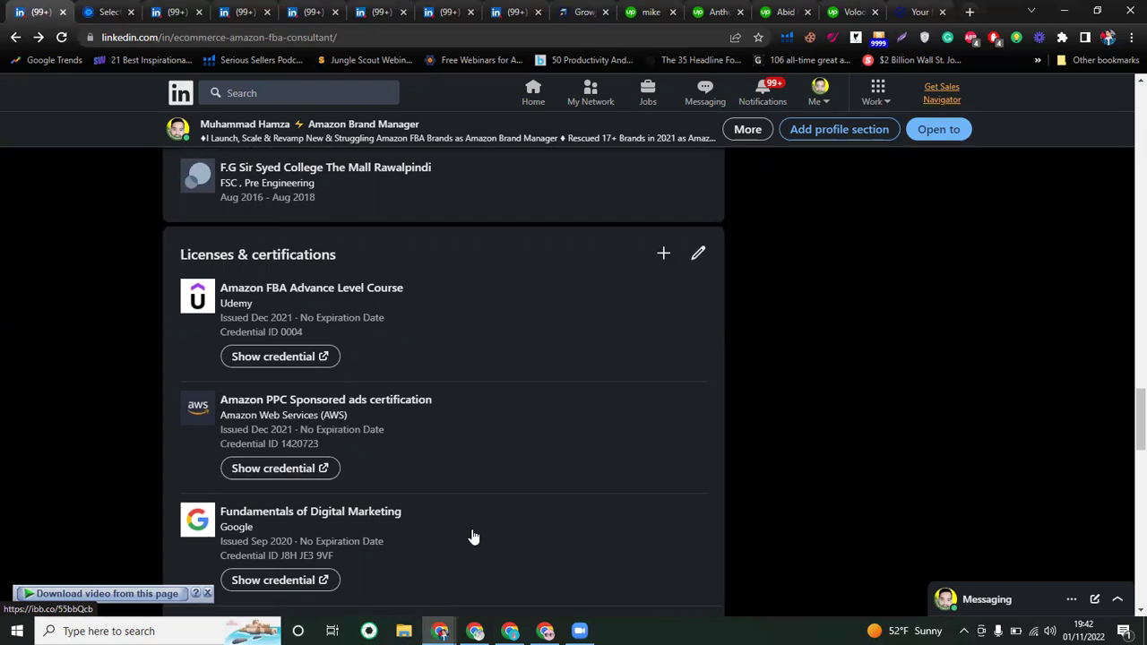
scroll(474, 536, down, 2)
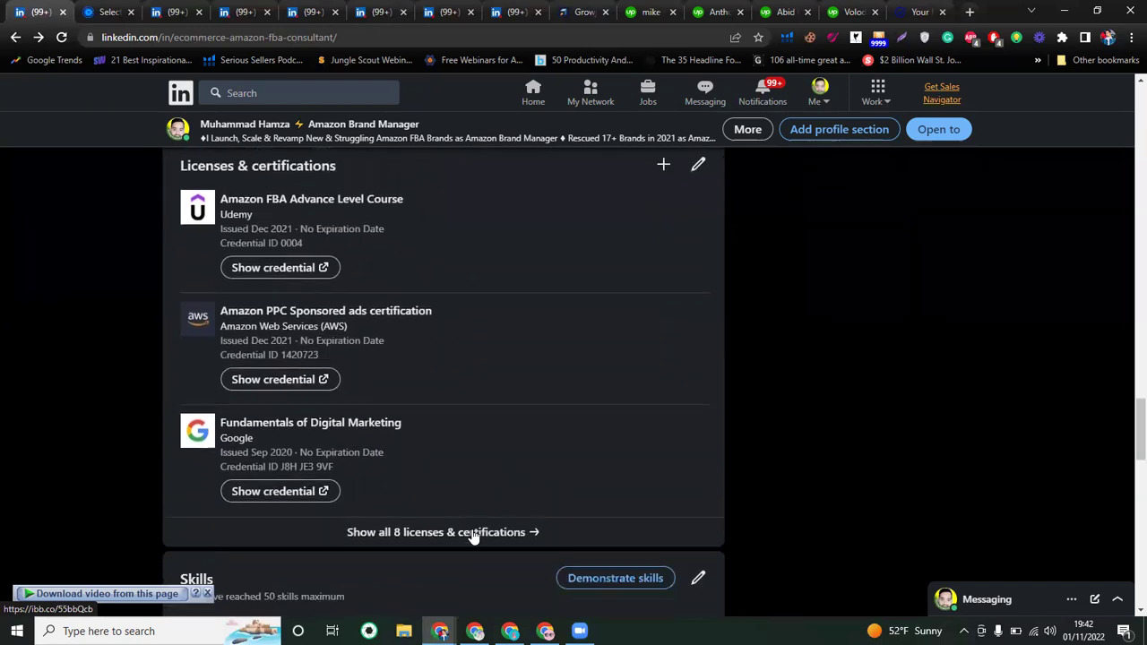
scroll(474, 536, up, 2)
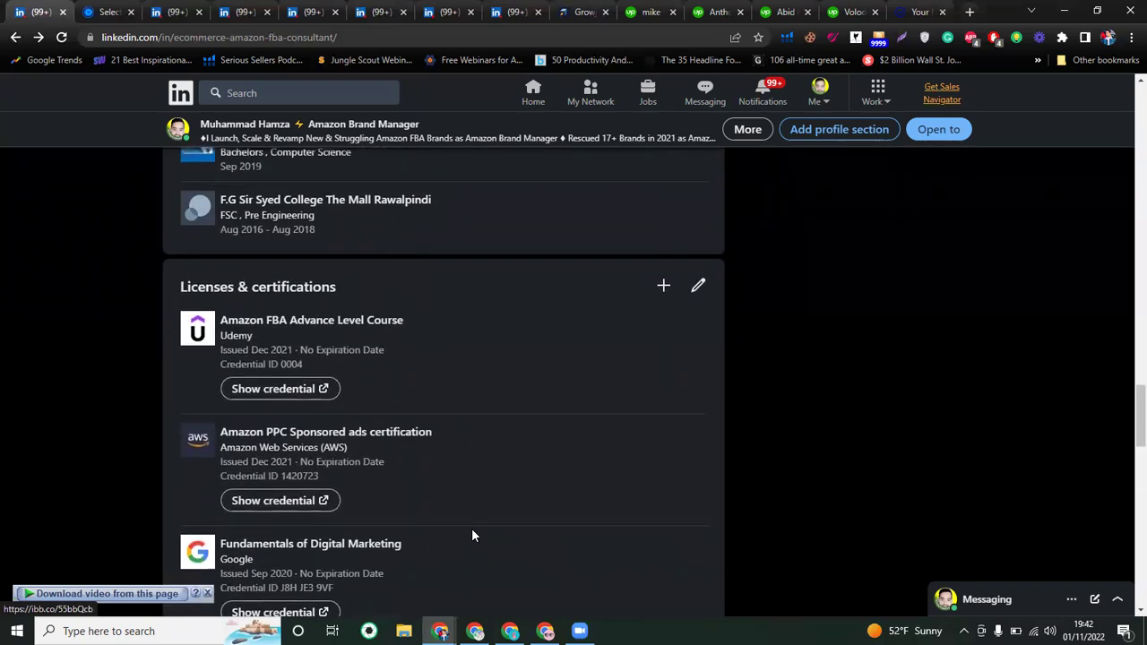
scroll(472, 530, up, 2)
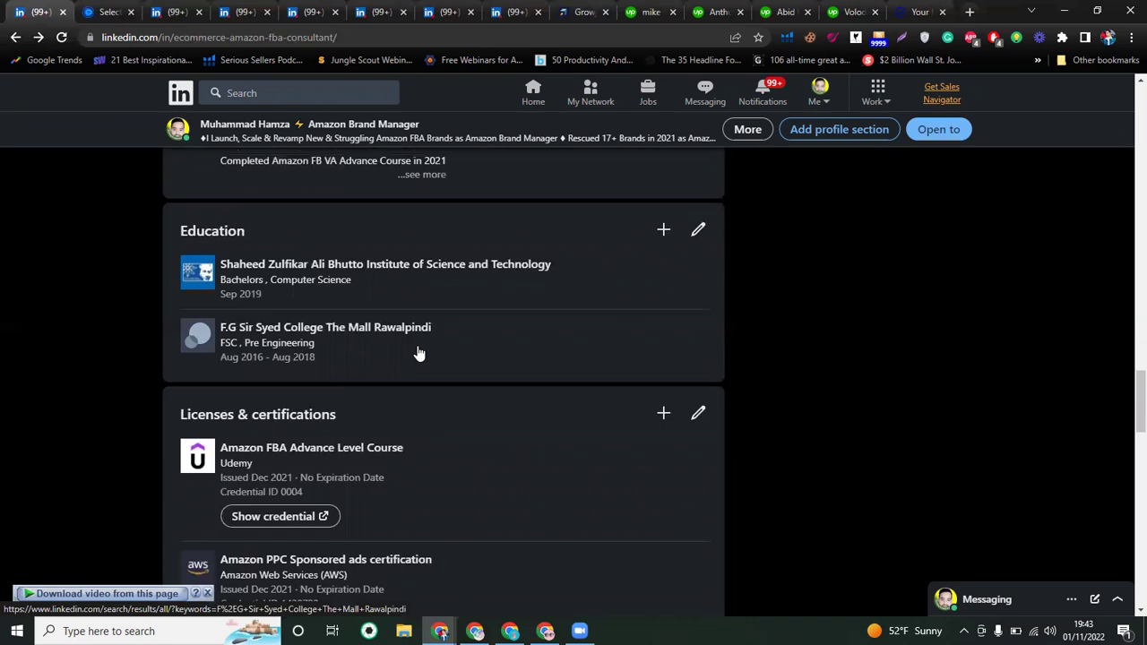
scroll(468, 439, down, 3)
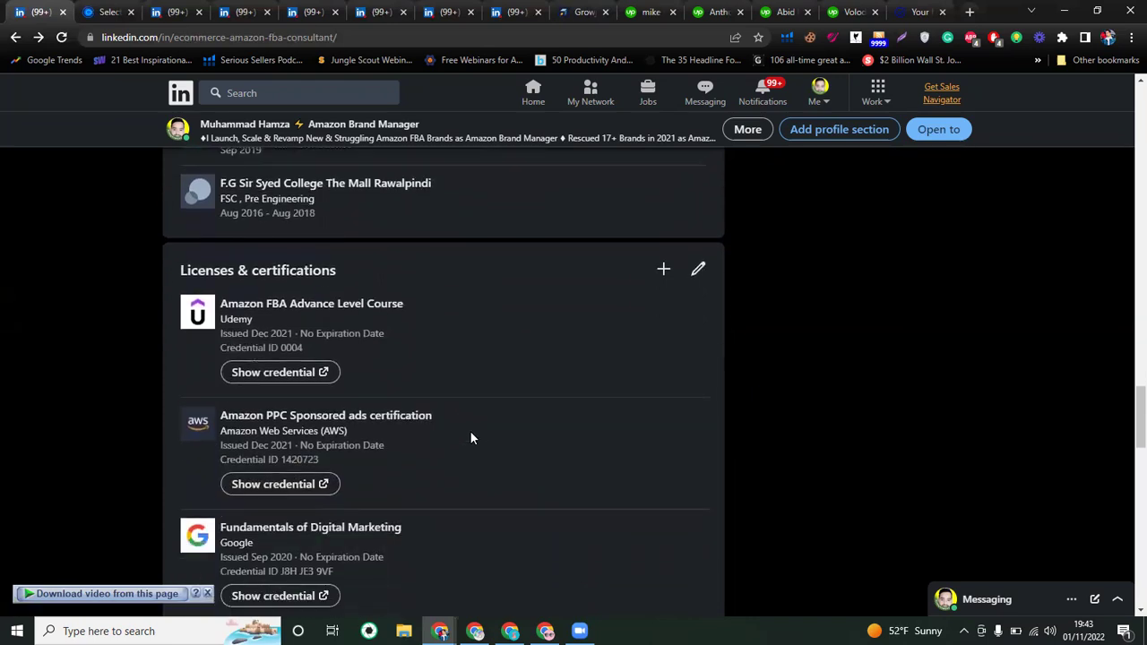
scroll(472, 439, down, 2)
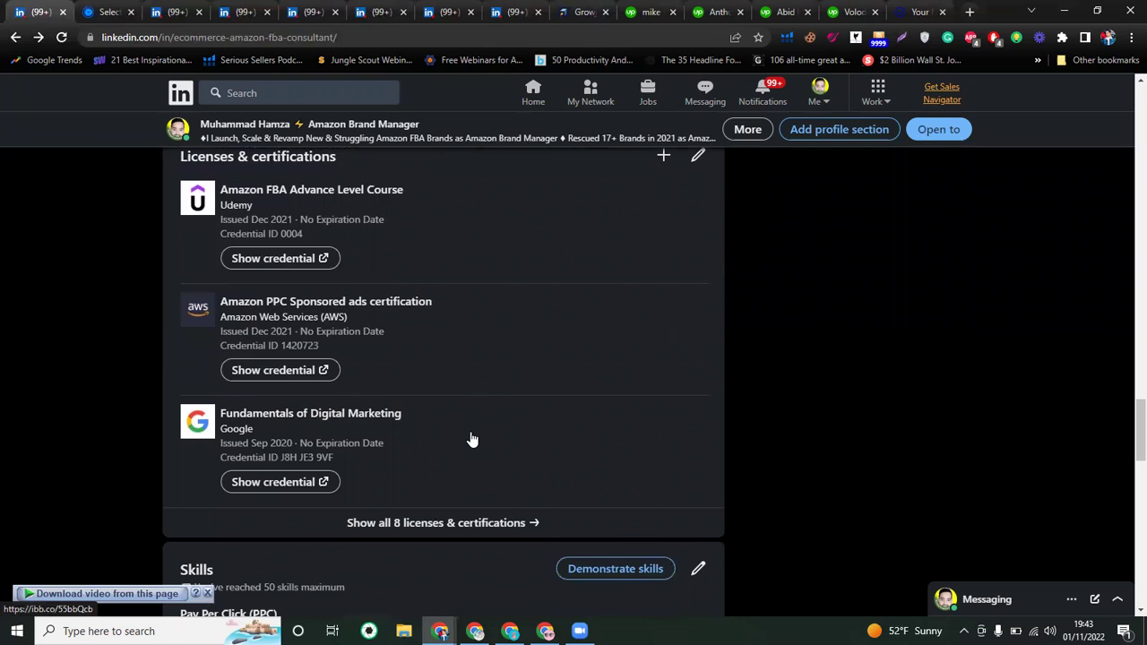
scroll(473, 439, up, 1)
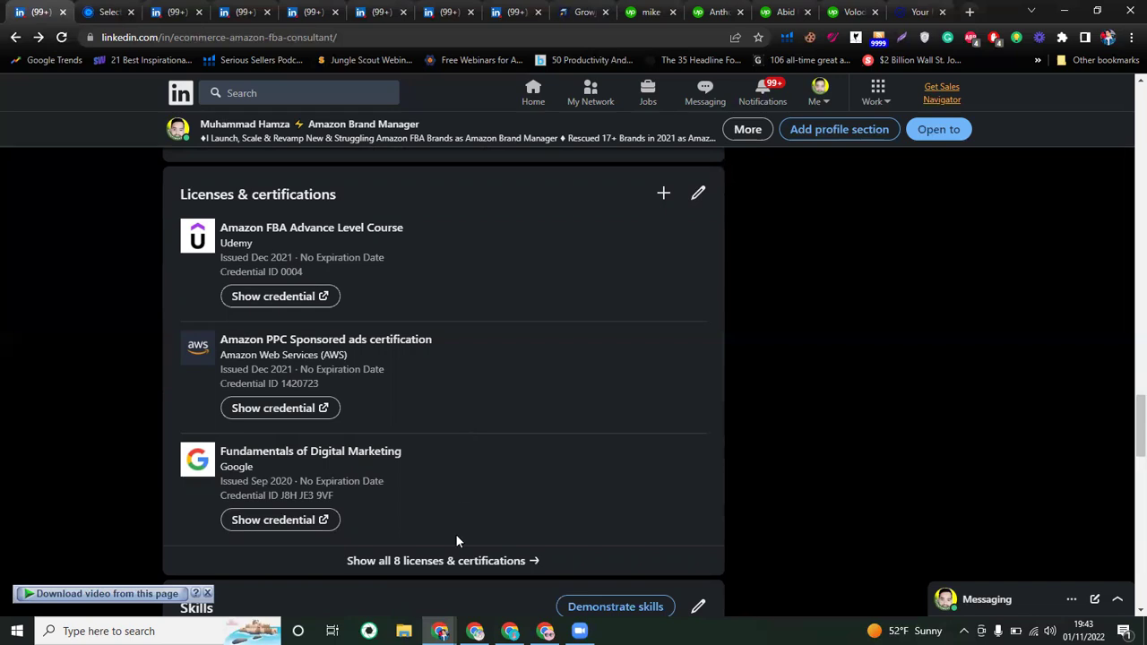
Show all licenses and certifications and look through the list, including the Extreme Commerce and HubSpot Academy entries
click(439, 562)
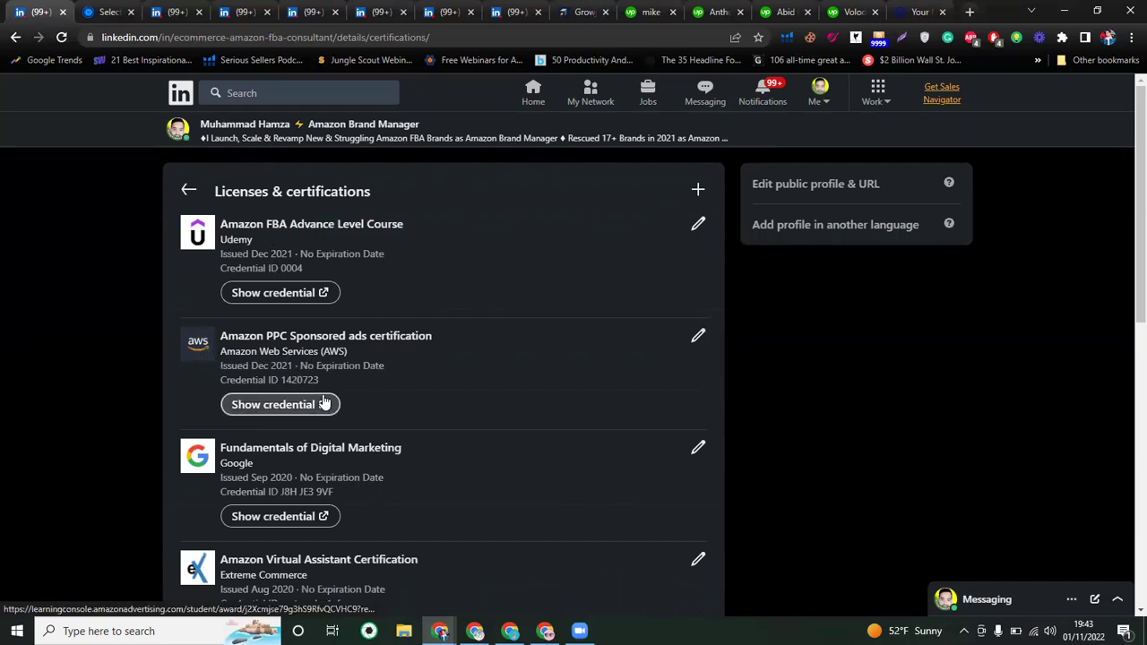
scroll(443, 426, down, 1)
scroll(445, 426, down, 1)
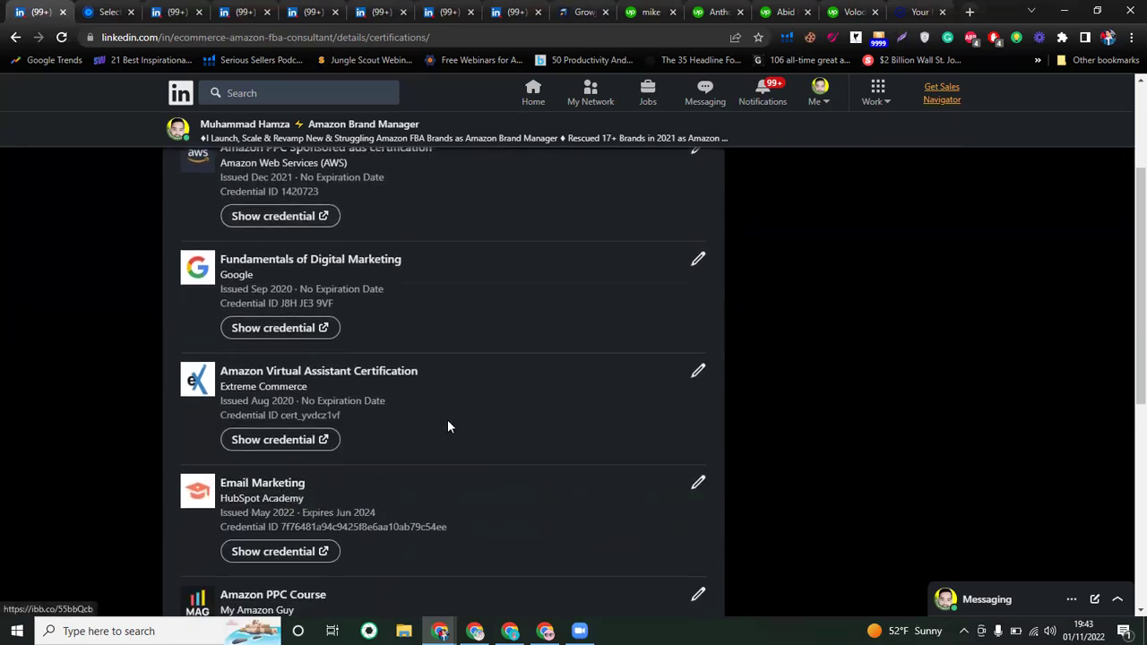
scroll(261, 294, up, 2)
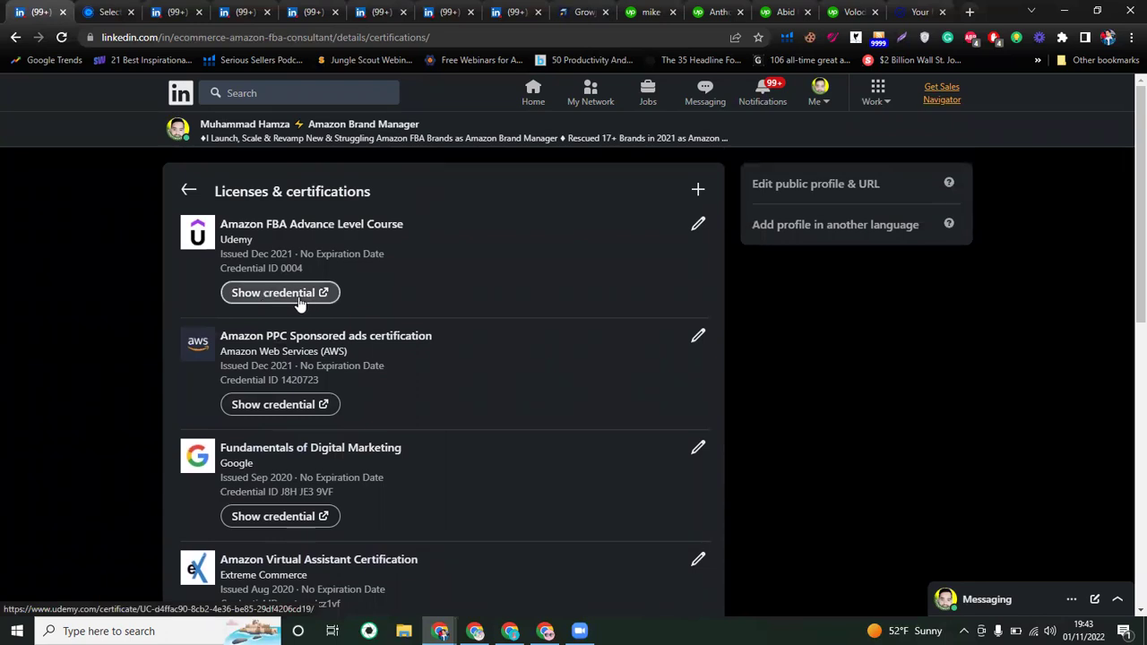
View the credential for the Amazon PPC Sponsored ads certification, then close its page to return to the certifications list
click(268, 405)
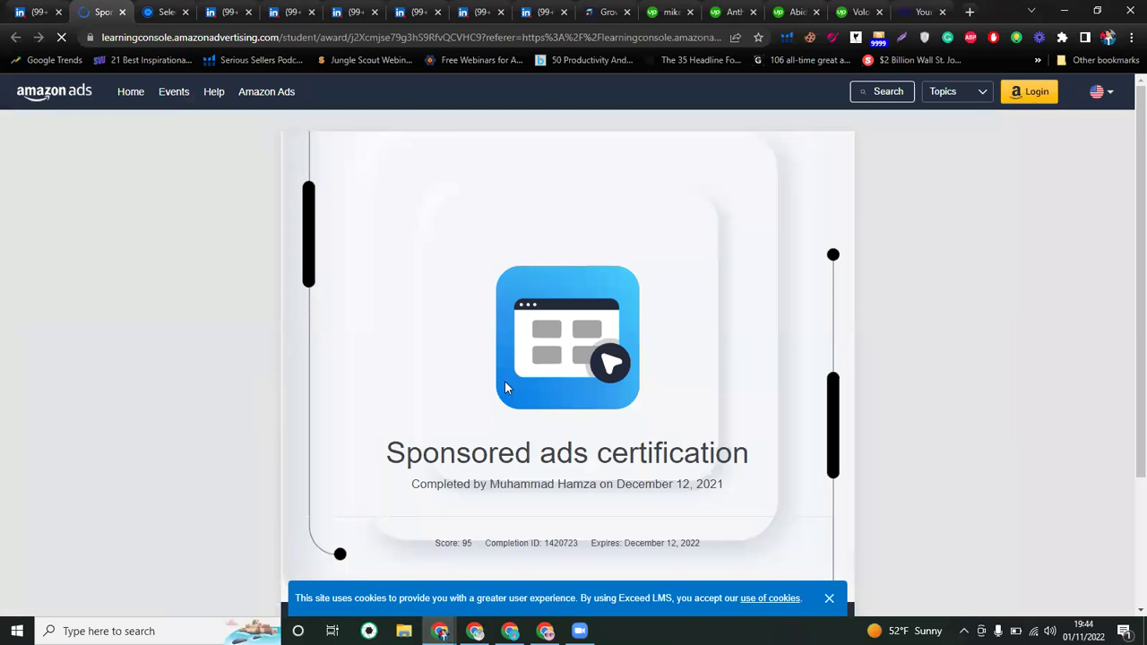
scroll(660, 456, down, 2)
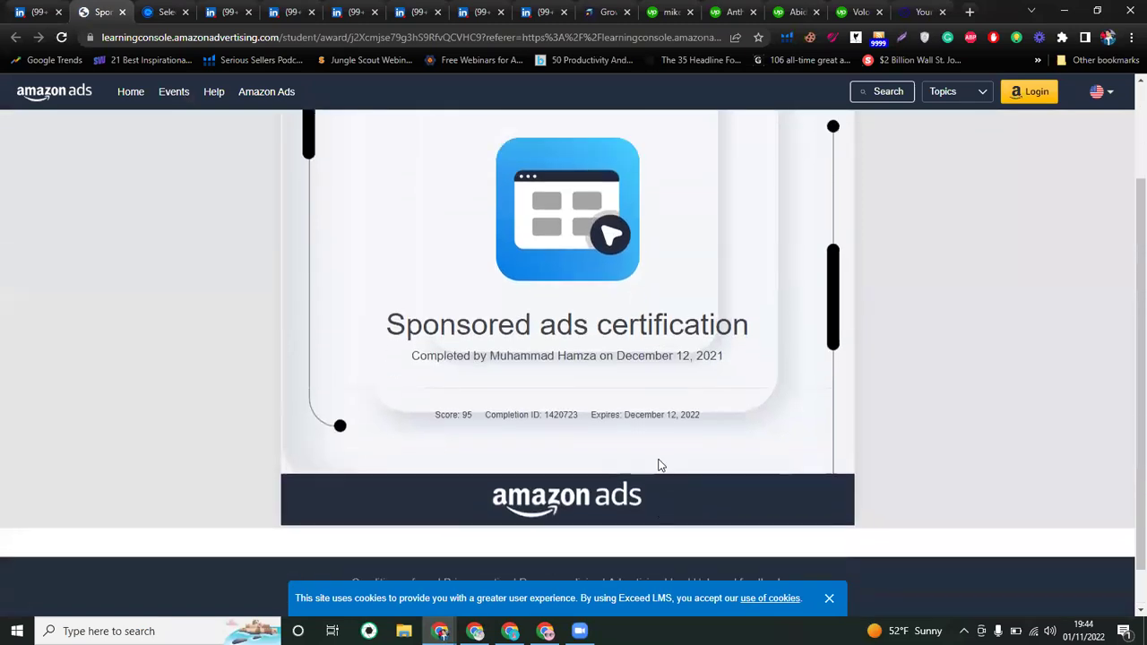
scroll(661, 465, up, 2)
click(122, 12)
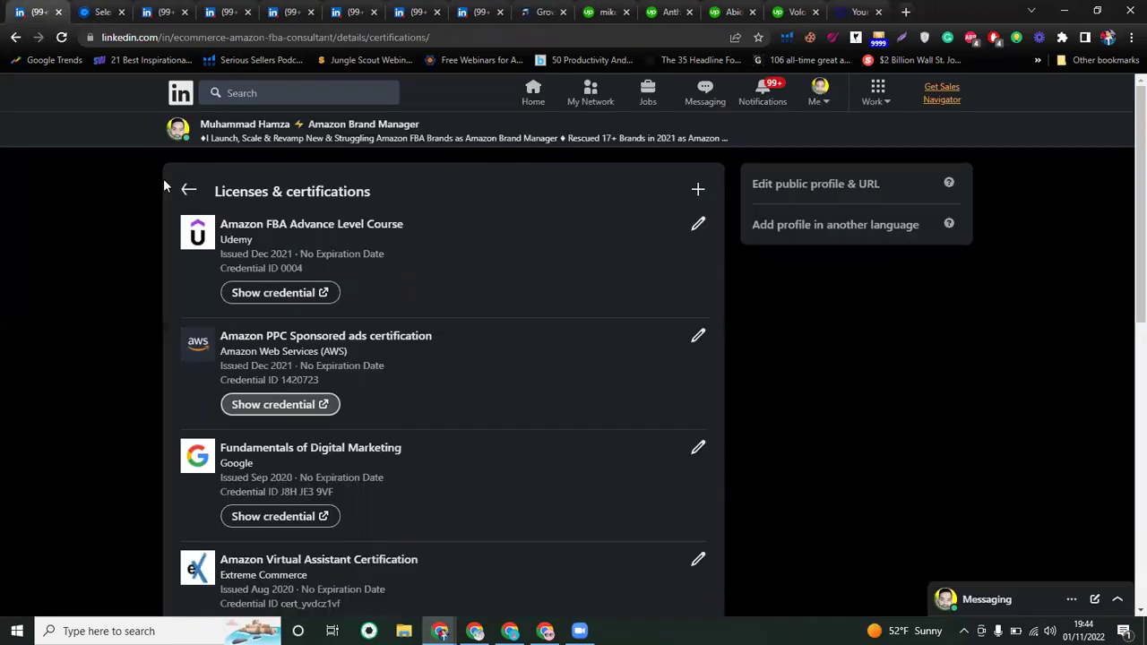
Open the Udemy credential for the Amazon FBA Advance Level Course and inspect the certificate of completion
click(280, 293)
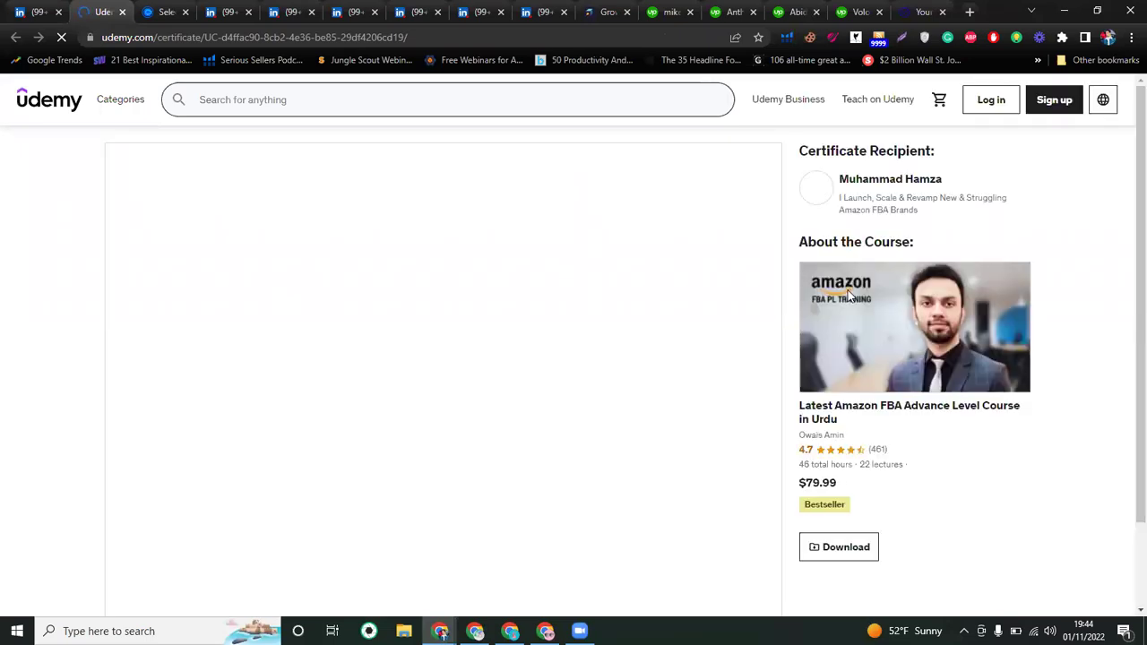
scroll(545, 348, down, 1)
scroll(179, 527, up, 1)
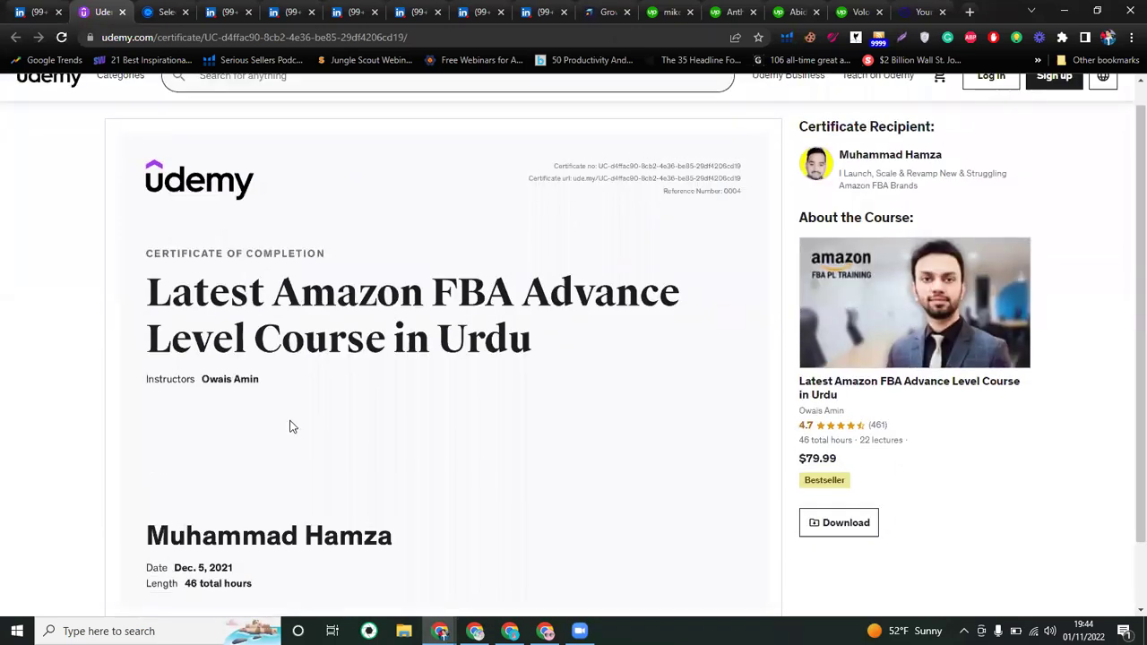
Close the Udemy certificate page and open Google's Fundamentals of Digital Marketing credential, enlarging the certificate image
click(123, 12)
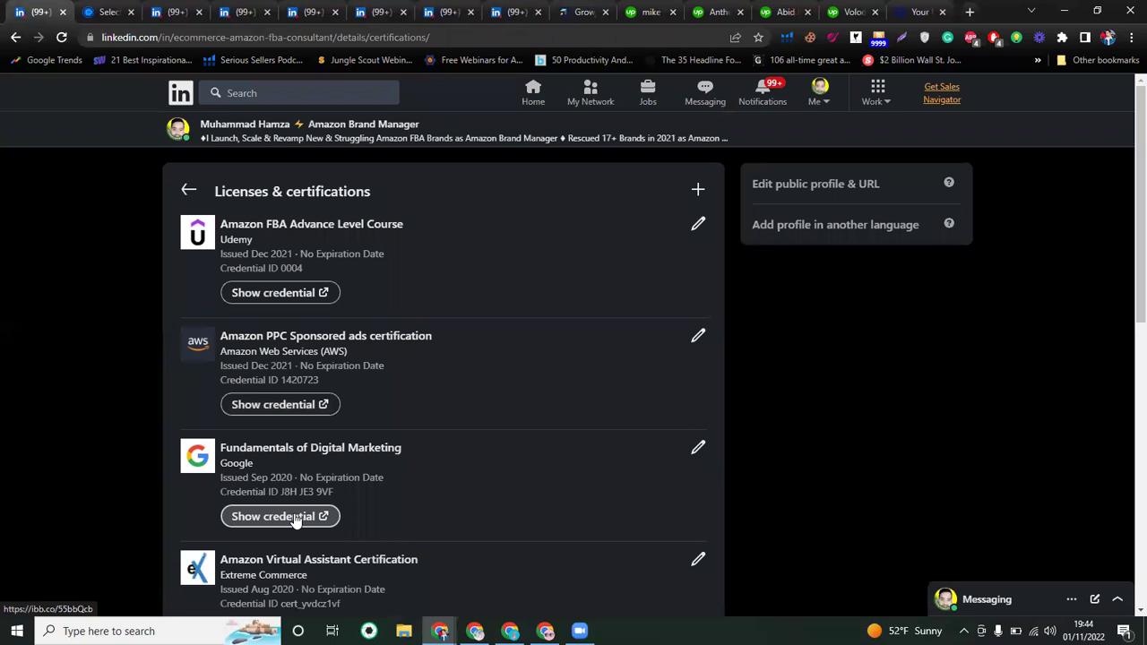
click(296, 520)
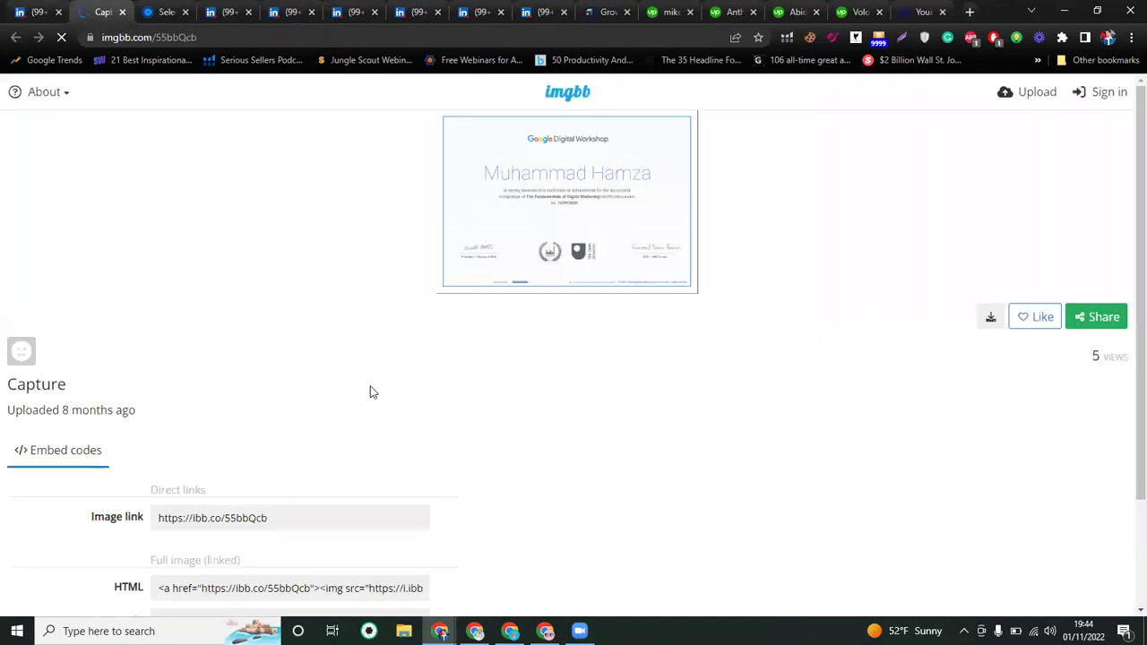
click(491, 267)
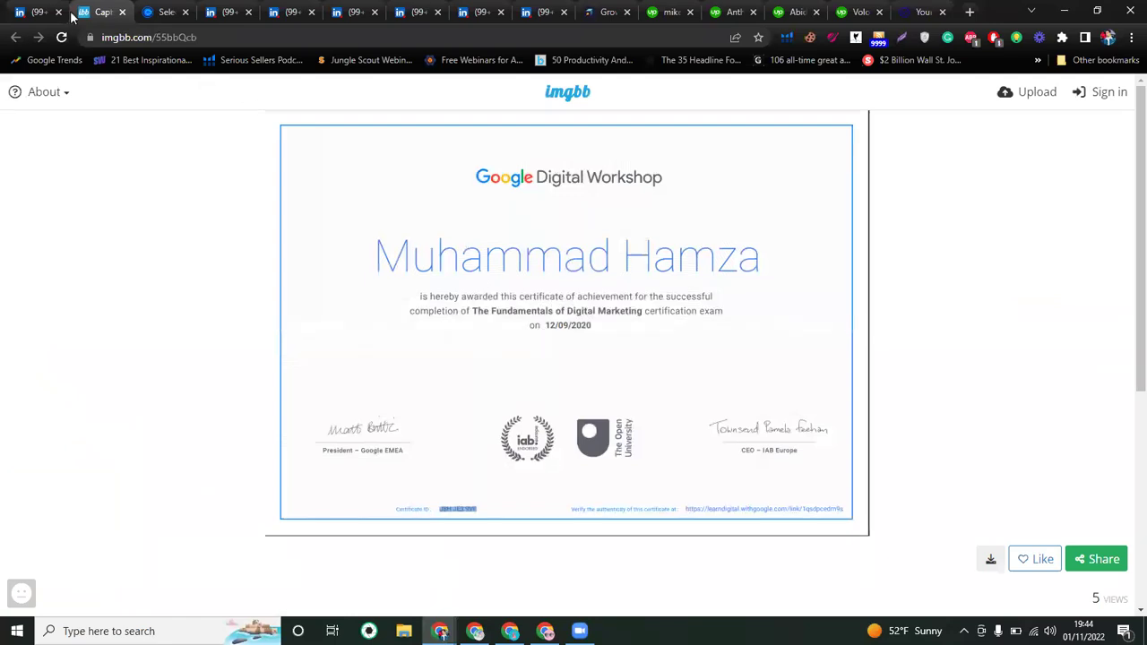
Return to the certifications list and look through the remaining entries down to the Google Ads Search Certification
click(41, 12)
scroll(246, 399, down, 1)
scroll(253, 410, down, 4)
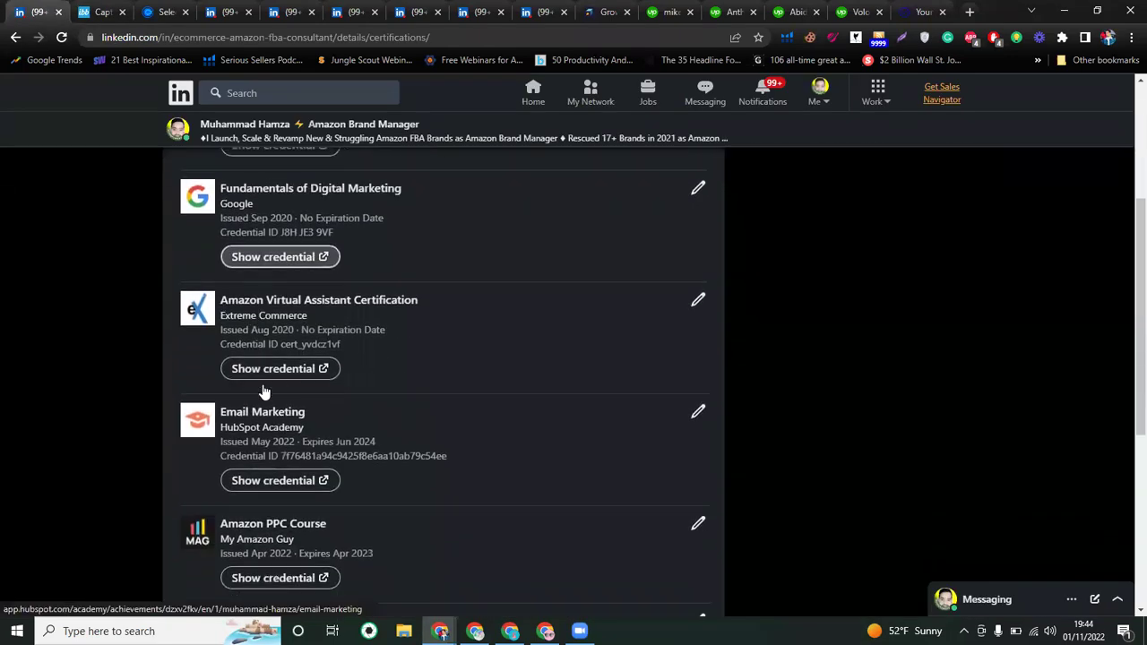
scroll(320, 435, down, 3)
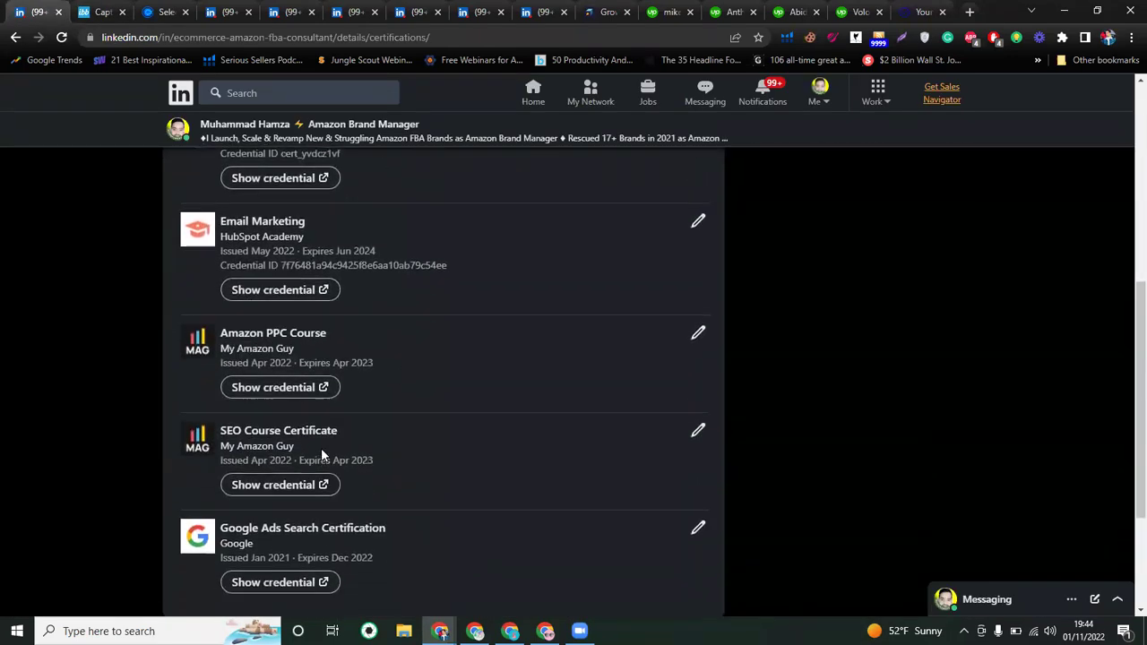
scroll(219, 452, up, 7)
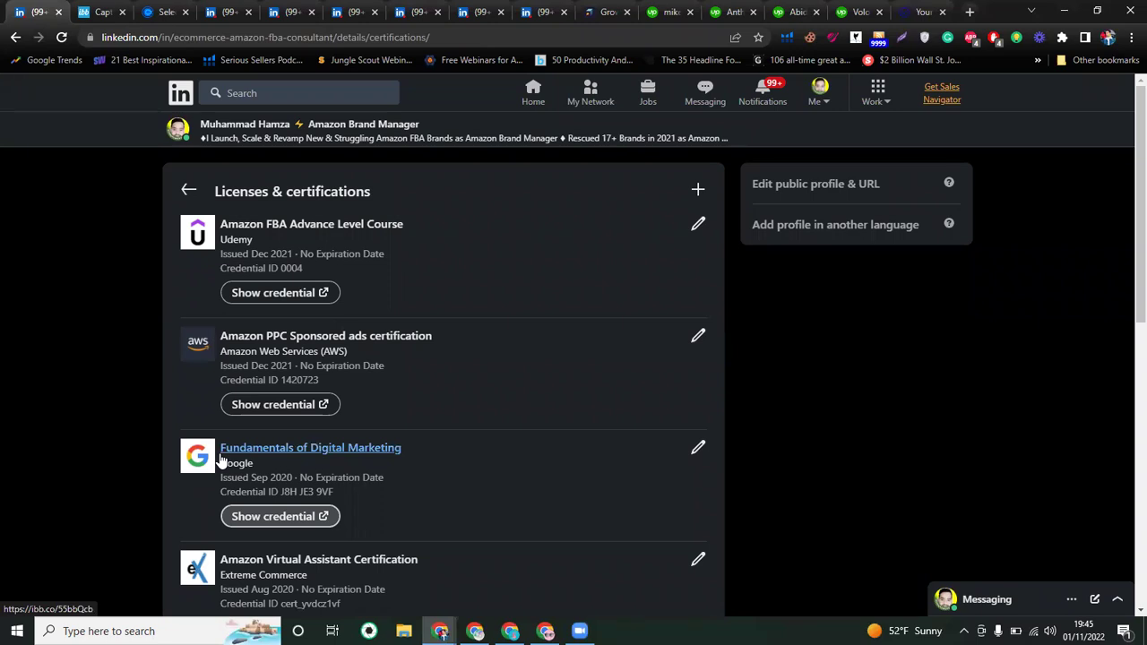
Leave the full certifications list and return to the Licenses & certifications section of the main profile
click(189, 191)
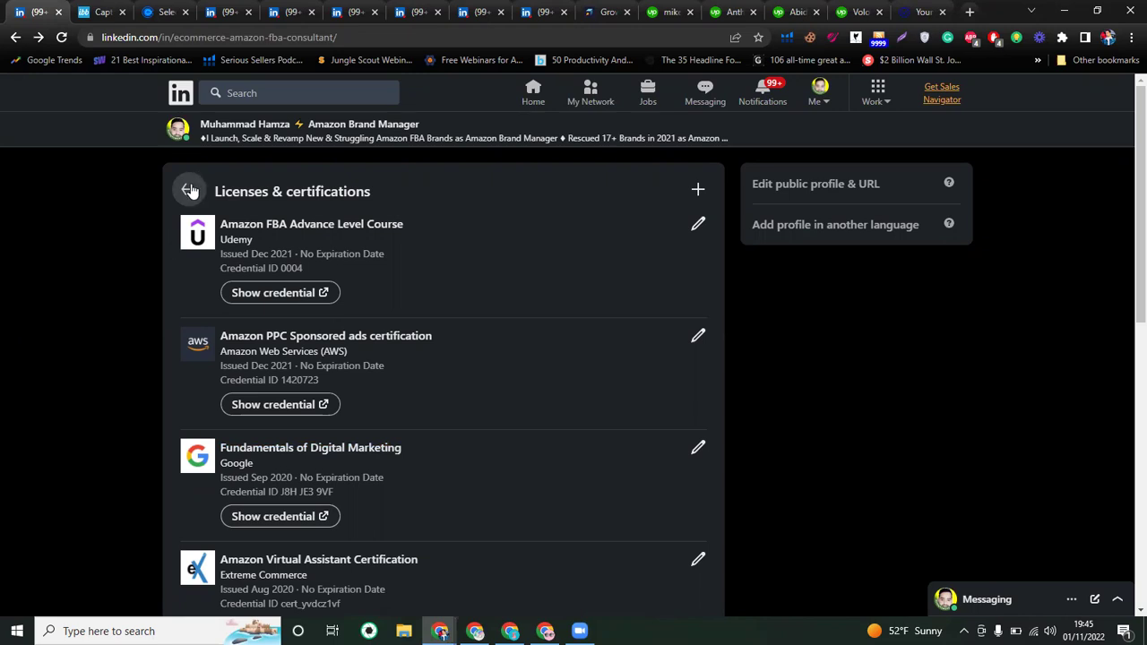
click(189, 190)
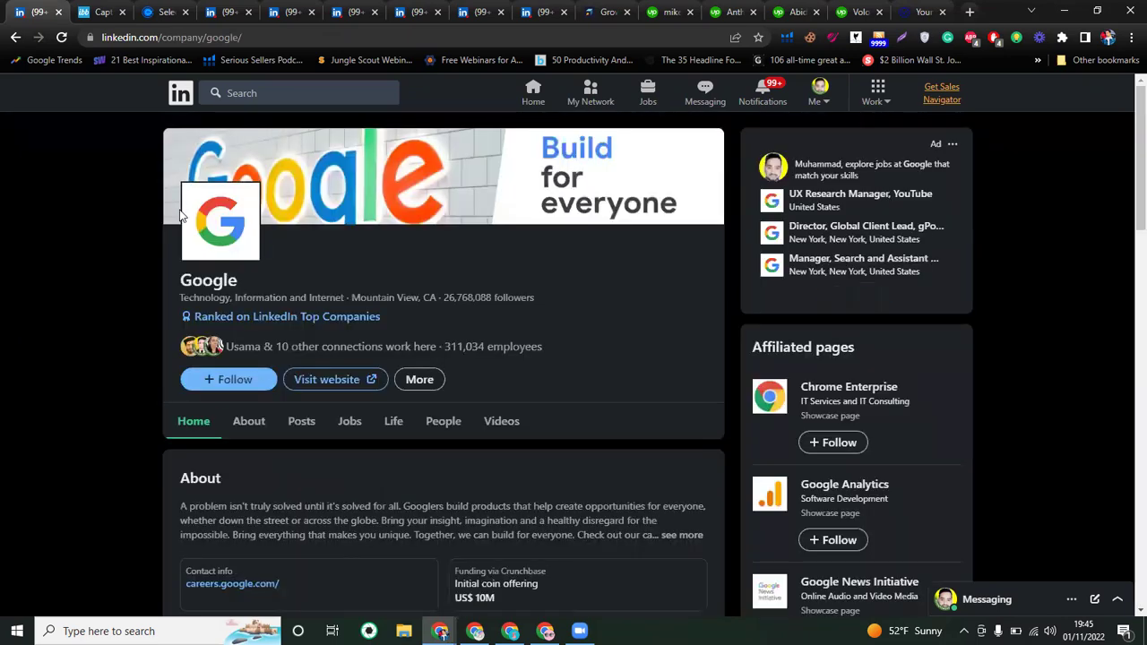
click(13, 37)
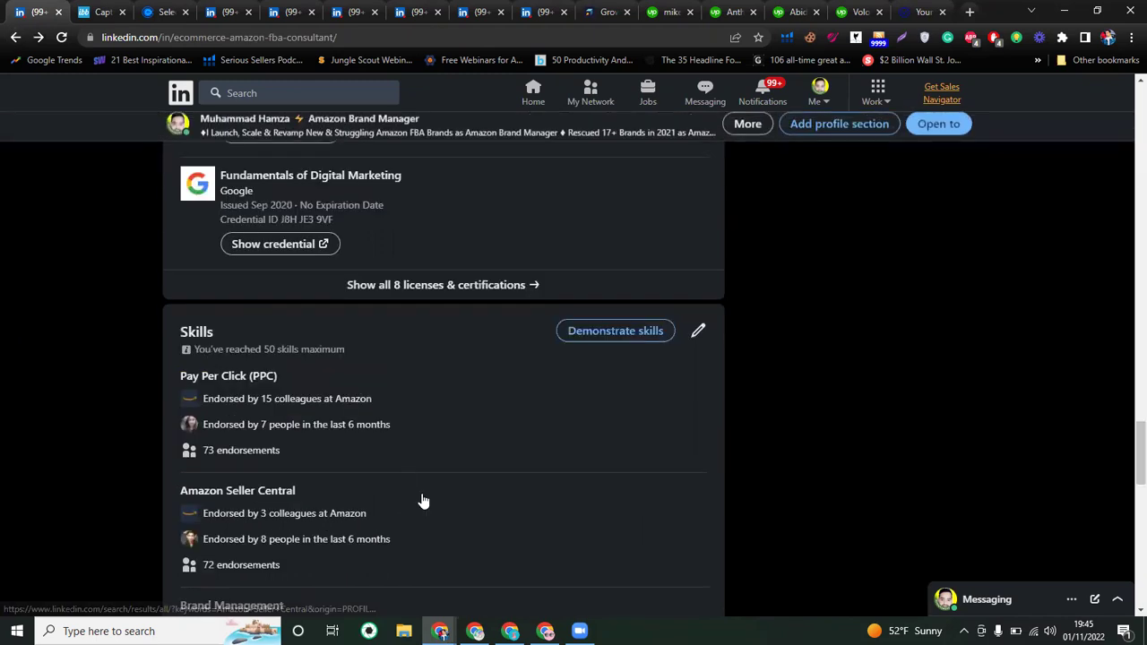
scroll(421, 499, down, 1)
scroll(422, 499, up, 5)
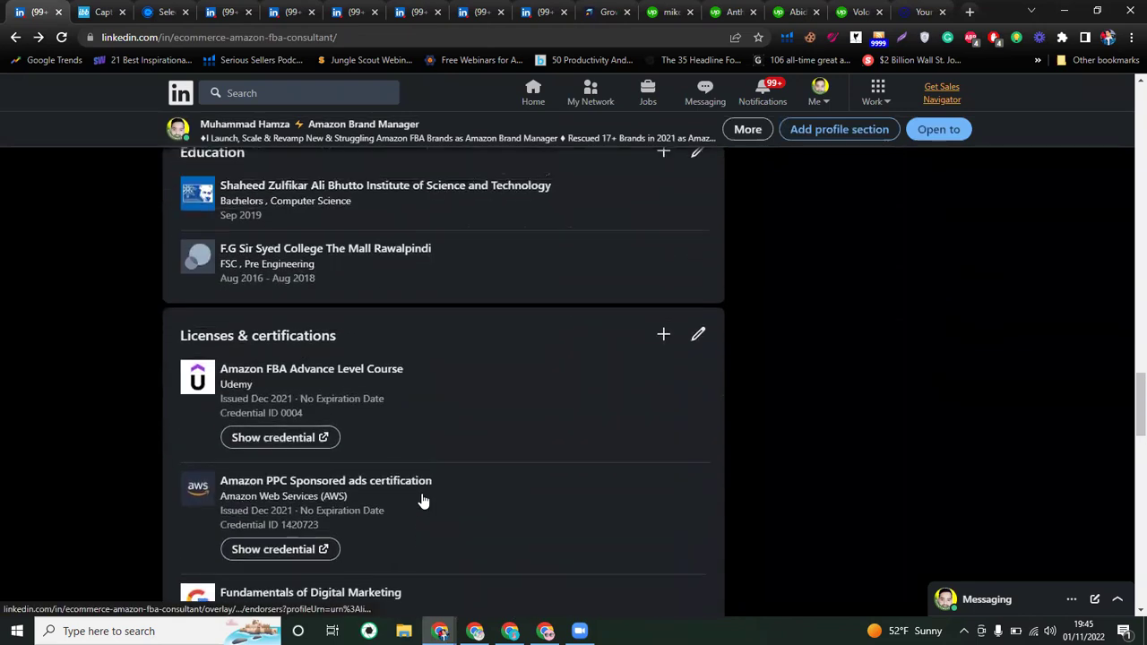
scroll(422, 497, down, 1)
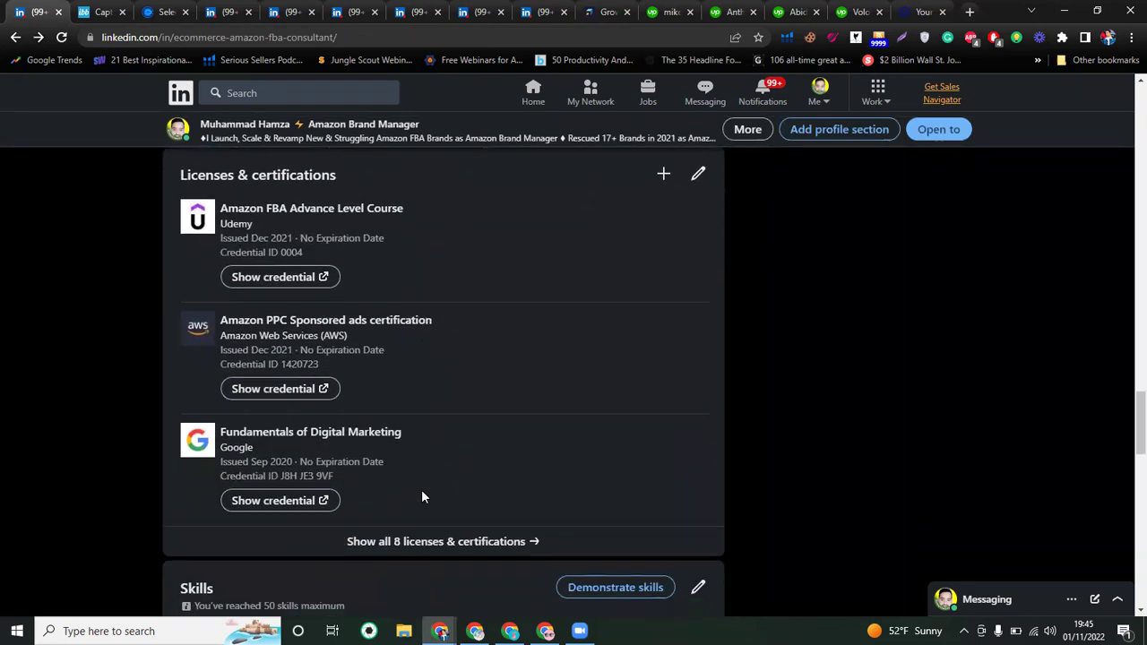
Examine the profile's Skills section, including the endorsements for Pay Per Click (PPC), Amazon Seller Central and Brand Management
scroll(606, 504, down, 3)
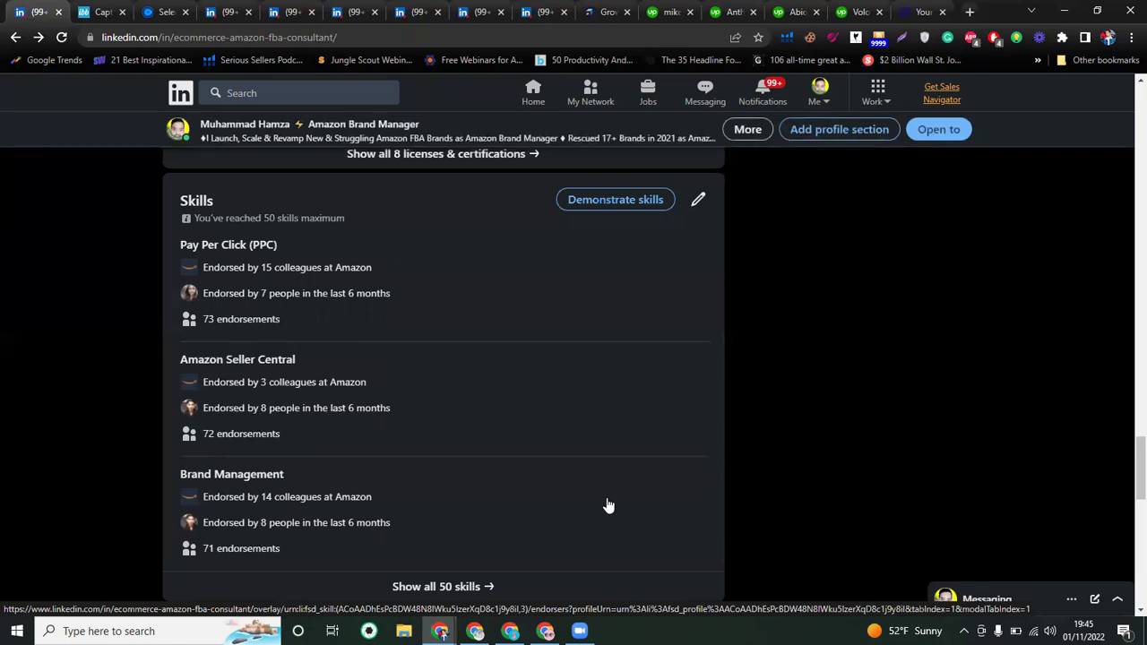
scroll(540, 507, down, 1)
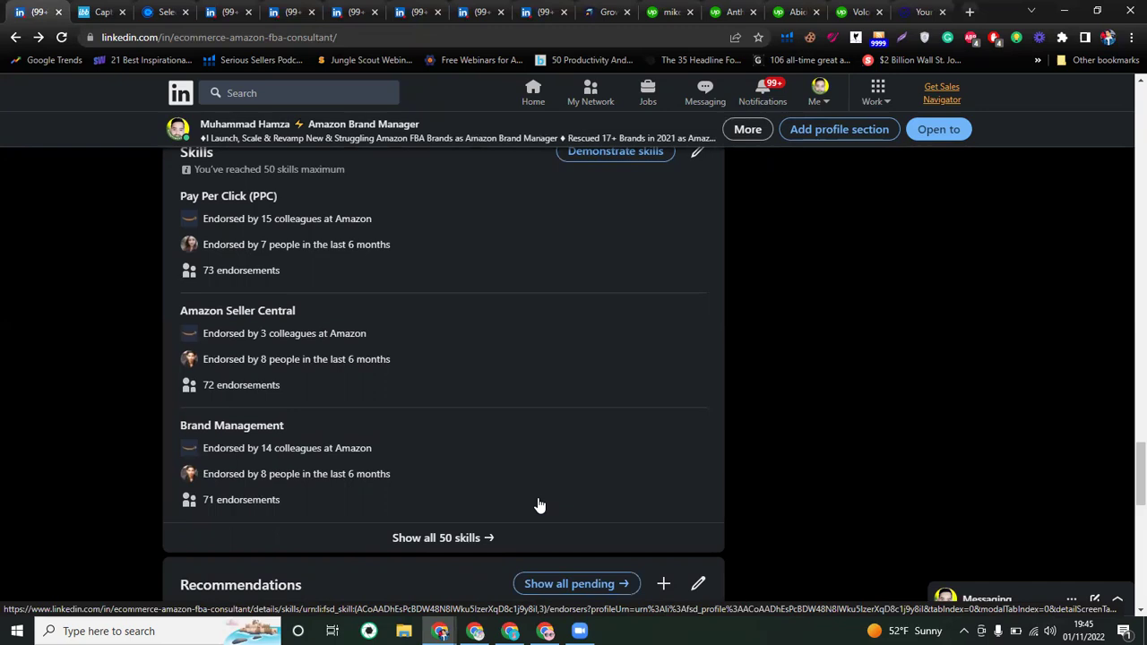
scroll(538, 504, up, 1)
scroll(538, 505, down, 1)
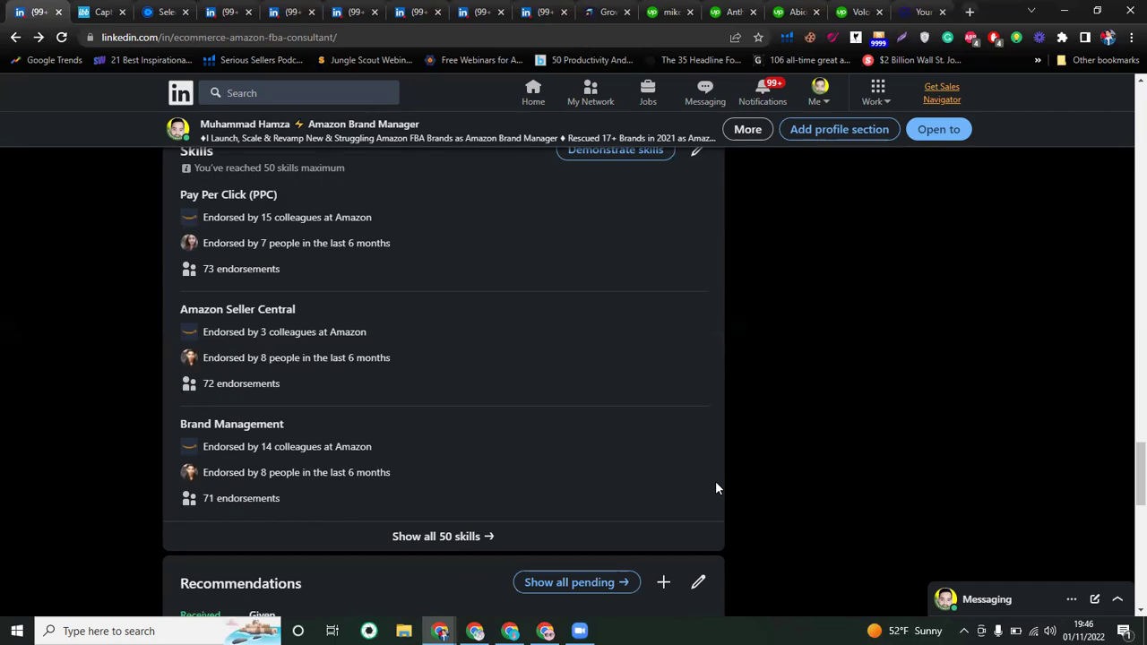
scroll(594, 530, up, 1)
scroll(597, 529, up, 2)
scroll(597, 529, down, 3)
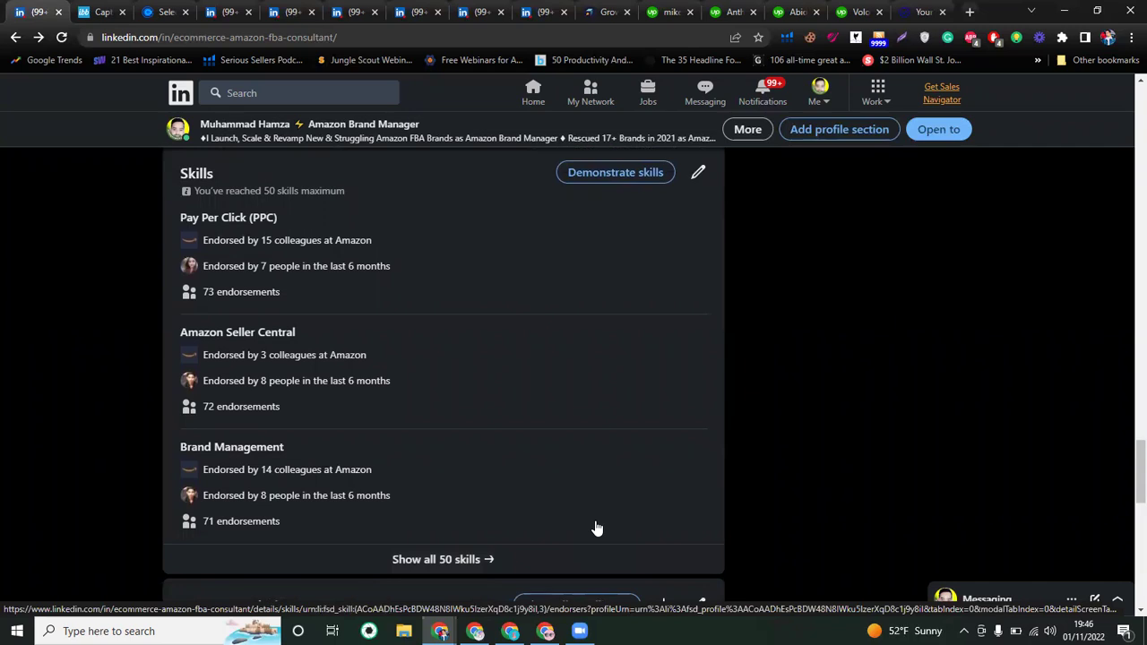
scroll(576, 477, down, 3)
scroll(574, 474, up, 6)
Go to the Recommendations section and expand the full text of the first received recommendation
scroll(571, 477, down, 12)
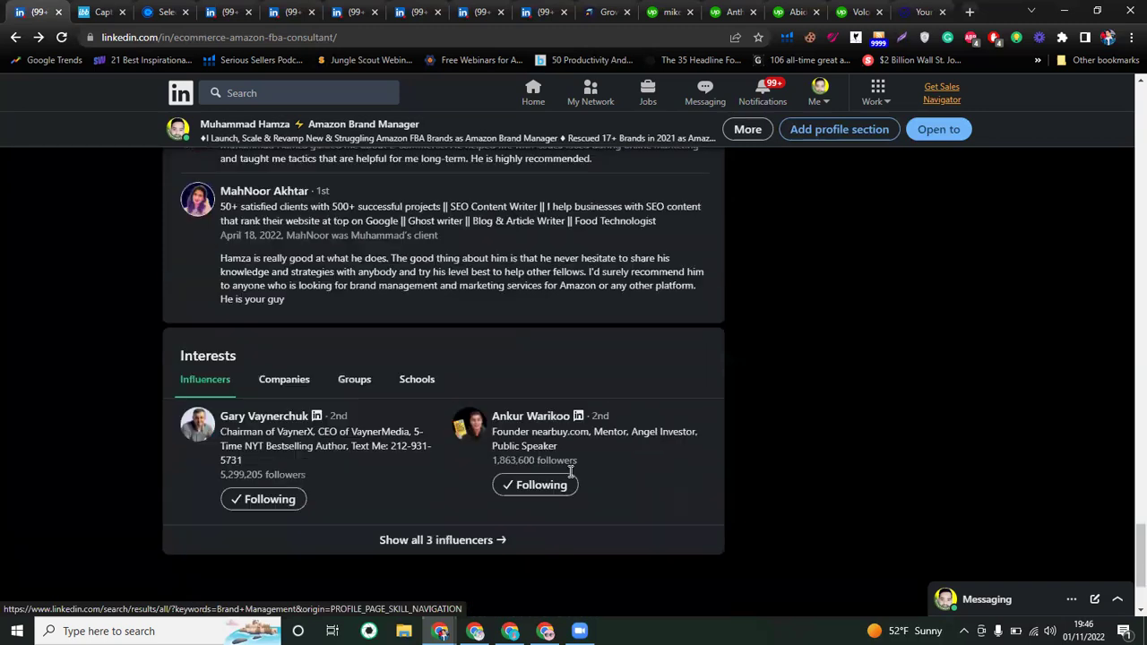
scroll(571, 474, up, 4)
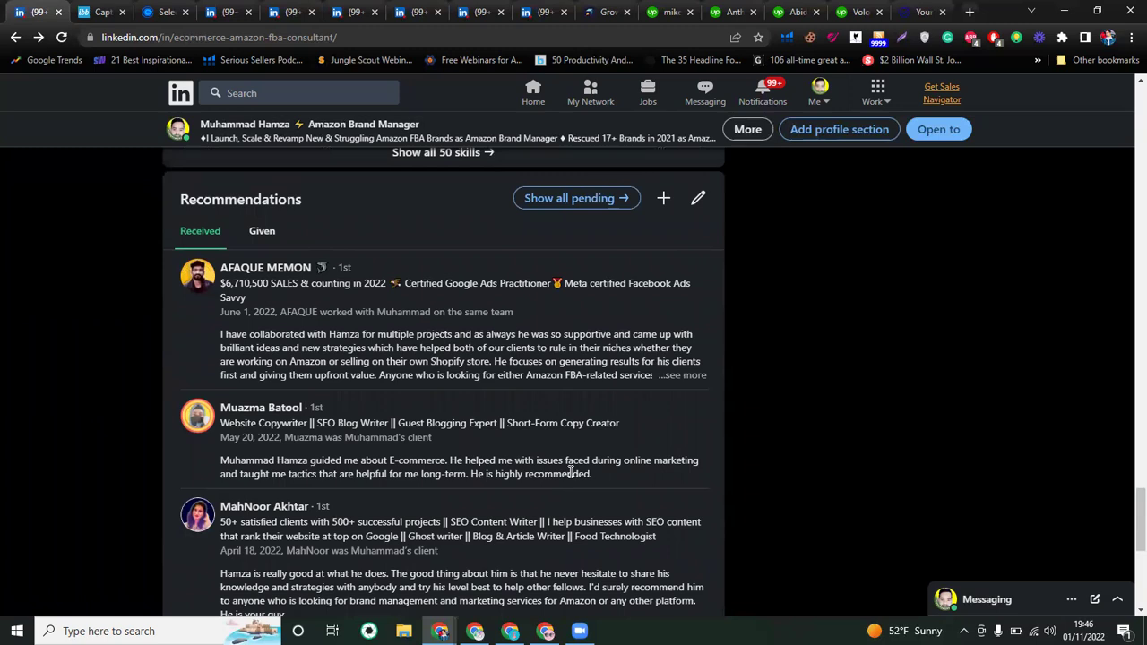
scroll(570, 471, down, 1)
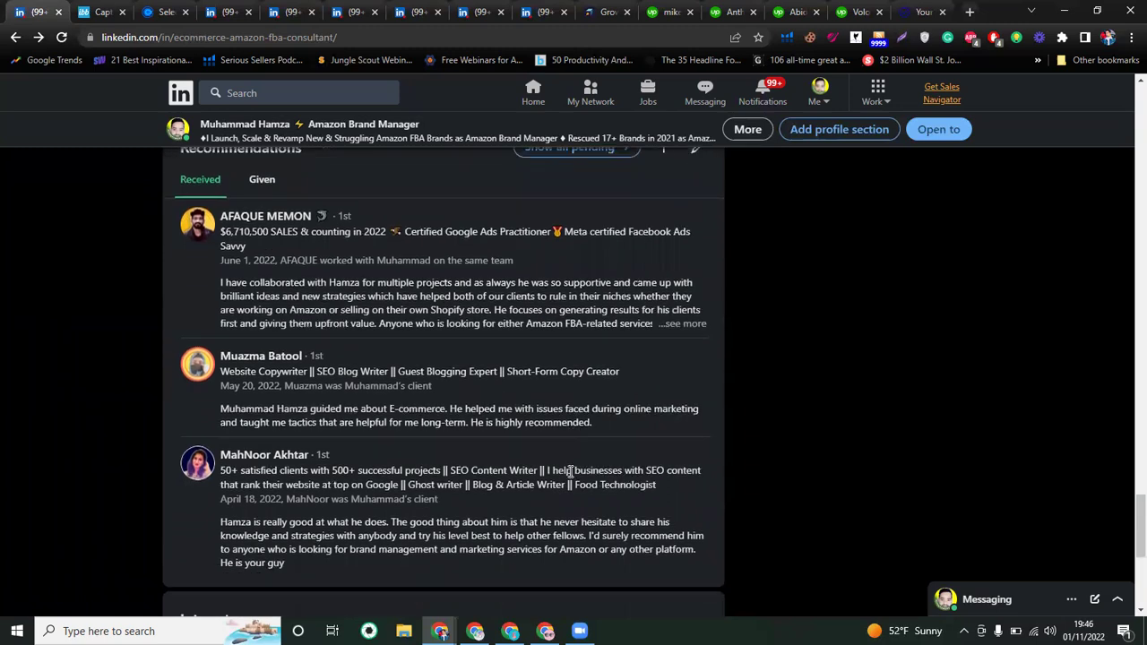
click(696, 298)
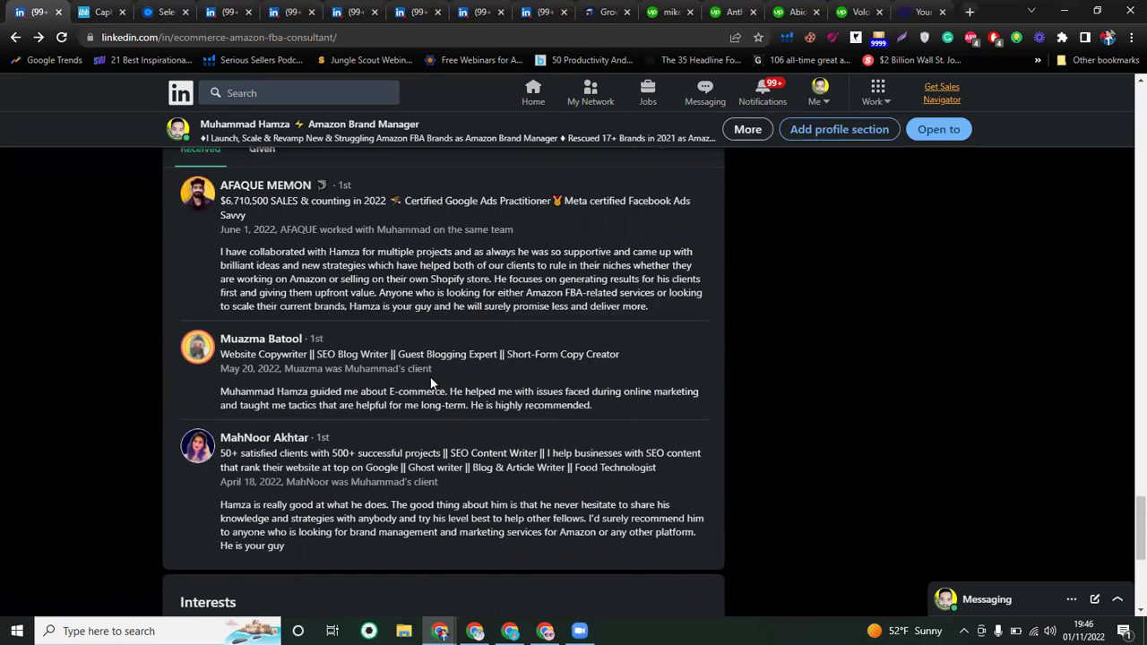
Read through the received recommendations, checking each author's headline, working relationship and testimonial text
scroll(664, 397, down, 1)
scroll(438, 437, down, 2)
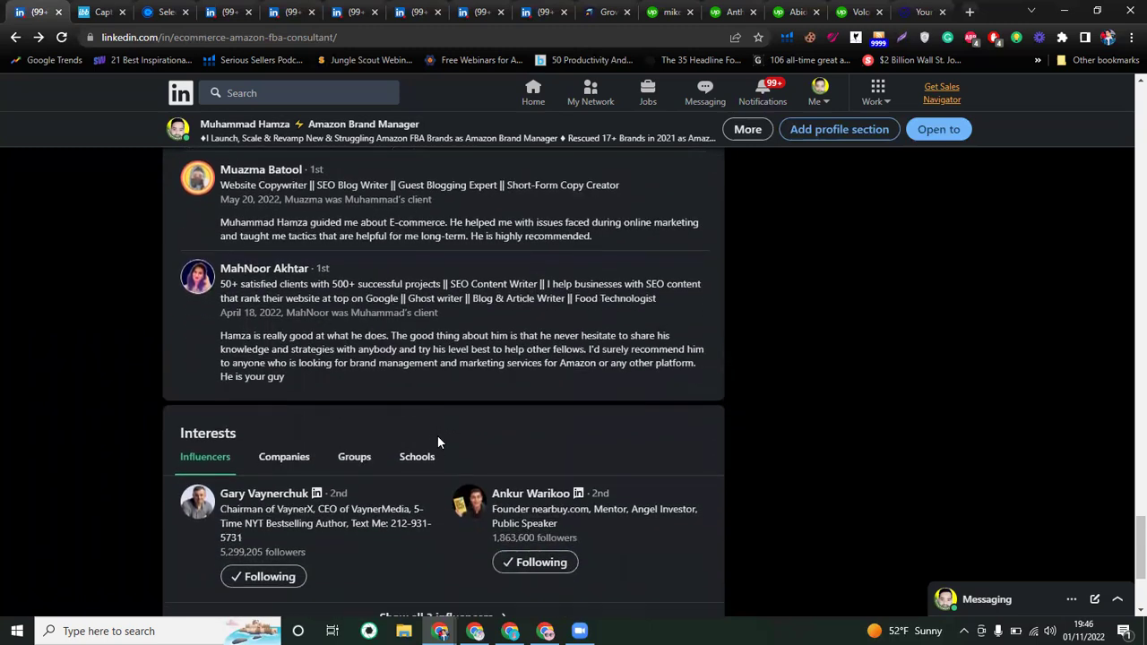
scroll(437, 437, up, 7)
scroll(437, 440, down, 5)
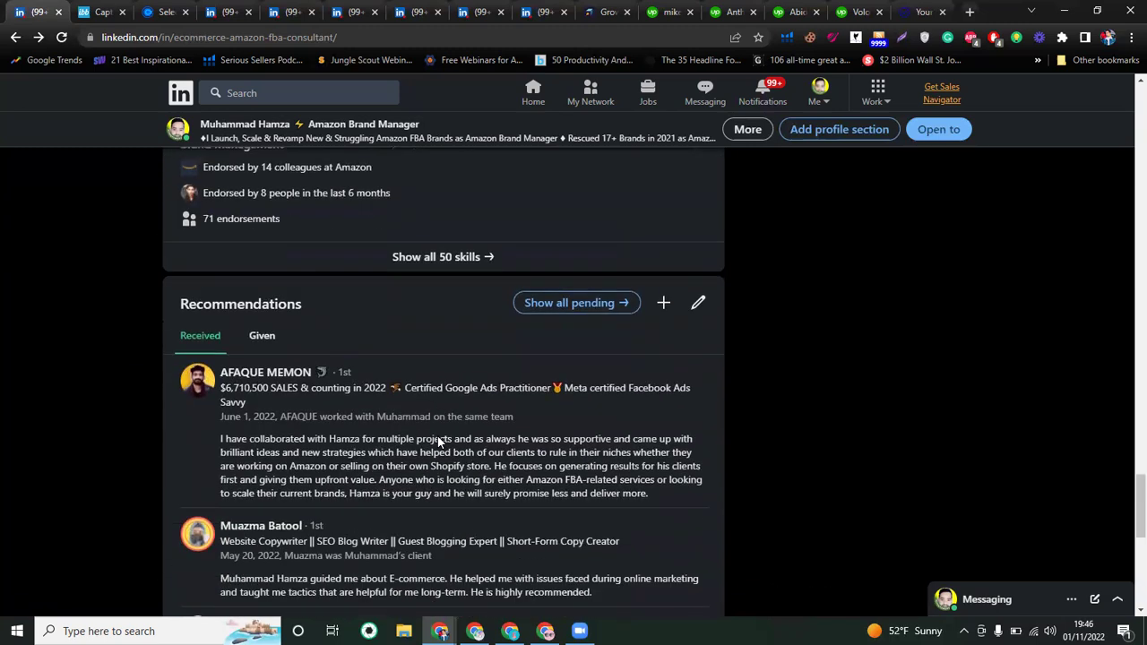
scroll(437, 439, up, 2)
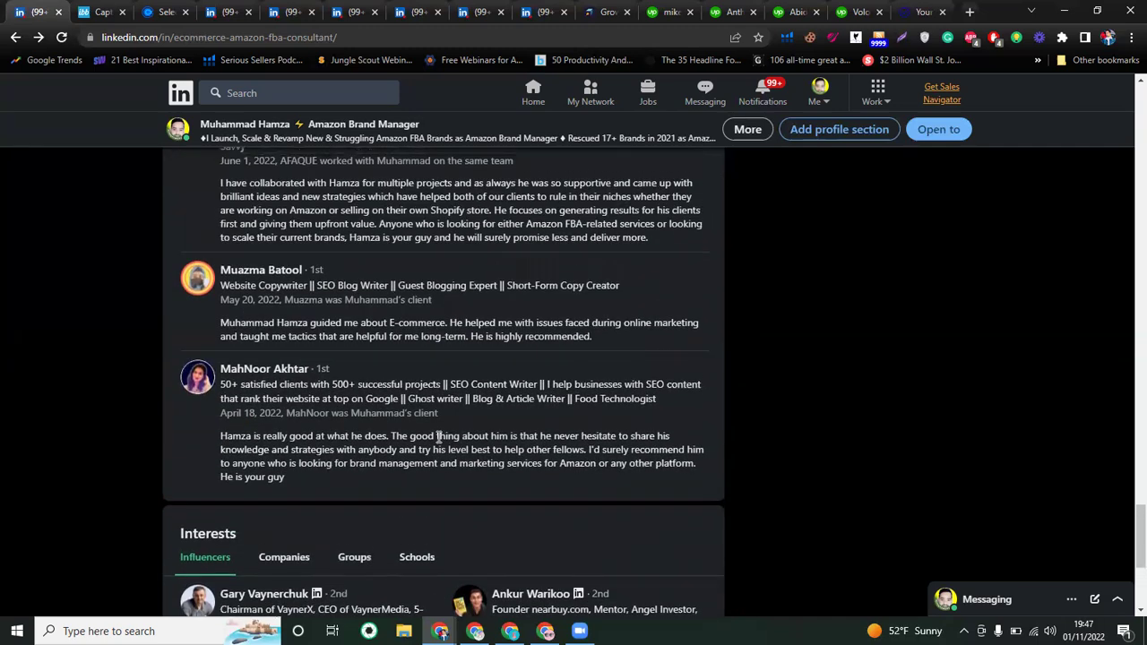
scroll(439, 437, up, 3)
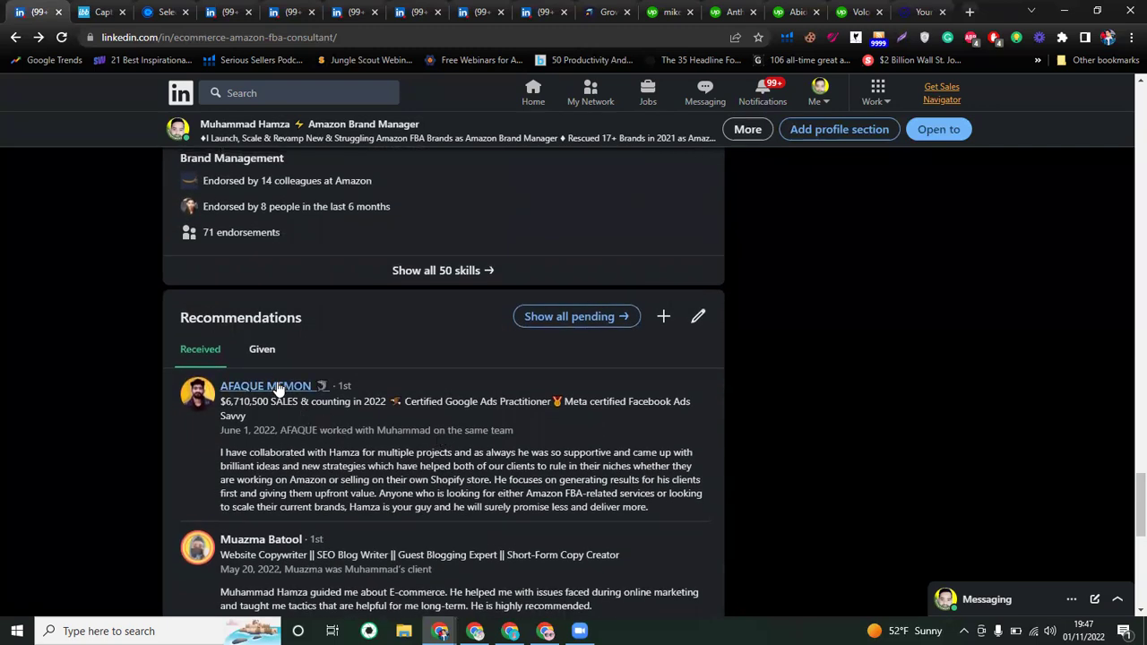
scroll(623, 554, down, 1)
scroll(623, 554, down, 2)
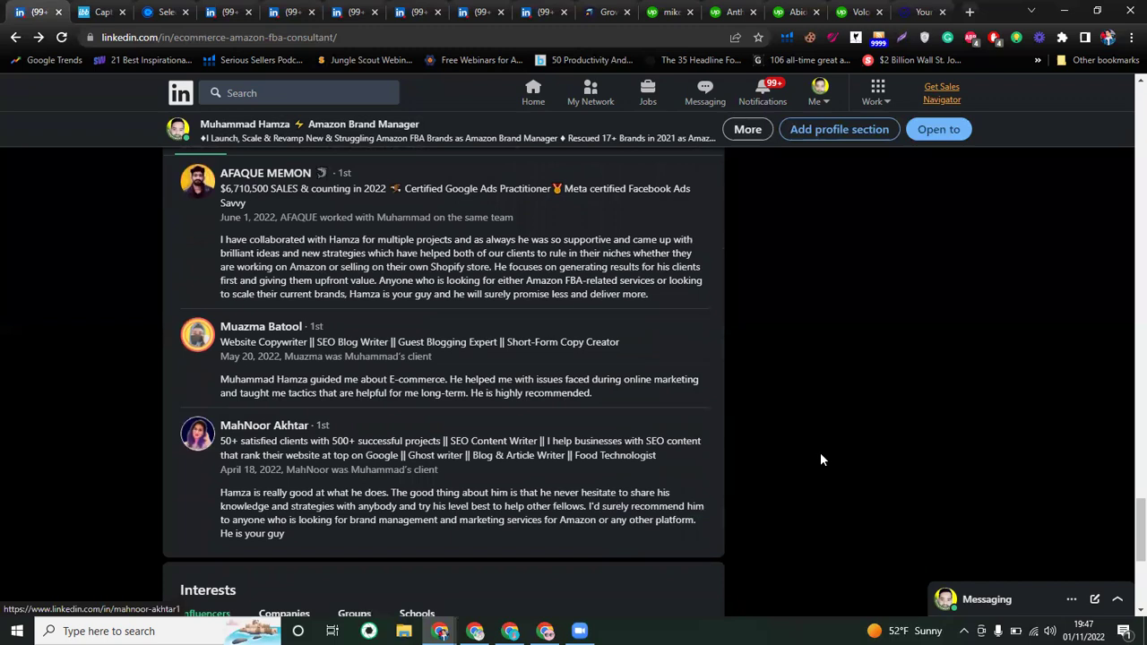
scroll(820, 453, up, 1)
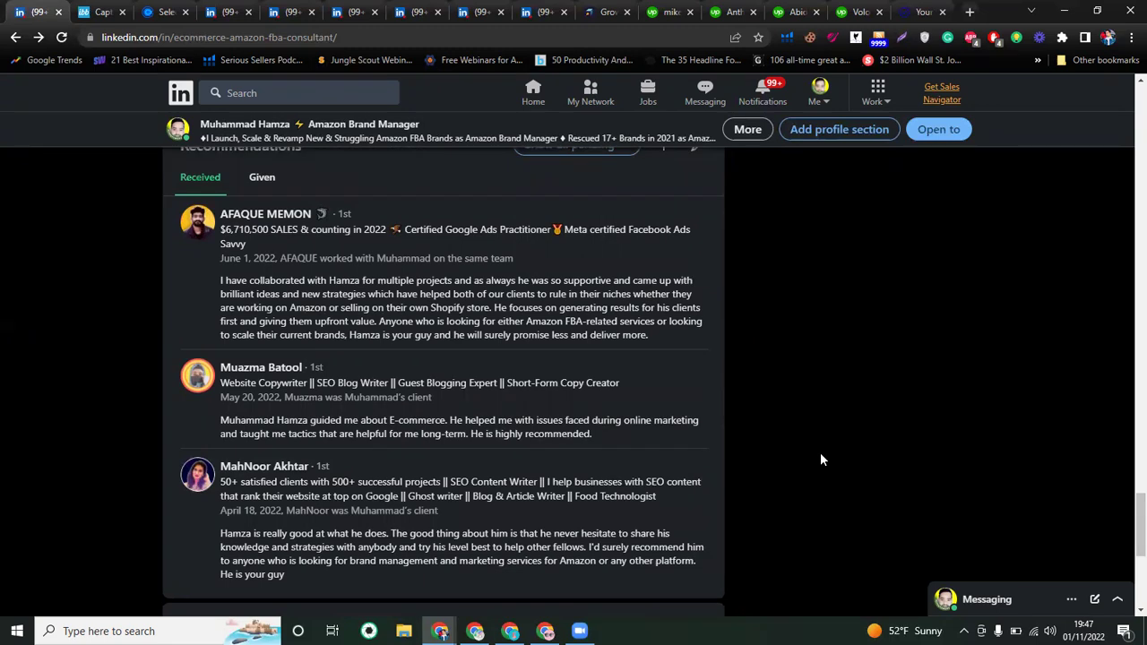
scroll(471, 489, down, 3)
scroll(470, 489, up, 5)
scroll(470, 488, down, 2)
scroll(472, 493, down, 2)
scroll(470, 492, up, 1)
scroll(460, 574, up, 4)
scroll(459, 574, down, 2)
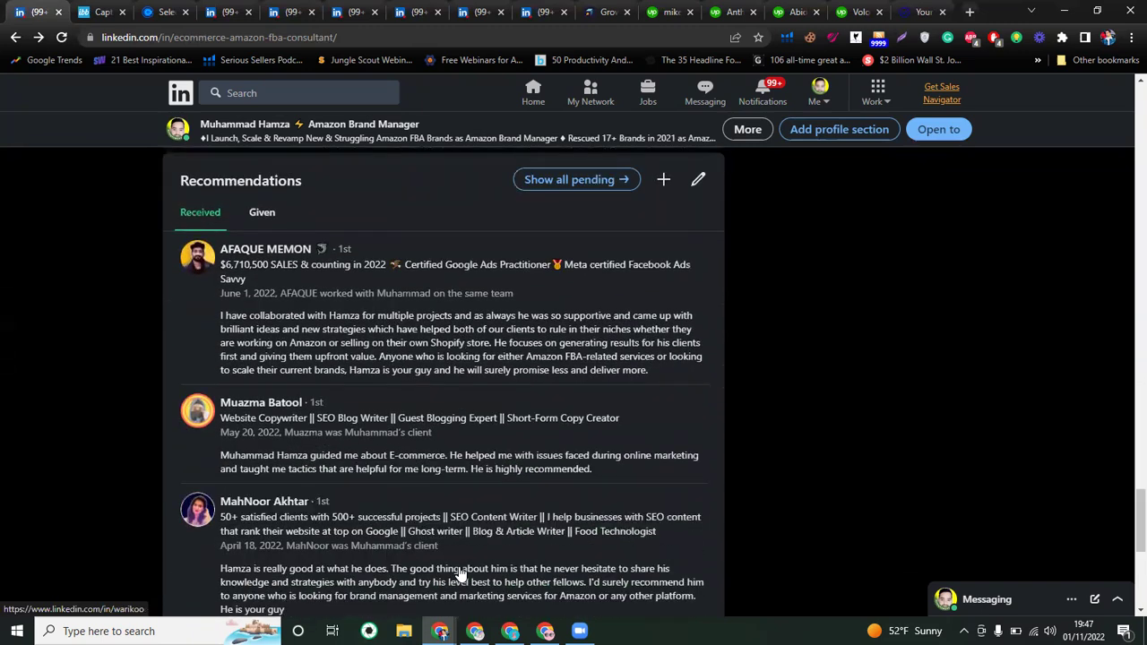
scroll(458, 574, down, 1)
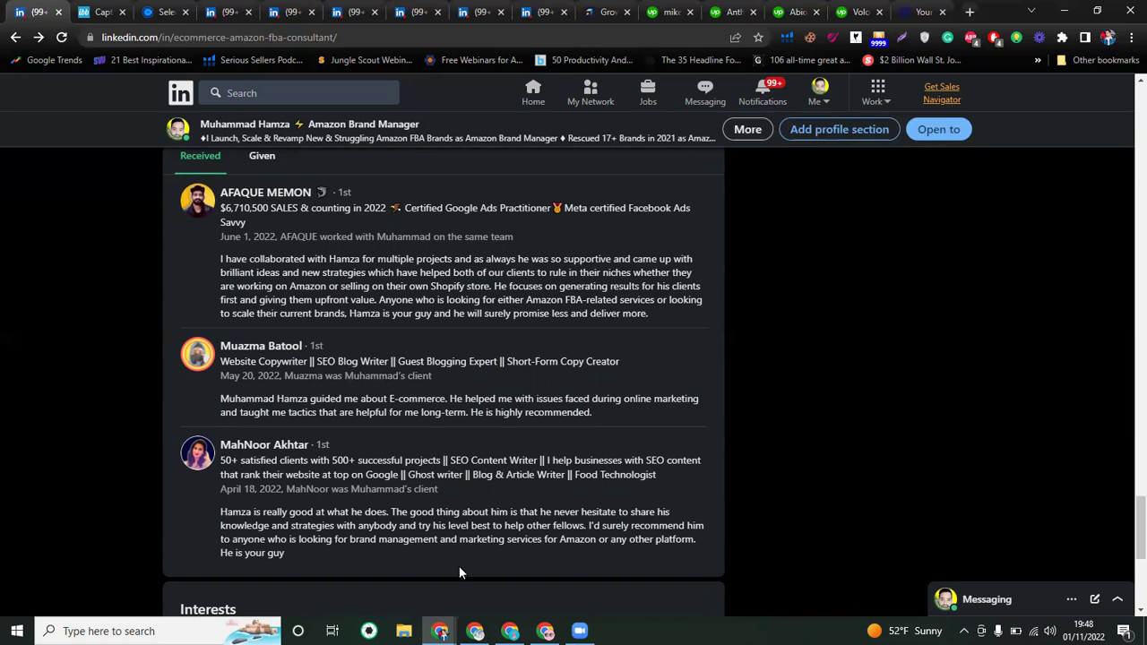
scroll(513, 498, down, 1)
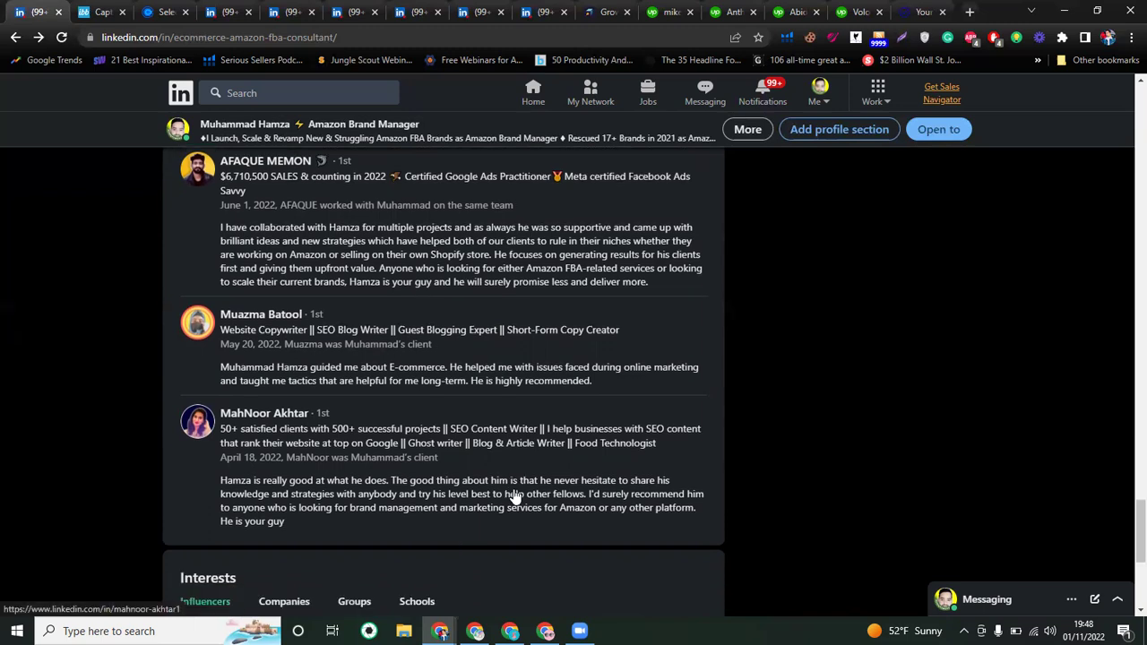
Review the Skills section once more, then look at the Interests section at the end of the profile
scroll(514, 495, up, 5)
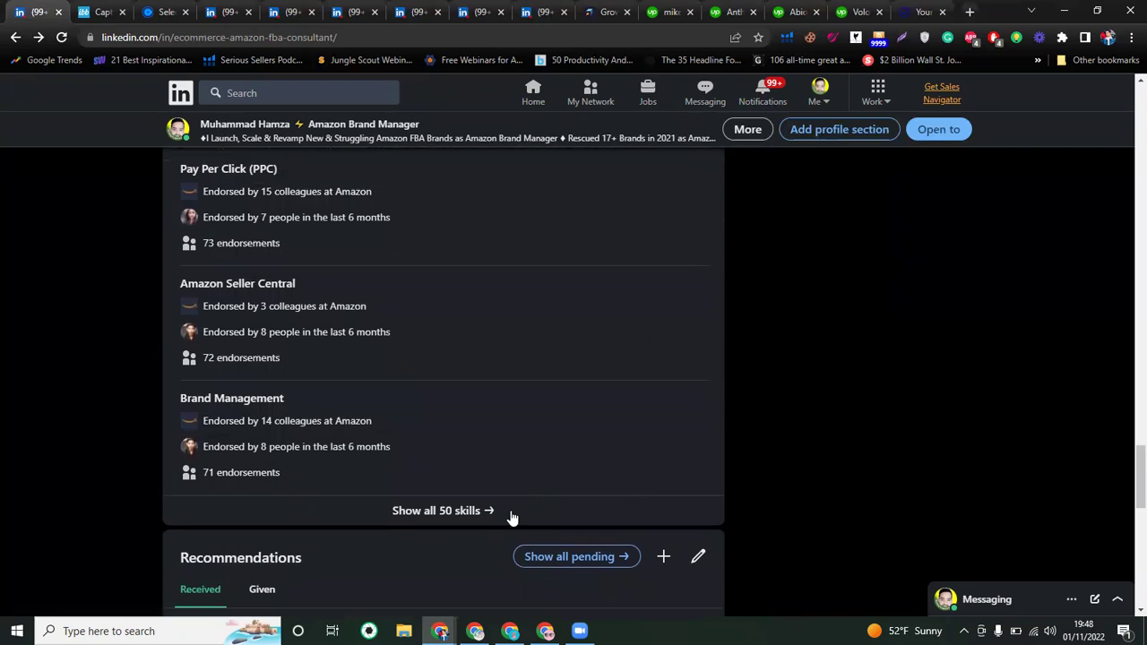
scroll(513, 507, up, 1)
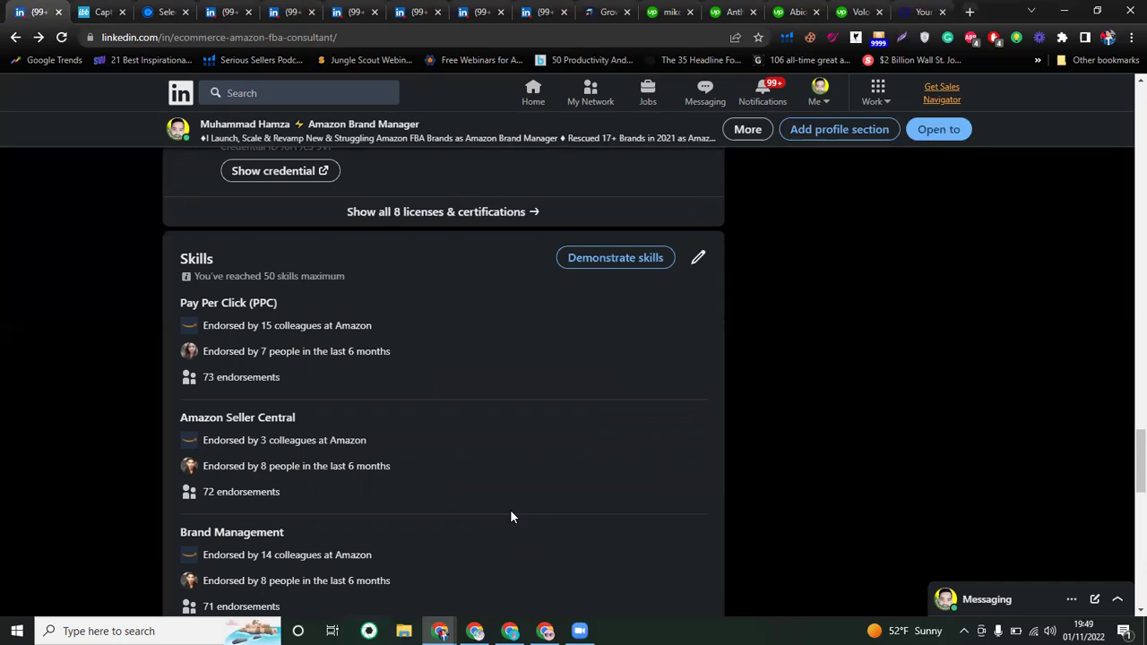
scroll(511, 517, down, 10)
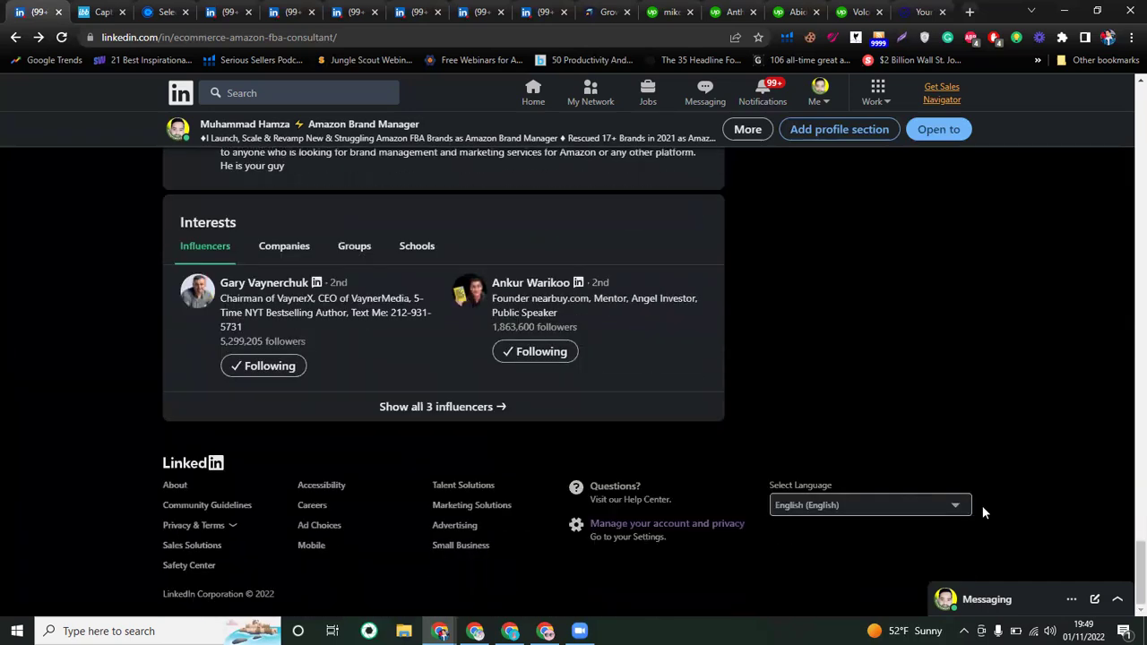
Set the visibility of the Open to work job preferences to Recruiters only, save the change and reload the profile
drag(1135, 570, 1131, 101)
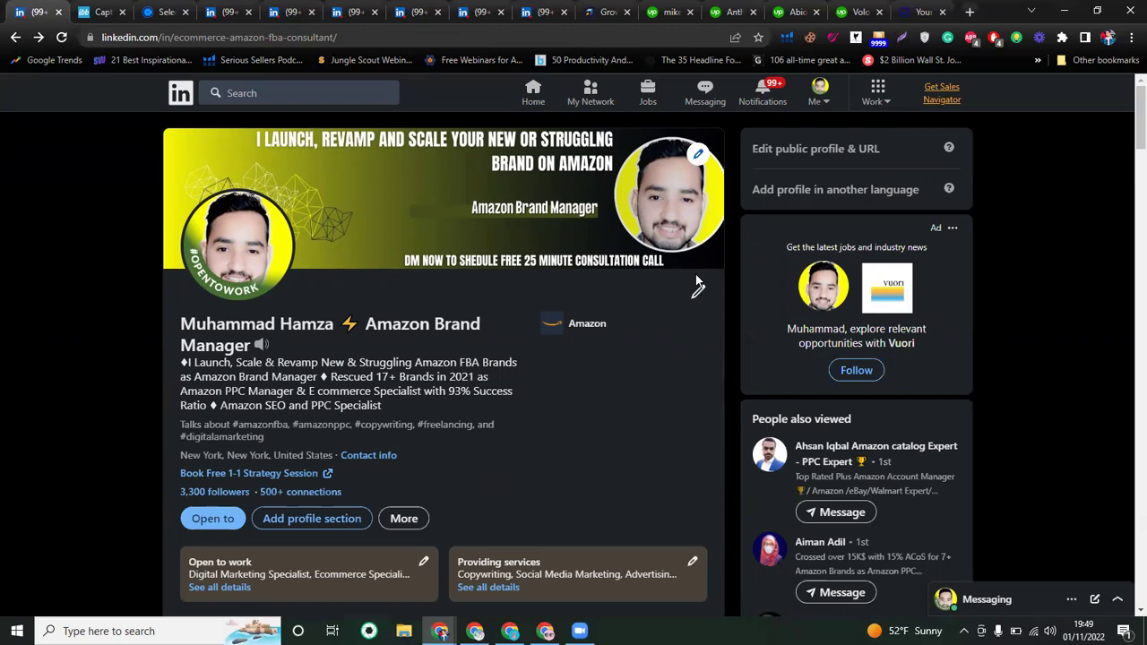
scroll(560, 521, down, 2)
scroll(560, 521, up, 2)
scroll(398, 497, down, 1)
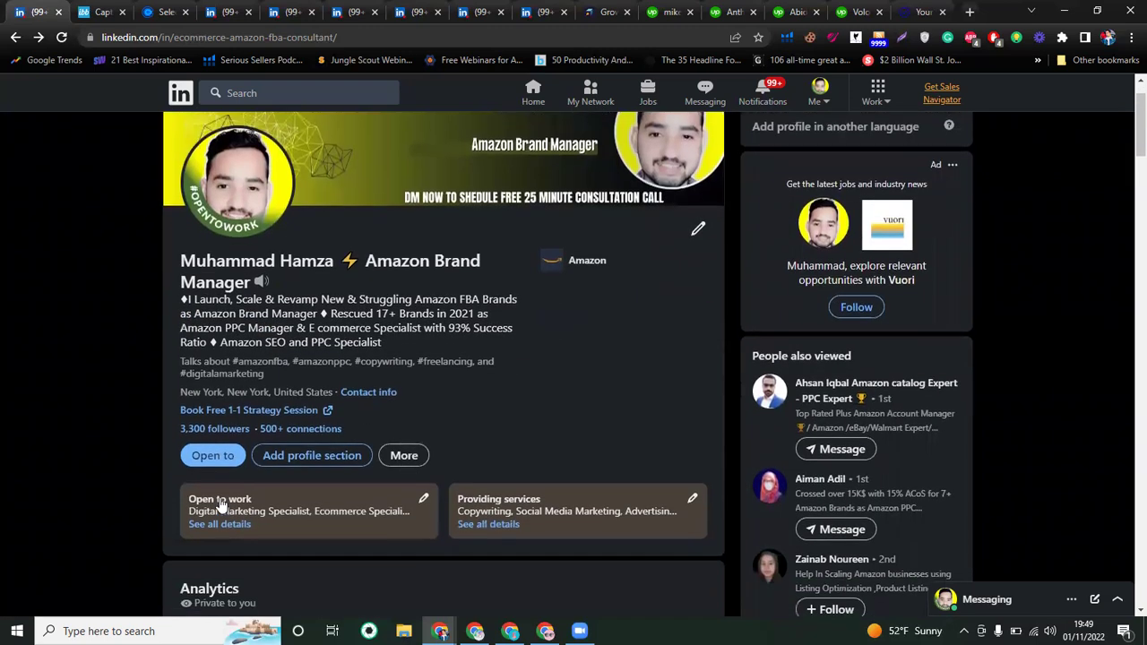
click(425, 500)
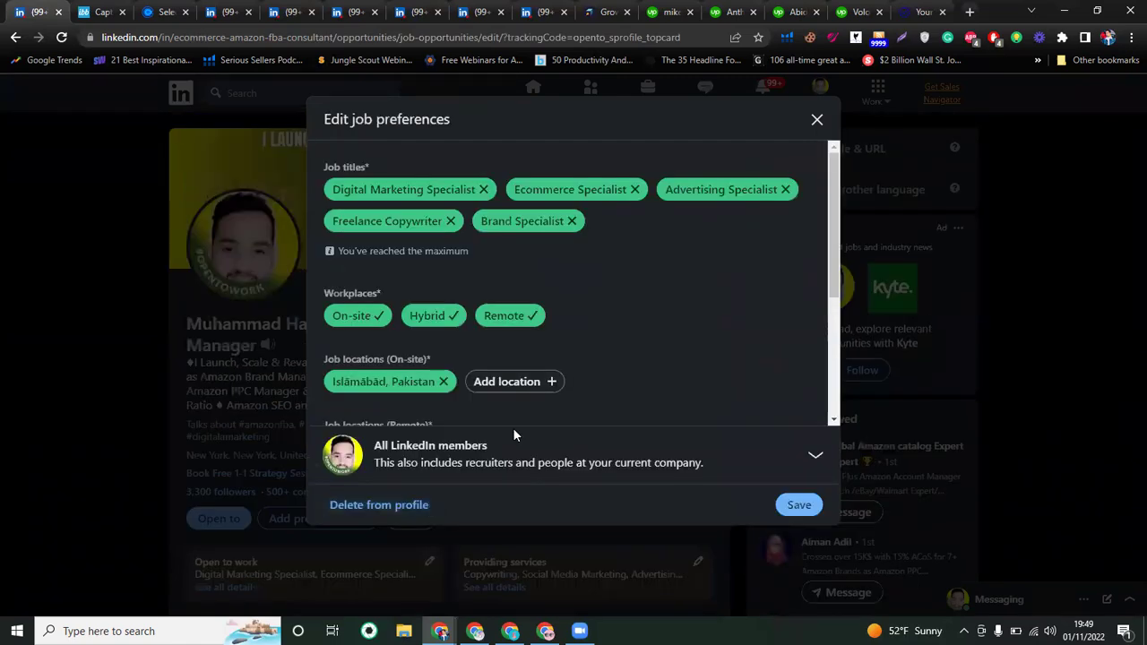
click(817, 459)
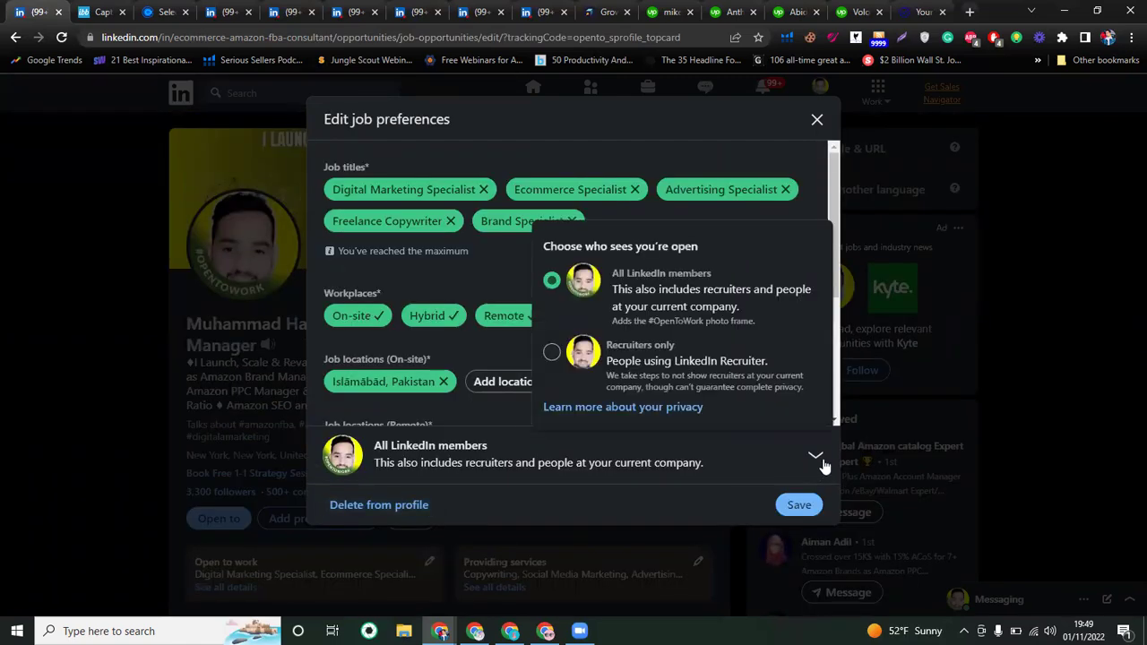
click(550, 354)
click(794, 505)
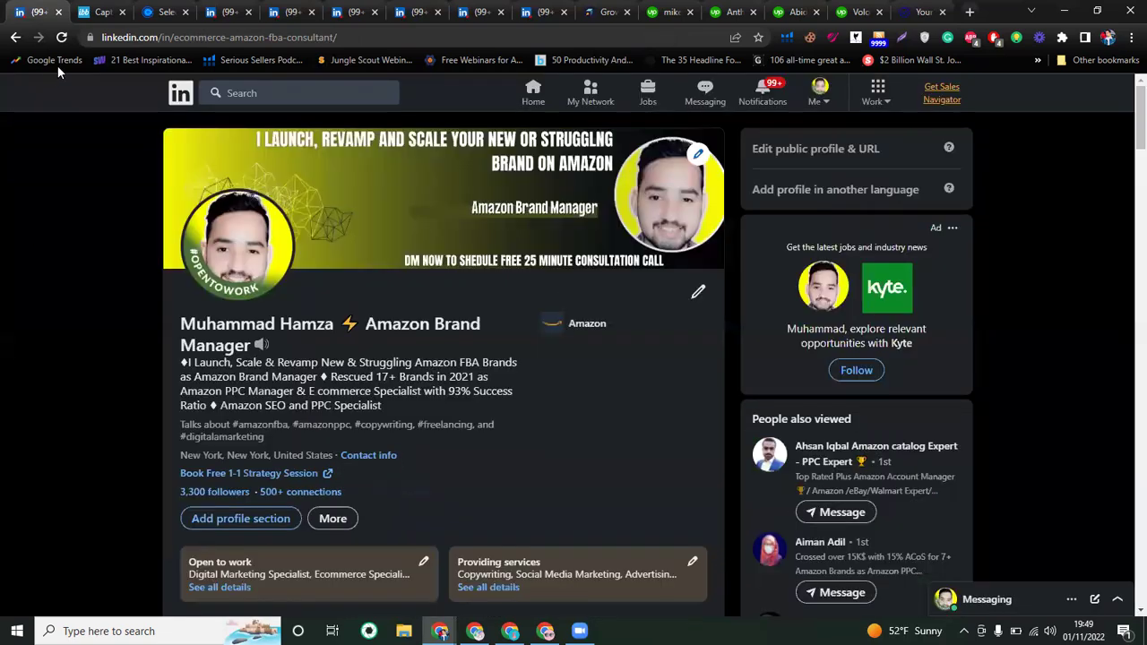
click(61, 37)
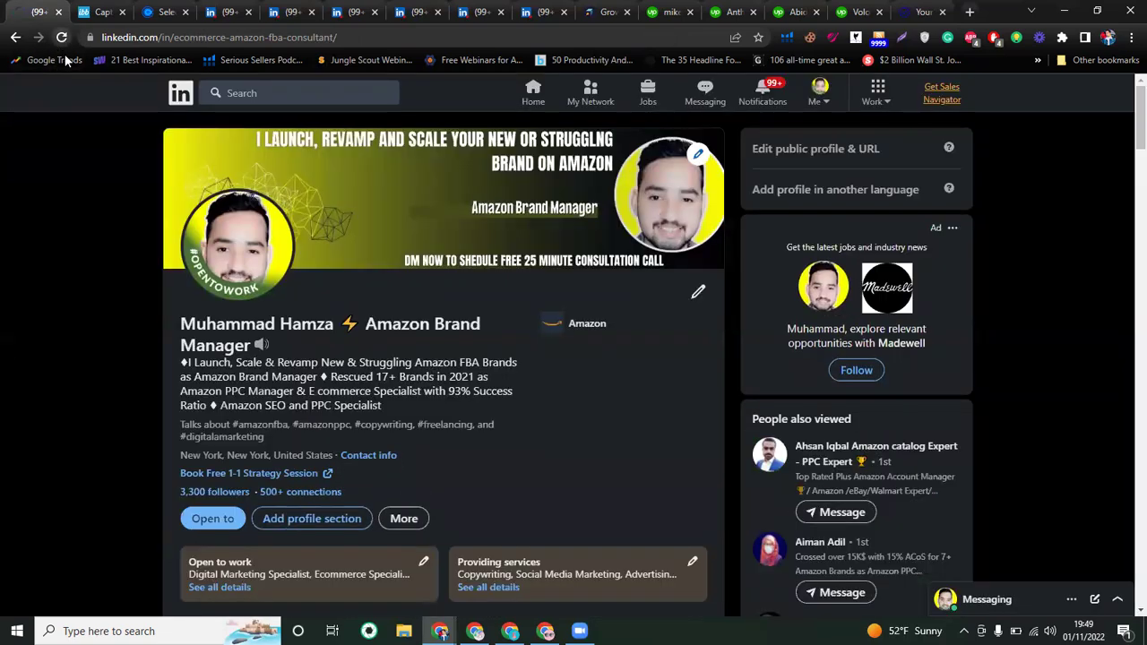